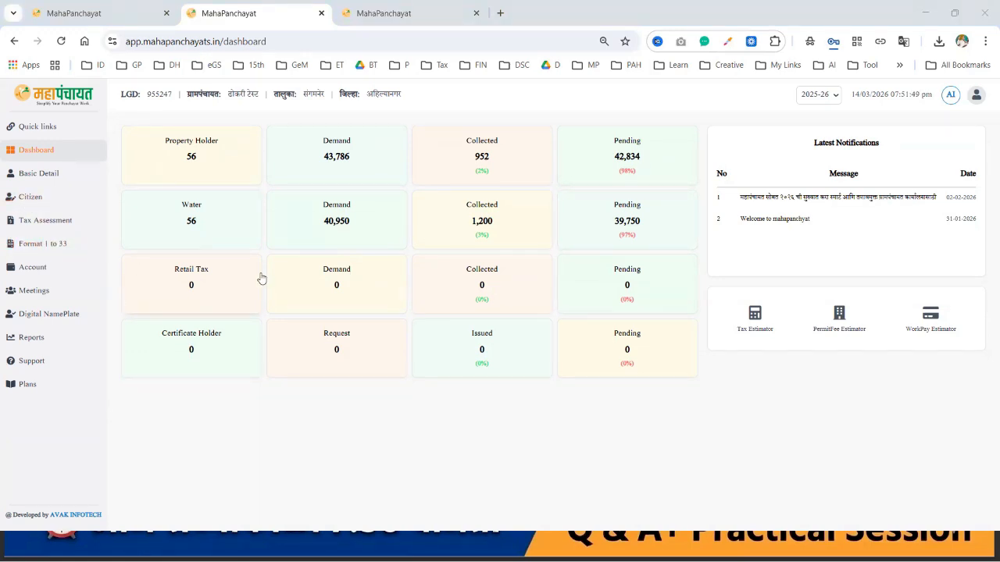
Step: Open the Format 1 to 33 page listing all 2025-26 taxation registers
{"action": "left_click", "coordinate": [39, 244]}
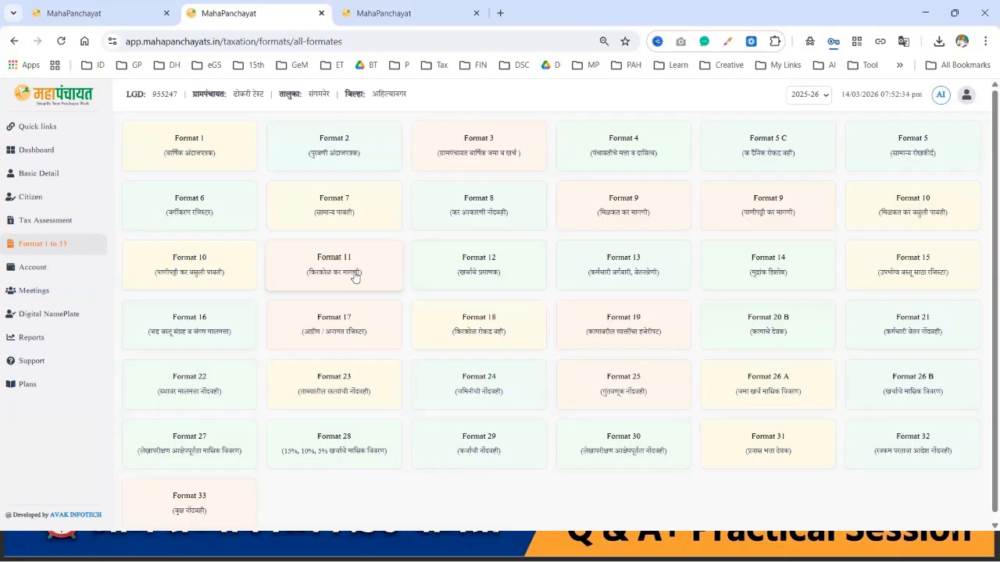
Step: Open the Format 11 register and scroll through its 24 demands of 3000
{"action": "left_click", "coordinate": [355, 277]}
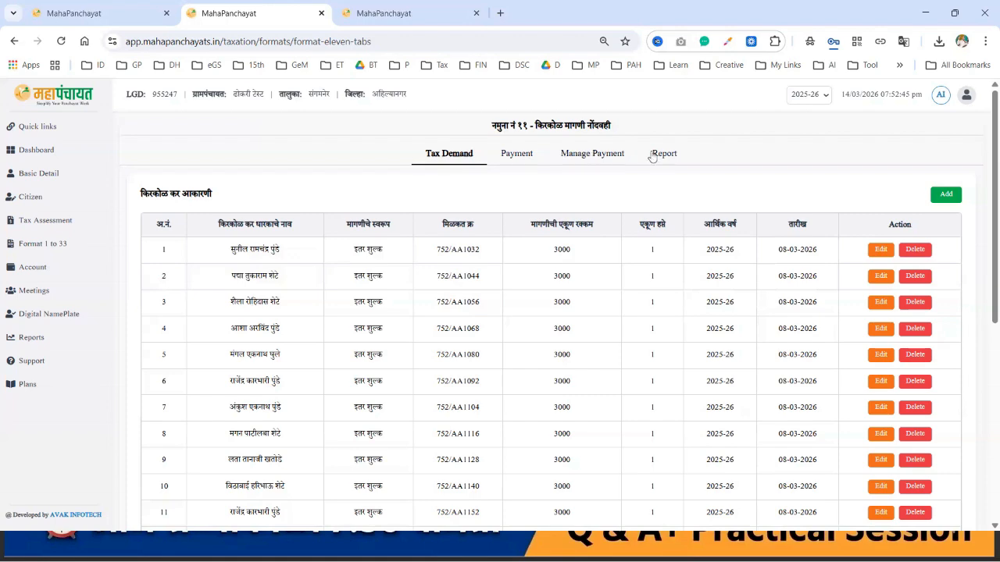
{"action": "scroll", "coordinate": [687, 166], "scroll_direction": "down", "scroll_amount": 2}
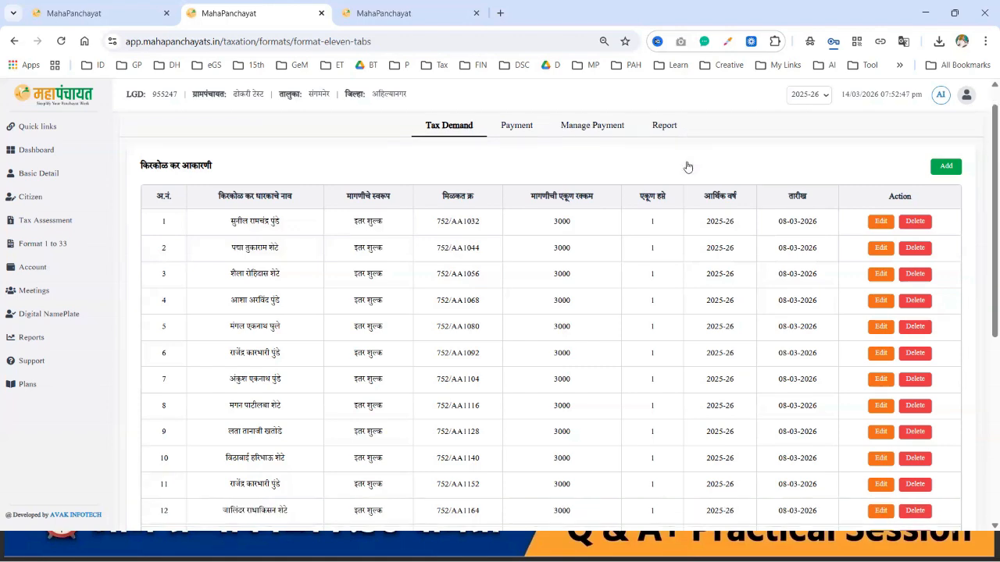
{"action": "scroll", "coordinate": [375, 230], "scroll_direction": "up", "scroll_amount": 2}
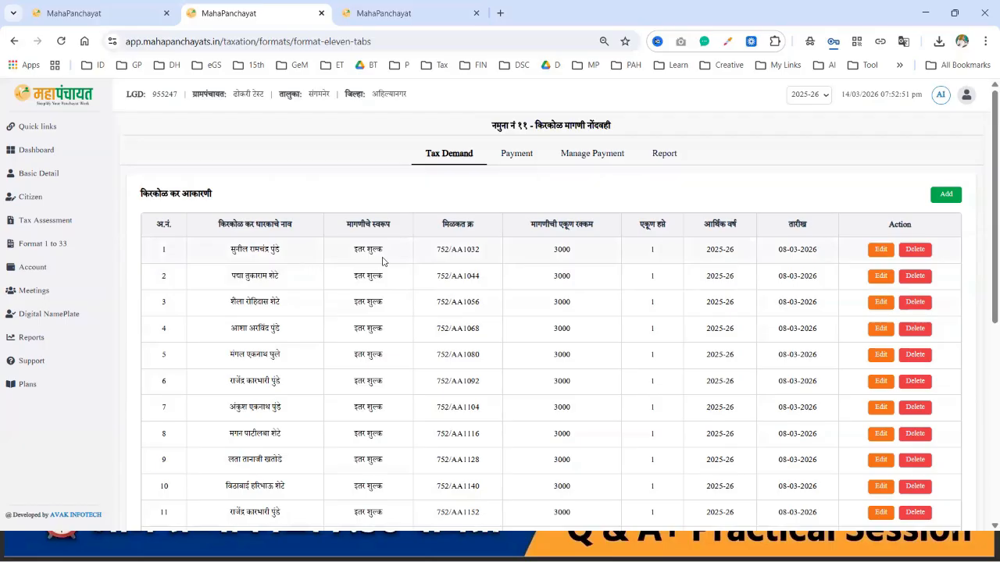
{"action": "scroll", "coordinate": [523, 284], "scroll_direction": "down", "scroll_amount": 5}
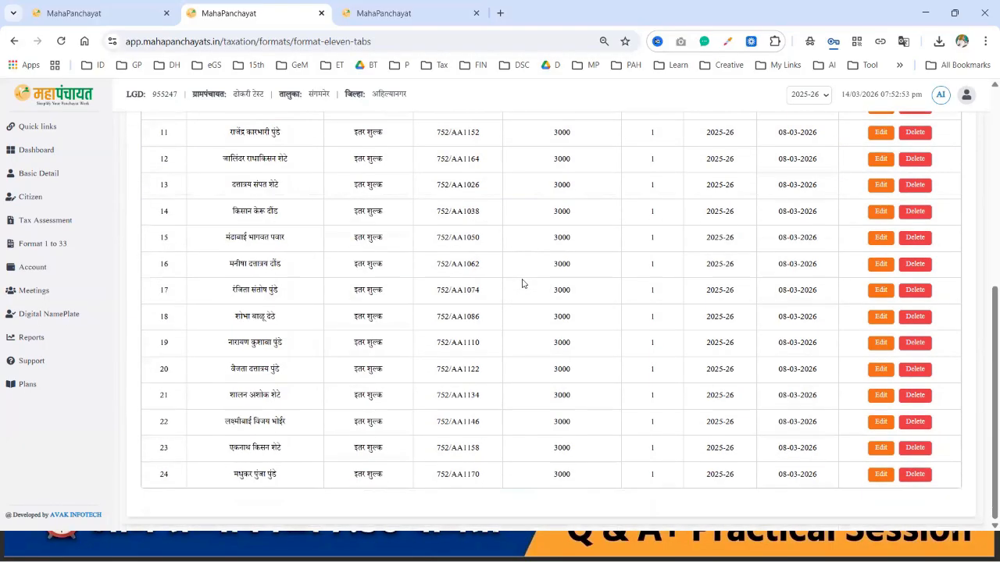
{"action": "scroll", "coordinate": [523, 284], "scroll_direction": "up", "scroll_amount": 5}
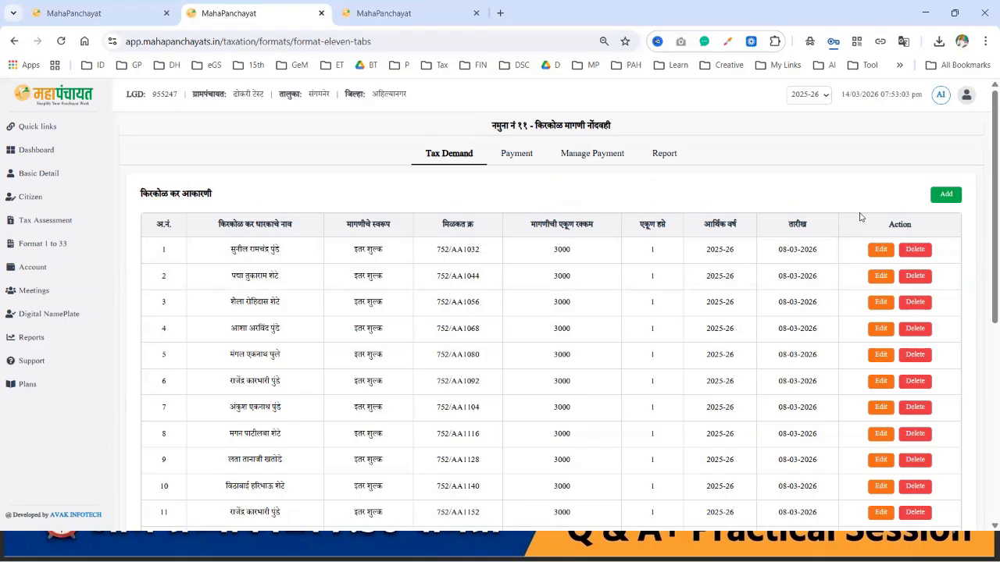
Step: Add a demand for the holder picked from the name search, with demand type गाळा भाडे
{"action": "left_click", "coordinate": [946, 195]}
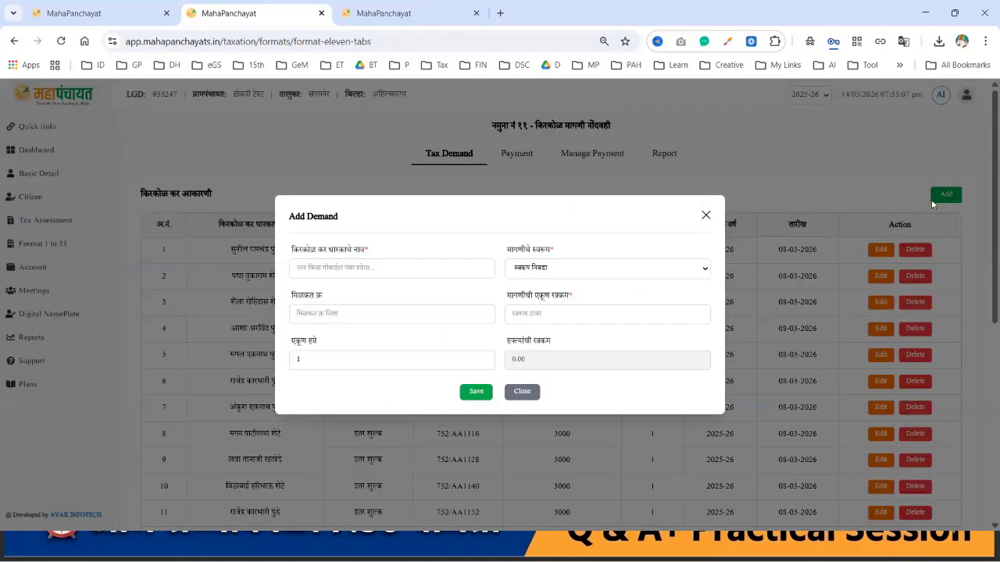
{"action": "left_click", "coordinate": [428, 267]}
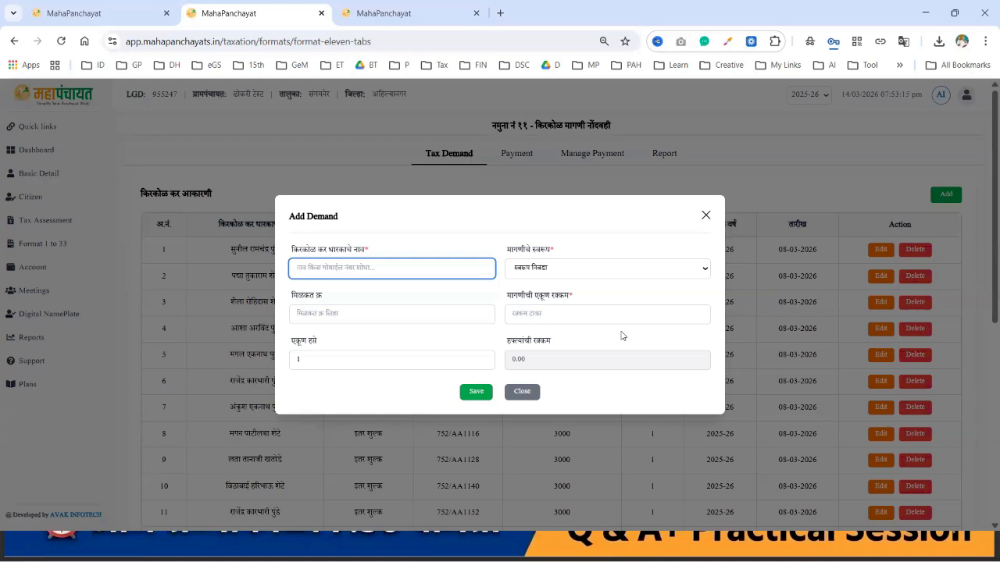
{"action": "type", "text": "98"}
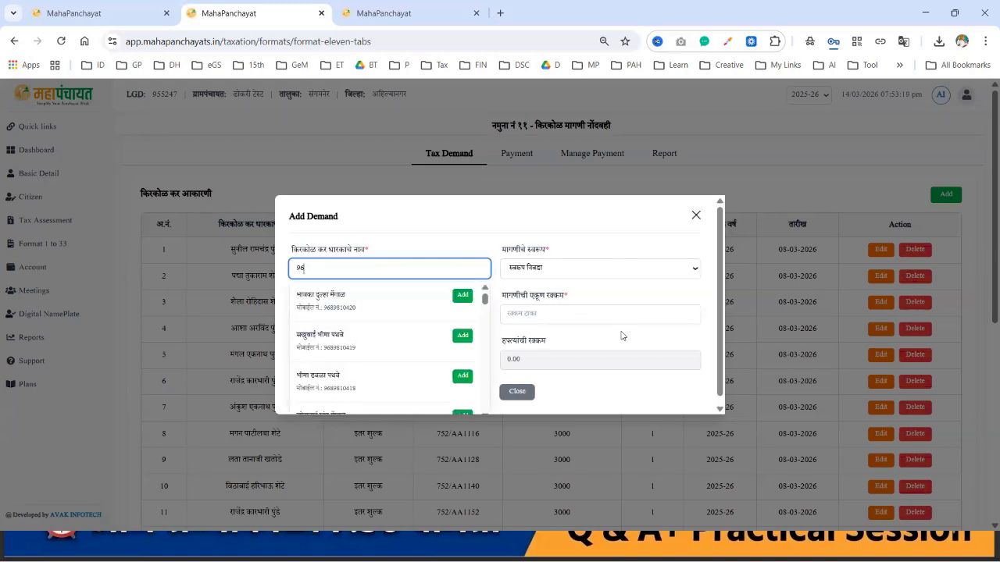
{"action": "key", "text": "BackSpace"}
{"action": "key", "text": "BackSpace"}
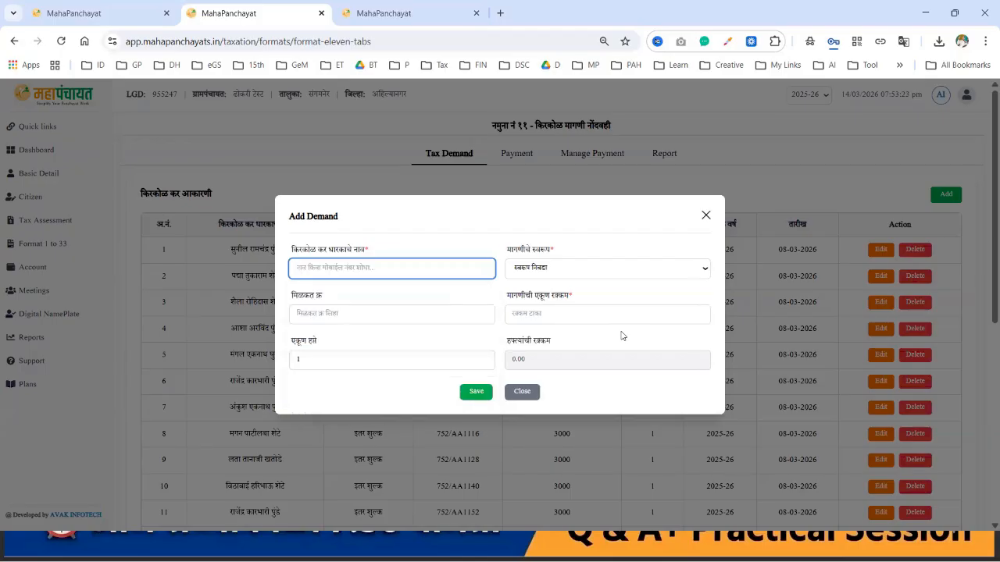
{"action": "type", "text": "अशोक"}
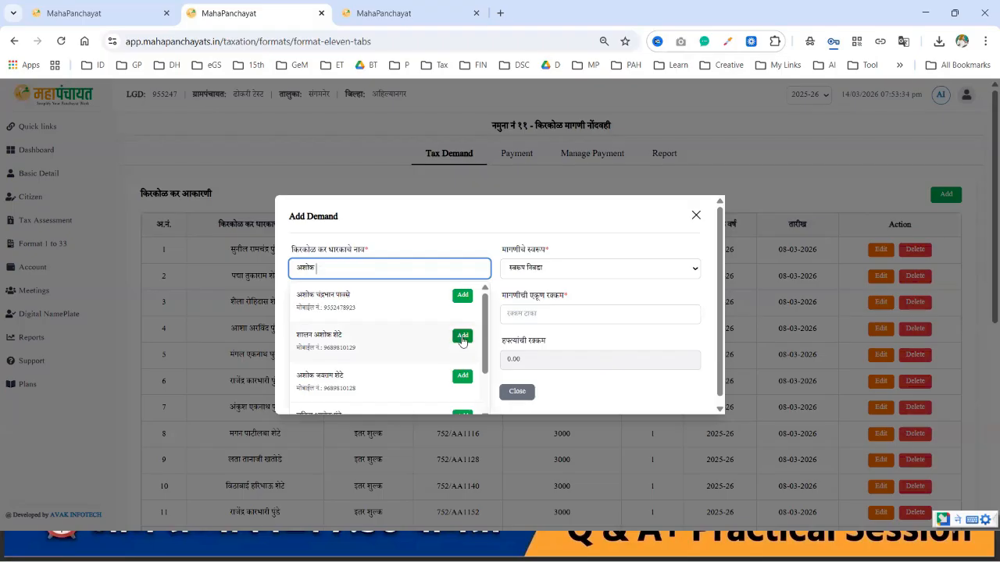
{"action": "left_click", "coordinate": [462, 338]}
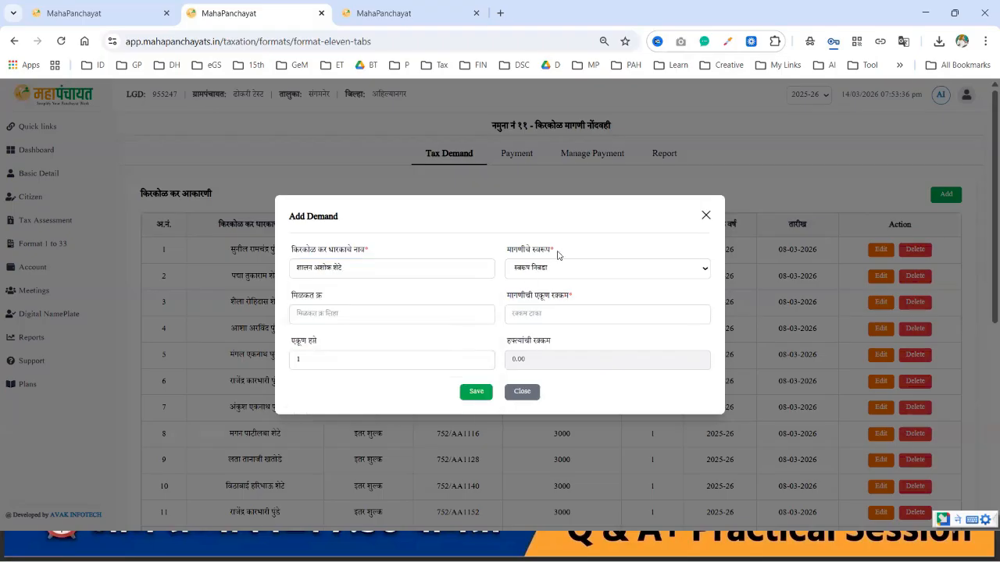
{"action": "left_click", "coordinate": [585, 267]}
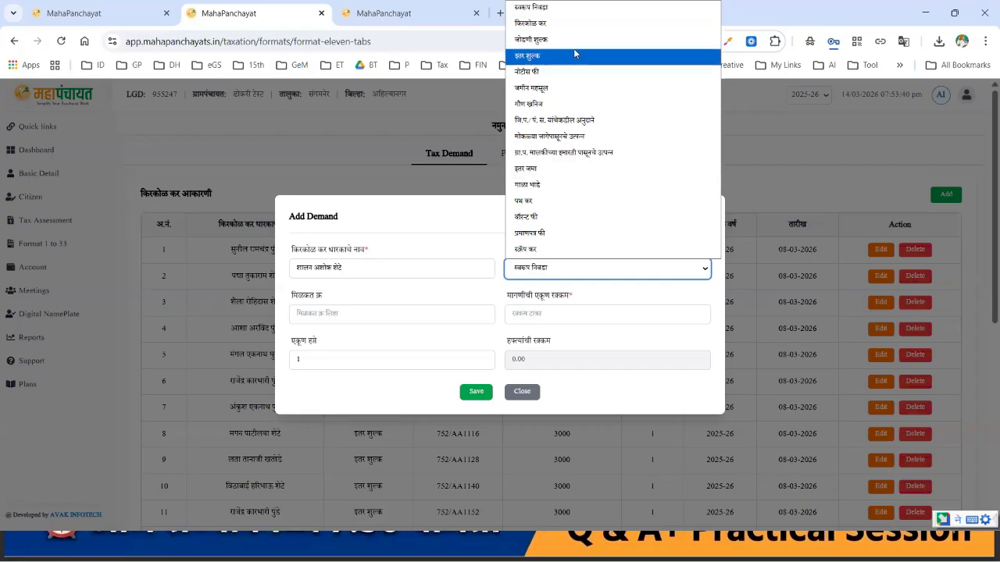
{"action": "left_click", "coordinate": [549, 190]}
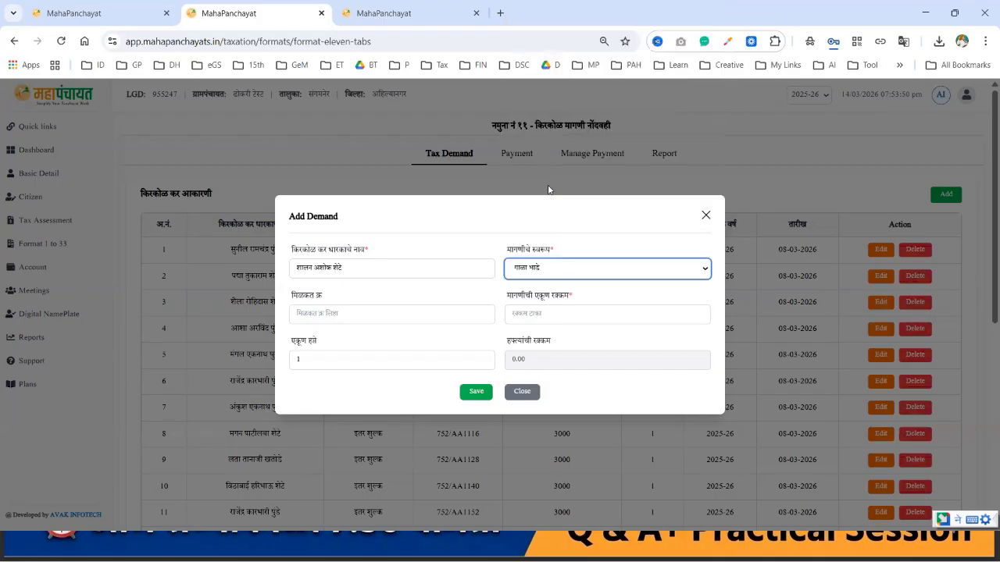
{"action": "left_click", "coordinate": [416, 311]}
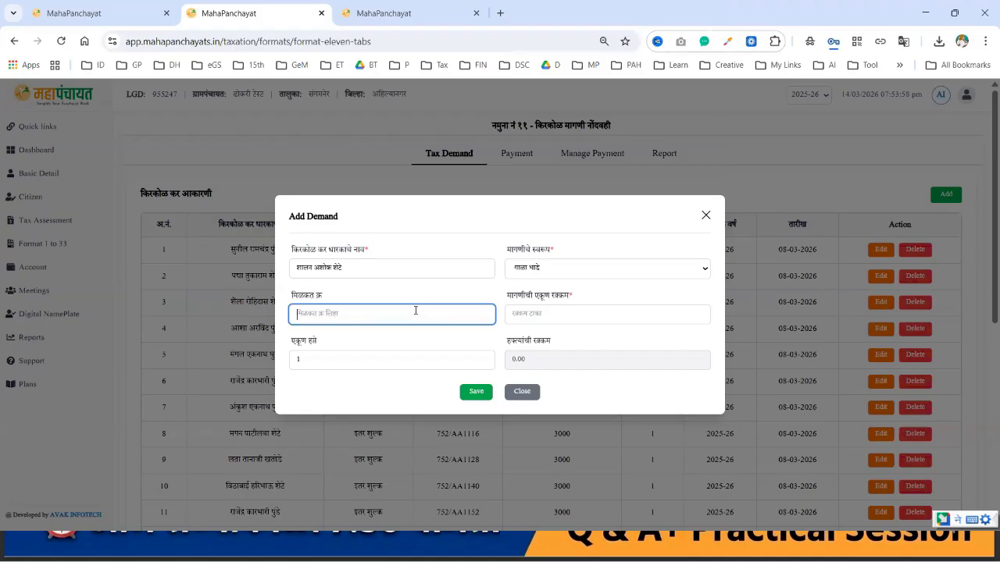
Step: Enter property number 55 and a total amount of 12000
{"action": "type", "text": "55"}
{"action": "key", "text": "Tab"}
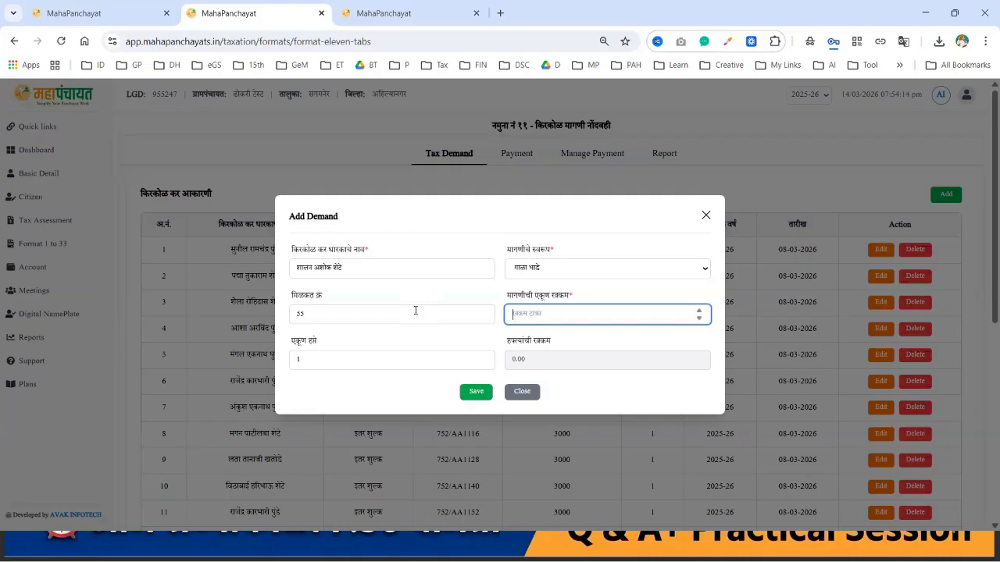
{"action": "type", "text": "12000"}
Step: Set the installments to 6 so each installment computes to 2000.00
{"action": "left_click", "coordinate": [438, 365]}
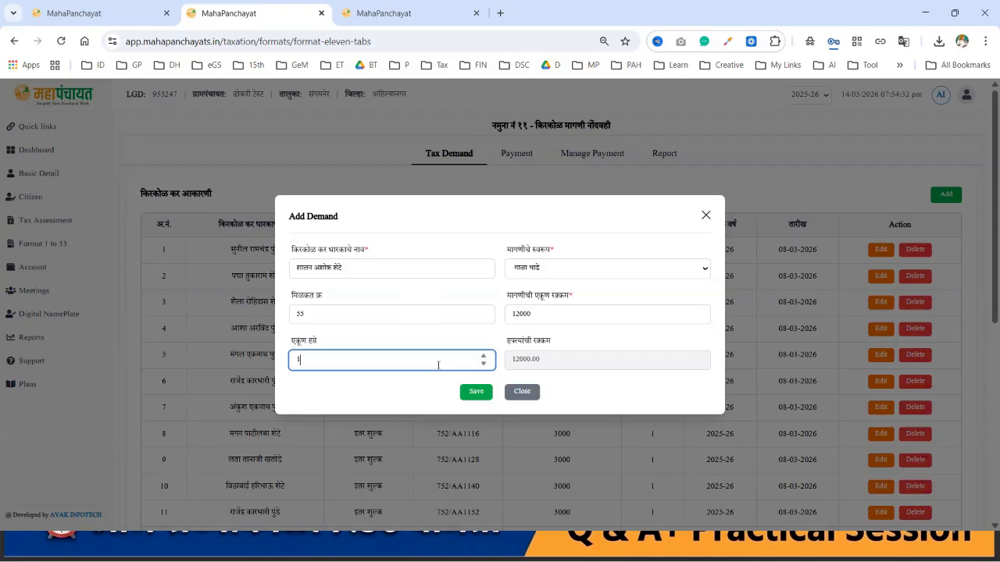
{"action": "type", "text": "2"}
{"action": "double_click", "coordinate": [525, 359]}
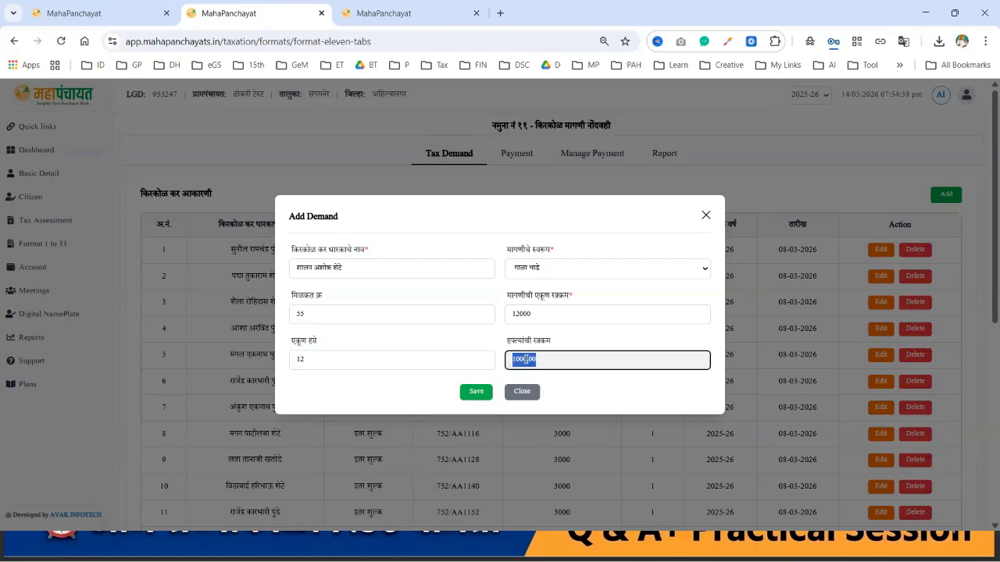
{"action": "left_click", "coordinate": [369, 359]}
{"action": "key", "text": "BackSpace"}
{"action": "key", "text": "BackSpace"}
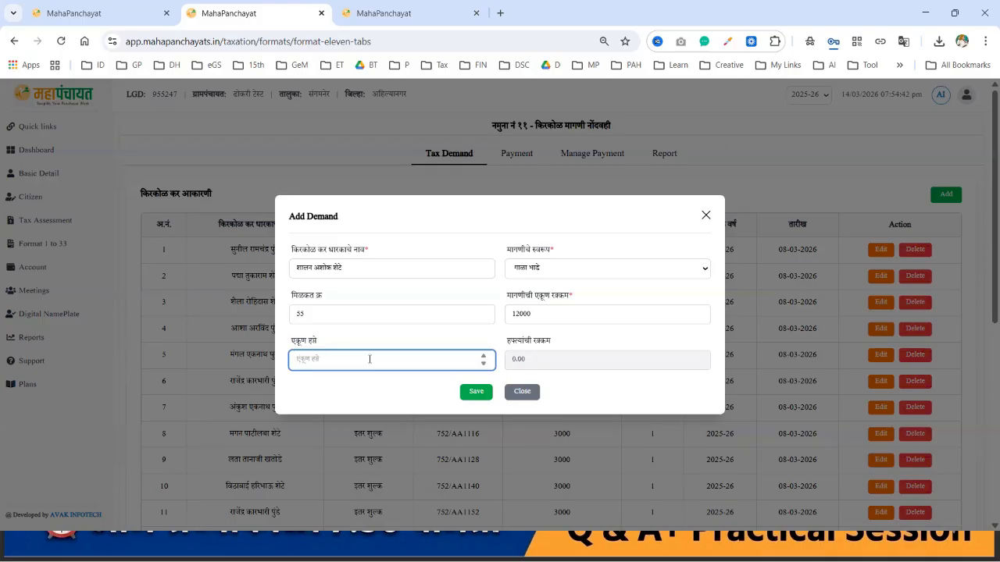
{"action": "type", "text": "6"}
{"action": "left_click", "coordinate": [524, 360]}
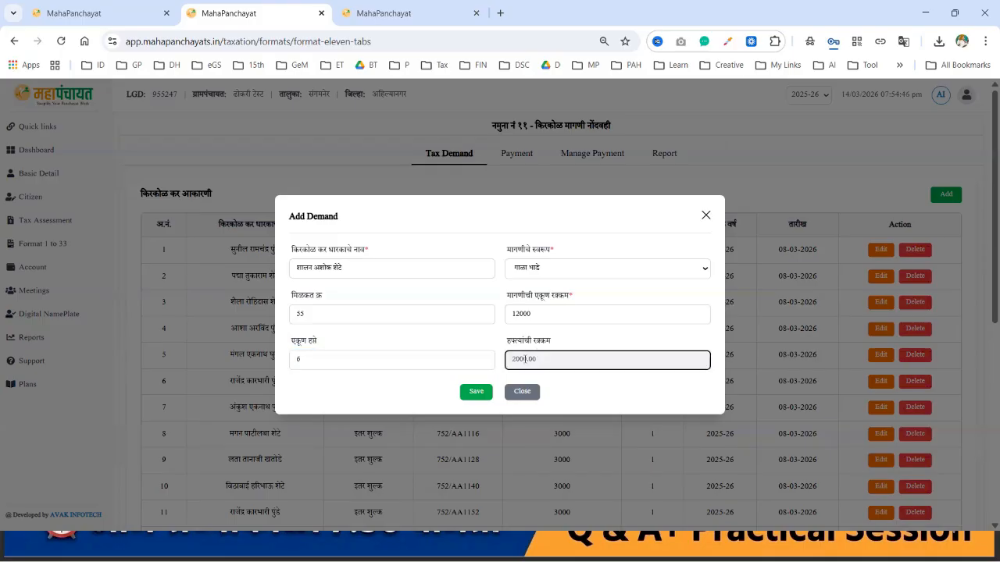
{"action": "double_click", "coordinate": [524, 359]}
{"action": "left_click", "coordinate": [342, 356]}
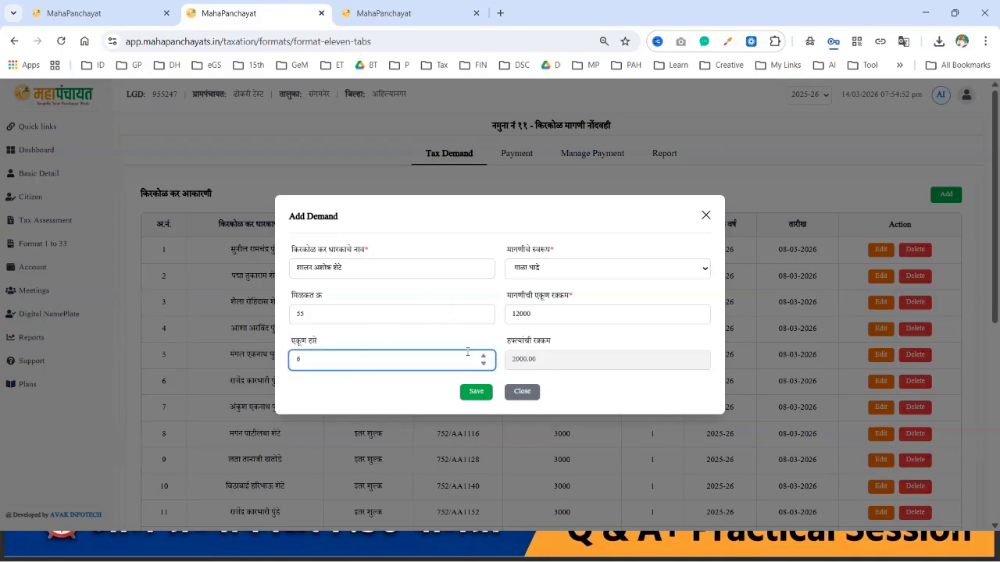
{"action": "left_click_drag", "start_coordinate": [388, 269], "coordinate": [277, 280]}
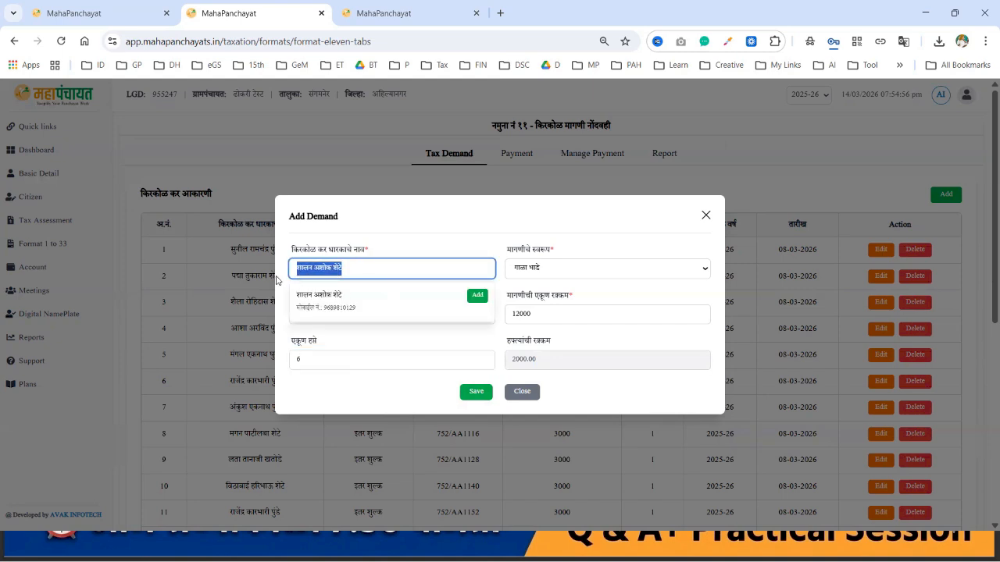
Step: Clear the PROPERTYNO NOT FOUND alert, reset installments to 6, and save the demand
{"action": "left_click", "coordinate": [474, 398]}
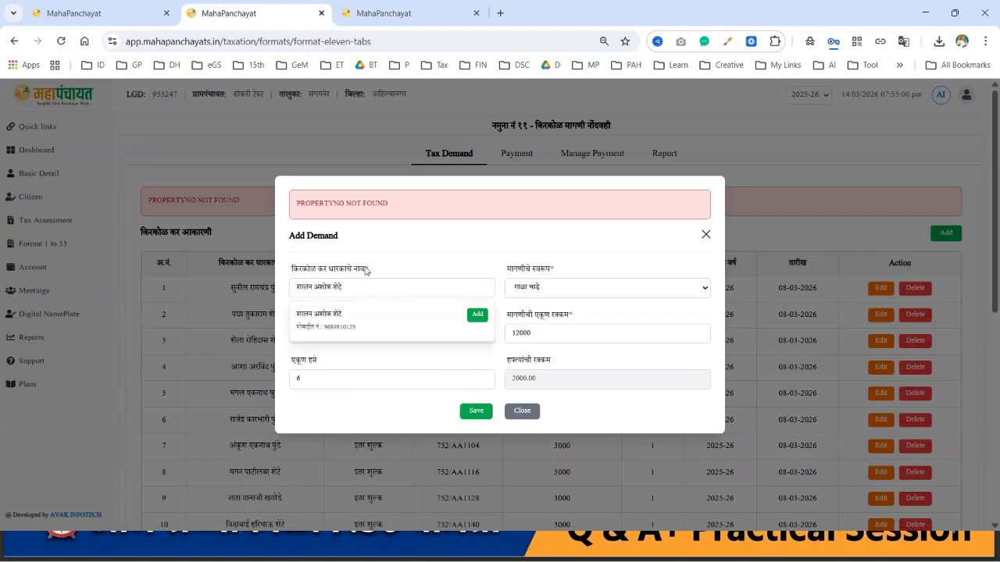
{"action": "left_click", "coordinate": [408, 358]}
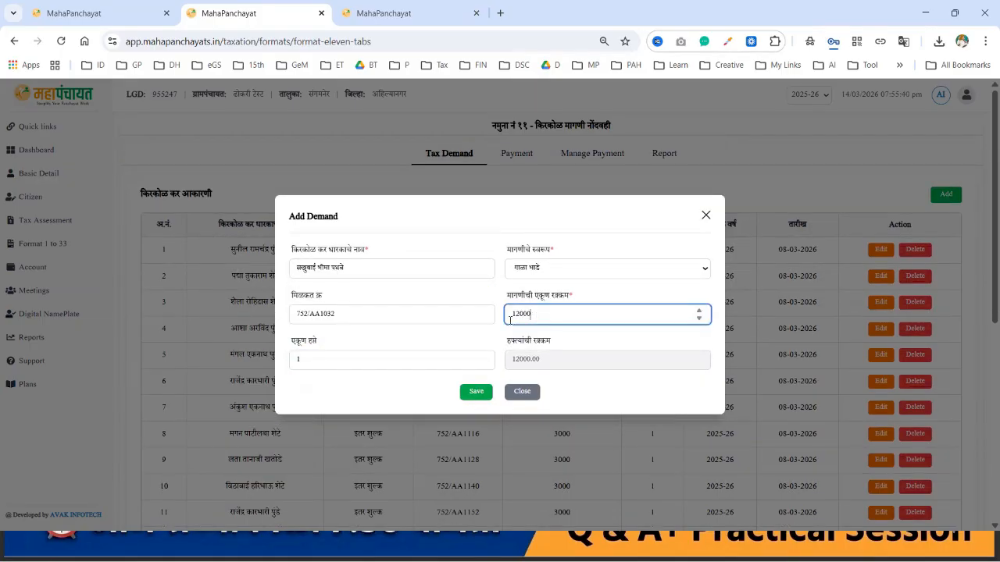
{"action": "left_click", "coordinate": [320, 357]}
{"action": "key", "text": "BackSpace"}
{"action": "type", "text": "6"}
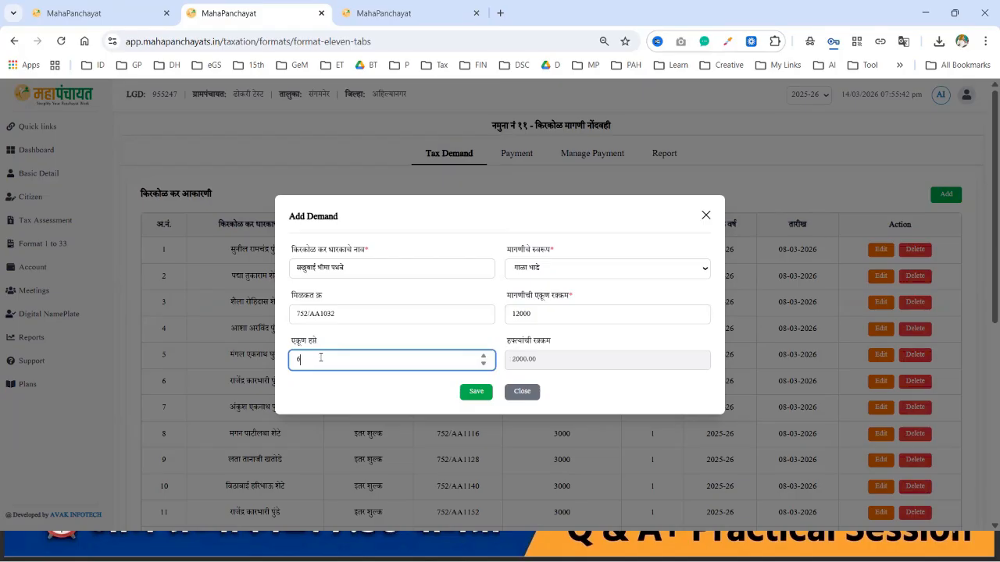
{"action": "left_click", "coordinate": [476, 392]}
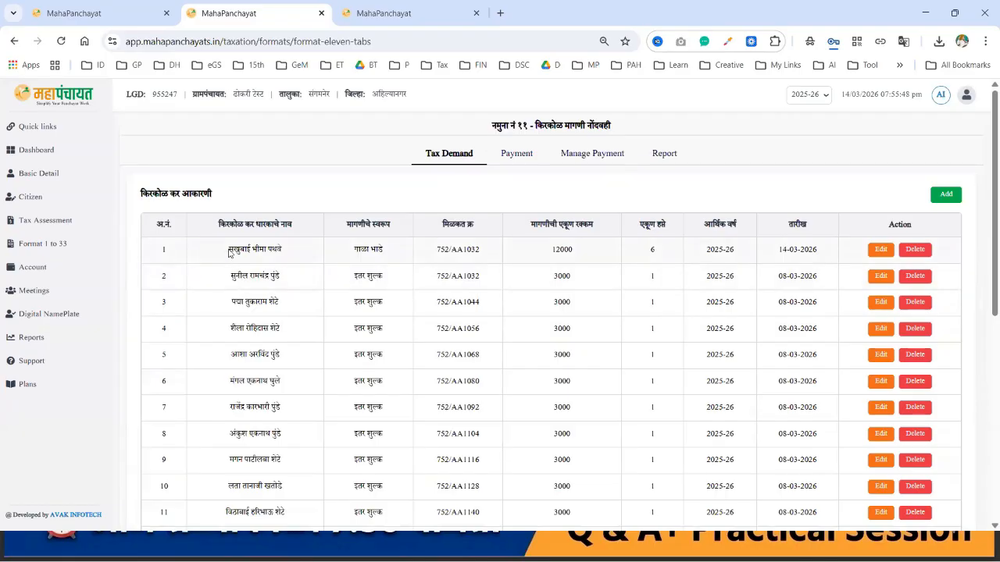
Step: Review the new first row dated 14-03-2026, then go to the Payment tab
{"action": "left_click_drag", "start_coordinate": [230, 251], "coordinate": [671, 261]}
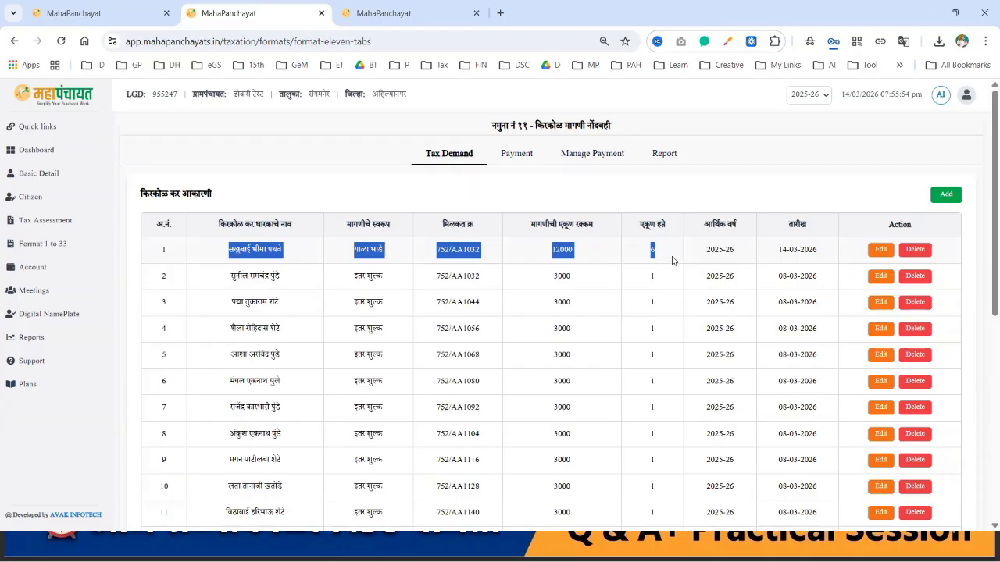
{"action": "left_click", "coordinate": [671, 261]}
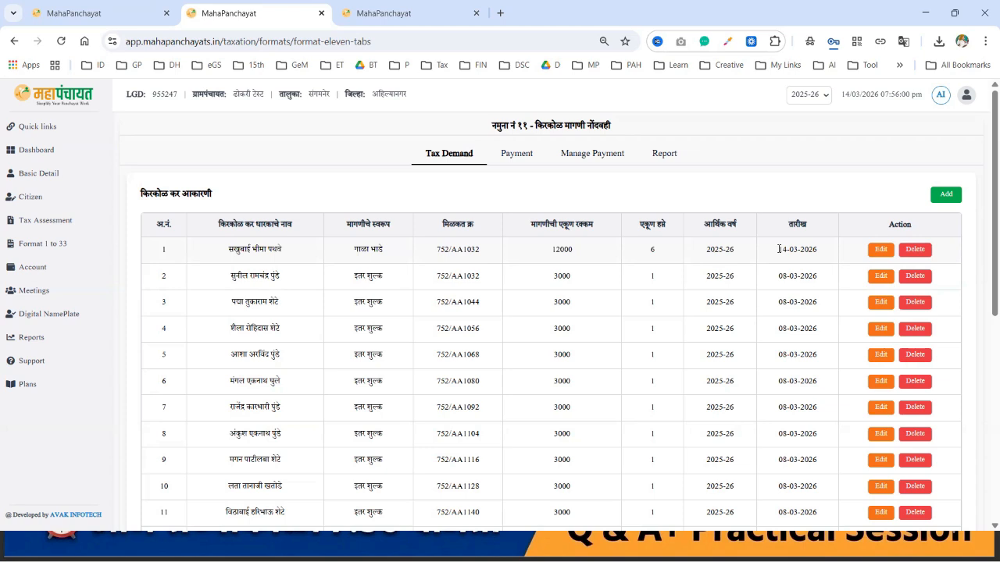
{"action": "left_click_drag", "start_coordinate": [779, 249], "coordinate": [819, 248]}
{"action": "left_click", "coordinate": [517, 155]}
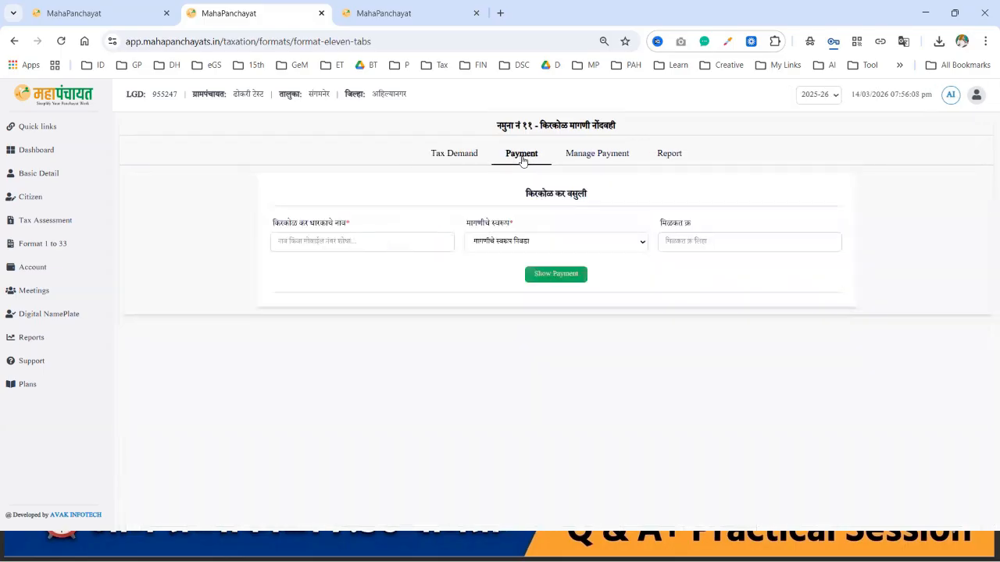
Step: Search the copied holder name, choose गाळा भाडे, and show the 2000 of 12000 instalment
{"action": "left_click", "coordinate": [452, 155]}
{"action": "left_click_drag", "start_coordinate": [227, 250], "coordinate": [302, 249]}
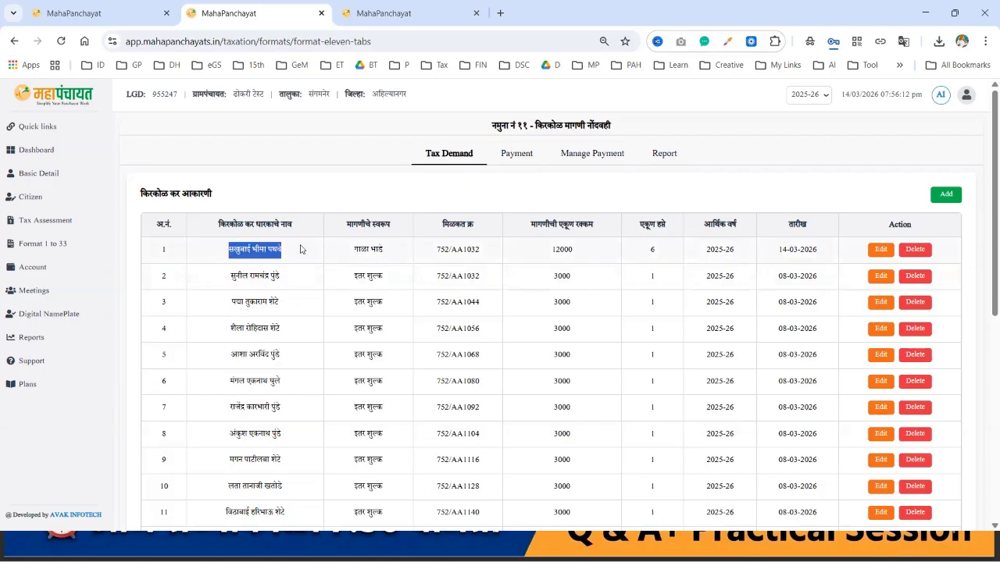
{"action": "left_click", "coordinate": [518, 155]}
{"action": "left_click", "coordinate": [366, 241]}
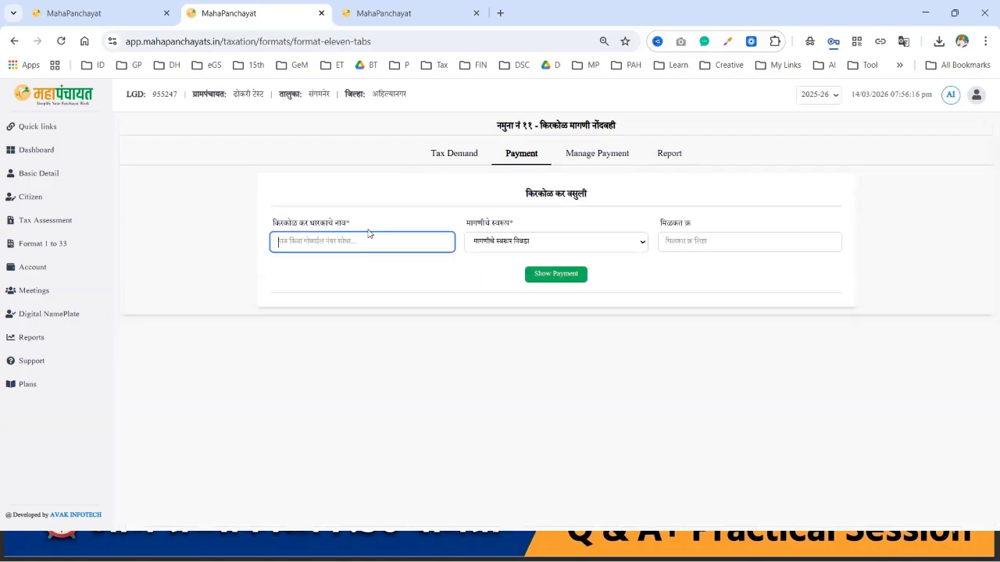
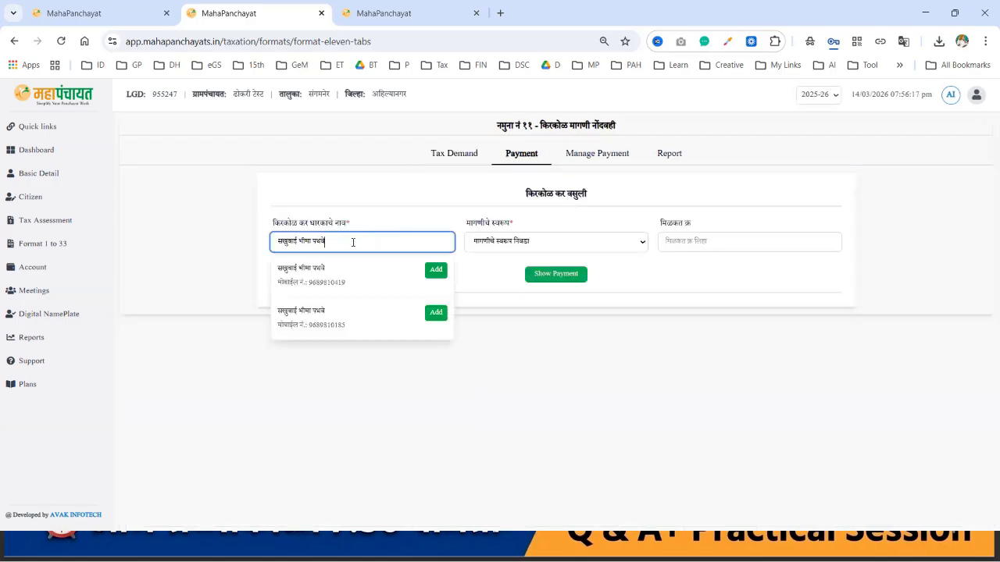
{"action": "left_click", "coordinate": [519, 247]}
{"action": "left_click", "coordinate": [317, 277]}
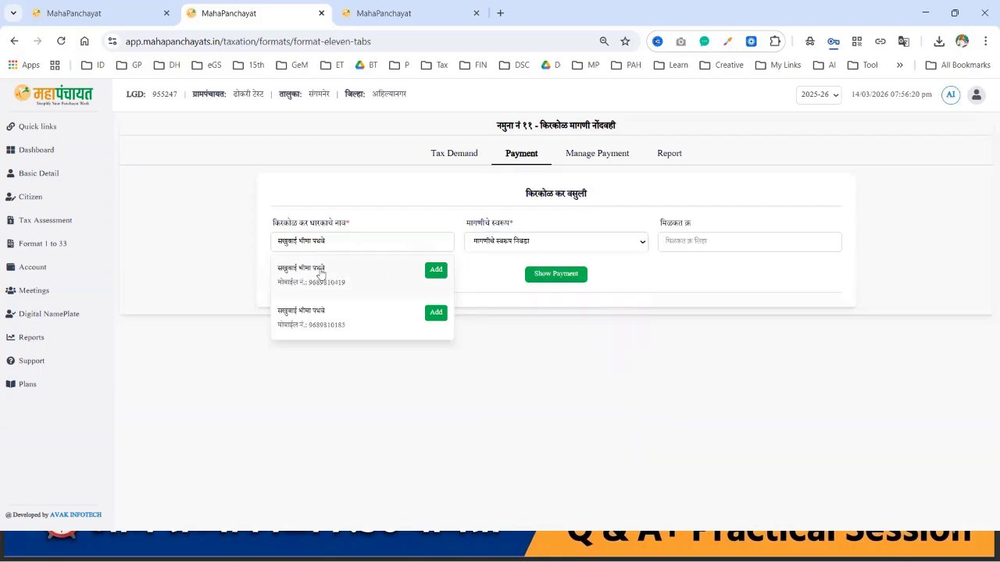
{"action": "left_click", "coordinate": [319, 273]}
{"action": "left_click", "coordinate": [521, 247]}
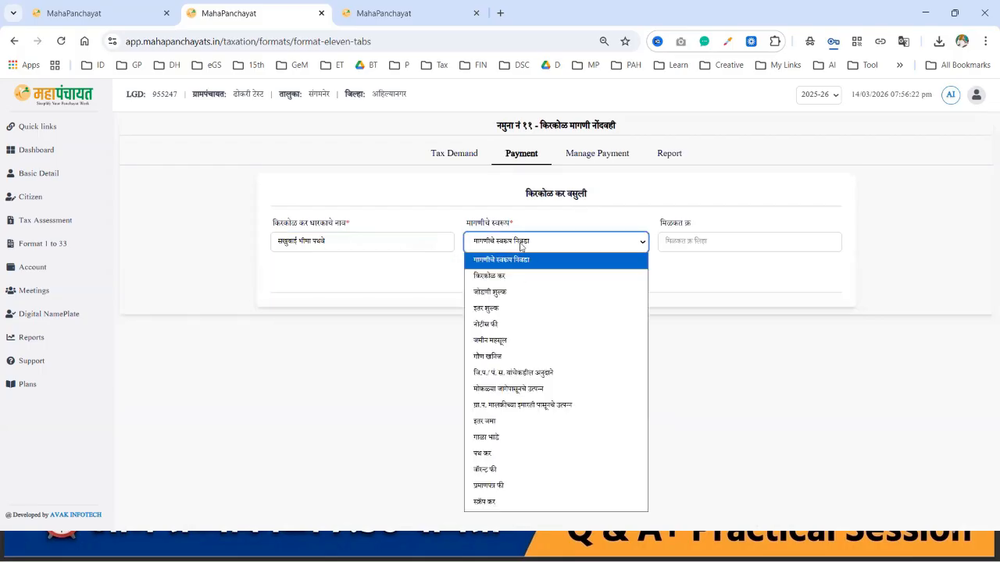
{"action": "left_click", "coordinate": [518, 443]}
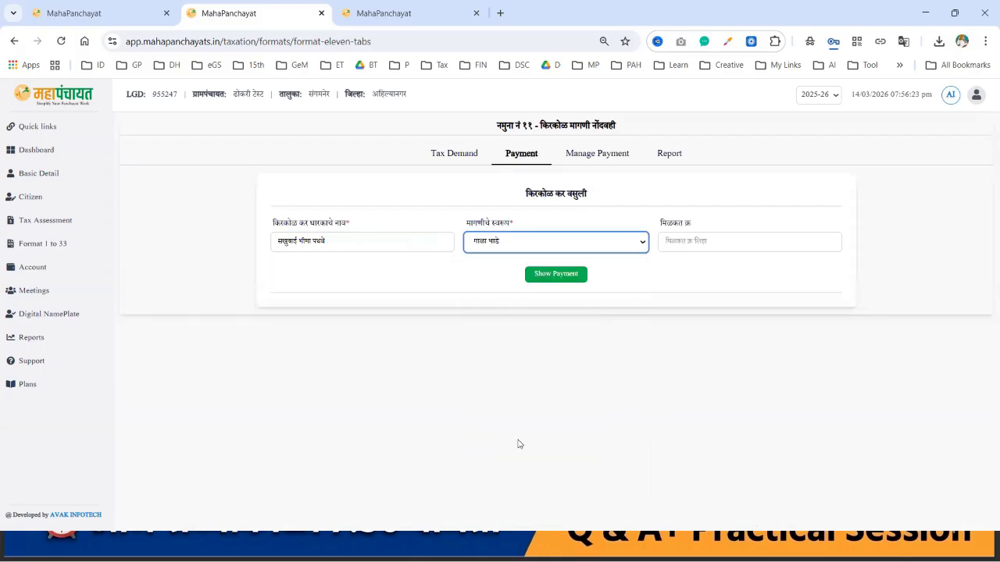
{"action": "left_click", "coordinate": [562, 284]}
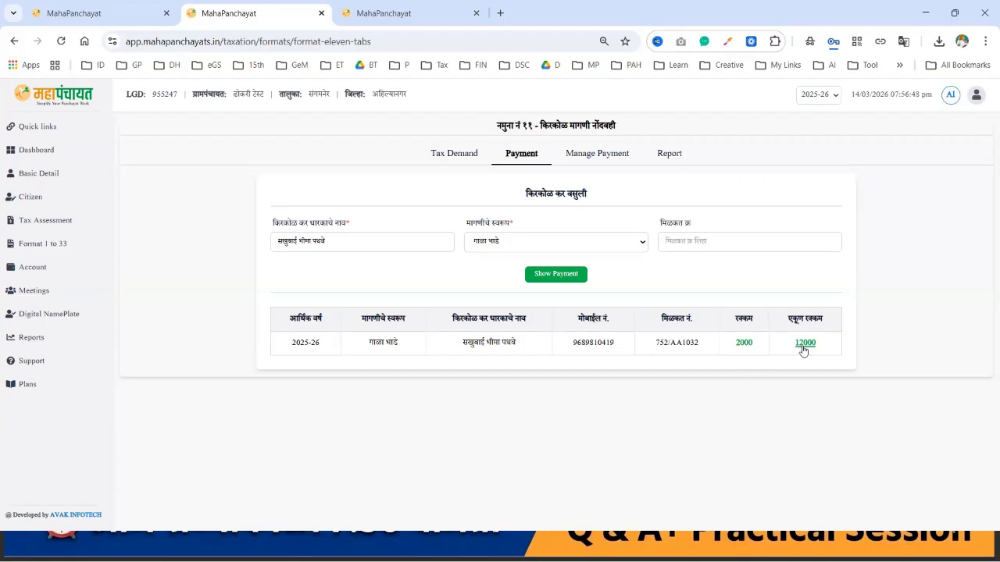
Step: Pay the 2000 instalment in cash dated 14-03-2026 with zero discount
{"action": "left_click", "coordinate": [744, 344]}
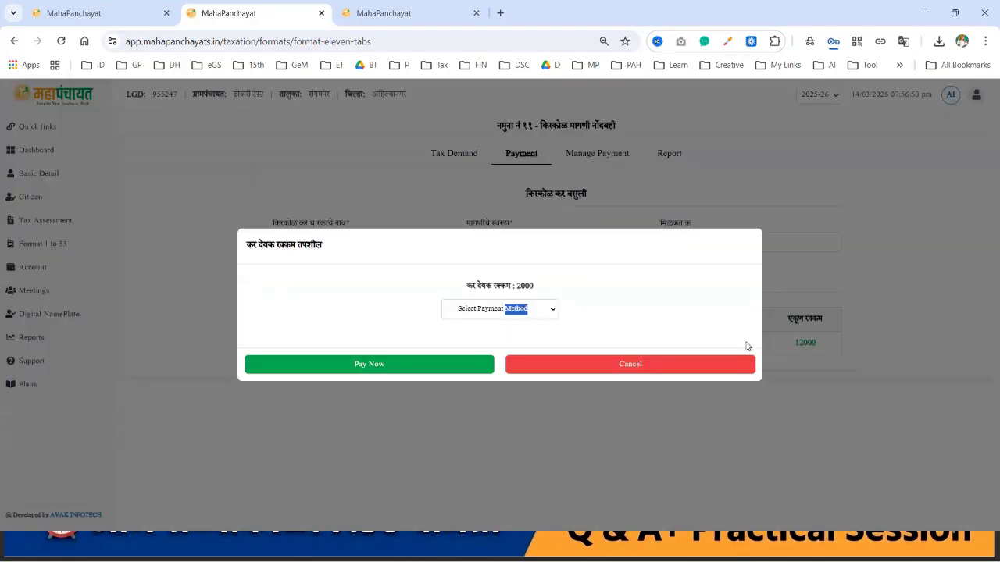
{"action": "left_click", "coordinate": [551, 312]}
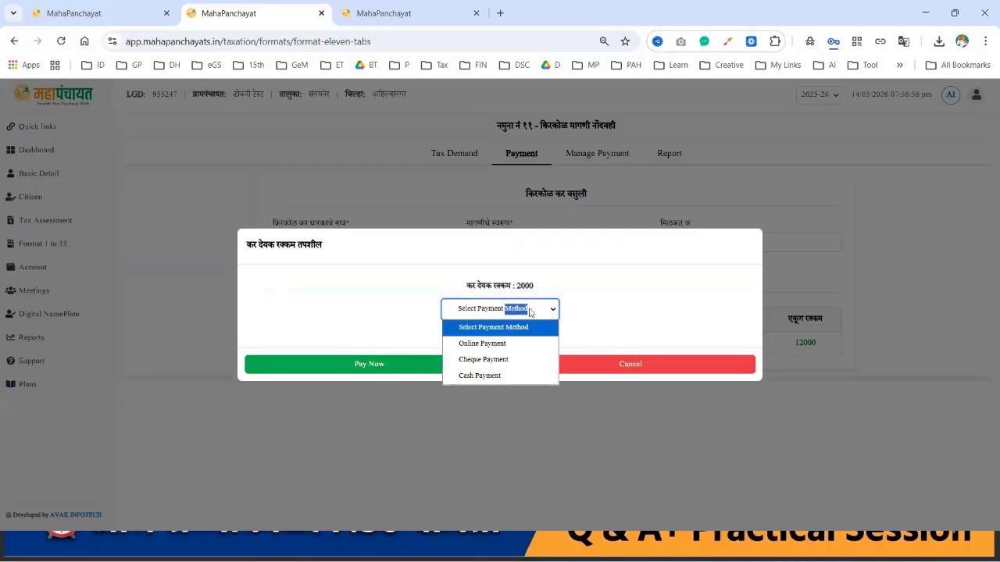
{"action": "left_click", "coordinate": [500, 377]}
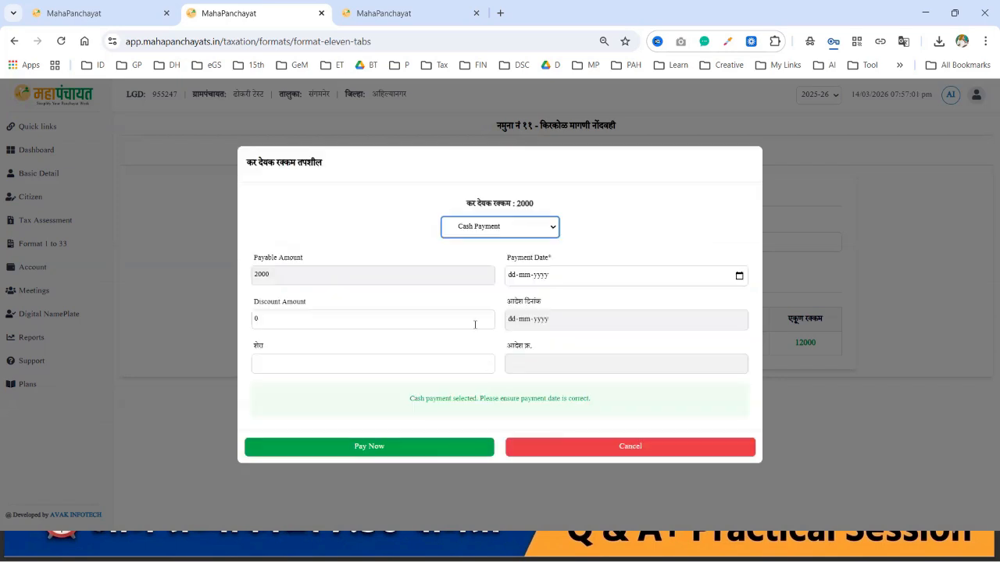
{"action": "left_click", "coordinate": [741, 277]}
{"action": "left_click", "coordinate": [740, 277]}
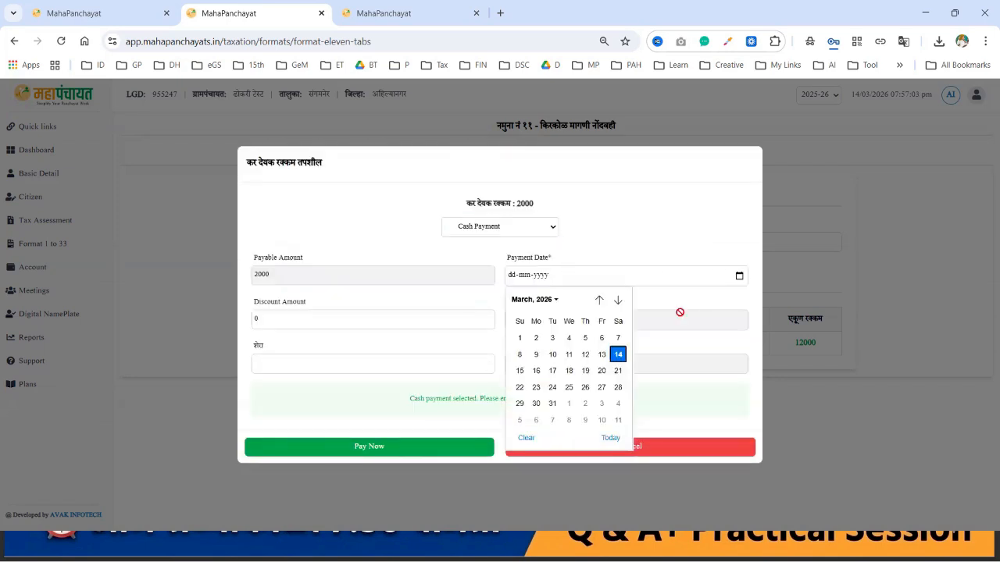
{"action": "left_click", "coordinate": [618, 354]}
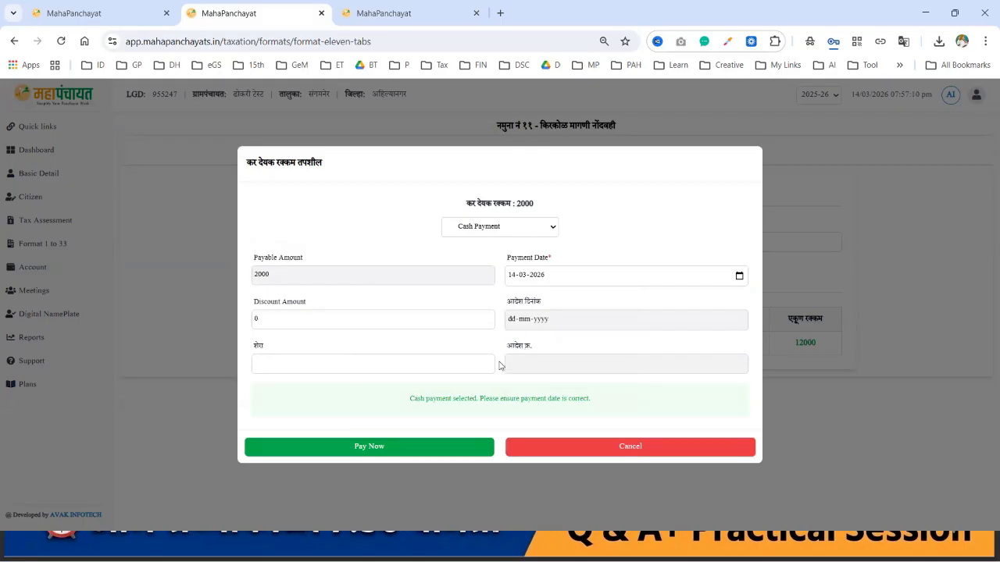
{"action": "left_click", "coordinate": [313, 322]}
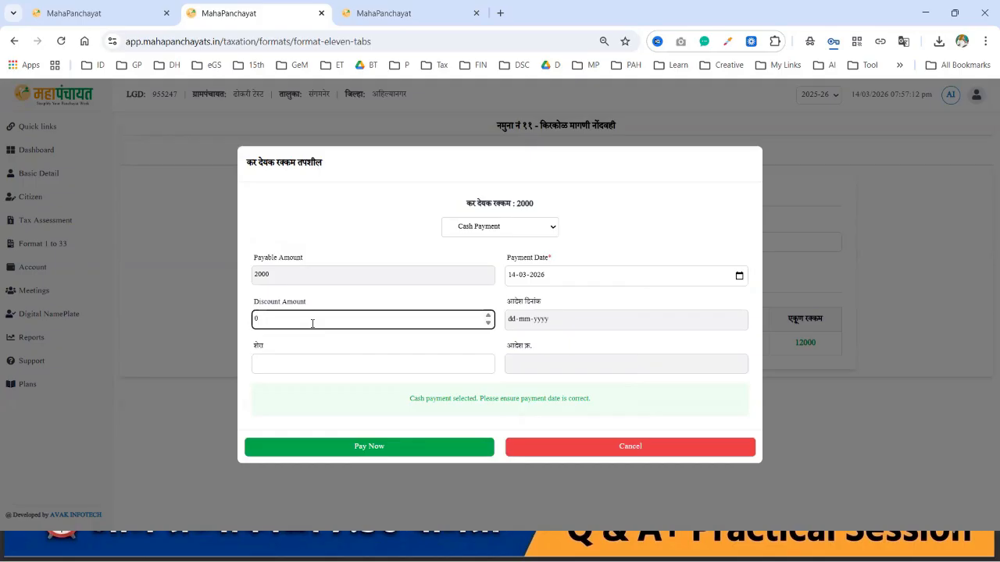
{"action": "left_click", "coordinate": [337, 360]}
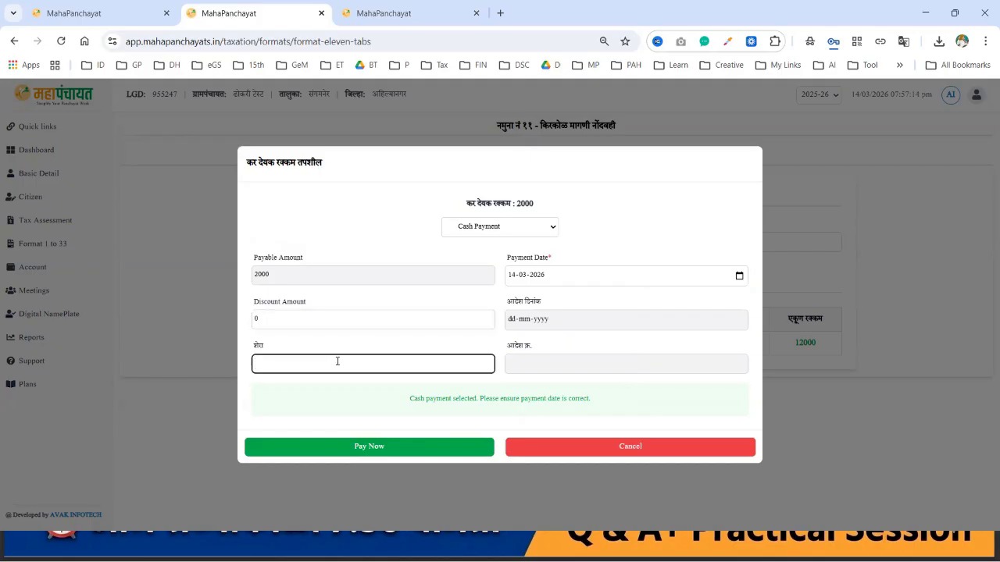
{"action": "left_click", "coordinate": [383, 449]}
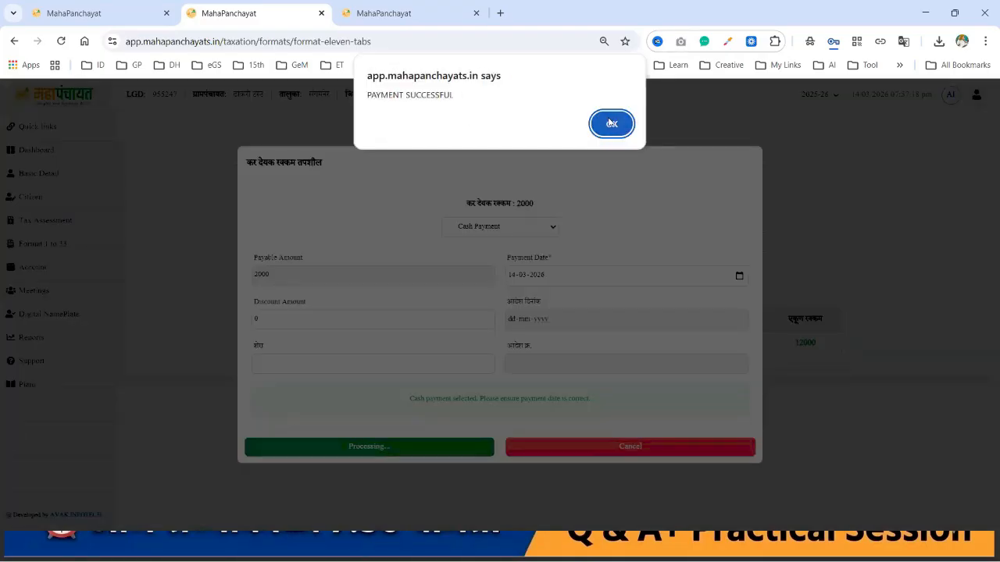
Step: Generate the Namuna 07 receipt with carbon copy, save it to Downloads and open it
{"action": "left_click", "coordinate": [611, 123]}
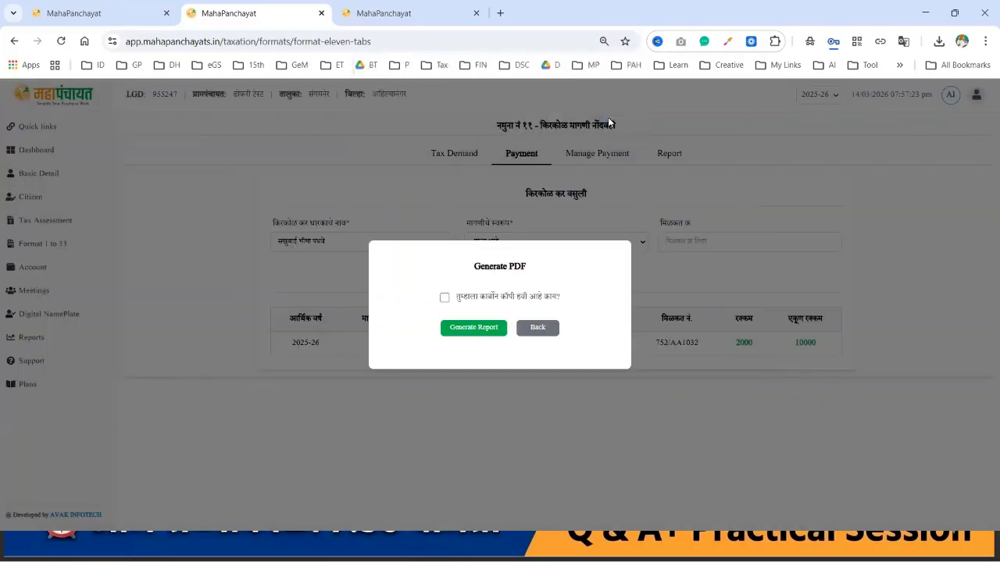
{"action": "left_click", "coordinate": [444, 299]}
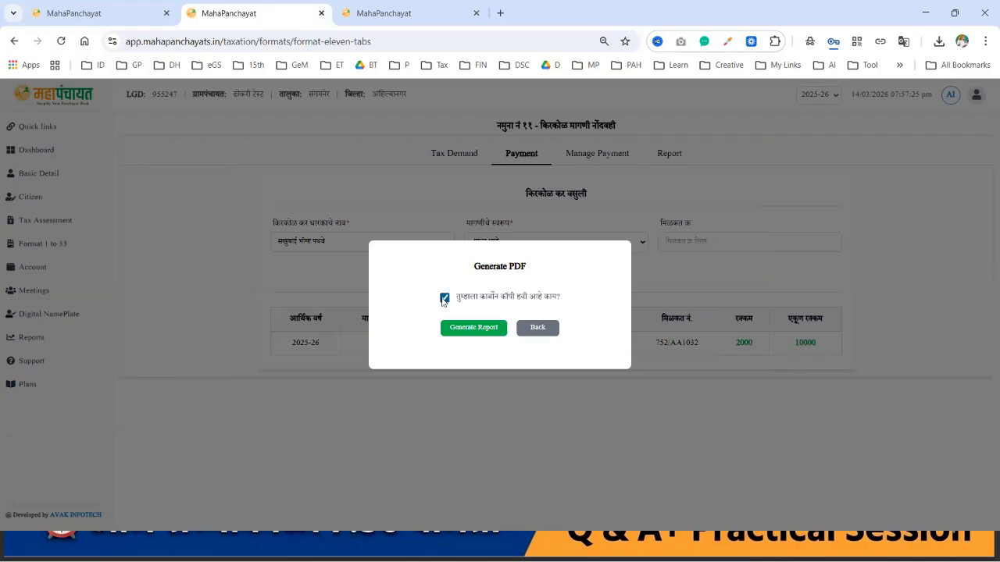
{"action": "left_click", "coordinate": [467, 329]}
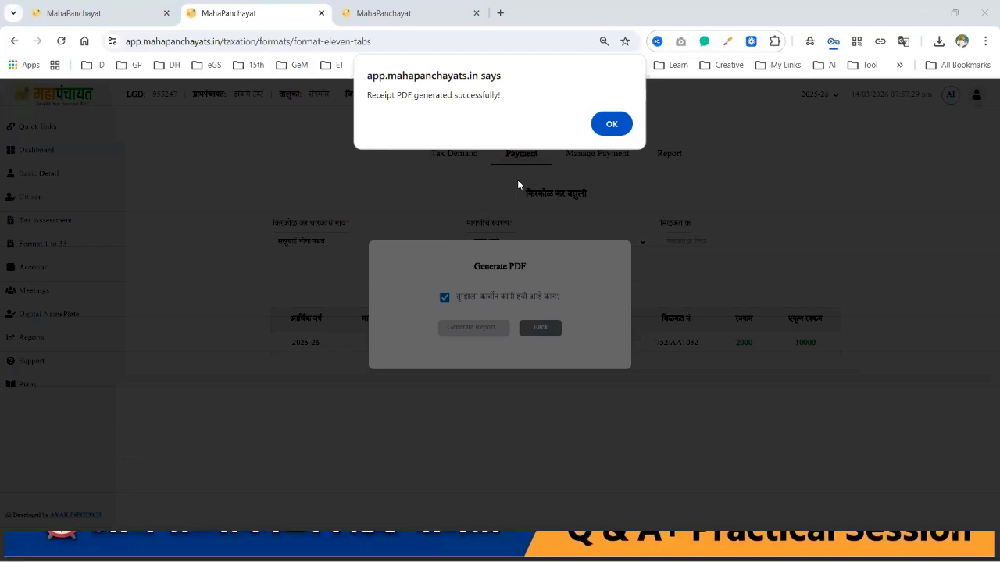
{"action": "left_click", "coordinate": [606, 123]}
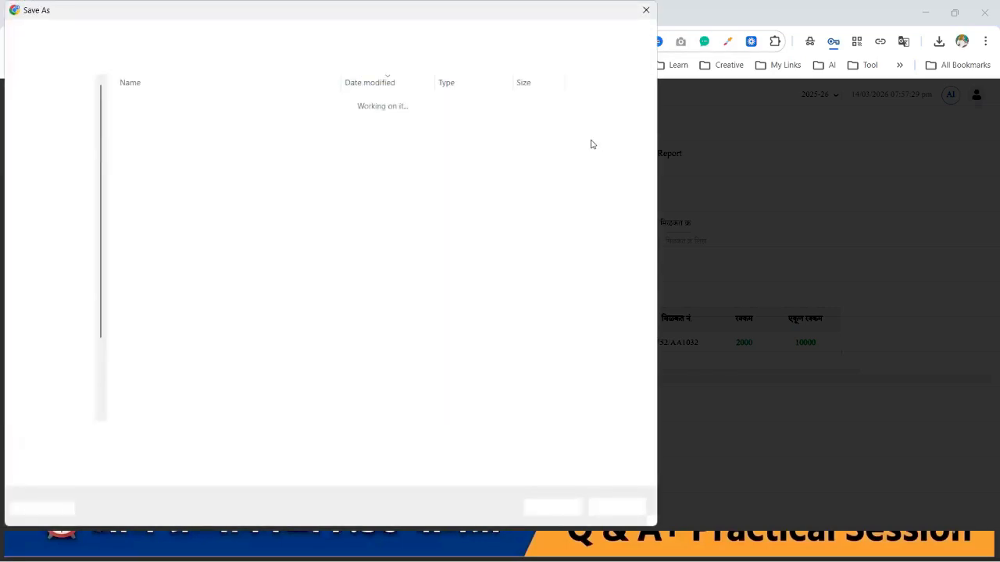
{"action": "left_click", "coordinate": [552, 507]}
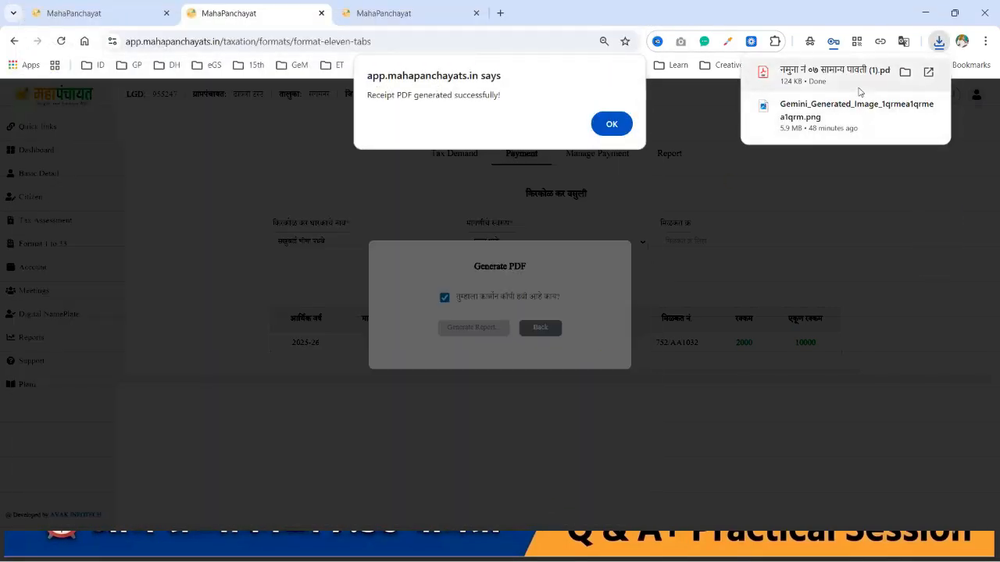
{"action": "left_click", "coordinate": [858, 89]}
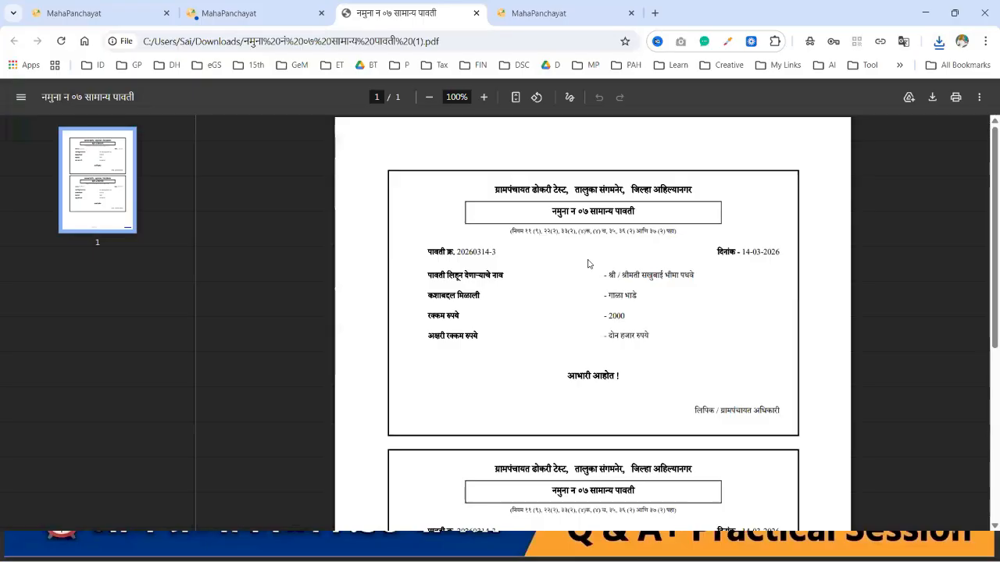
Step: Close the All tools panel and check the receipt number
{"action": "scroll", "coordinate": [588, 263], "scroll_direction": "down", "scroll_amount": 1}
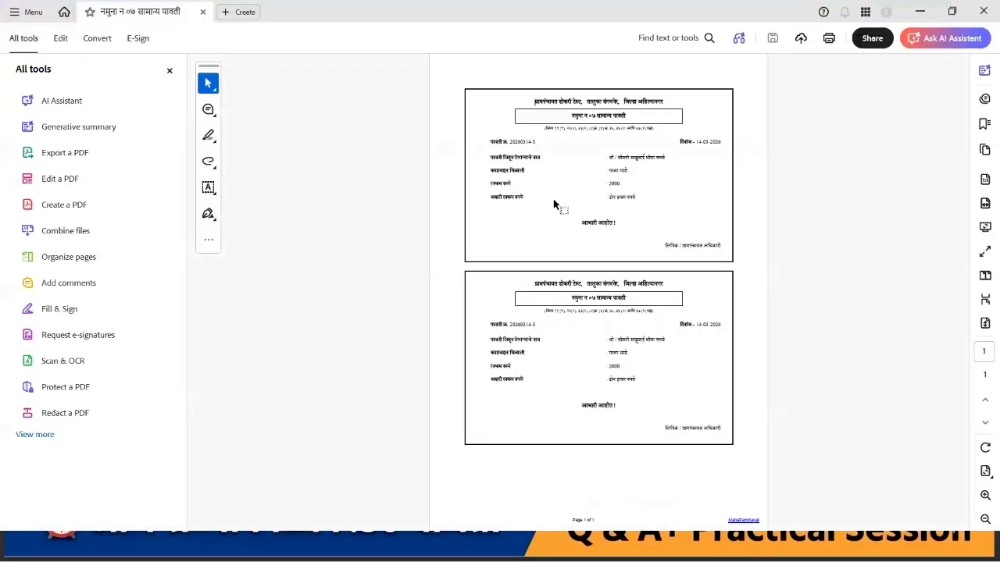
{"action": "left_click", "coordinate": [169, 71]}
{"action": "scroll", "coordinate": [571, 201], "scroll_direction": "up", "scroll_amount": 2}
{"action": "scroll", "coordinate": [571, 201], "scroll_direction": "up", "scroll_amount": 1}
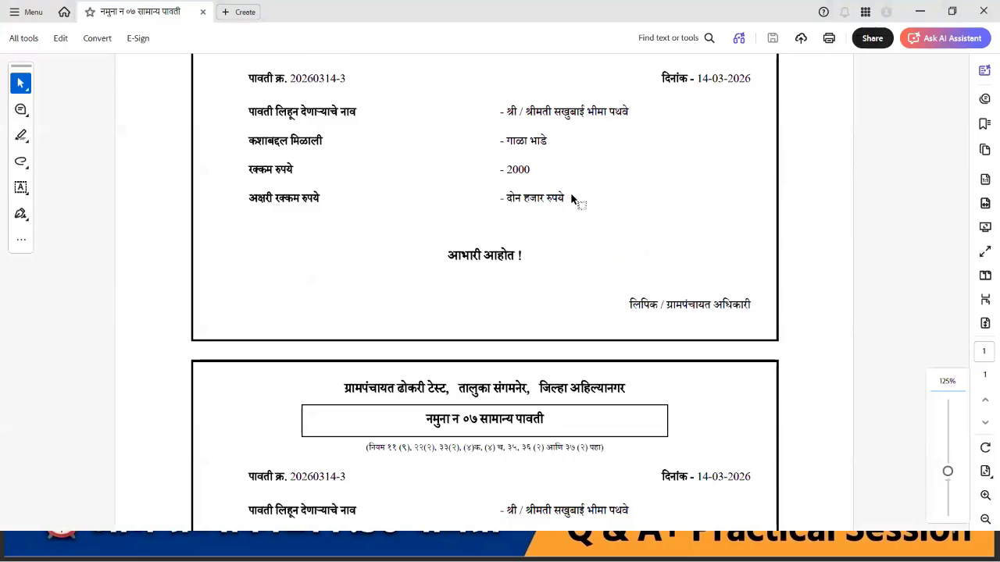
{"action": "scroll", "coordinate": [571, 201], "scroll_direction": "down", "scroll_amount": 3}
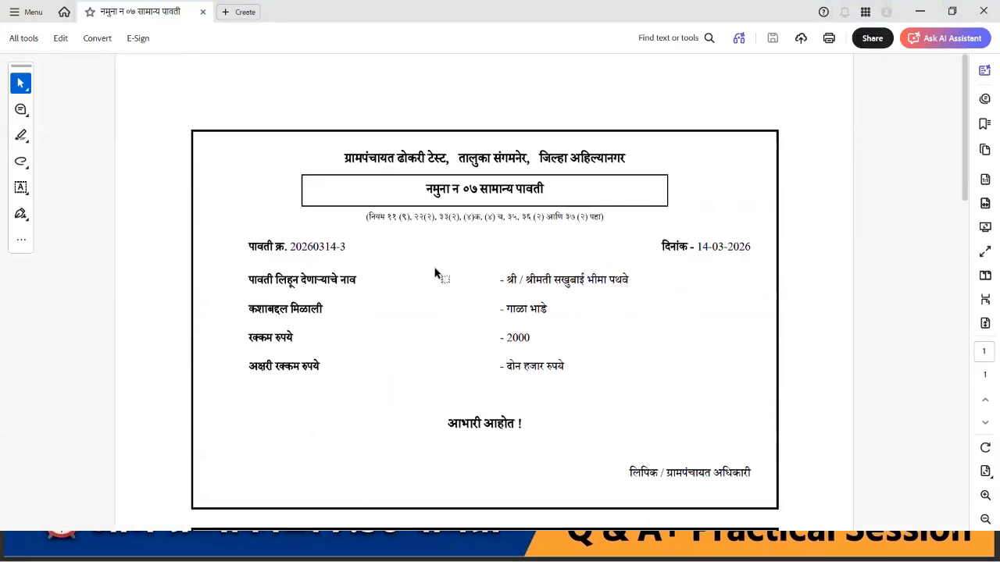
{"action": "scroll", "coordinate": [435, 272], "scroll_direction": "down", "scroll_amount": 1}
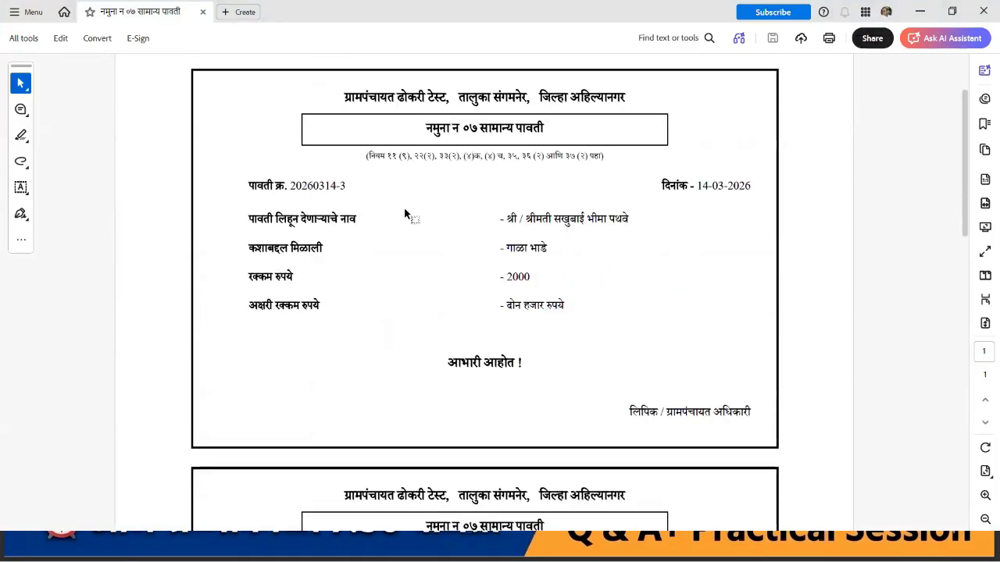
{"action": "left_click_drag", "start_coordinate": [289, 192], "coordinate": [346, 197]}
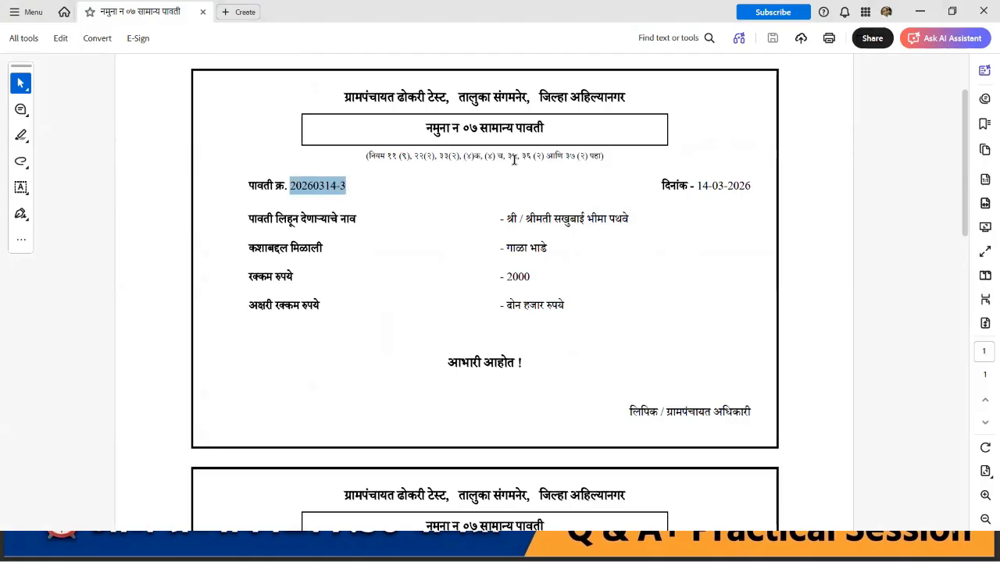
{"action": "left_click", "coordinate": [599, 248]}
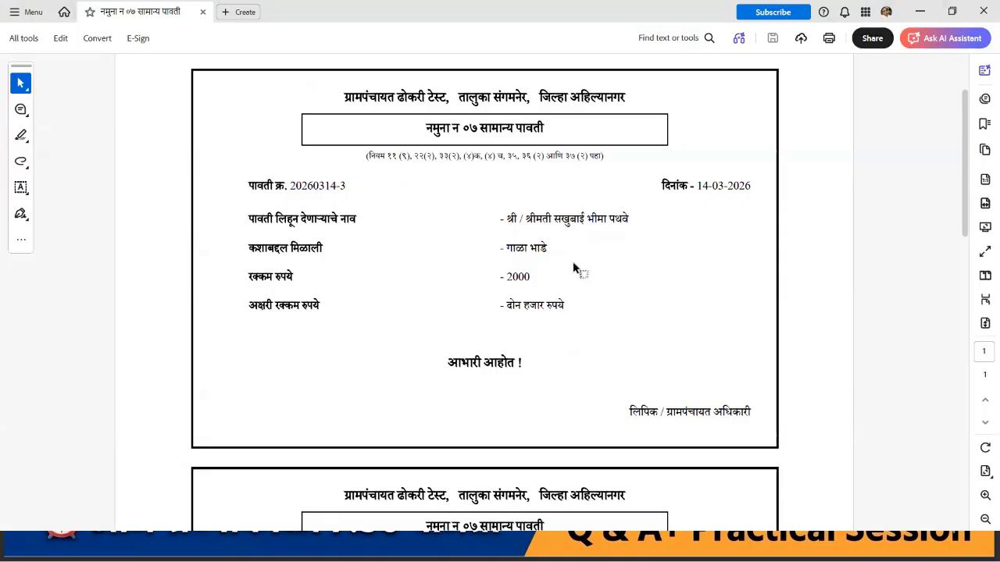
Step: Check the 14-03-2026 date and the payer and amount details, then close Acrobat
{"action": "left_click_drag", "start_coordinate": [662, 184], "coordinate": [753, 186]}
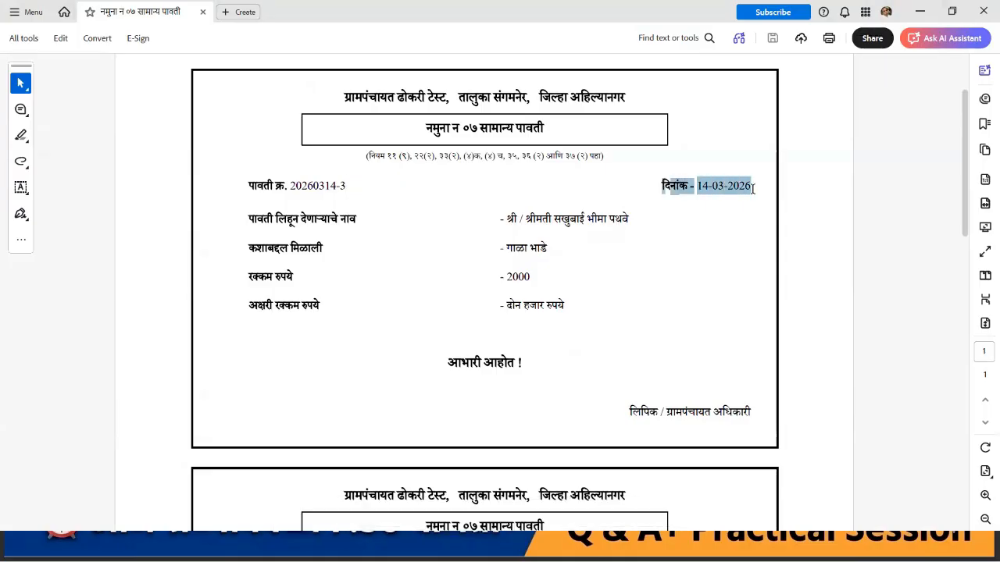
{"action": "left_click_drag", "start_coordinate": [504, 219], "coordinate": [647, 228]}
{"action": "left_click", "coordinate": [596, 248]}
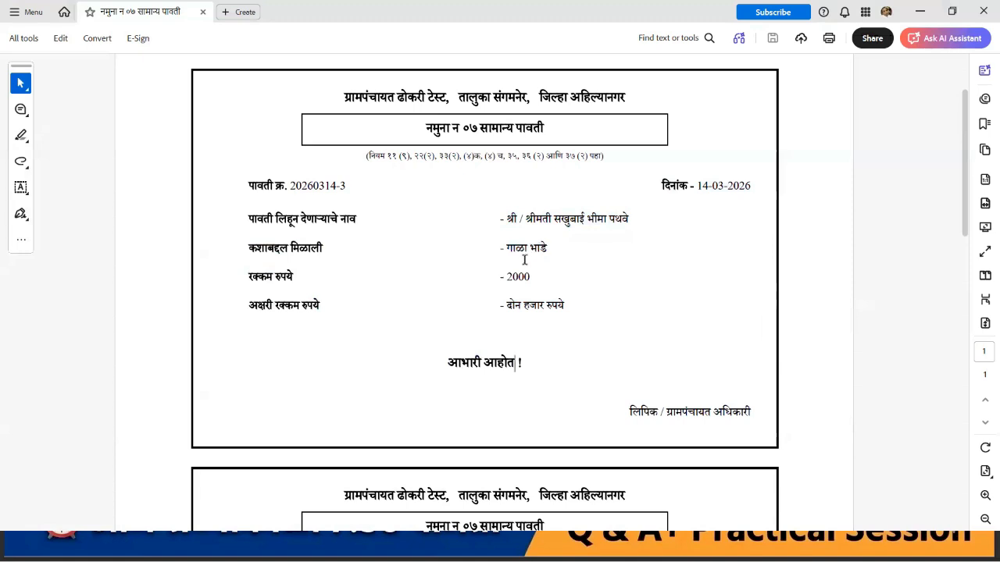
{"action": "scroll", "coordinate": [549, 341], "scroll_direction": "down", "scroll_amount": 5}
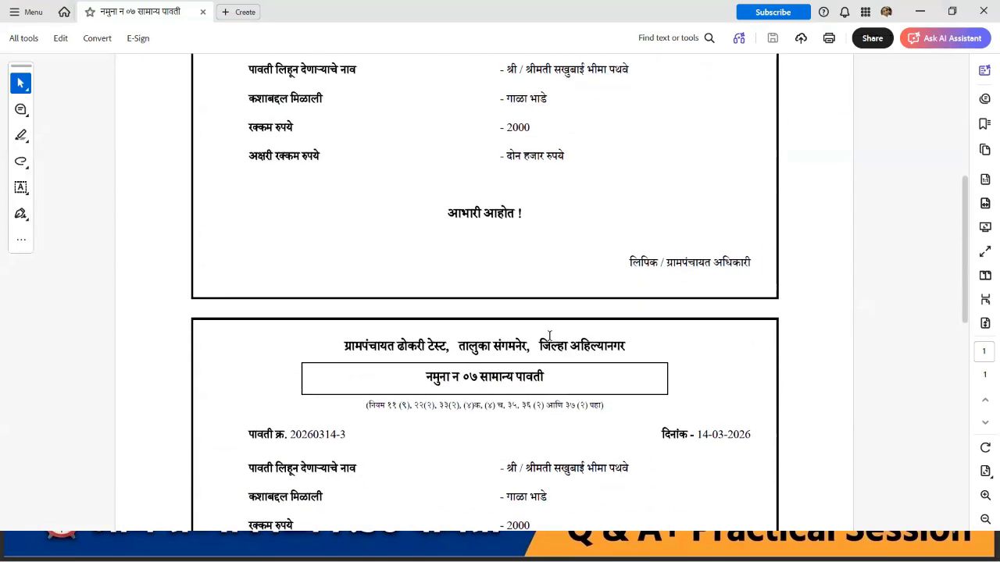
{"action": "scroll", "coordinate": [551, 337], "scroll_direction": "down", "scroll_amount": 5}
{"action": "scroll", "coordinate": [549, 336], "scroll_direction": "down", "scroll_amount": 1}
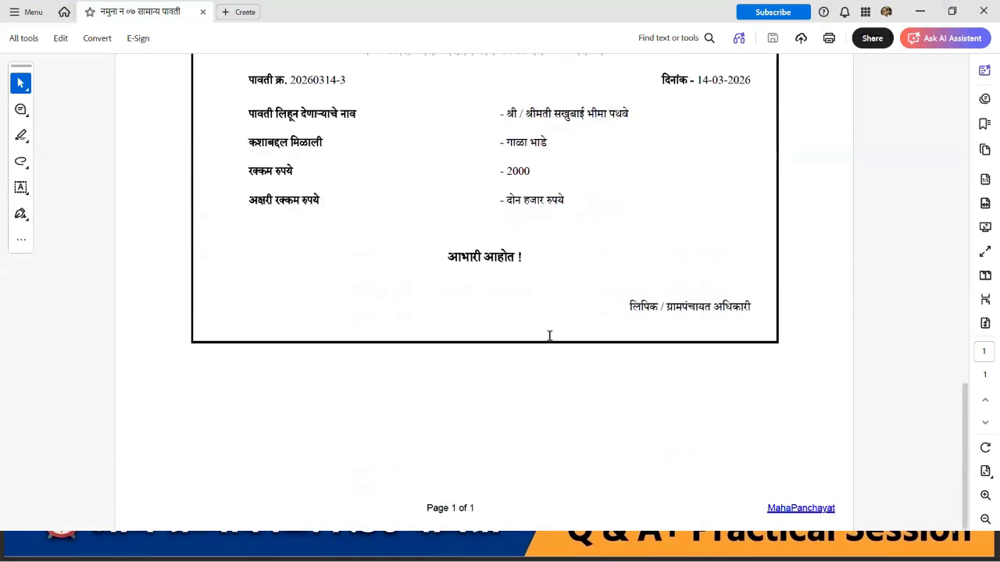
{"action": "left_click", "coordinate": [984, 11]}
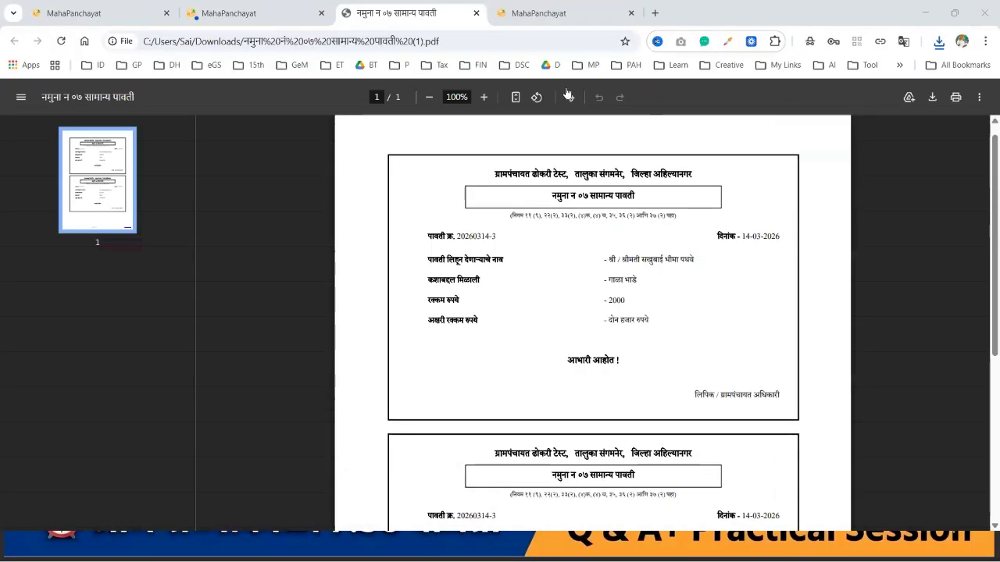
Step: Close the receipt tab and dismiss the receipt-generated message to return to the Payment tab
{"action": "left_click", "coordinate": [477, 13]}
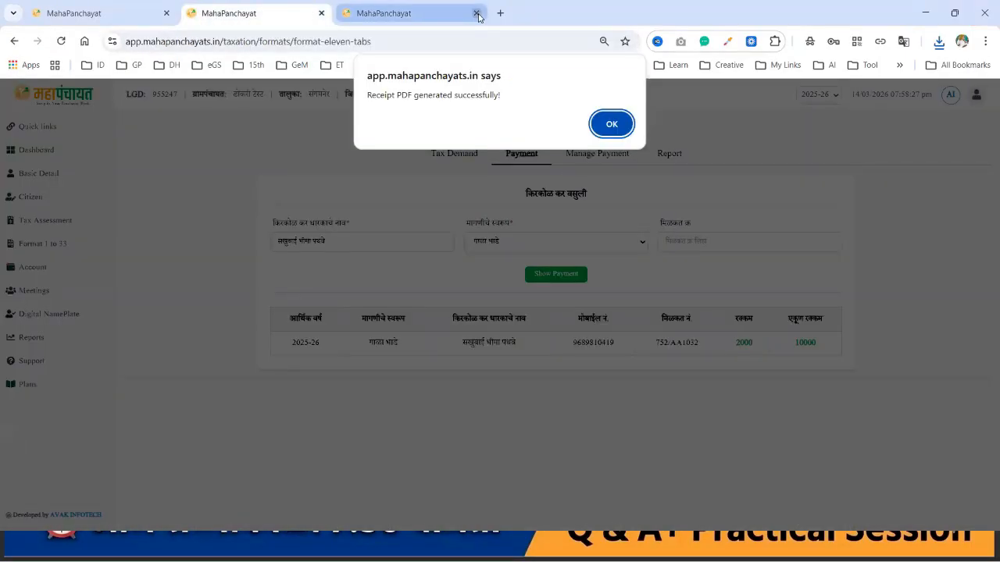
{"action": "left_click", "coordinate": [610, 125]}
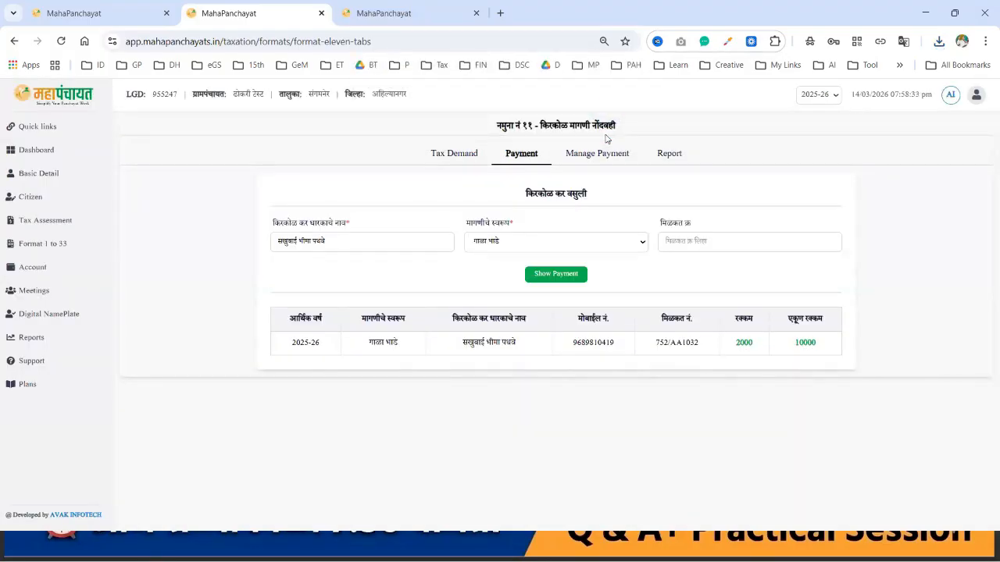
Step: Pay the 10000 गाळा भाडे demand in cash, dated 14-03-2026
{"action": "left_click", "coordinate": [806, 343]}
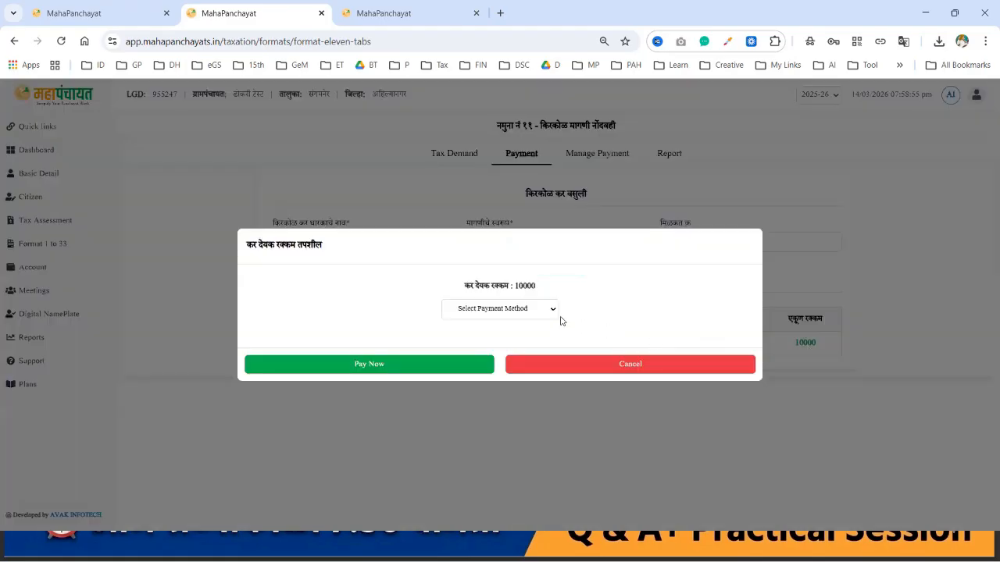
{"action": "left_click", "coordinate": [527, 313]}
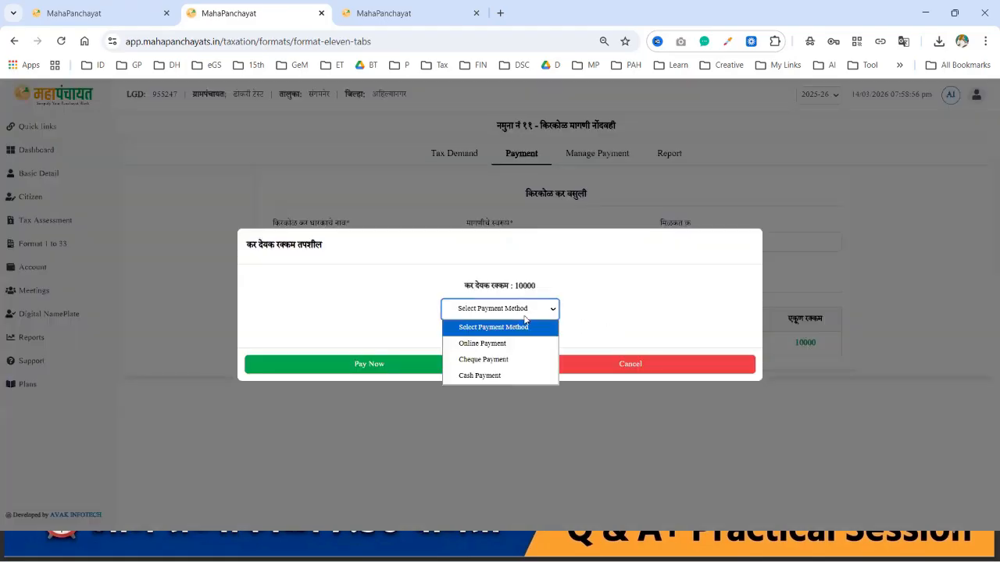
{"action": "left_click", "coordinate": [494, 376]}
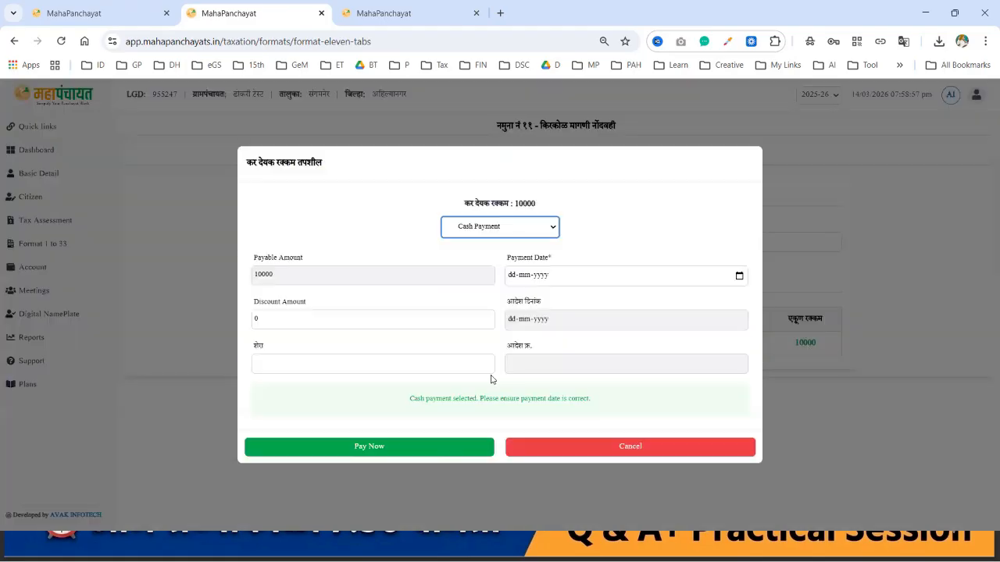
{"action": "left_click", "coordinate": [739, 276]}
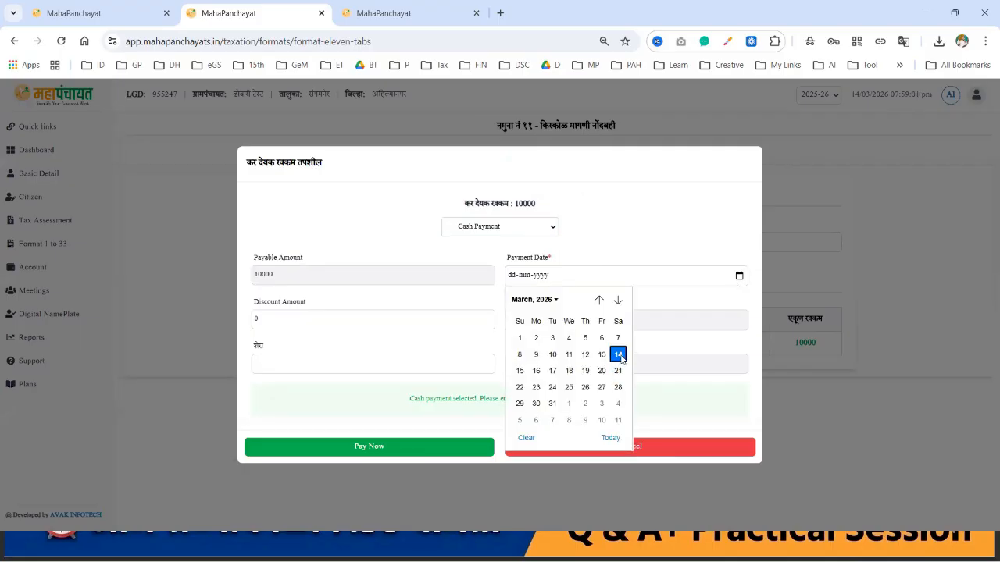
{"action": "left_click", "coordinate": [619, 356]}
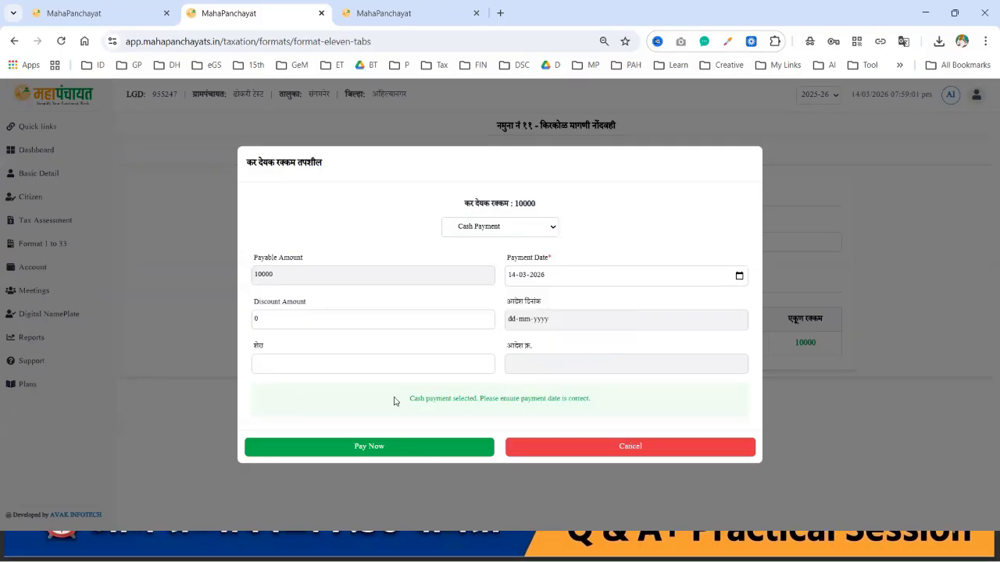
{"action": "left_click", "coordinate": [325, 448]}
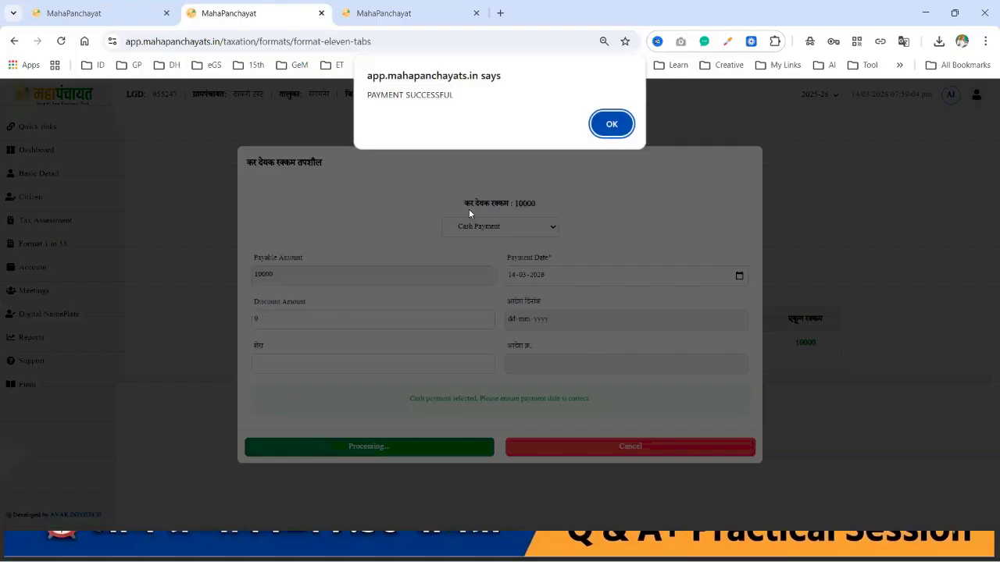
{"action": "left_click", "coordinate": [610, 128]}
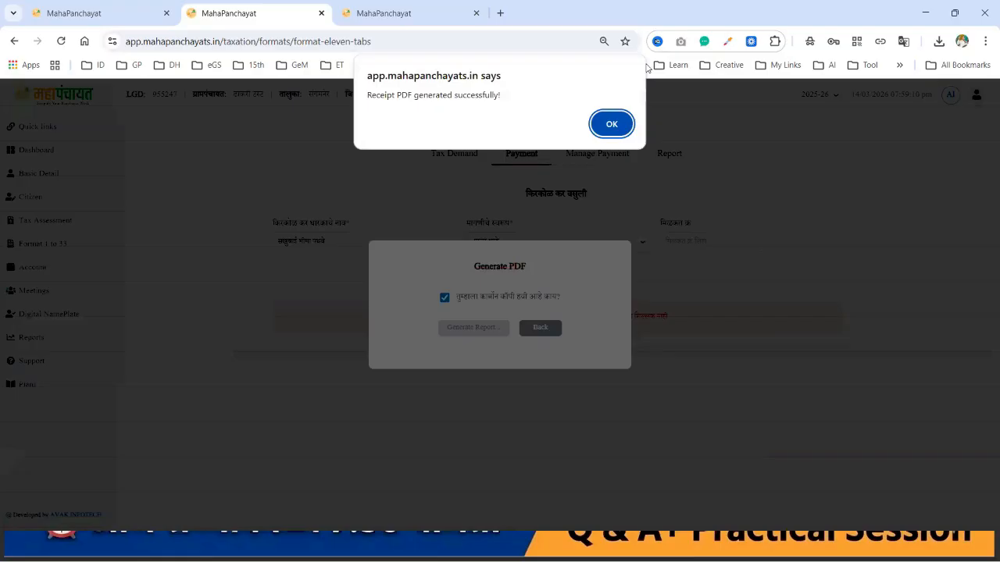
Step: Generate and save the receipt PDF for the 10000 cash payment
{"action": "left_click", "coordinate": [608, 124]}
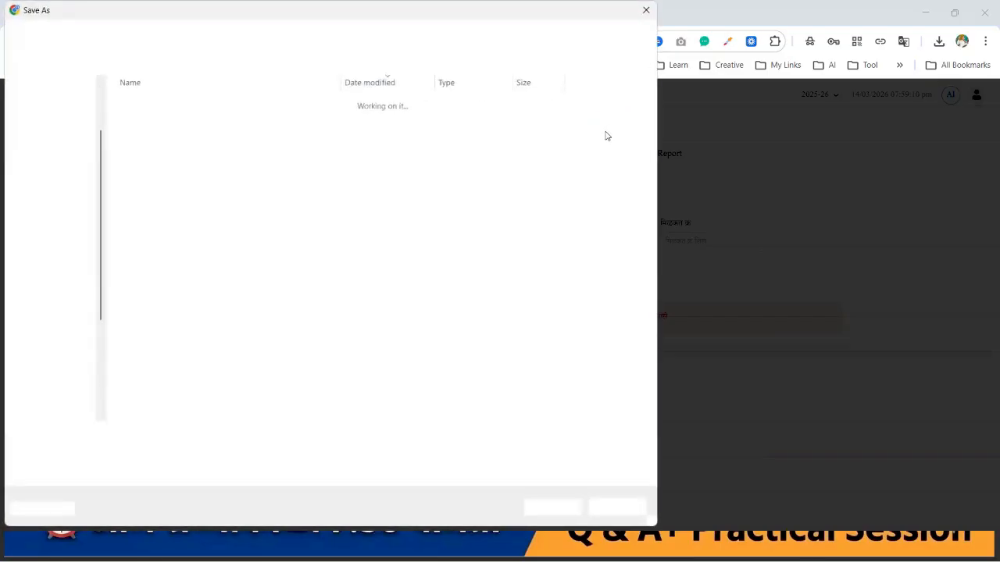
{"action": "left_click", "coordinate": [646, 10]}
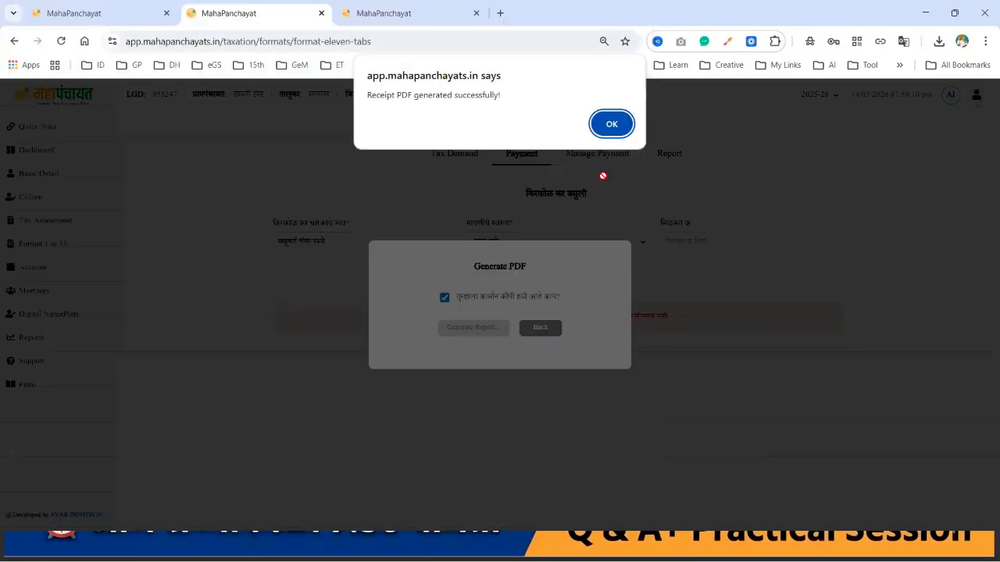
{"action": "left_click", "coordinate": [612, 125]}
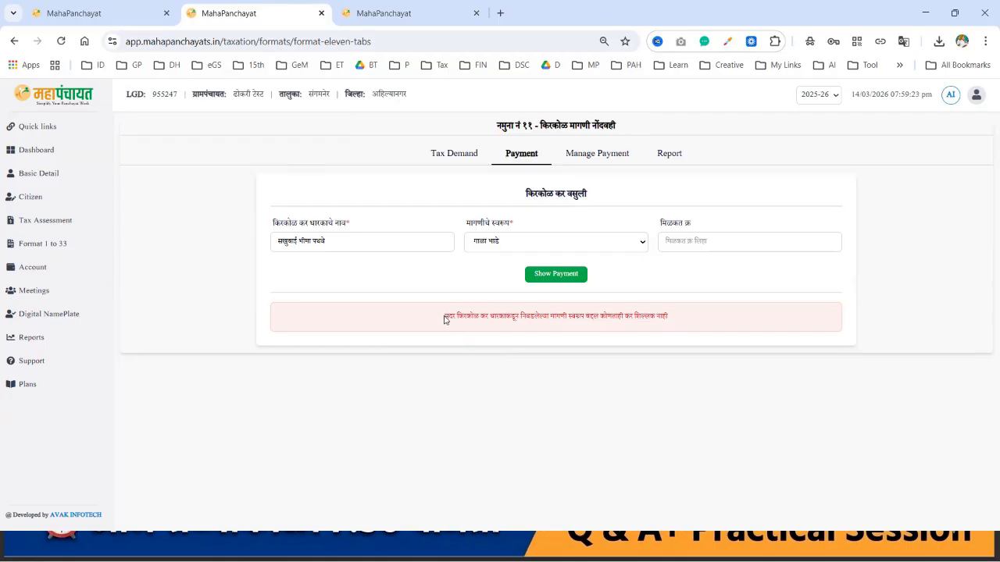
Step: Select the no-pending-demand message, then open Manage Payment listing the 2000 and 10000 payments
{"action": "left_click_drag", "start_coordinate": [444, 318], "coordinate": [709, 327]}
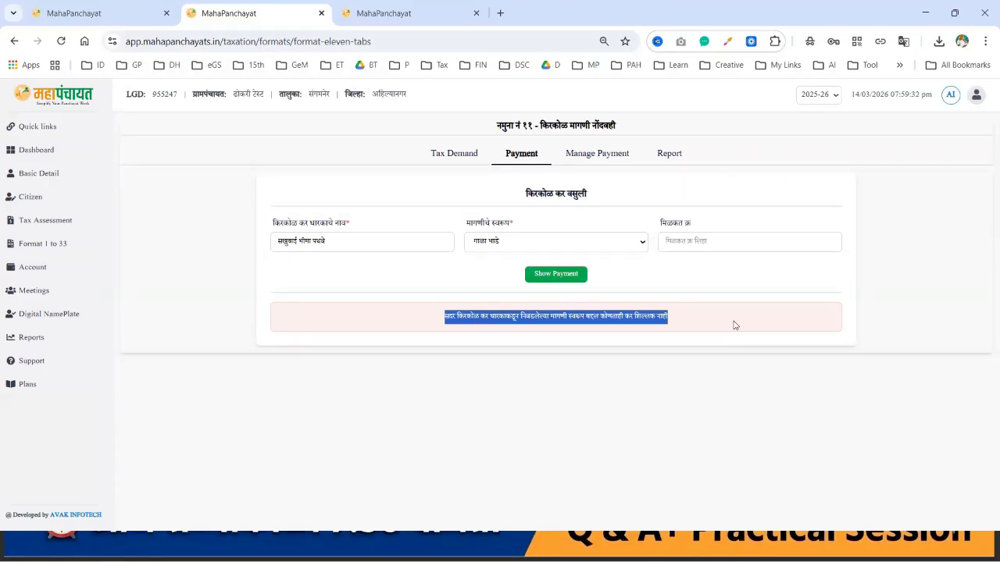
{"action": "left_click", "coordinate": [595, 157]}
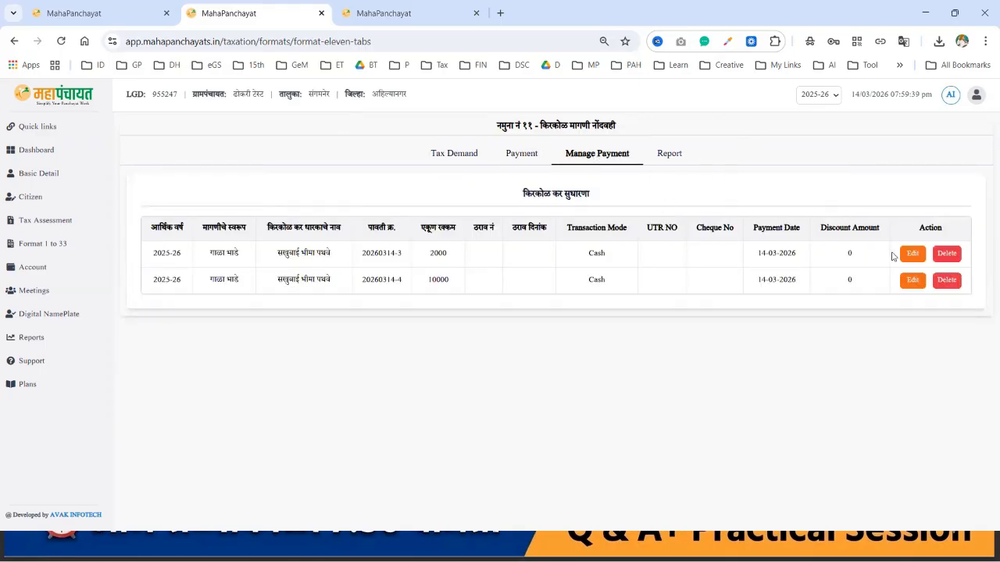
Step: Inspect the 2000 payment record's edit form and scheme list, then cancel without saving
{"action": "left_click", "coordinate": [913, 253]}
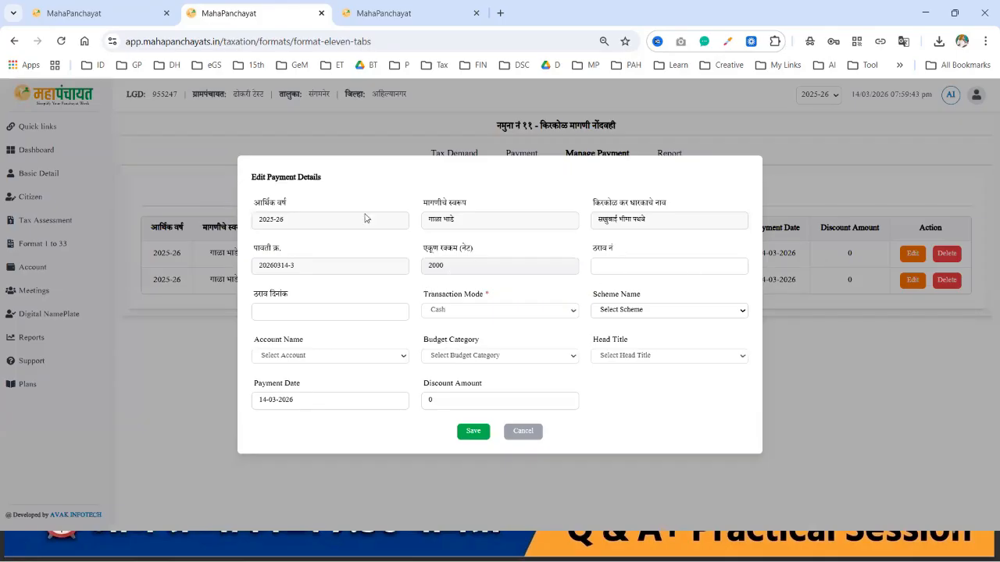
{"action": "double_click", "coordinate": [466, 264]}
{"action": "left_click", "coordinate": [637, 310]}
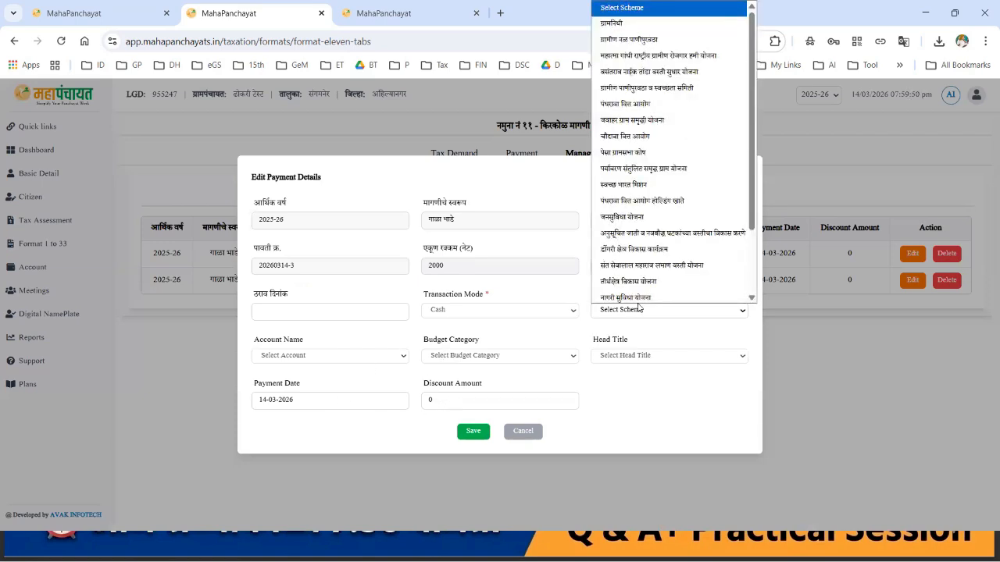
{"action": "left_click", "coordinate": [575, 292]}
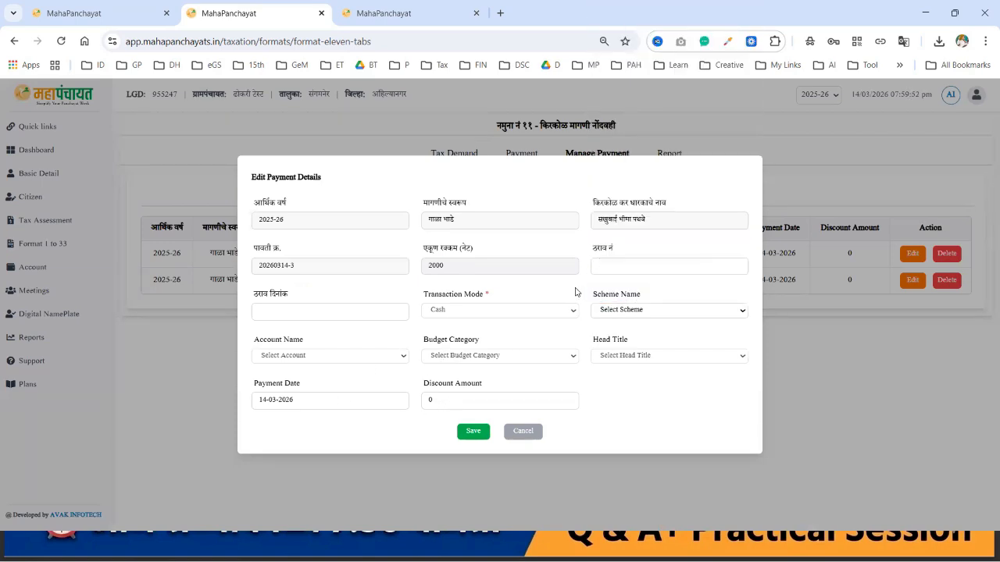
{"action": "left_click", "coordinate": [521, 432]}
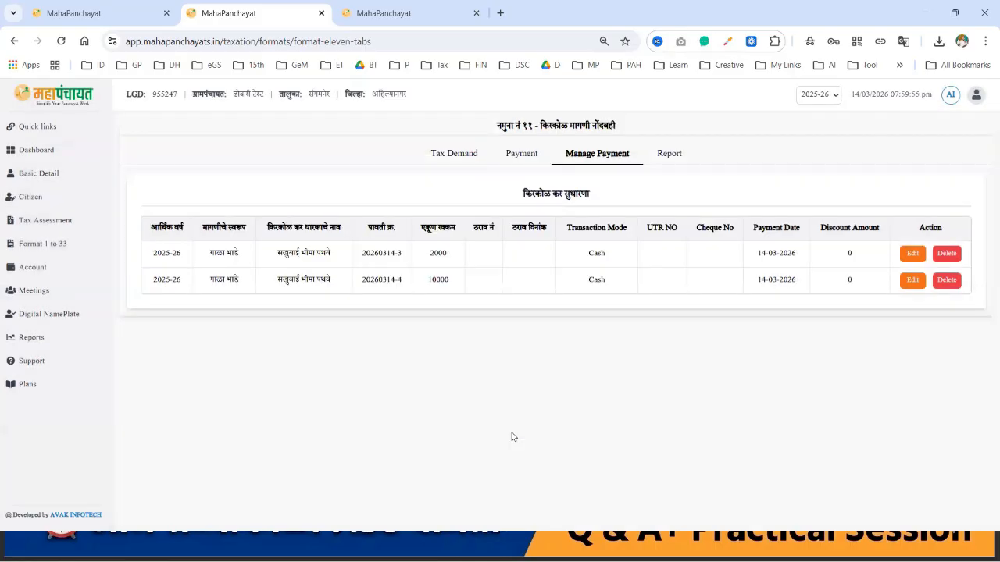
Step: Generate the 2025-26 demand register PDF with the title on every page
{"action": "left_click", "coordinate": [672, 156]}
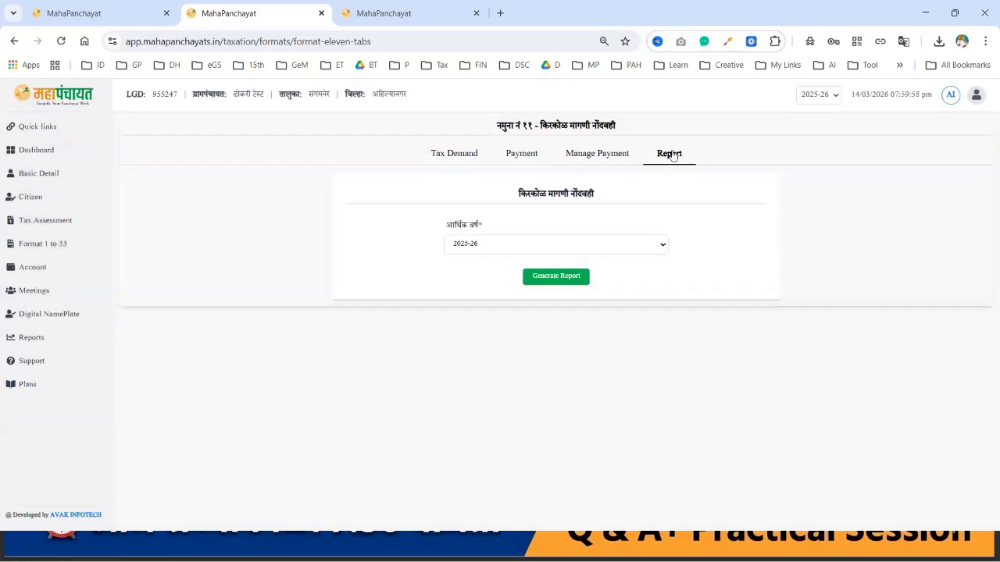
{"action": "left_click", "coordinate": [571, 279]}
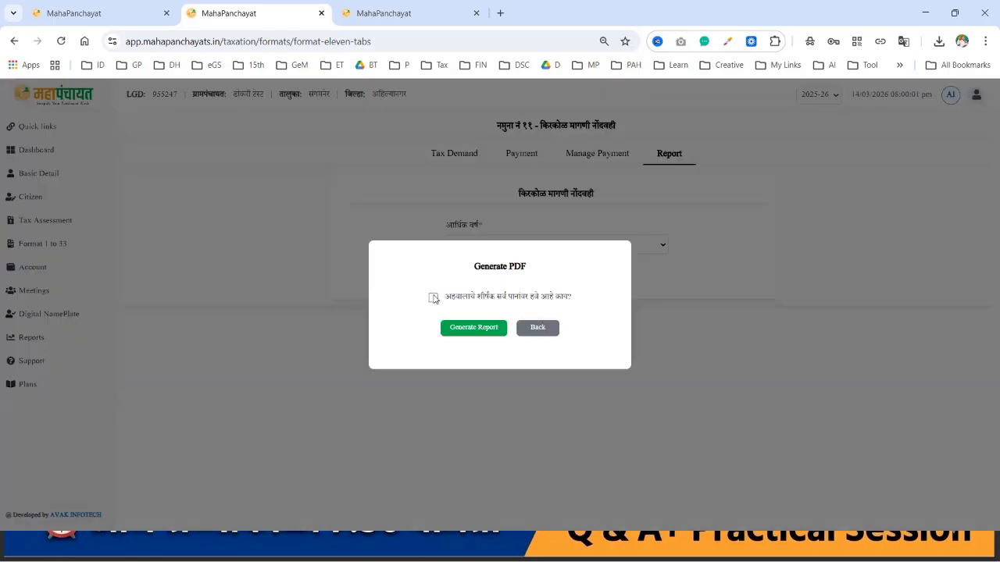
{"action": "left_click", "coordinate": [433, 298]}
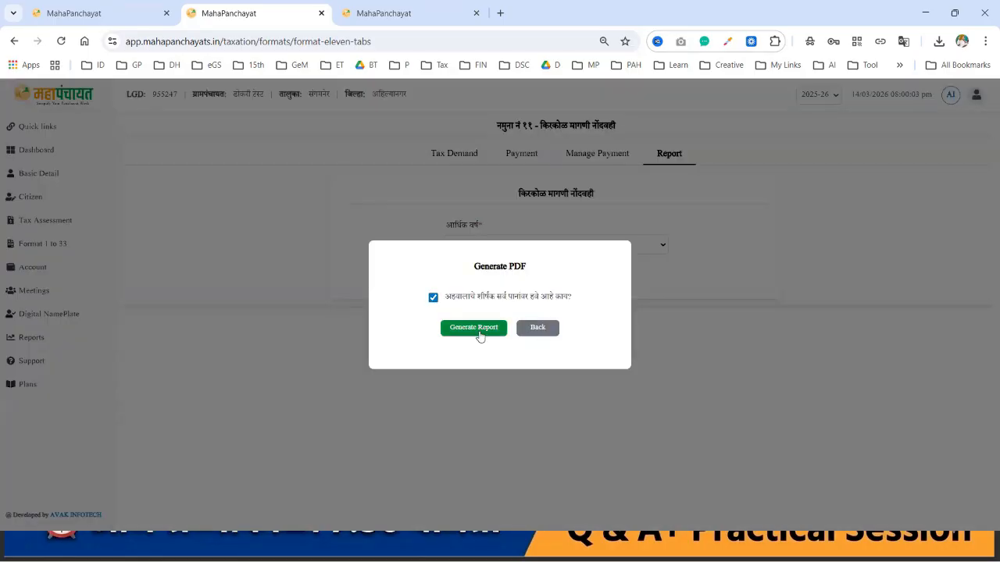
{"action": "left_click", "coordinate": [478, 332]}
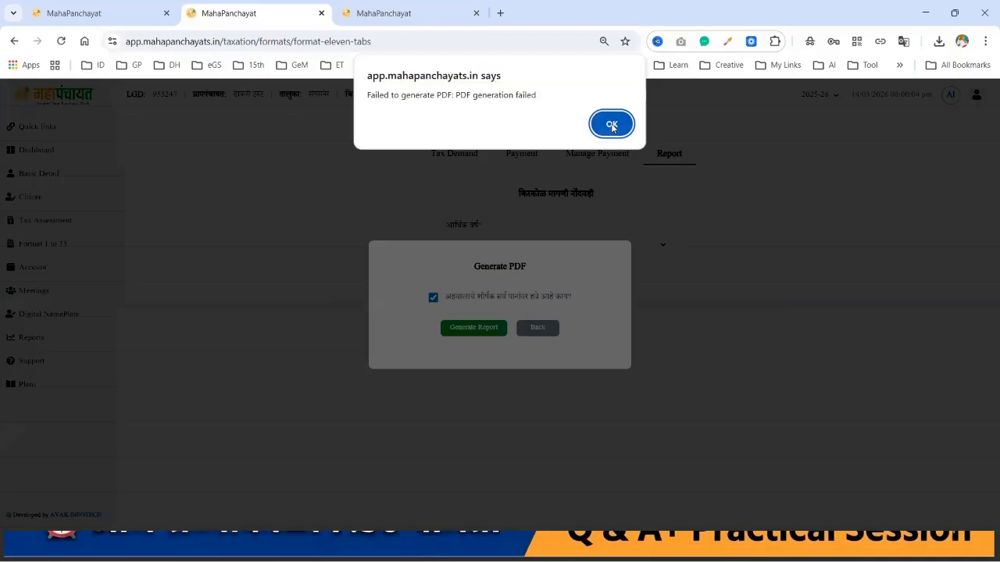
Step: Dismiss the failure alert, regenerate the Namuna 11 report, save it to Downloads and open it
{"action": "left_click", "coordinate": [611, 125]}
{"action": "left_click", "coordinate": [550, 277]}
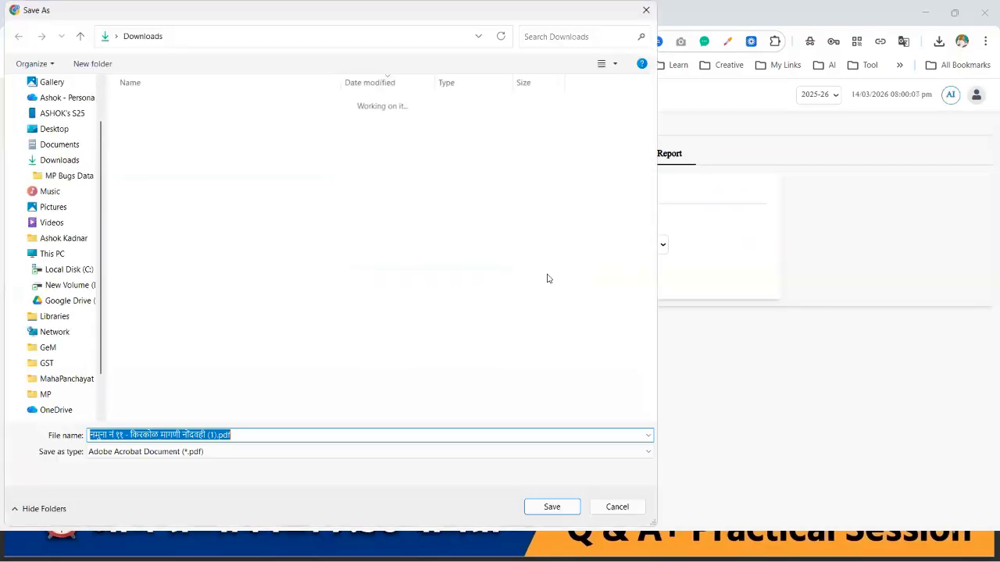
{"action": "left_click", "coordinate": [545, 510]}
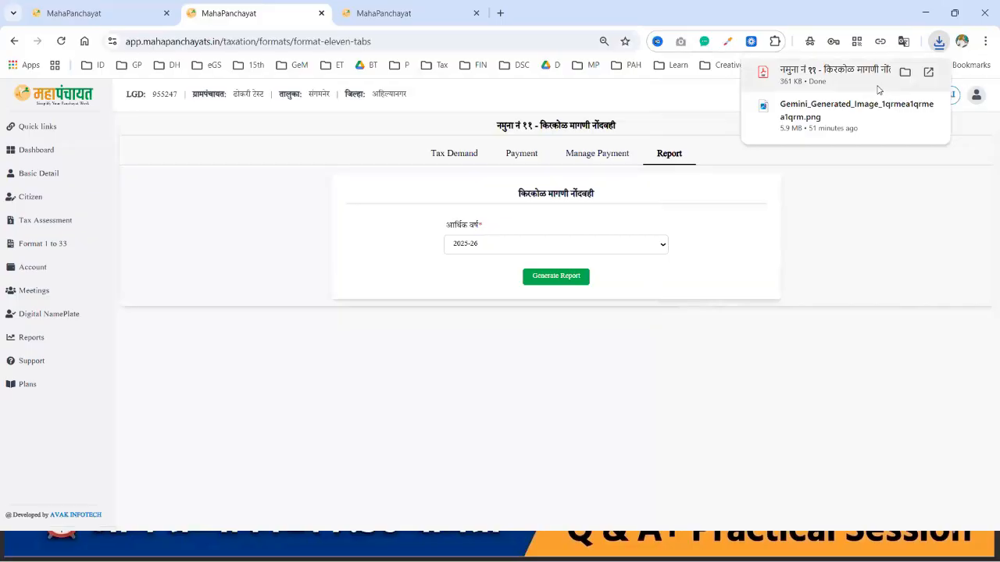
{"action": "left_click", "coordinate": [877, 85]}
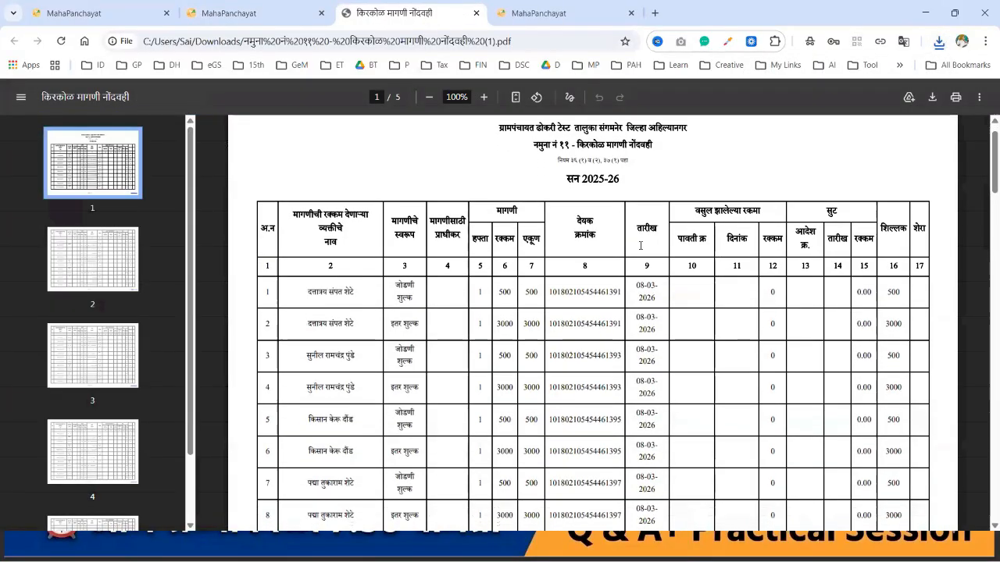
{"action": "scroll", "coordinate": [640, 245], "scroll_direction": "down", "scroll_amount": 3}
{"action": "scroll", "coordinate": [641, 245], "scroll_direction": "up", "scroll_amount": 1}
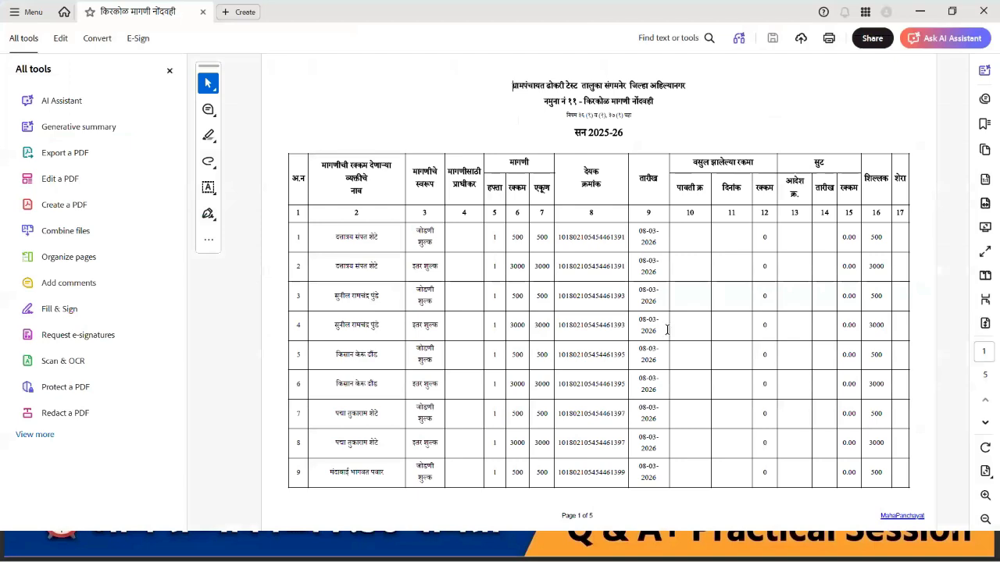
{"action": "key", "text": "End"}
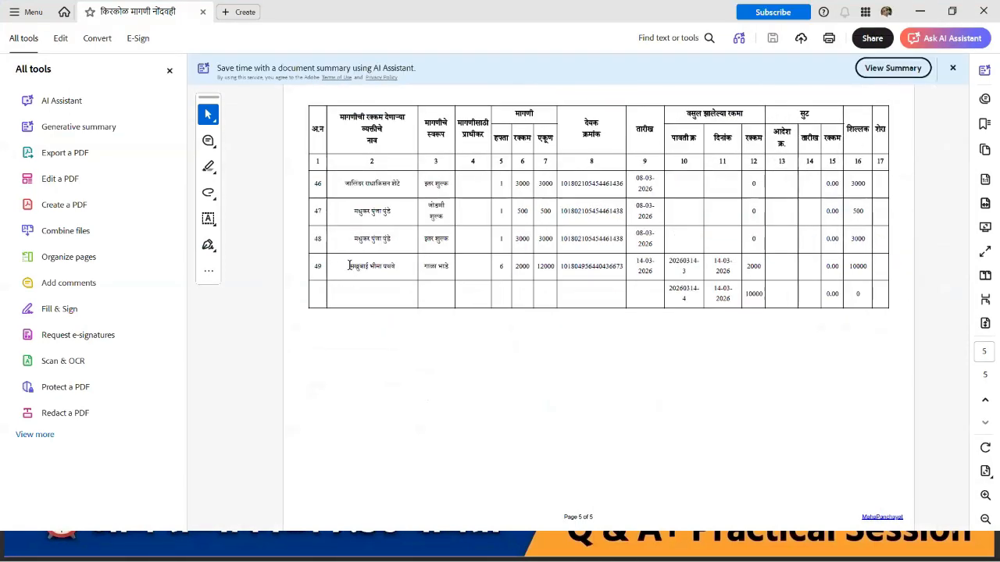
{"action": "left_click_drag", "start_coordinate": [414, 261], "coordinate": [592, 286]}
{"action": "left_click", "coordinate": [591, 286]}
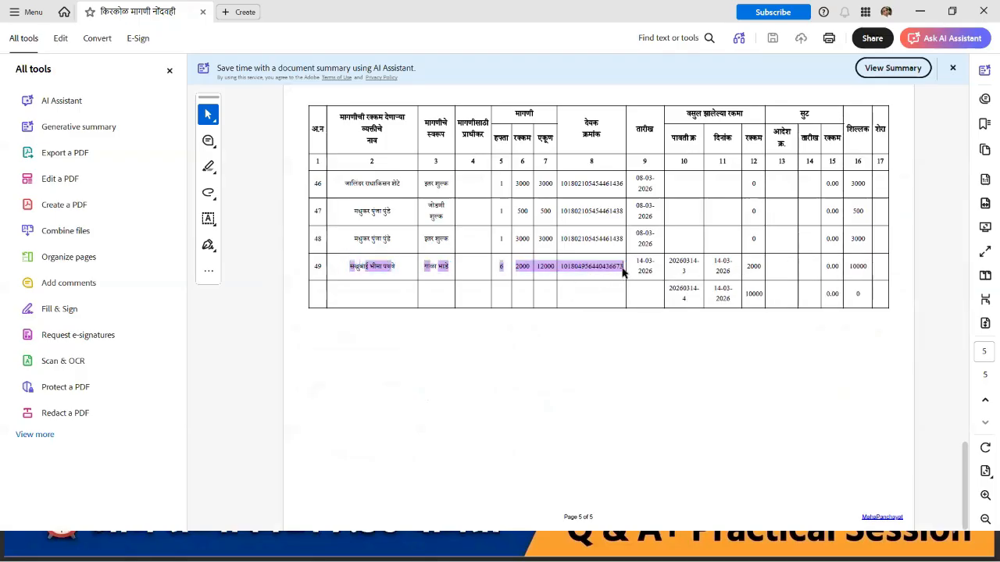
{"action": "left_click", "coordinate": [665, 339]}
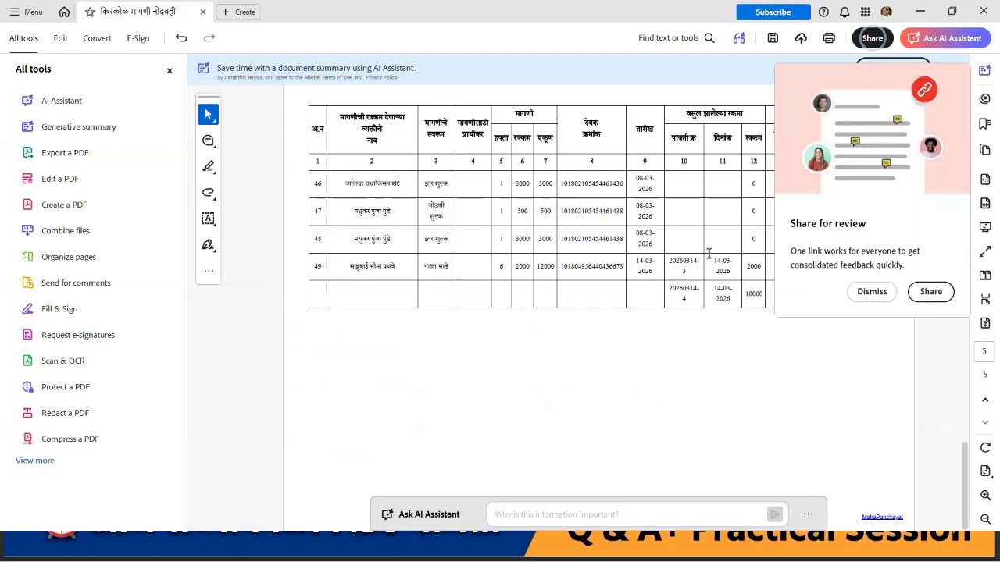
{"action": "left_click", "coordinate": [929, 291]}
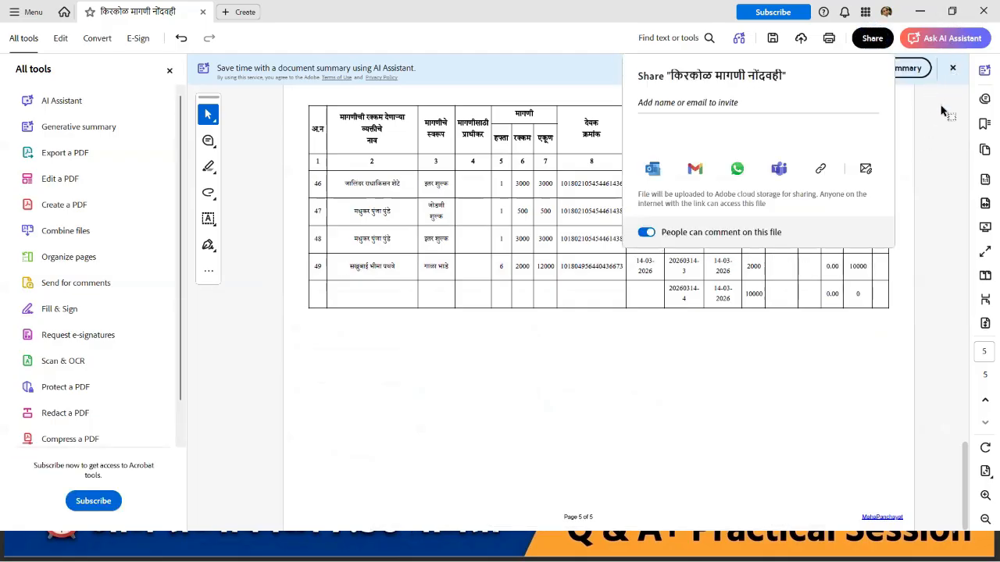
{"action": "left_click", "coordinate": [944, 136]}
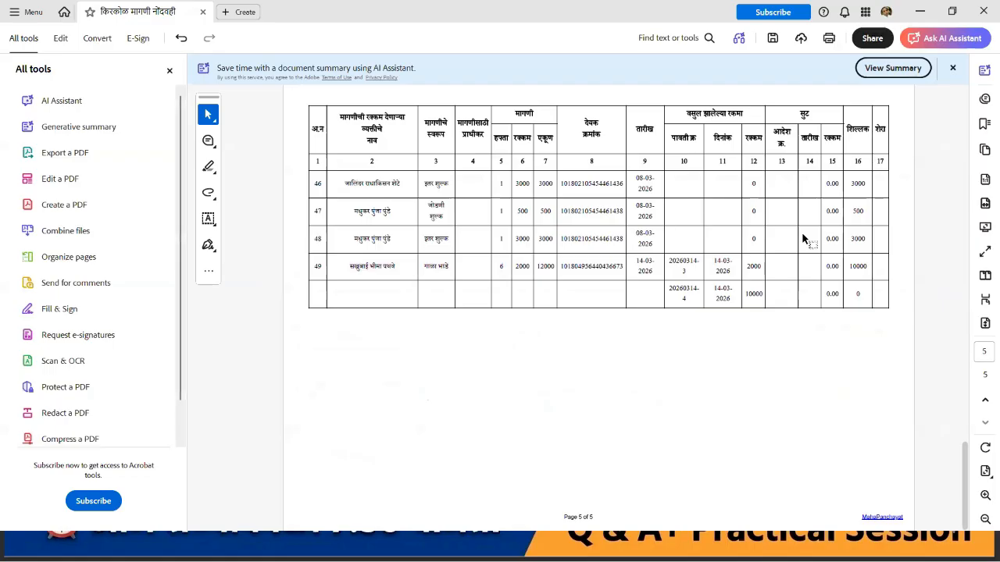
{"action": "double_click", "coordinate": [751, 267]}
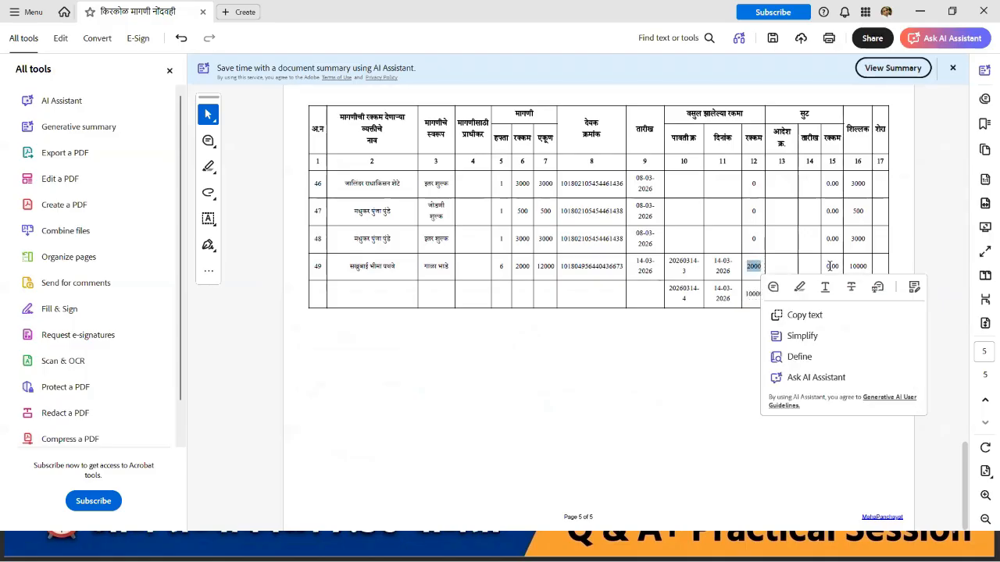
{"action": "double_click", "coordinate": [857, 265]}
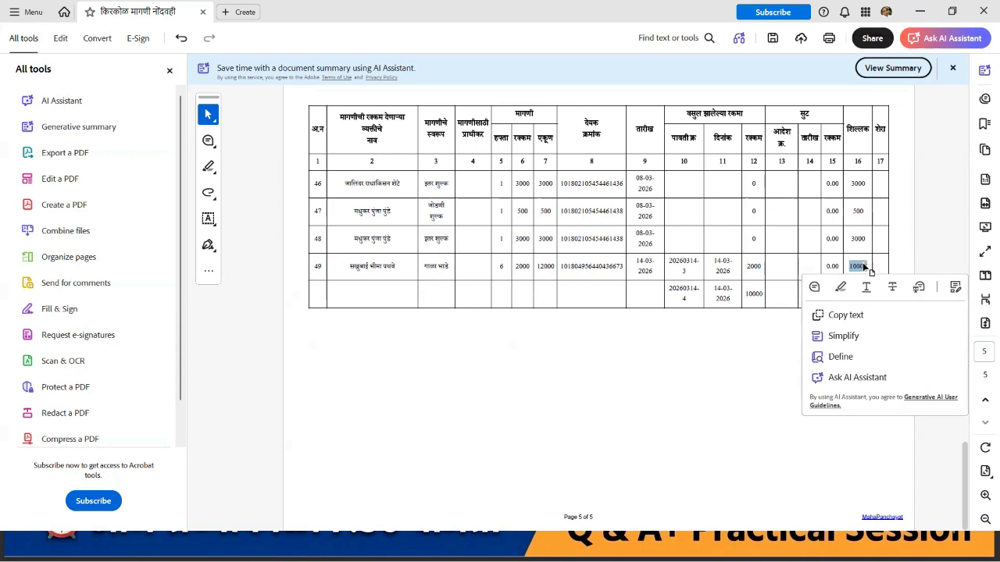
{"action": "left_click", "coordinate": [747, 296]}
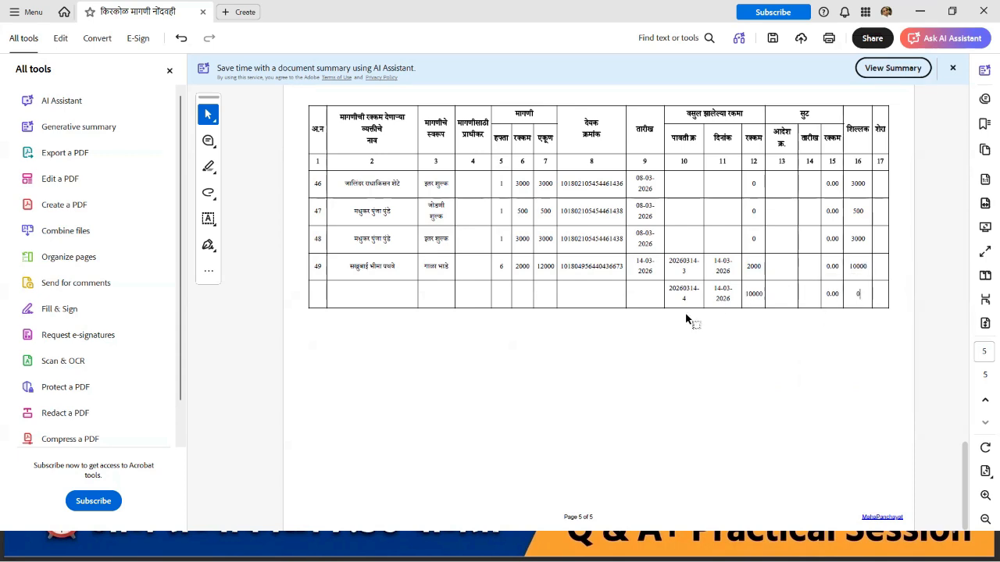
{"action": "scroll", "coordinate": [686, 319], "scroll_direction": "up", "scroll_amount": 1}
{"action": "scroll", "coordinate": [686, 318], "scroll_direction": "up", "scroll_amount": 3}
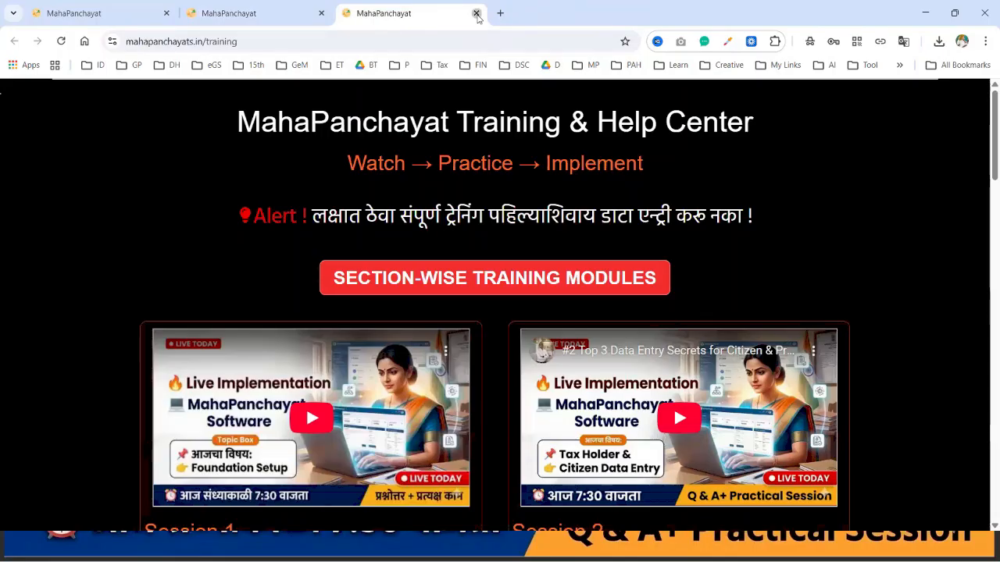
Step: Close the training tab to return to the Namuna 11 Report tab
{"action": "left_click", "coordinate": [477, 13]}
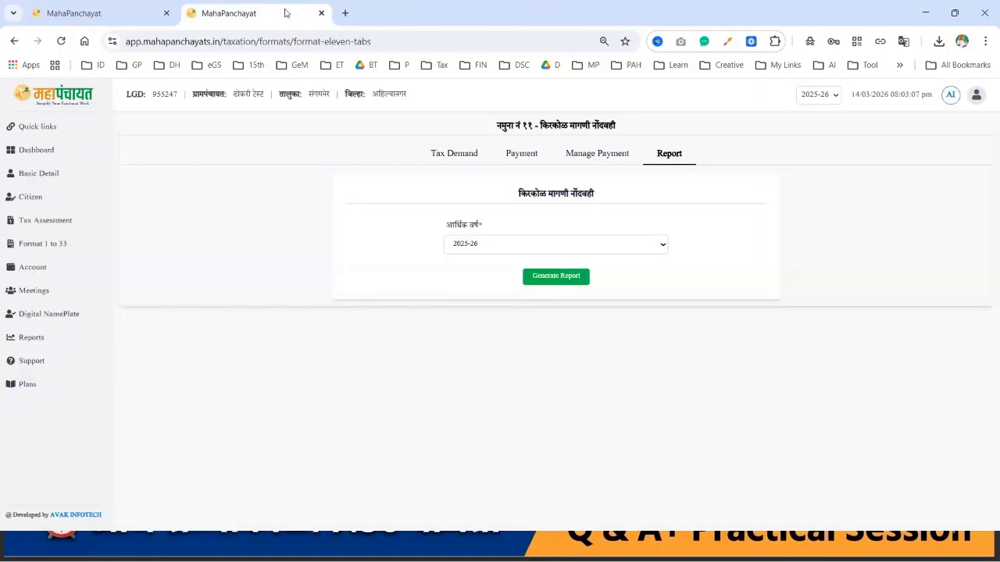
Step: Go to the Dashboard, then open the Citizen list
{"action": "left_click", "coordinate": [49, 151]}
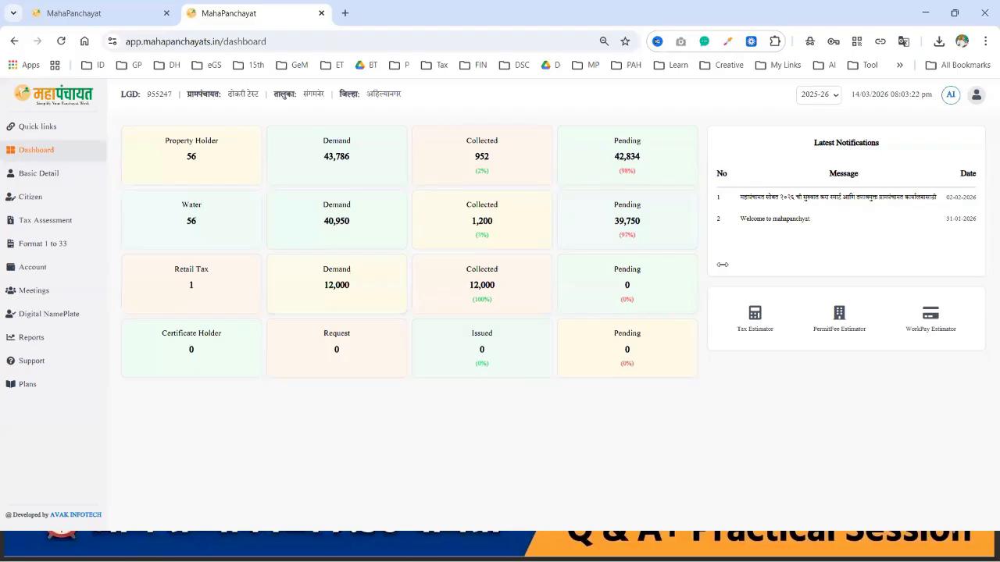
{"action": "left_click", "coordinate": [31, 197]}
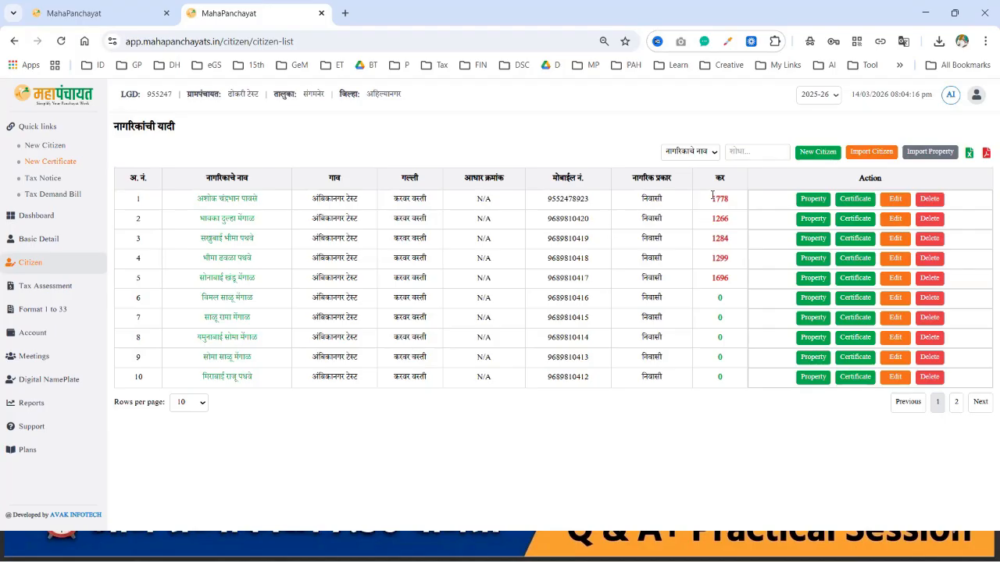
Step: Confirm the first citizen (tax 1778) has no applications, then start their certificate application
{"action": "left_click_drag", "start_coordinate": [712, 196], "coordinate": [733, 202]}
{"action": "left_click", "coordinate": [736, 202]}
{"action": "left_click", "coordinate": [221, 201]}
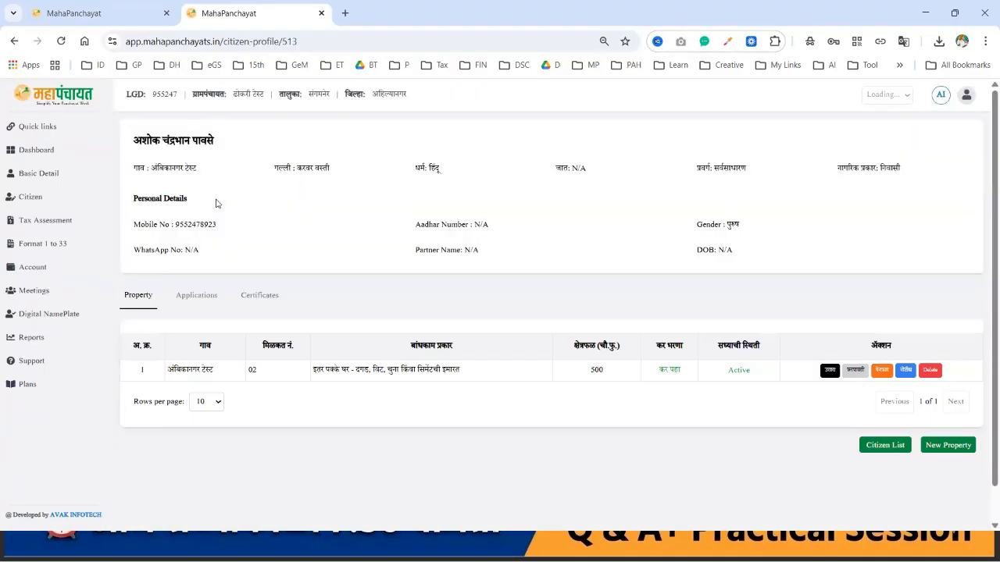
{"action": "left_click", "coordinate": [196, 296]}
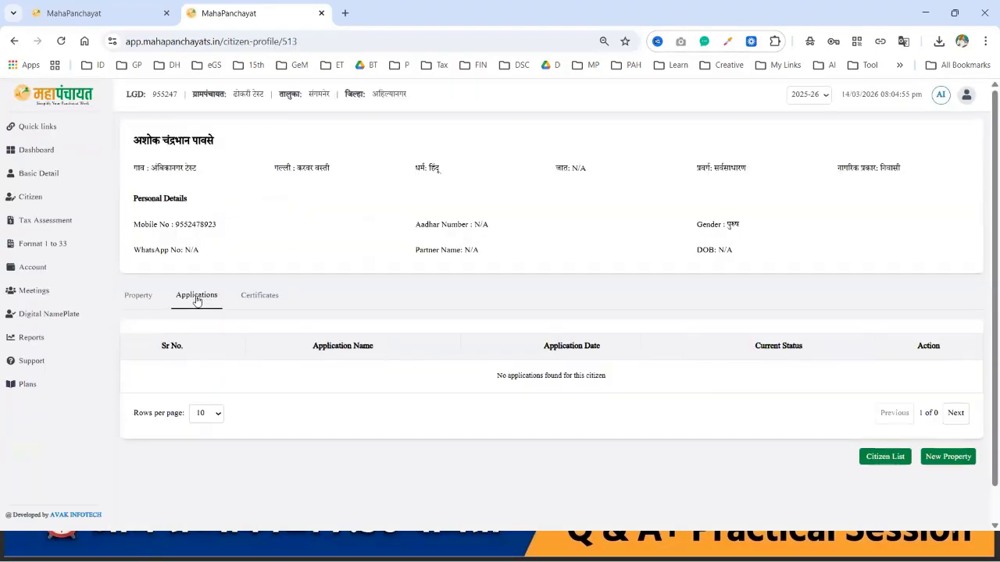
{"action": "left_click", "coordinate": [880, 463]}
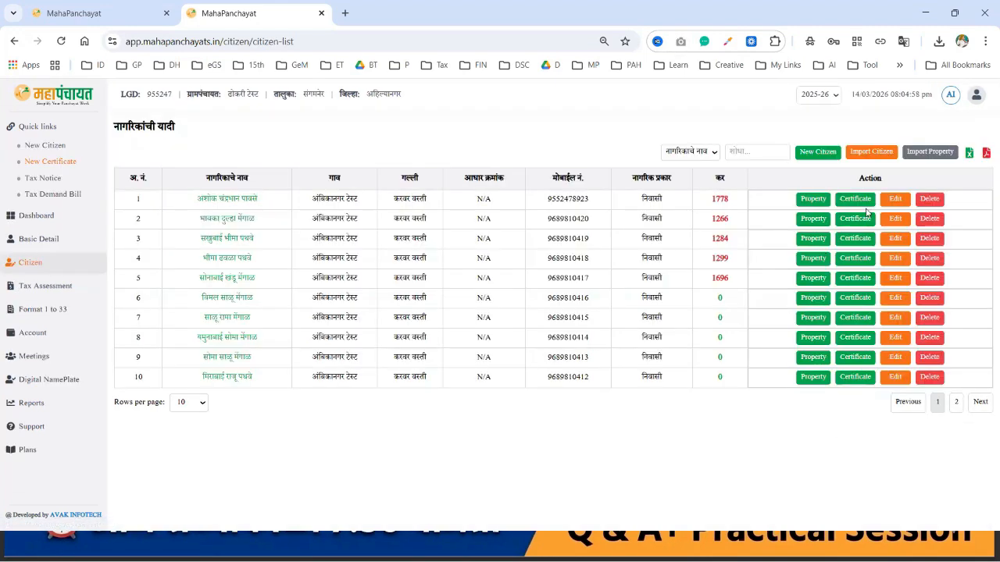
{"action": "left_click", "coordinate": [856, 200]}
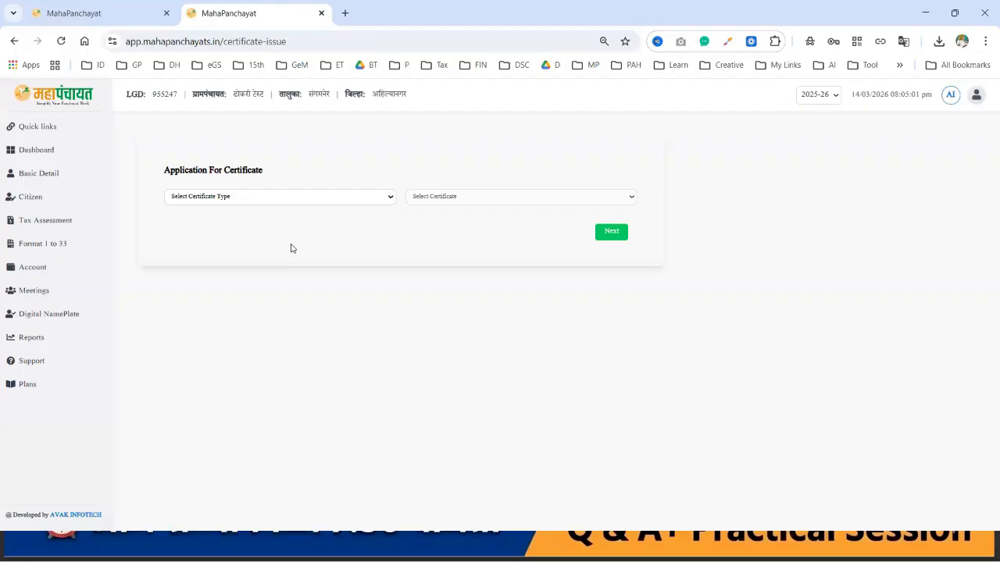
Step: Browse the स्वयंघोषणा पत्र certificates, then reopen the type list to pick इतर प्रमाणपत्रे
{"action": "left_click", "coordinate": [259, 204]}
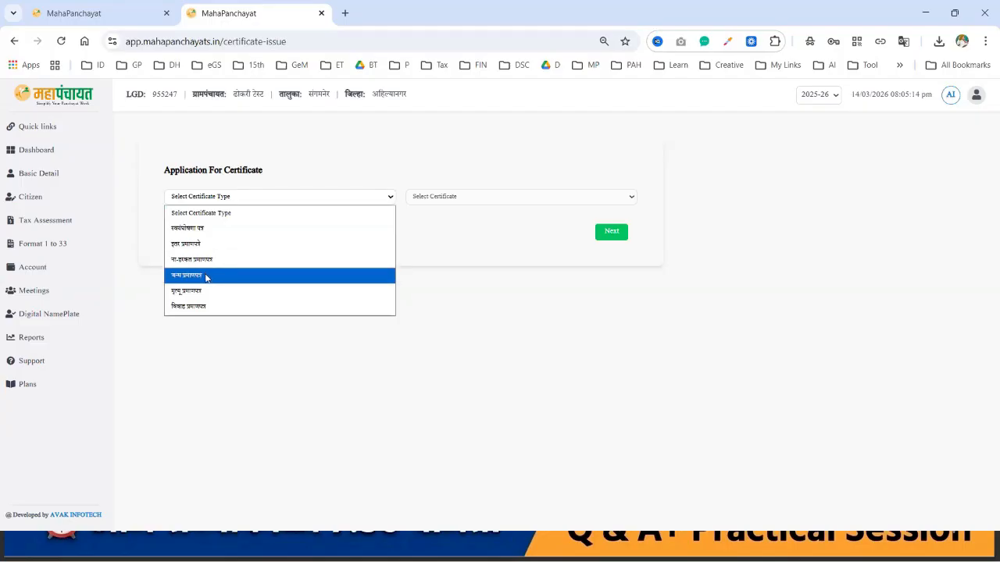
{"action": "left_click", "coordinate": [210, 232]}
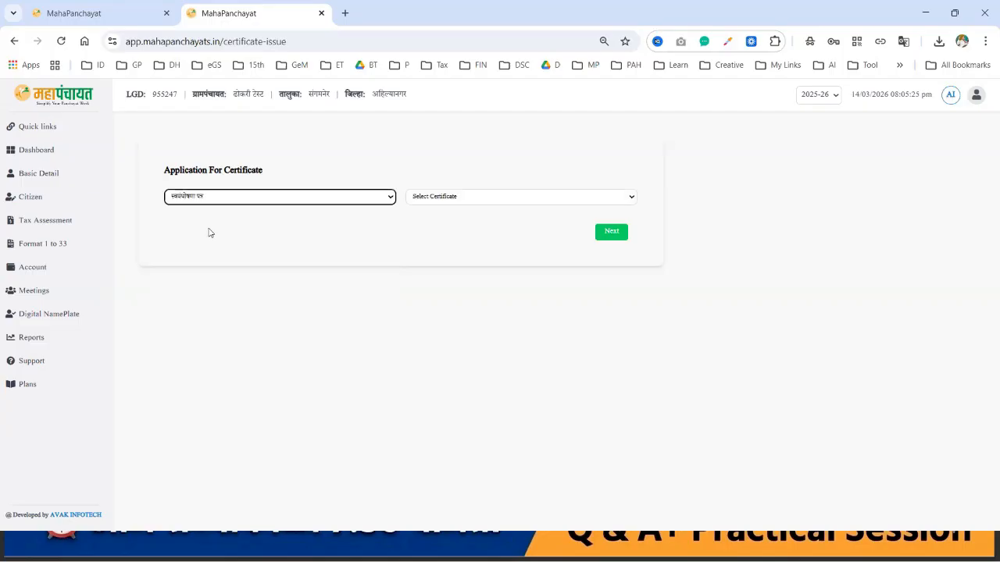
{"action": "left_click", "coordinate": [457, 200]}
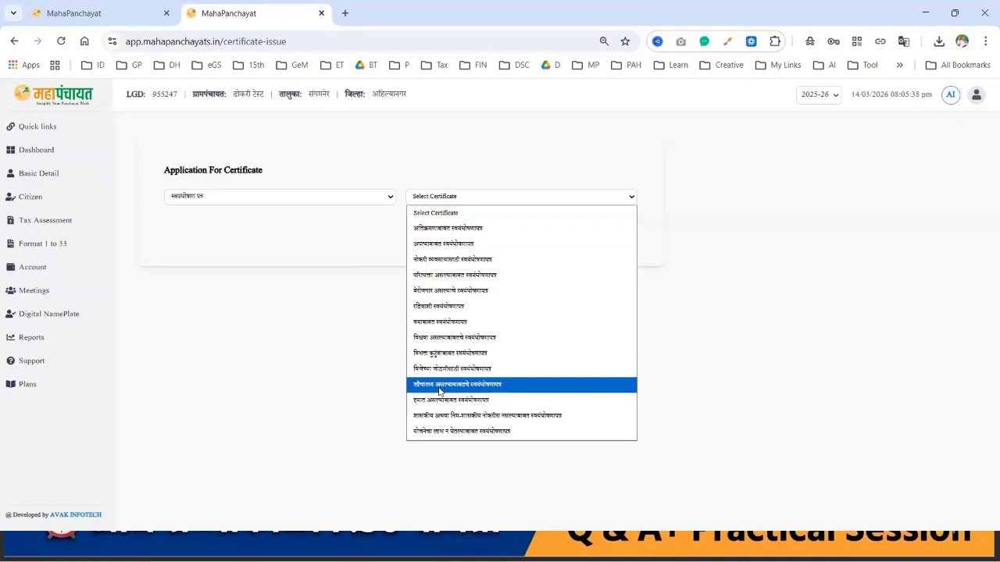
{"action": "left_click", "coordinate": [378, 196]}
{"action": "left_click", "coordinate": [237, 249]}
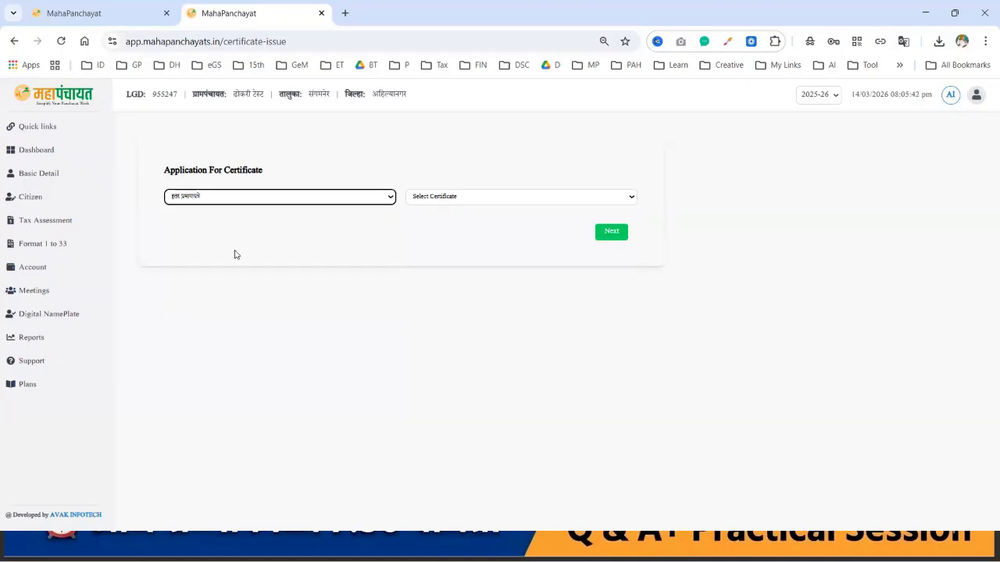
{"action": "left_click", "coordinate": [463, 200]}
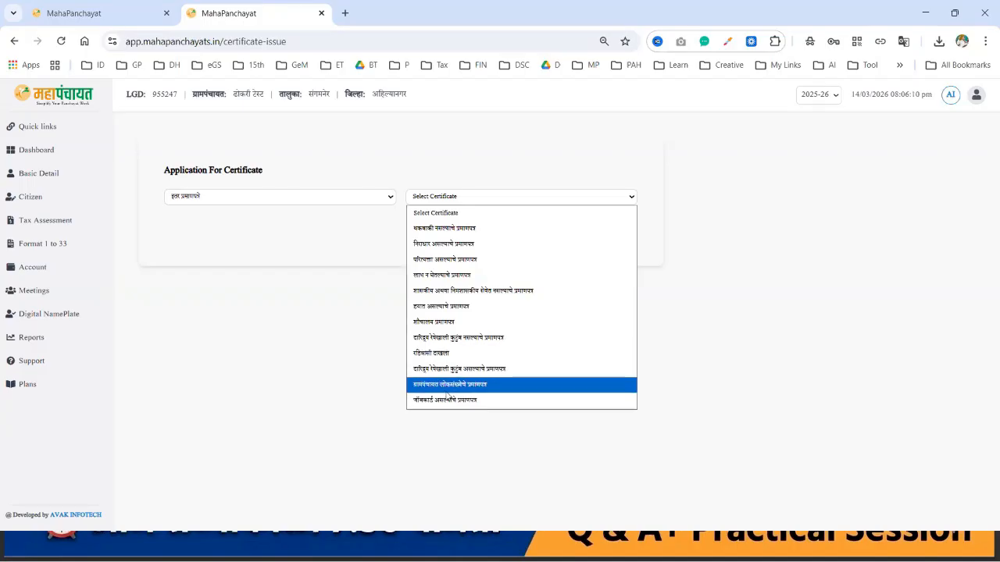
{"action": "left_click", "coordinate": [362, 200]}
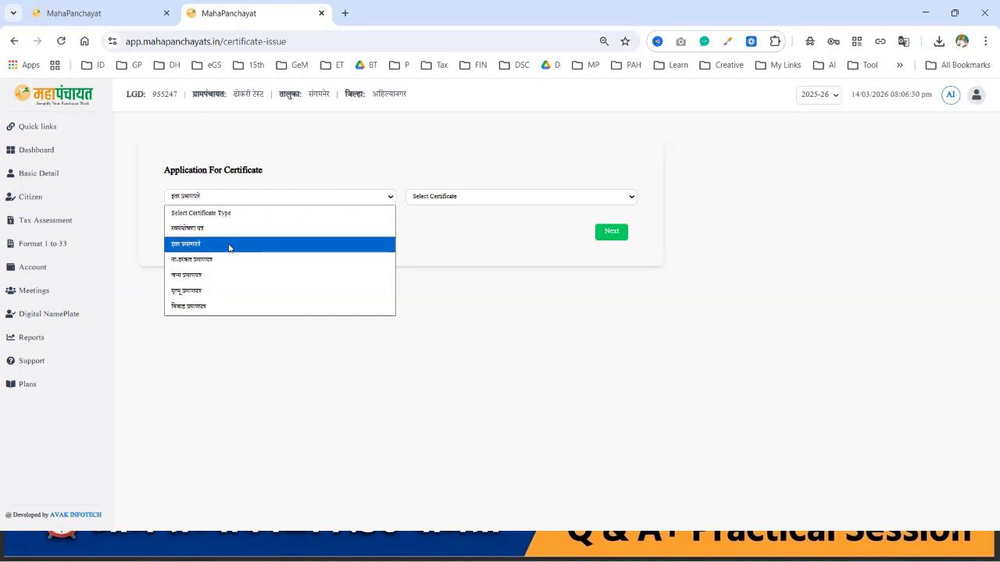
Step: Browse the ना-हरकत प्रमाणपत्र and जन्म प्रमाणपत्र certificate lists
{"action": "left_click", "coordinate": [208, 264]}
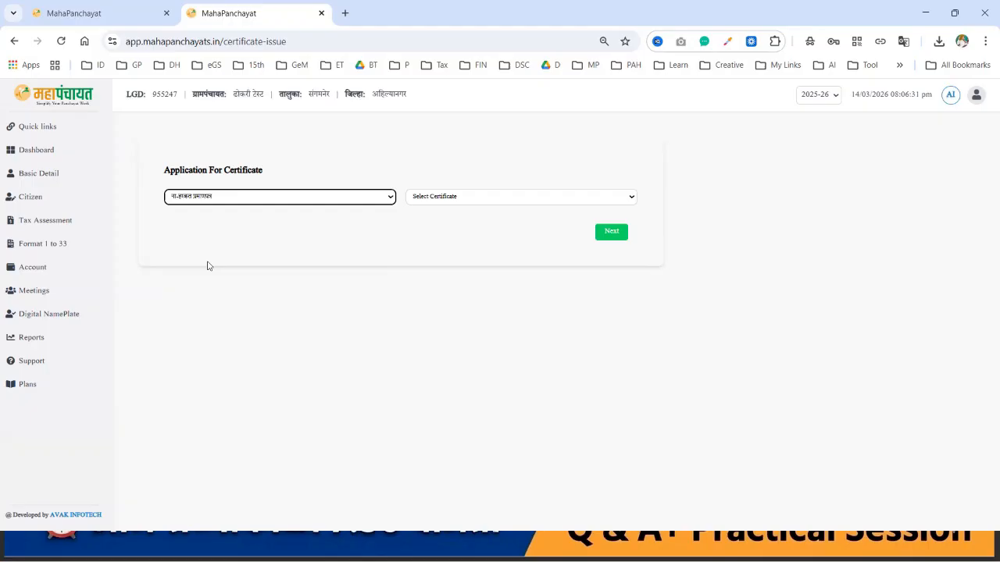
{"action": "left_click", "coordinate": [463, 199]}
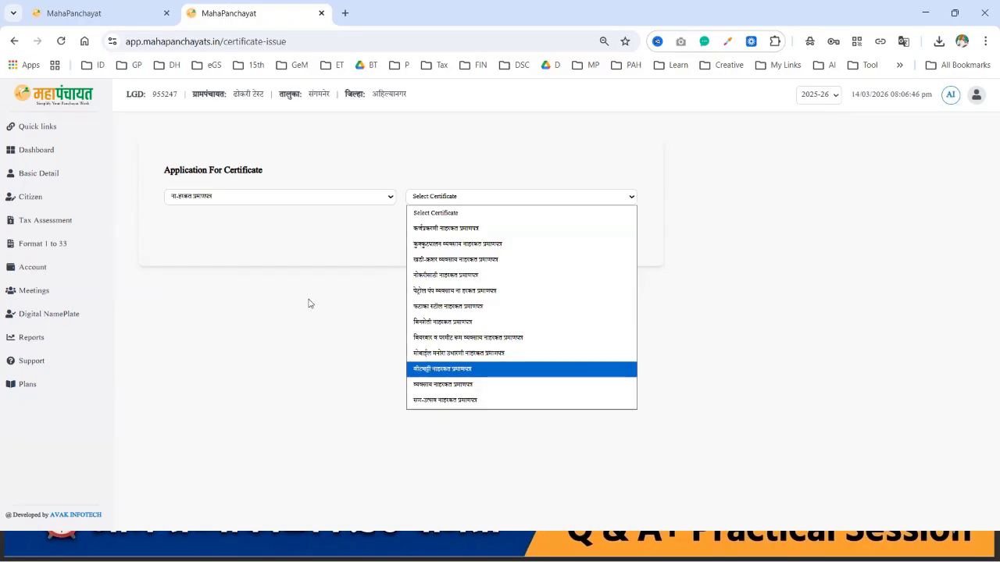
{"action": "left_click", "coordinate": [307, 200]}
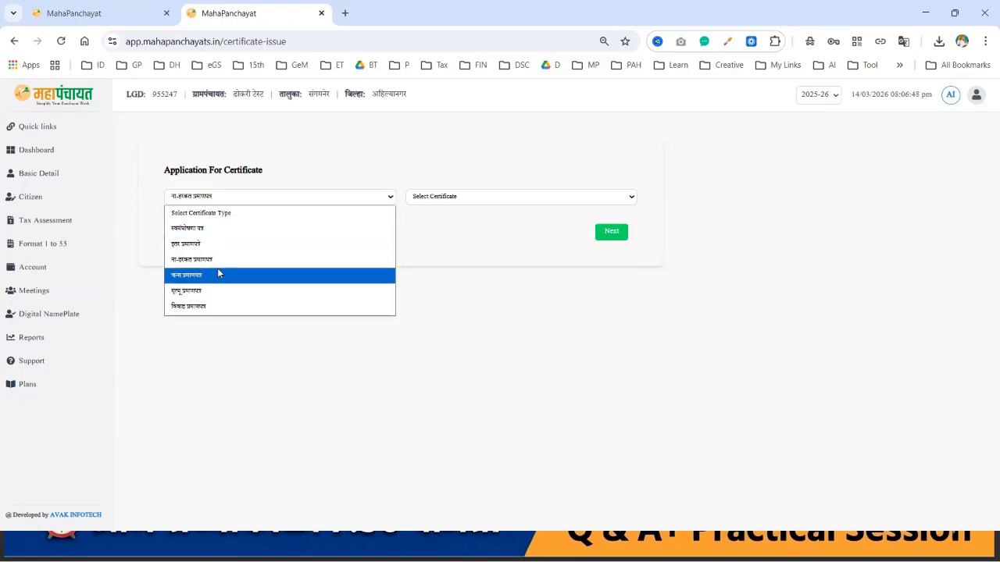
{"action": "left_click", "coordinate": [218, 273]}
{"action": "left_click", "coordinate": [457, 200]}
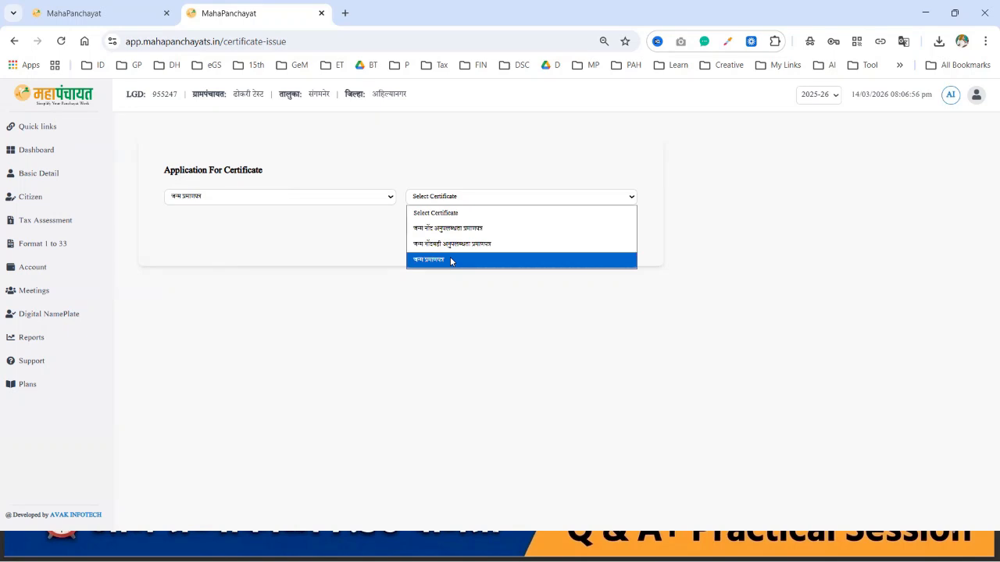
{"action": "left_click", "coordinate": [253, 189]}
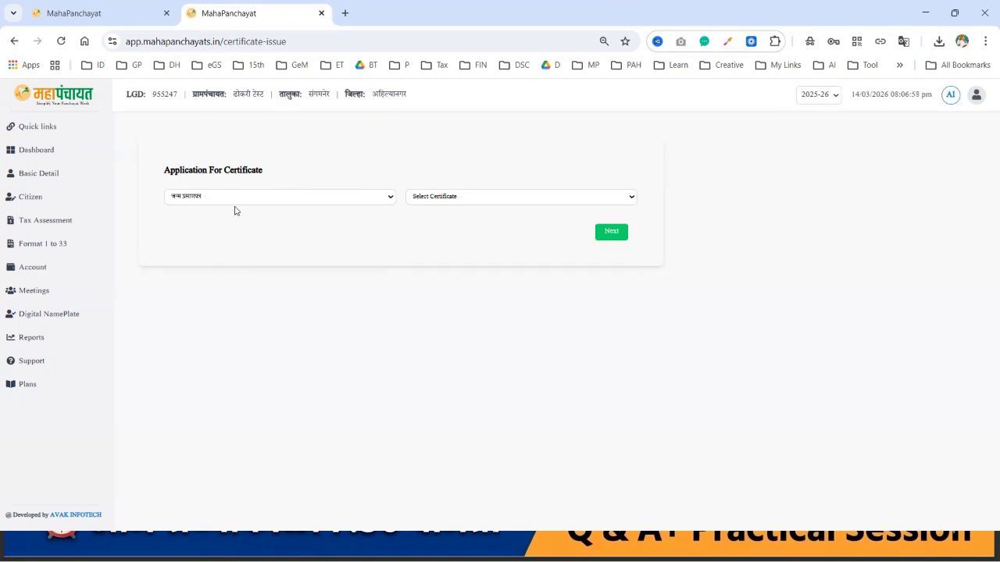
Step: Set the certificate type to मृत्यू प्रमाणपत्र and view its certificate list
{"action": "left_click", "coordinate": [224, 202]}
{"action": "left_click", "coordinate": [201, 290]}
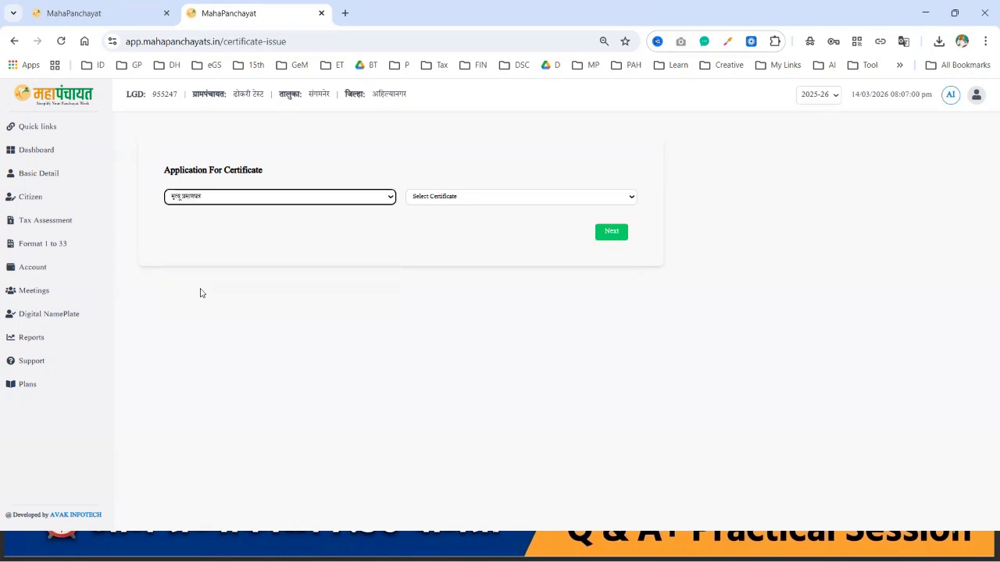
{"action": "left_click", "coordinate": [452, 197]}
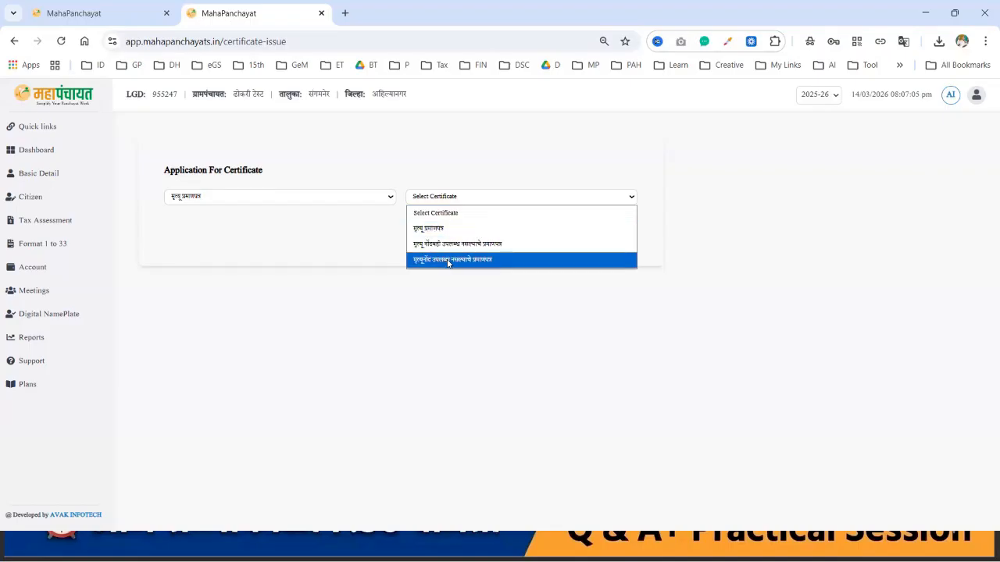
Step: Choose the विवाह प्रमाणपत्र type and try the विवाह नोंदणीचा नकार आदेश certificate
{"action": "left_click", "coordinate": [250, 200]}
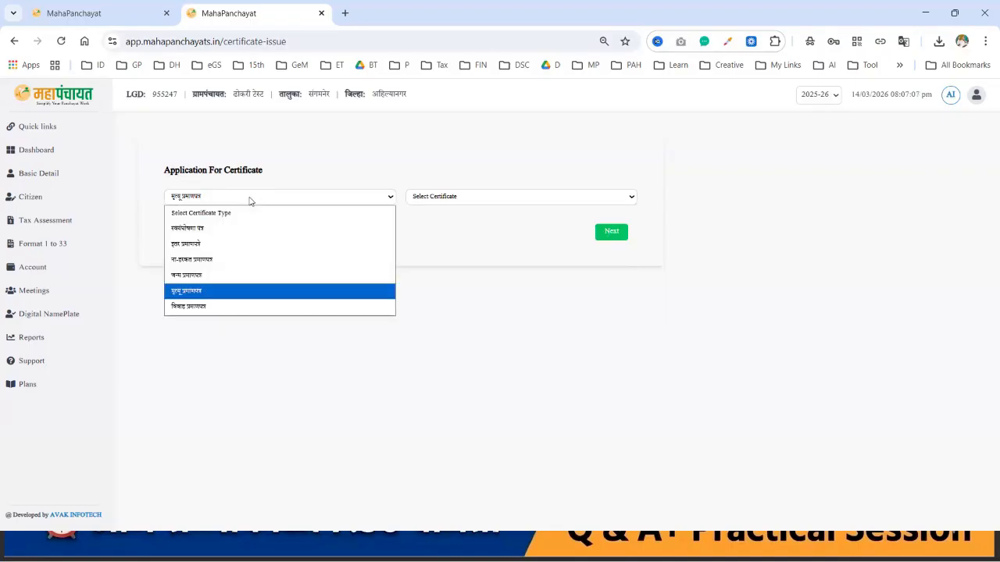
{"action": "left_click", "coordinate": [187, 307]}
{"action": "left_click", "coordinate": [465, 203]}
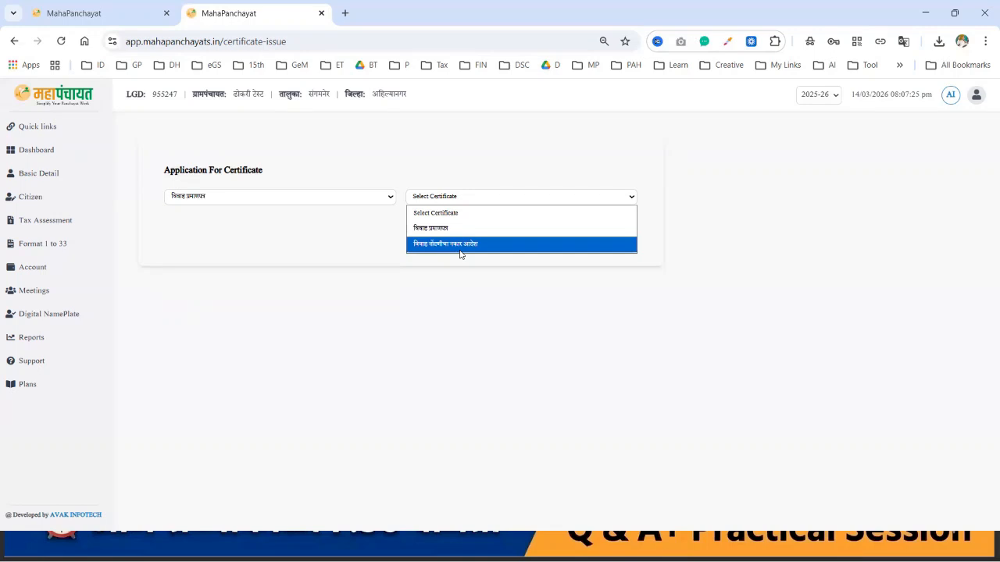
{"action": "left_click", "coordinate": [461, 245]}
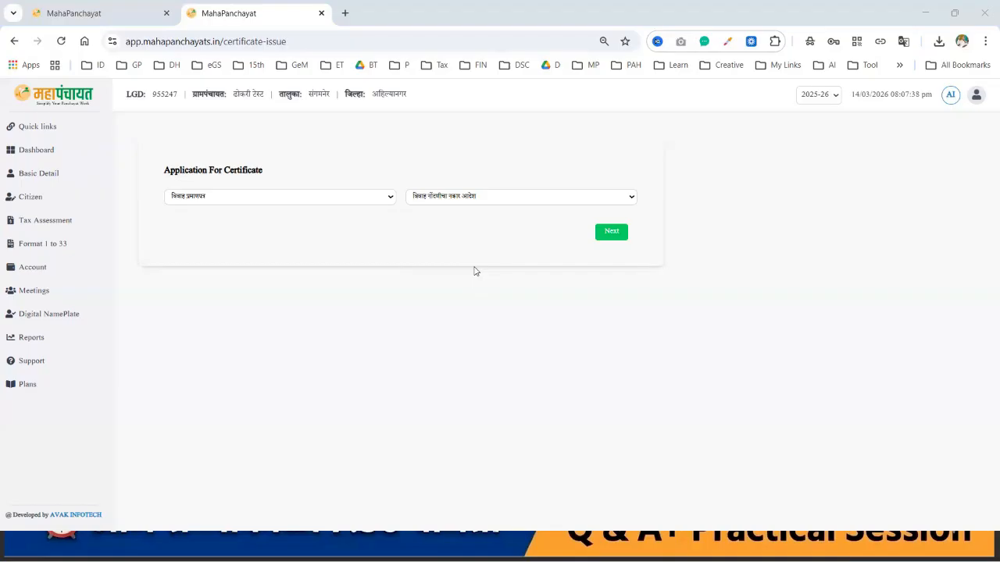
Step: Keep the marriage type and pick विवाह प्रमाणपत्र as the certificate to issue
{"action": "left_click", "coordinate": [281, 201]}
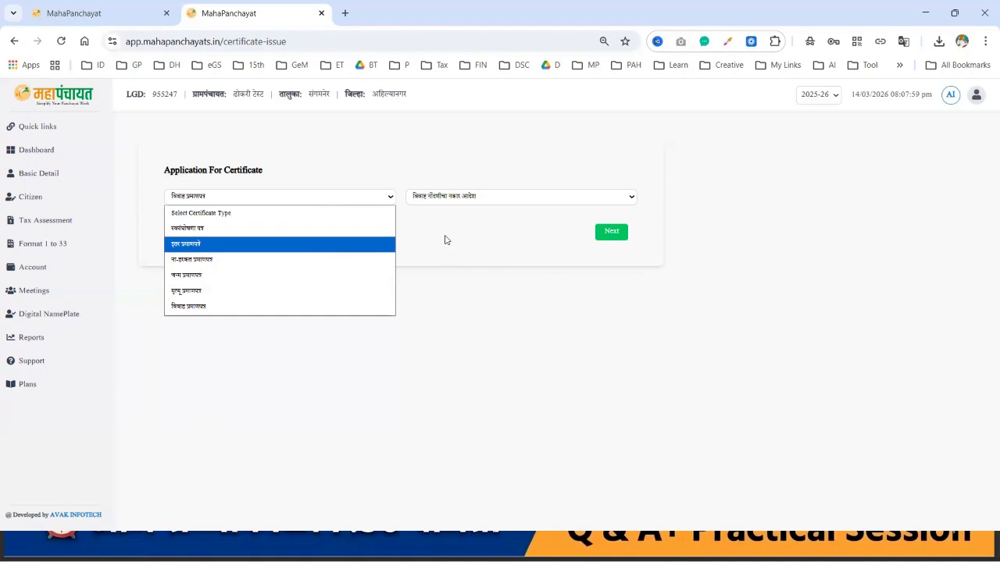
{"action": "left_click", "coordinate": [252, 313]}
{"action": "left_click", "coordinate": [472, 202]}
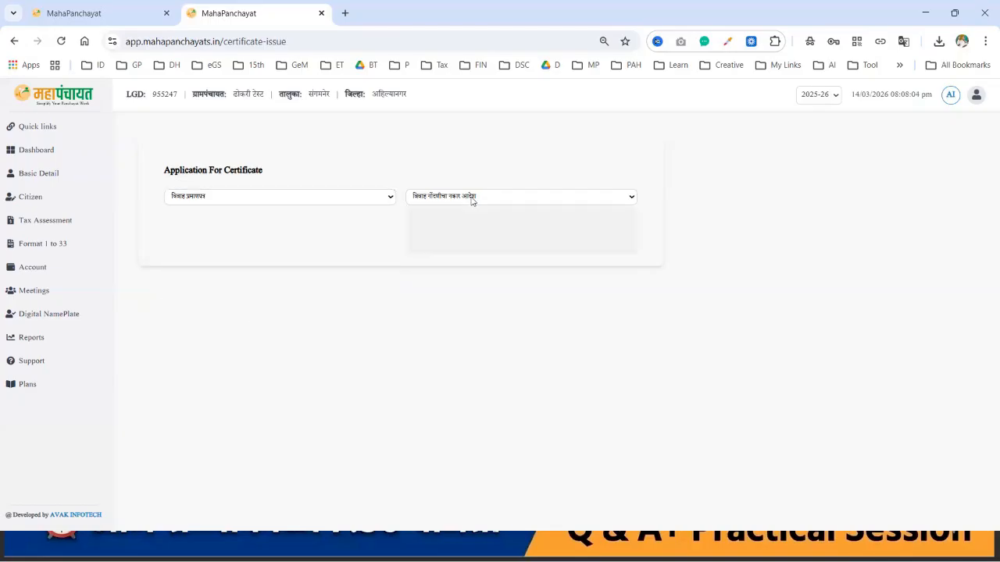
{"action": "left_click", "coordinate": [449, 232]}
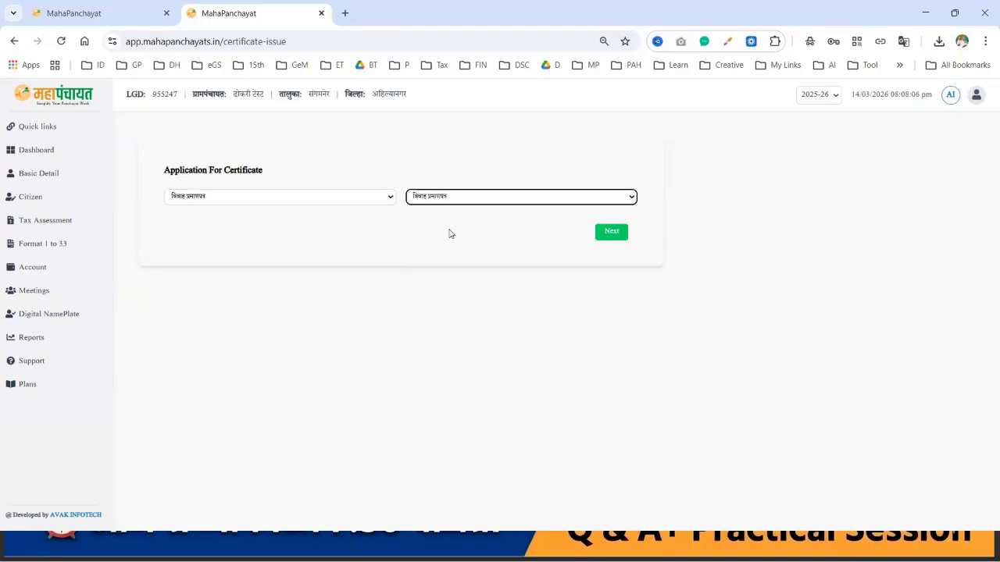
Step: Proceed to the marriage registration application form, review it, and save it
{"action": "left_click", "coordinate": [611, 232]}
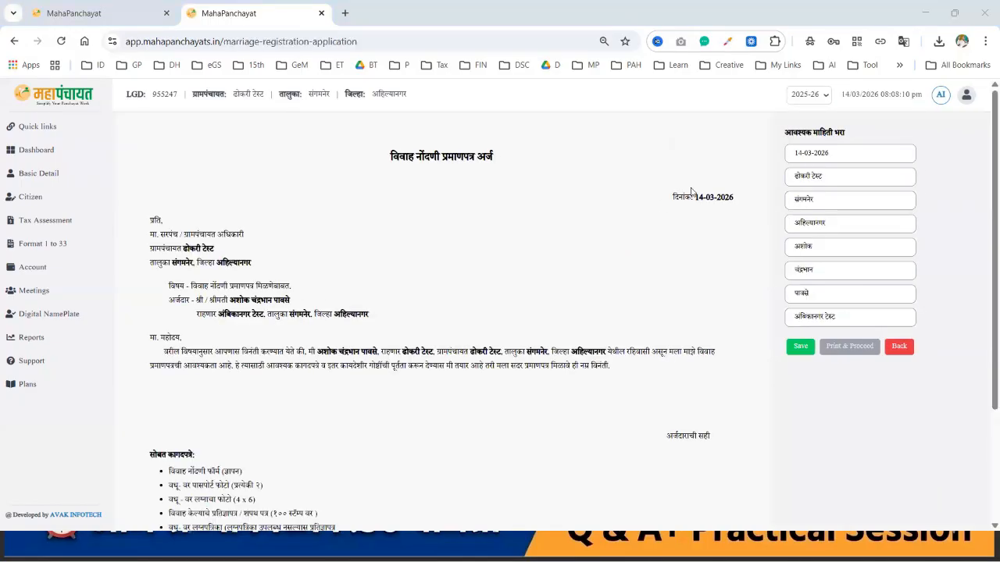
{"action": "scroll", "coordinate": [660, 330], "scroll_direction": "down", "scroll_amount": 2}
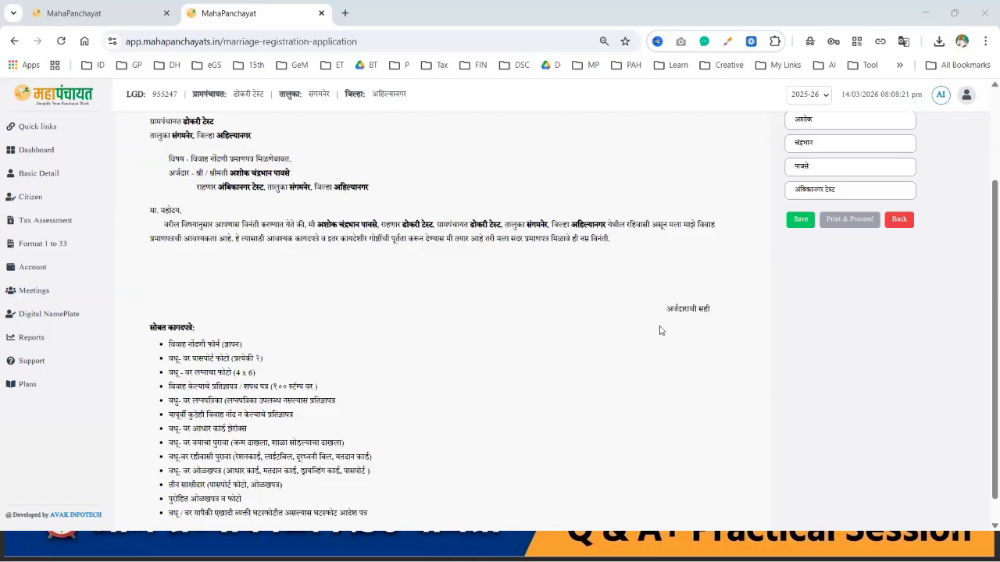
{"action": "scroll", "coordinate": [659, 331], "scroll_direction": "down", "scroll_amount": 1}
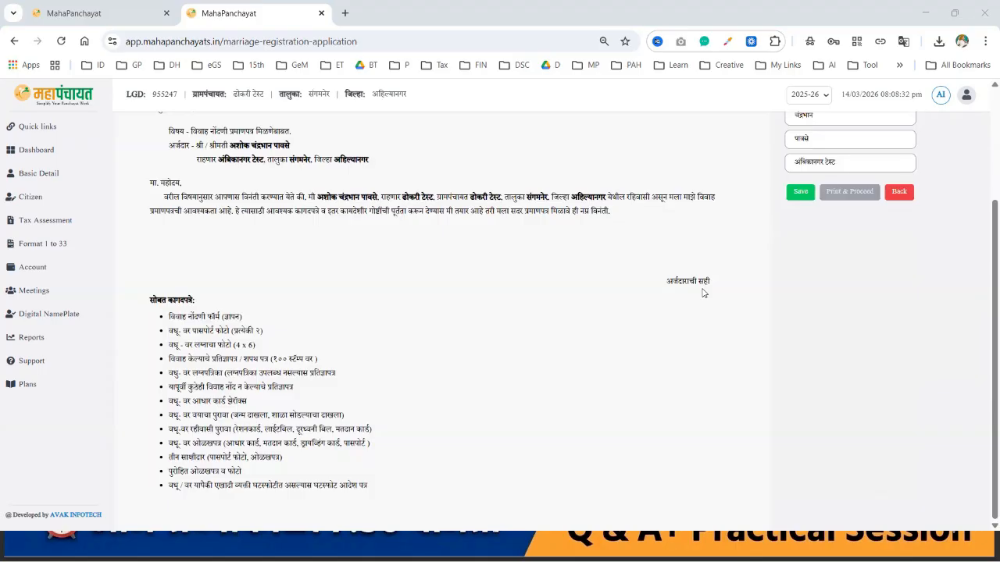
{"action": "left_click", "coordinate": [800, 193]}
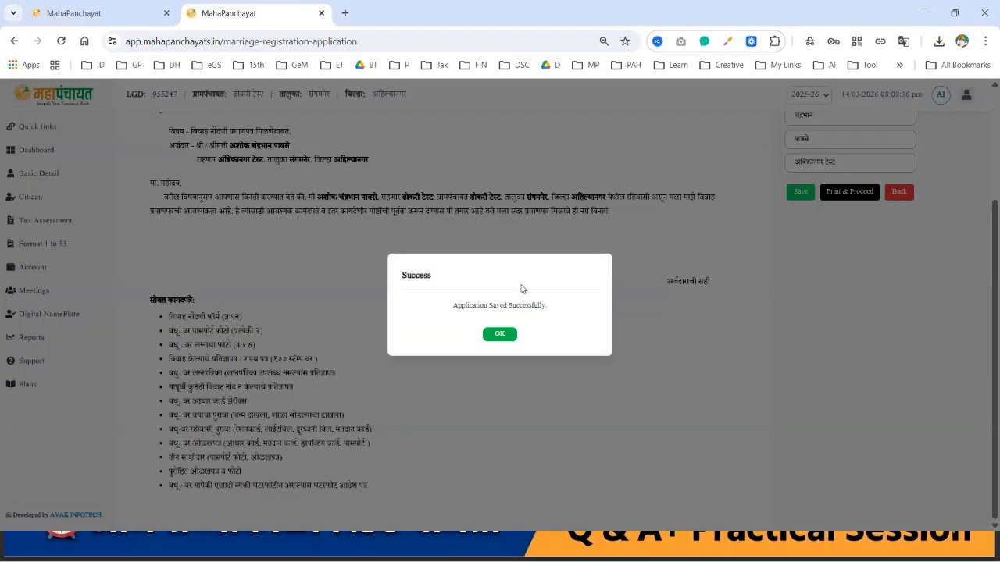
{"action": "left_click", "coordinate": [500, 334]}
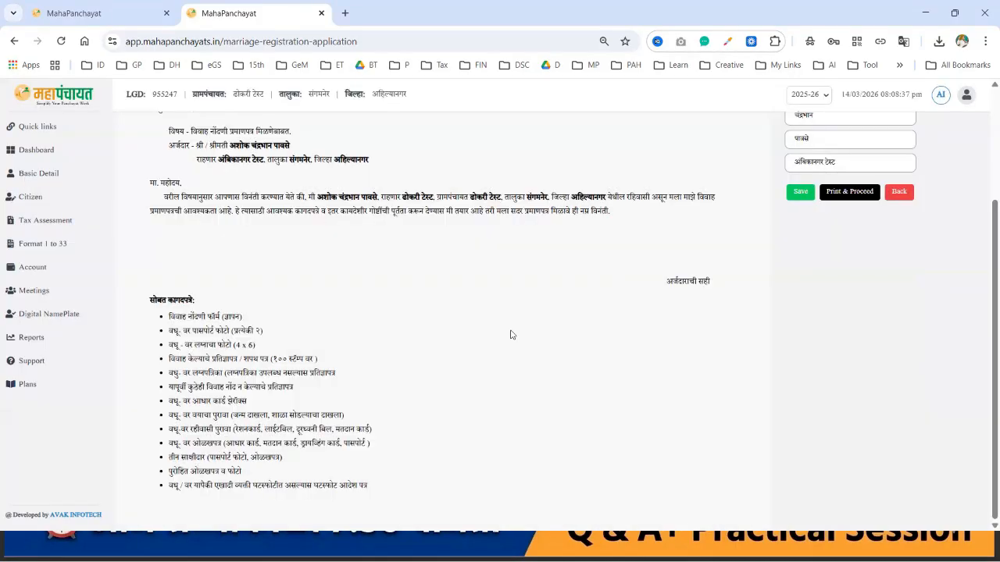
Step: Print the application to PDF, save it as Application (1).pdf, and open it
{"action": "left_click", "coordinate": [867, 191]}
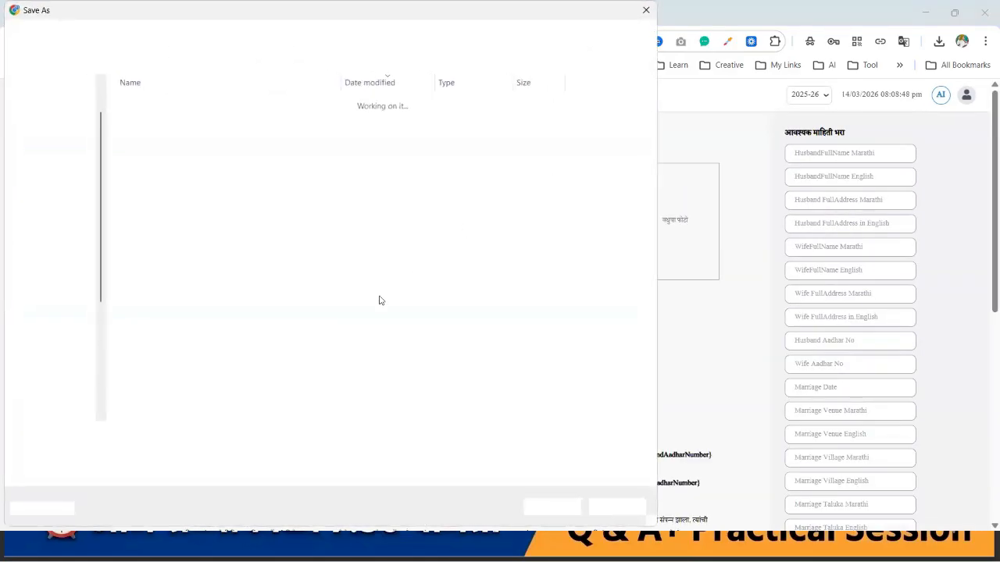
{"action": "left_click", "coordinate": [552, 508]}
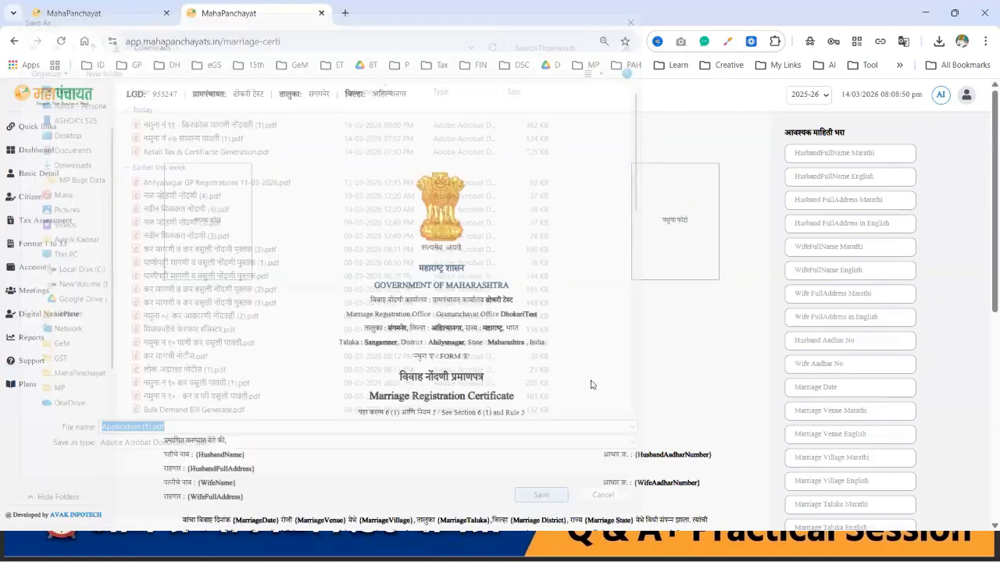
{"action": "left_click", "coordinate": [851, 78]}
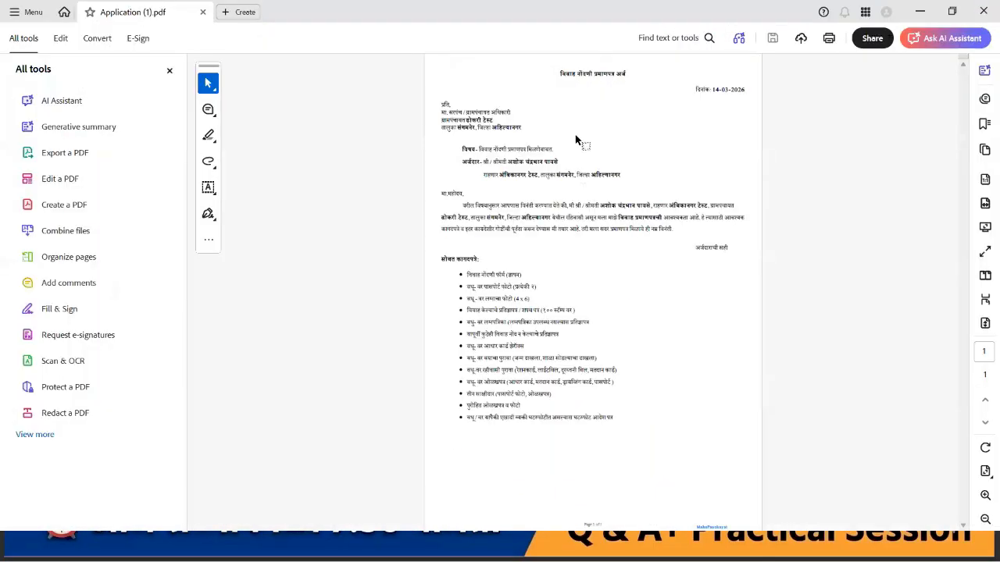
Step: Hide Acrobat's tools panel and scroll through the application's request letter
{"action": "scroll", "coordinate": [576, 140], "scroll_direction": "up", "scroll_amount": 3}
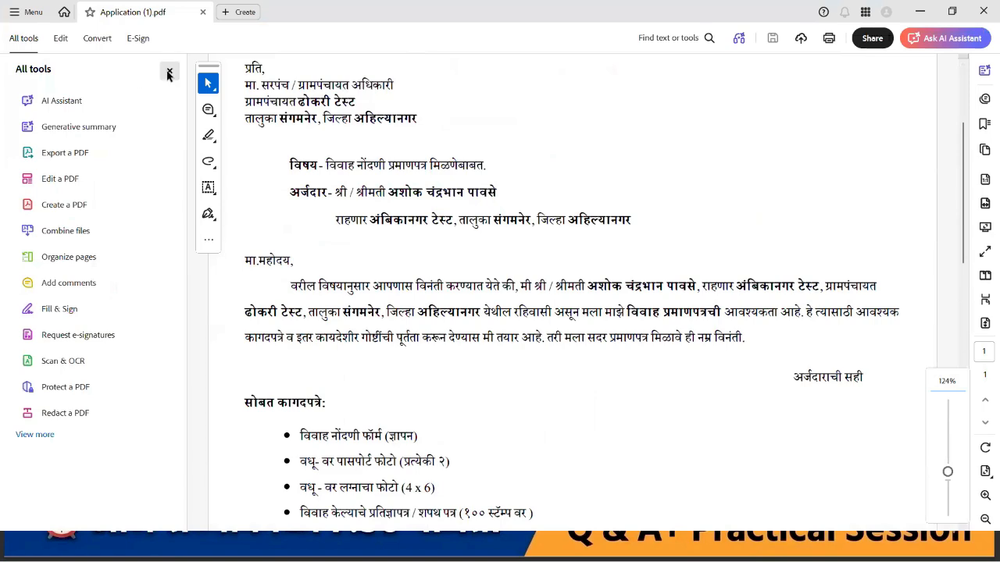
{"action": "left_click", "coordinate": [169, 70]}
{"action": "scroll", "coordinate": [417, 187], "scroll_direction": "up", "scroll_amount": 3}
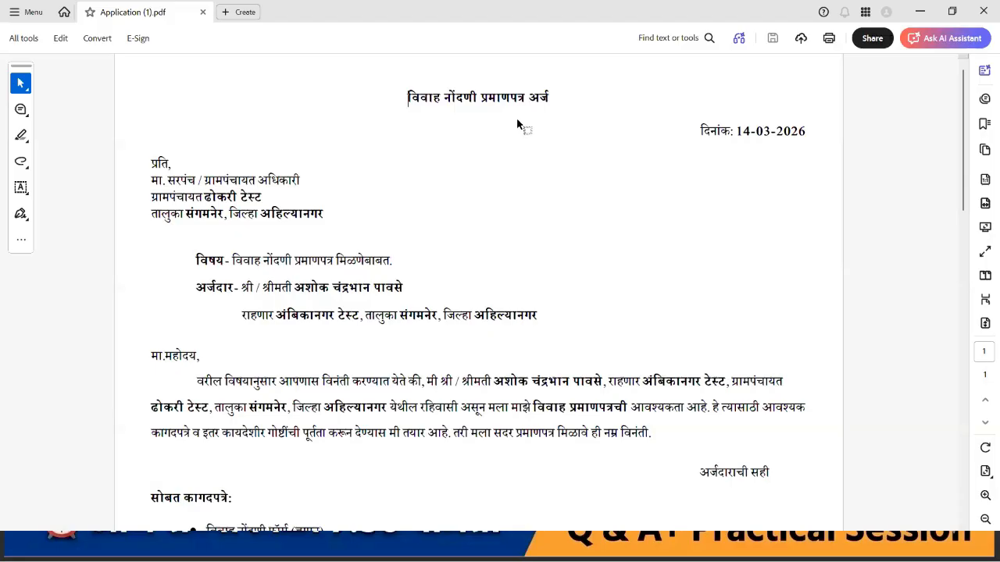
{"action": "scroll", "coordinate": [314, 207], "scroll_direction": "down", "scroll_amount": 2}
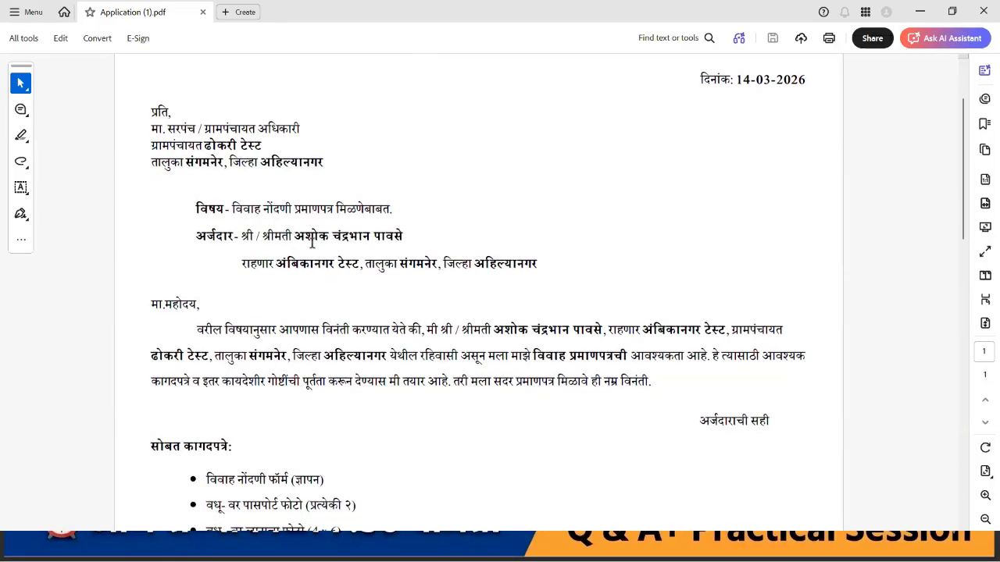
{"action": "scroll", "coordinate": [310, 243], "scroll_direction": "down", "scroll_amount": 5}
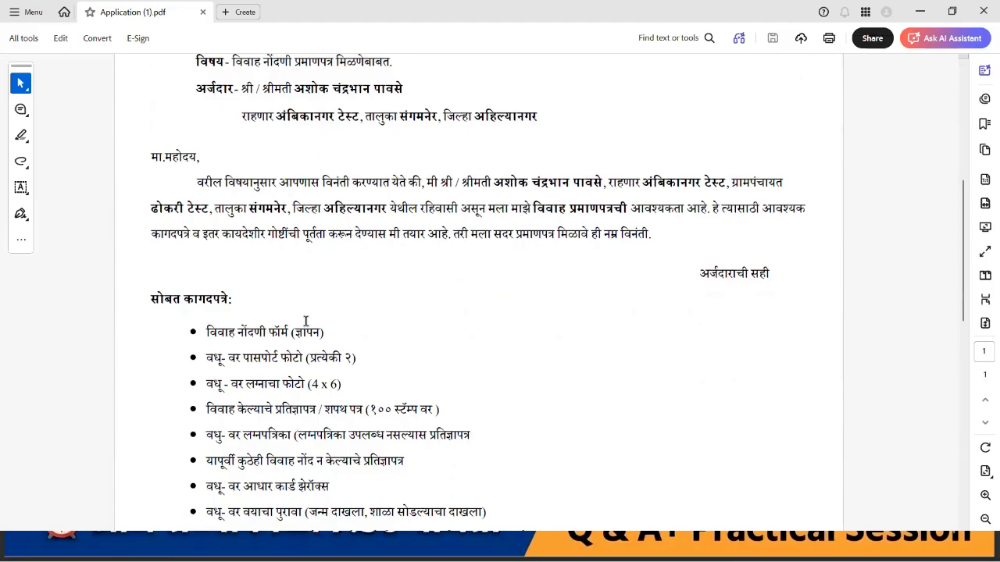
{"action": "scroll", "coordinate": [305, 321], "scroll_direction": "down", "scroll_amount": 5}
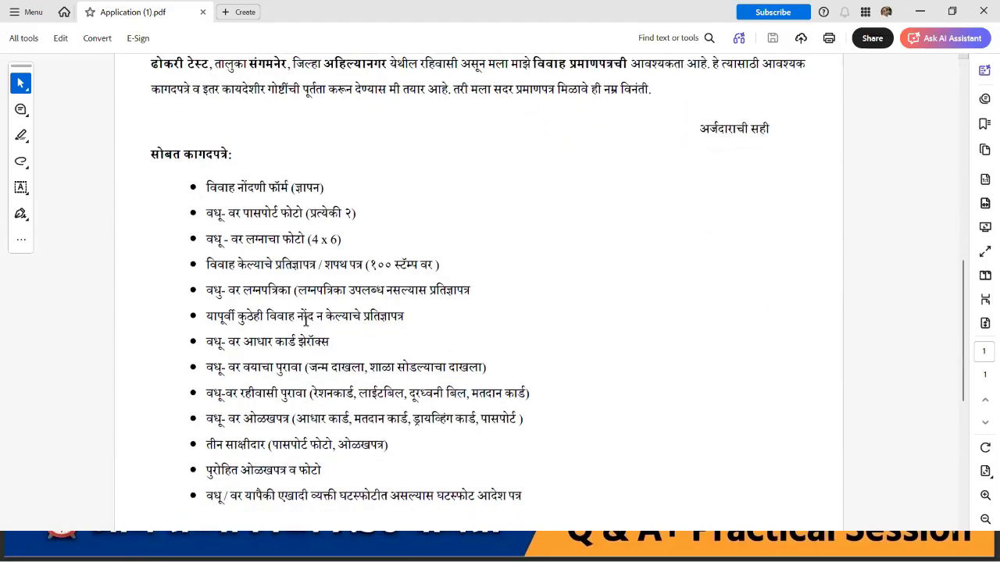
{"action": "scroll", "coordinate": [305, 324], "scroll_direction": "down", "scroll_amount": 7}
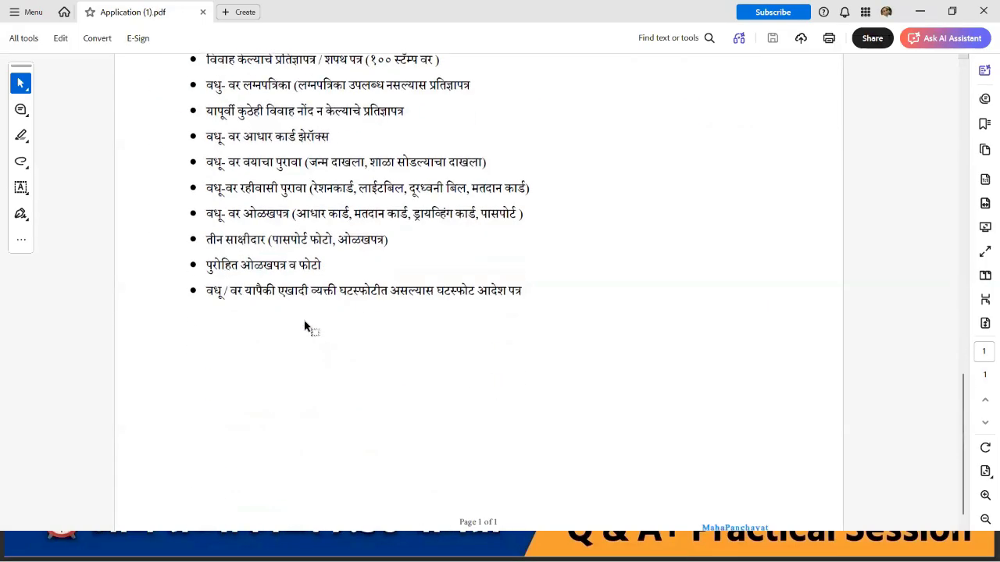
{"action": "scroll", "coordinate": [306, 320], "scroll_direction": "up", "scroll_amount": 7}
{"action": "scroll", "coordinate": [305, 324], "scroll_direction": "down", "scroll_amount": 2}
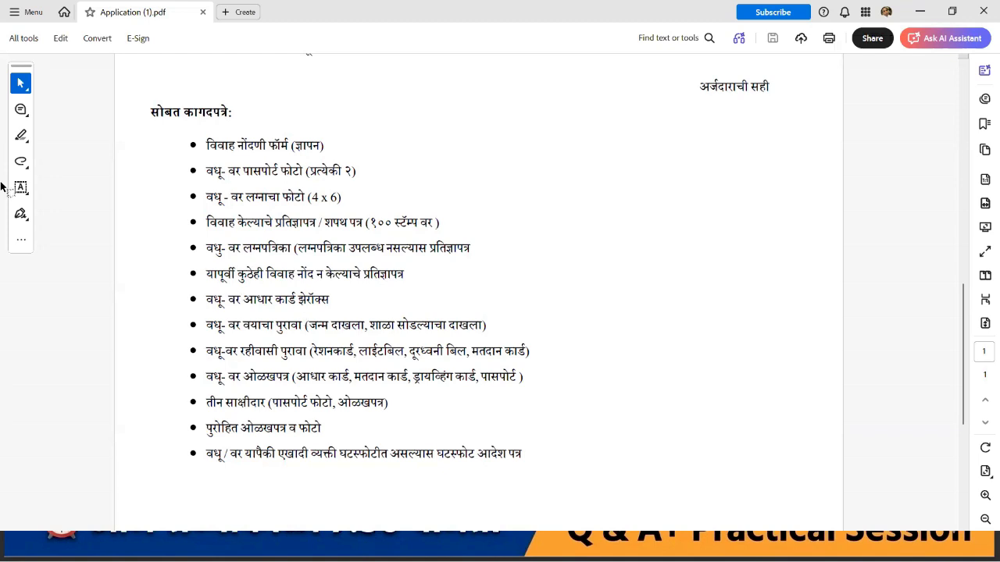
Step: Select the attachments list text, clear the selection, and close Acrobat
{"action": "left_click_drag", "start_coordinate": [152, 111], "coordinate": [569, 440]}
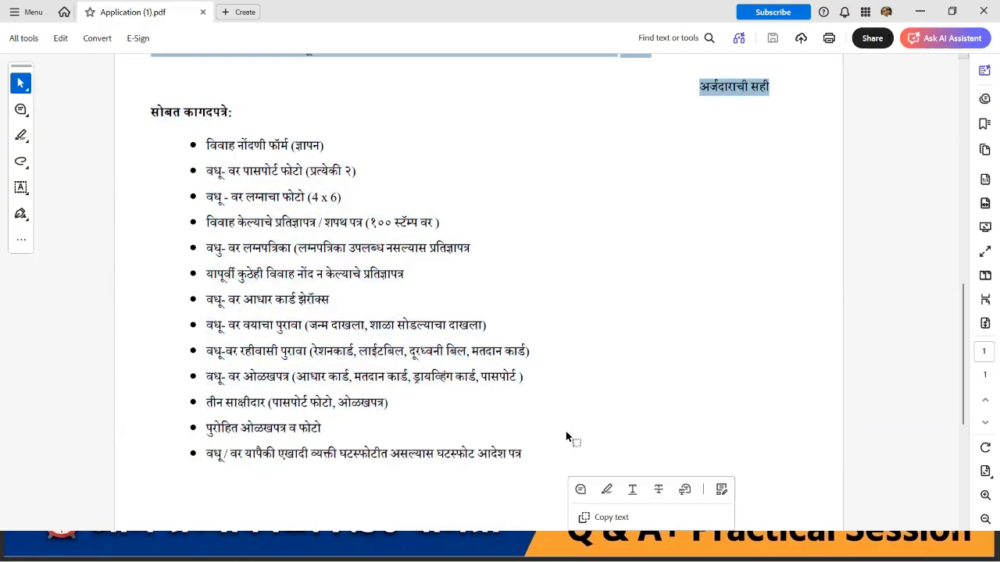
{"action": "scroll", "coordinate": [599, 351], "scroll_direction": "down", "scroll_amount": 3}
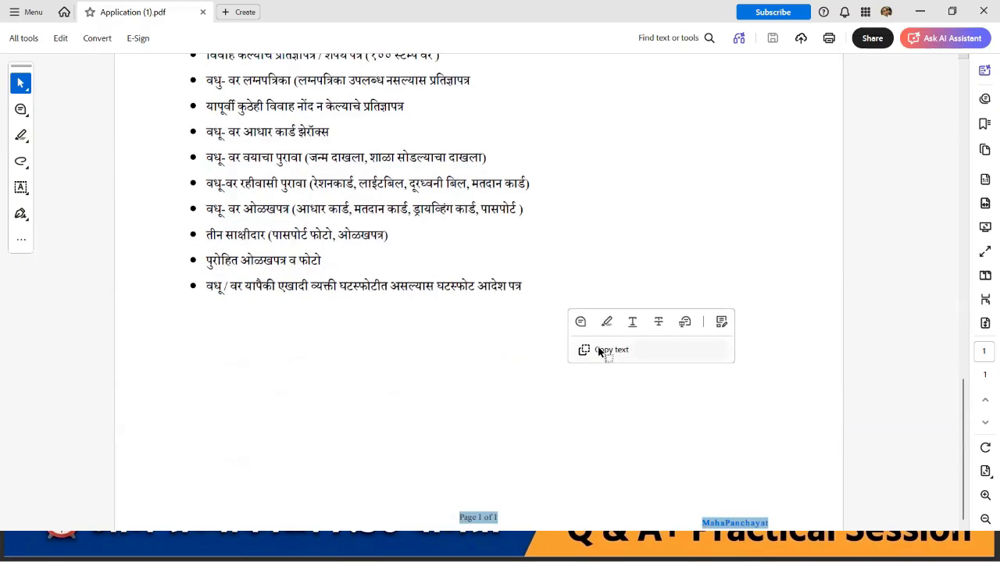
{"action": "left_click", "coordinate": [436, 411]}
{"action": "scroll", "coordinate": [436, 412], "scroll_direction": "up", "scroll_amount": 3}
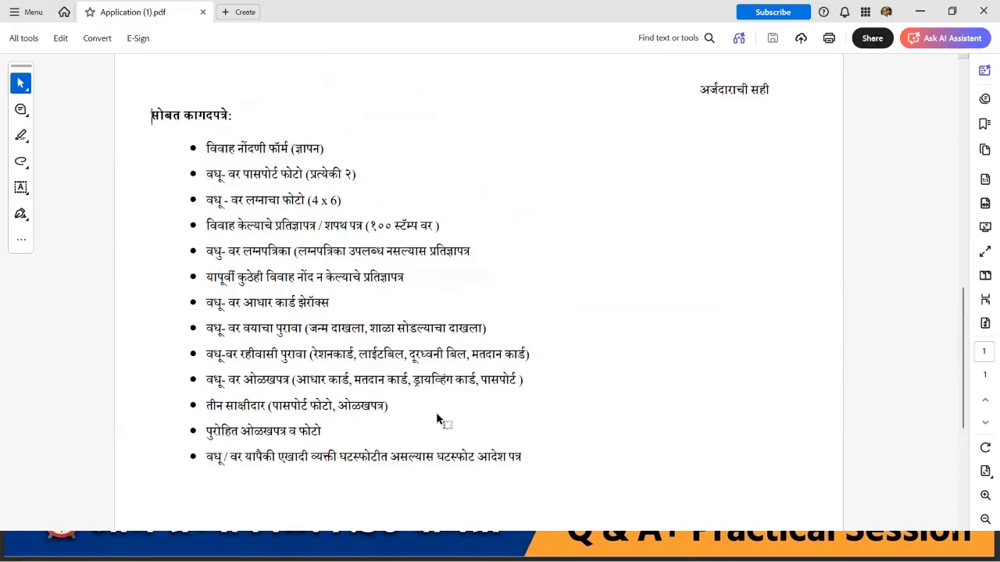
{"action": "scroll", "coordinate": [438, 420], "scroll_direction": "up", "scroll_amount": 7}
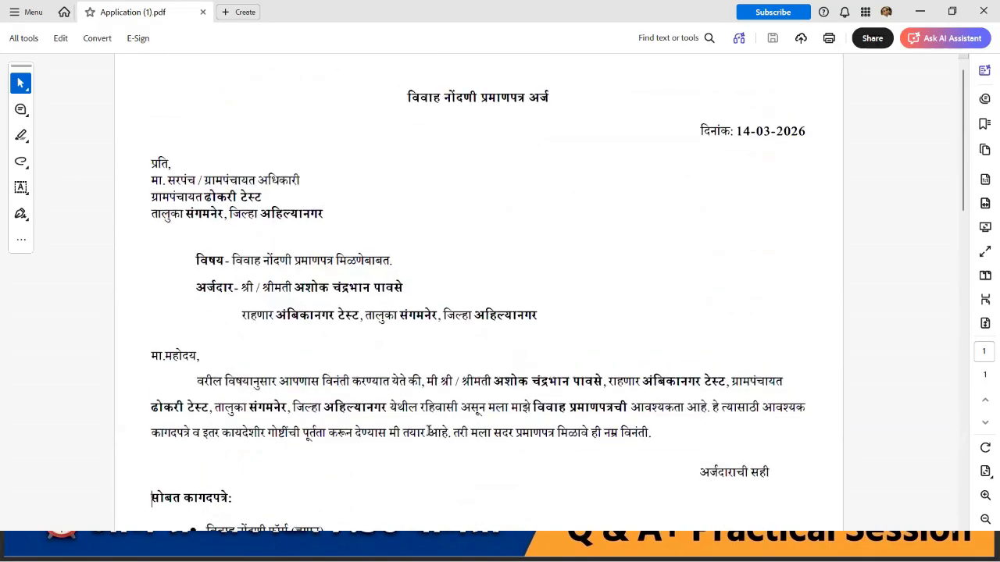
{"action": "scroll", "coordinate": [428, 432], "scroll_direction": "down", "scroll_amount": 3}
{"action": "scroll", "coordinate": [428, 432], "scroll_direction": "up", "scroll_amount": 2}
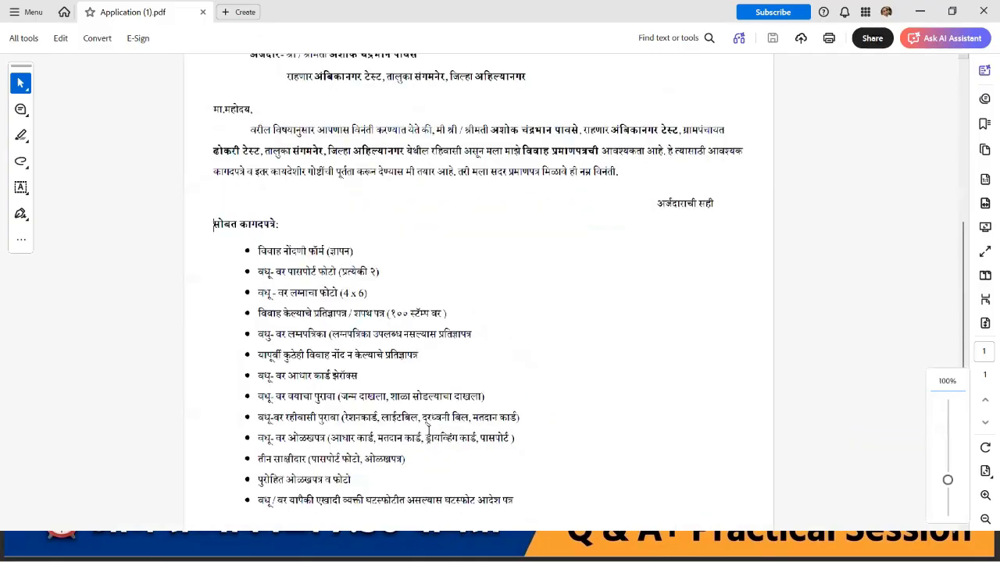
{"action": "left_click", "coordinate": [969, 19]}
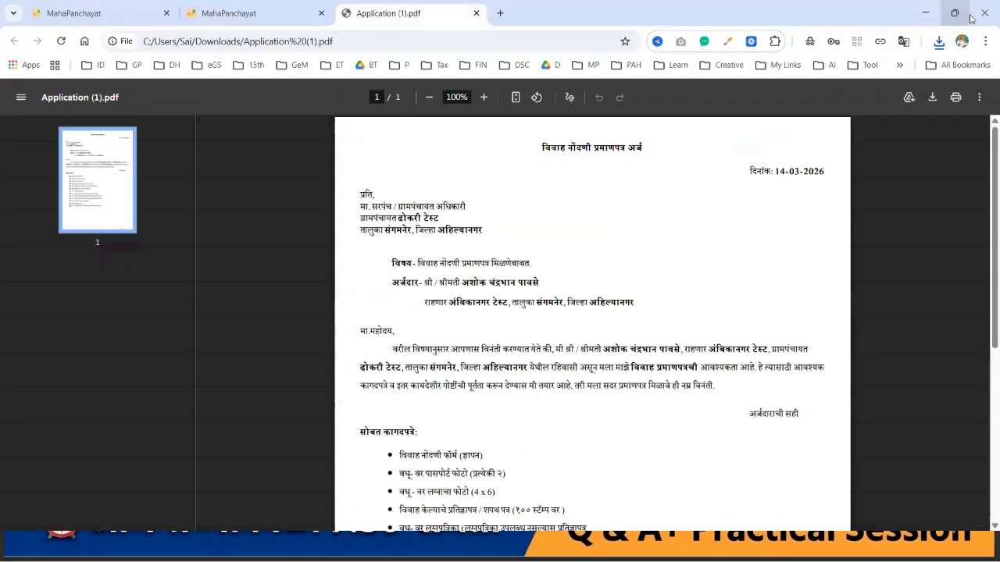
Step: Close the Application (1).pdf tab and scroll over the marriage certificate page
{"action": "left_click", "coordinate": [476, 13]}
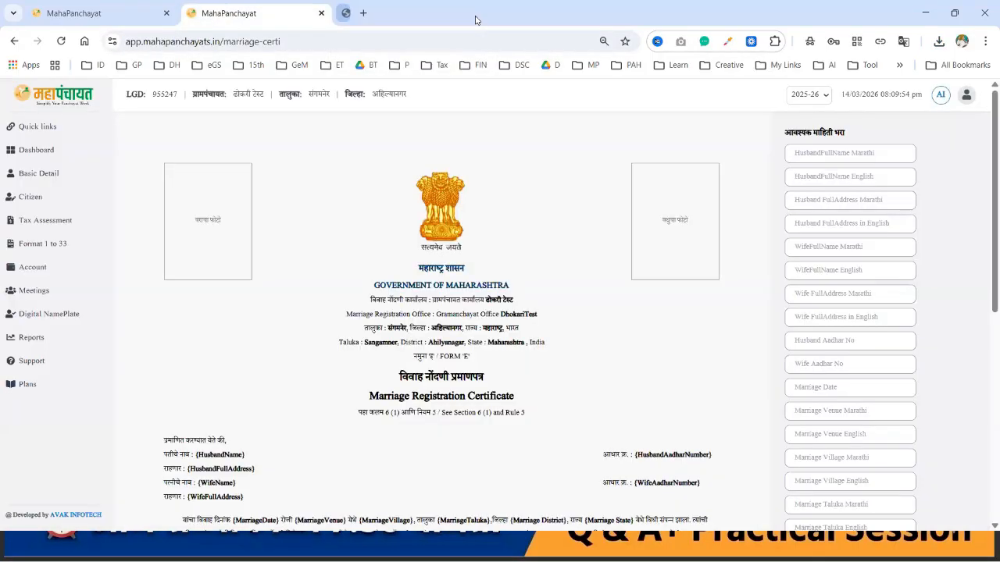
{"action": "scroll", "coordinate": [643, 347], "scroll_direction": "down", "scroll_amount": 6}
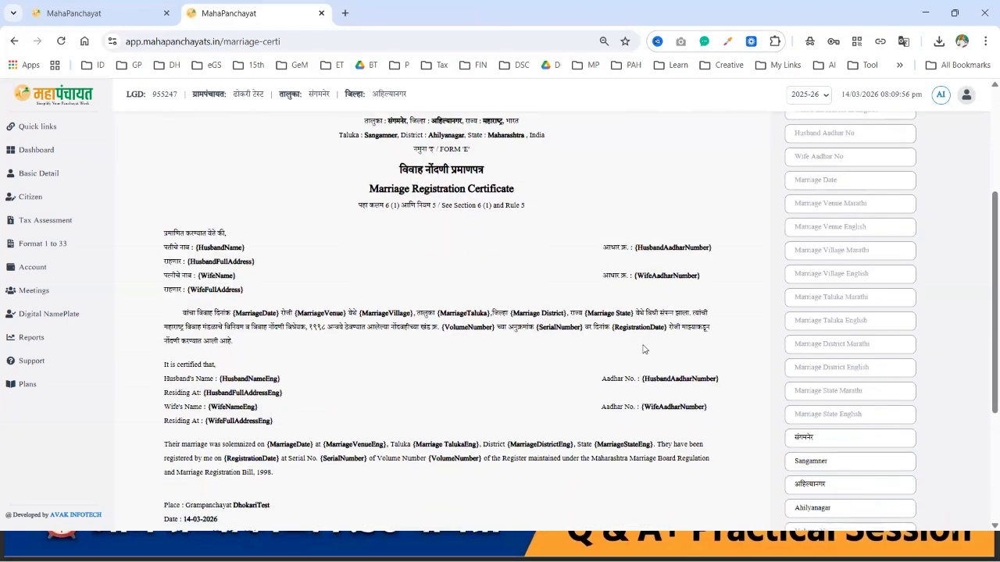
{"action": "scroll", "coordinate": [644, 349], "scroll_direction": "up", "scroll_amount": 6}
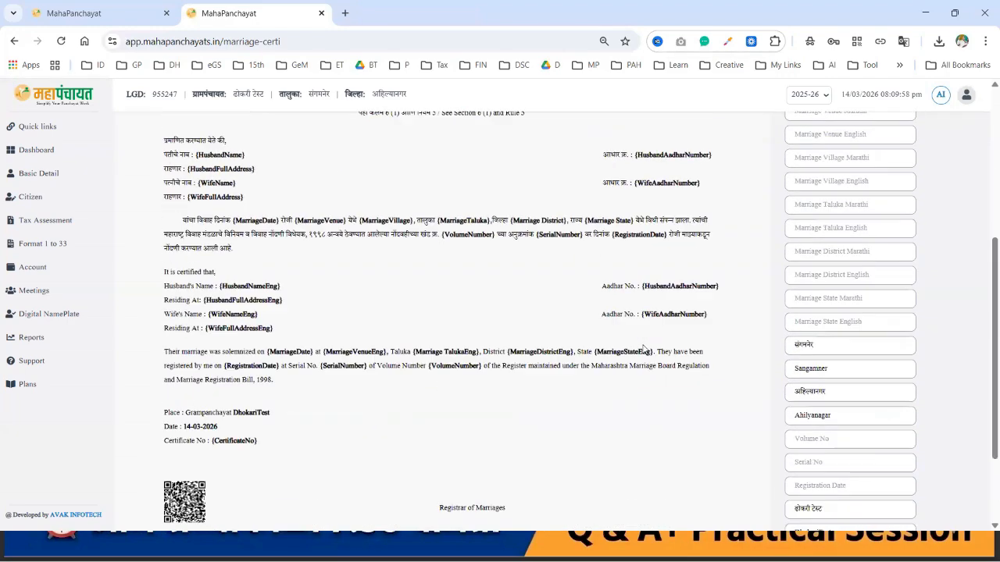
{"action": "scroll", "coordinate": [498, 372], "scroll_direction": "down", "scroll_amount": 6}
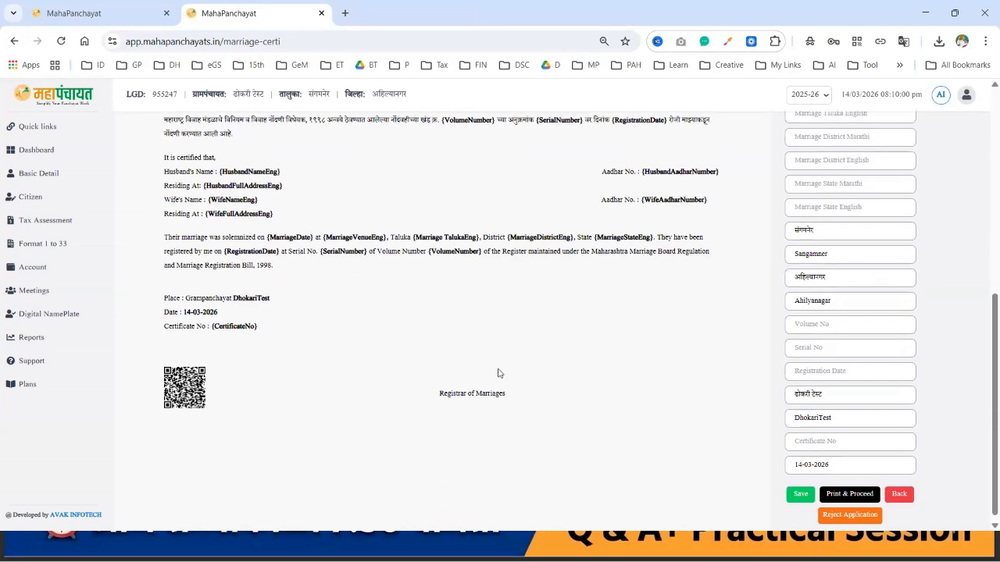
{"action": "scroll", "coordinate": [332, 229], "scroll_direction": "up", "scroll_amount": 1}
{"action": "scroll", "coordinate": [331, 230], "scroll_direction": "up", "scroll_amount": 1}
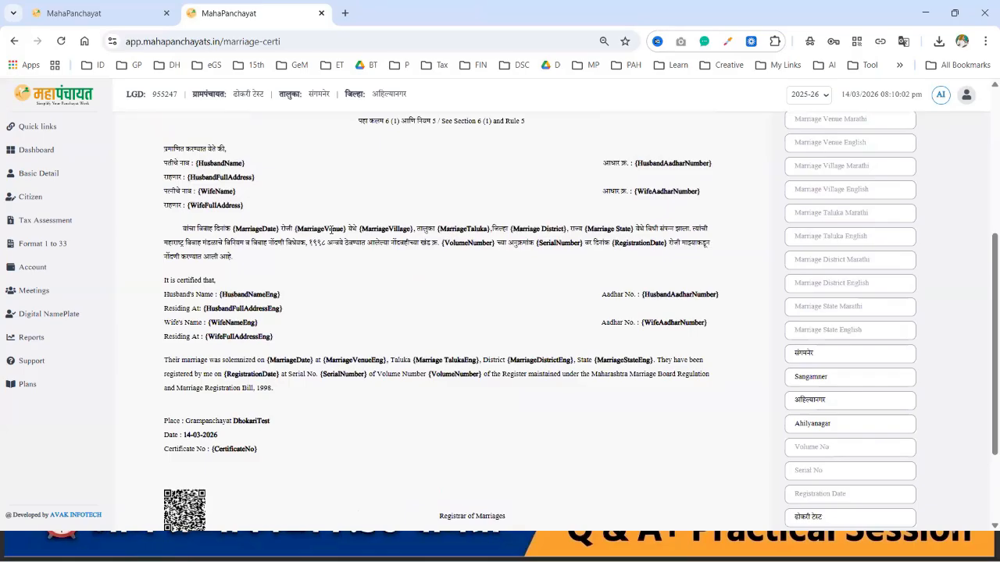
{"action": "scroll", "coordinate": [772, 199], "scroll_direction": "up", "scroll_amount": 1}
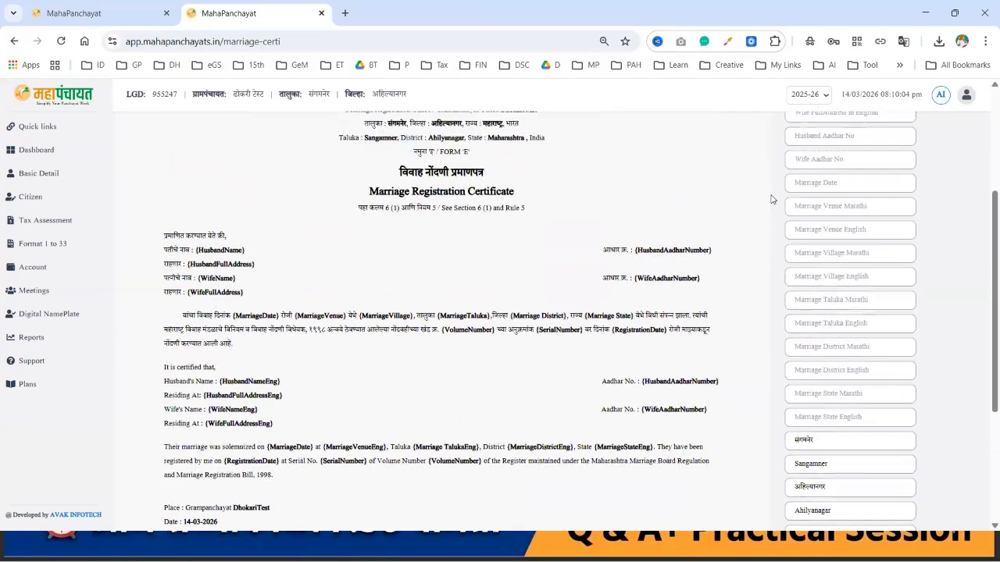
{"action": "scroll", "coordinate": [772, 199], "scroll_direction": "up", "scroll_amount": 1}
{"action": "scroll", "coordinate": [875, 121], "scroll_direction": "up", "scroll_amount": 1}
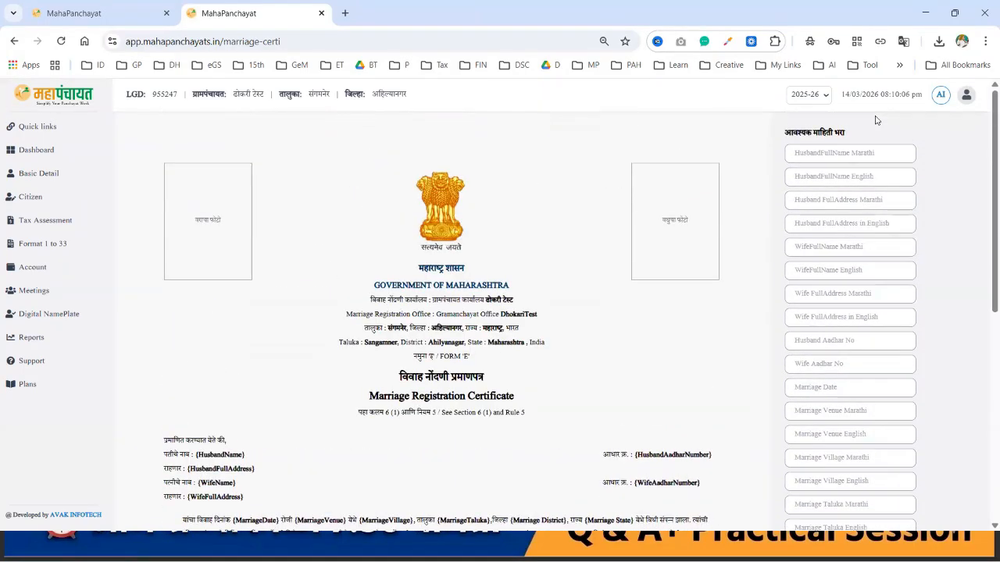
Step: Enter the husband's full name and address in Marathi and English
{"action": "left_click", "coordinate": [827, 155]}
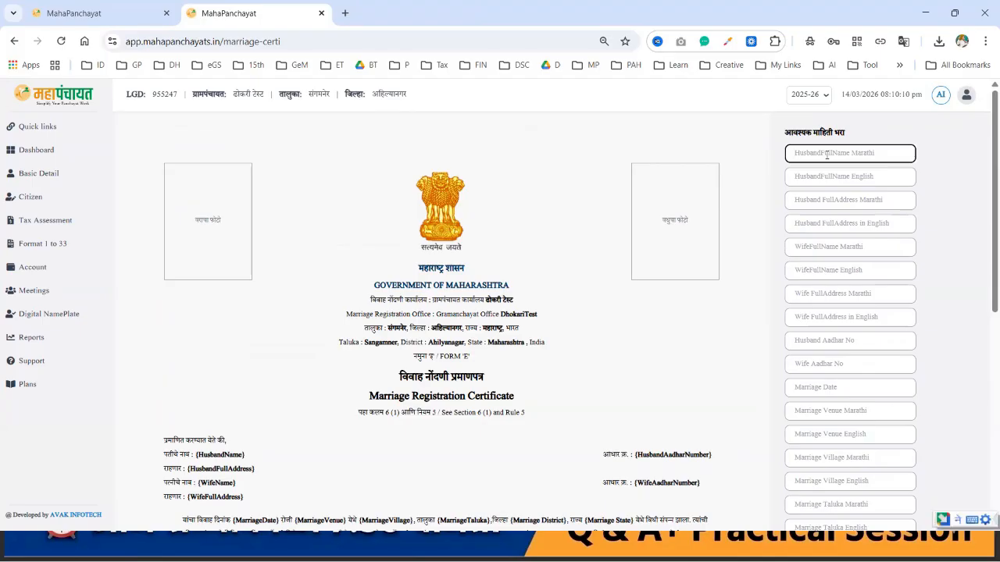
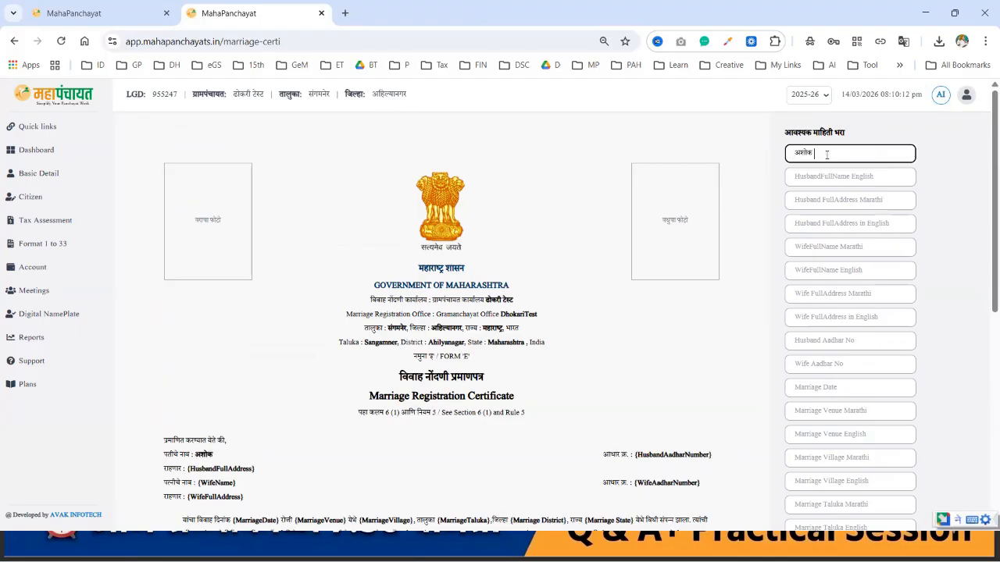
{"action": "left_click", "coordinate": [859, 181]}
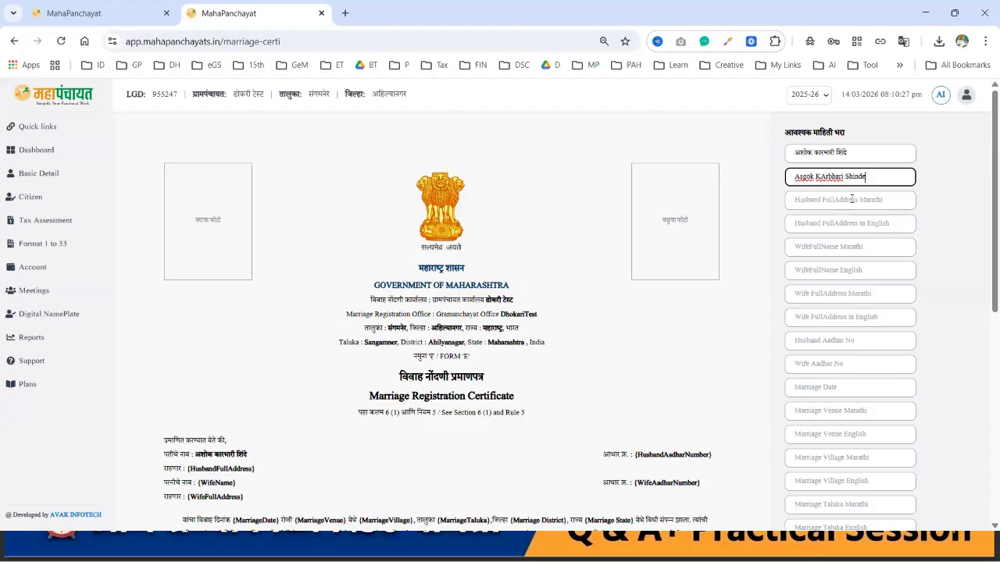
{"action": "left_click", "coordinate": [852, 199]}
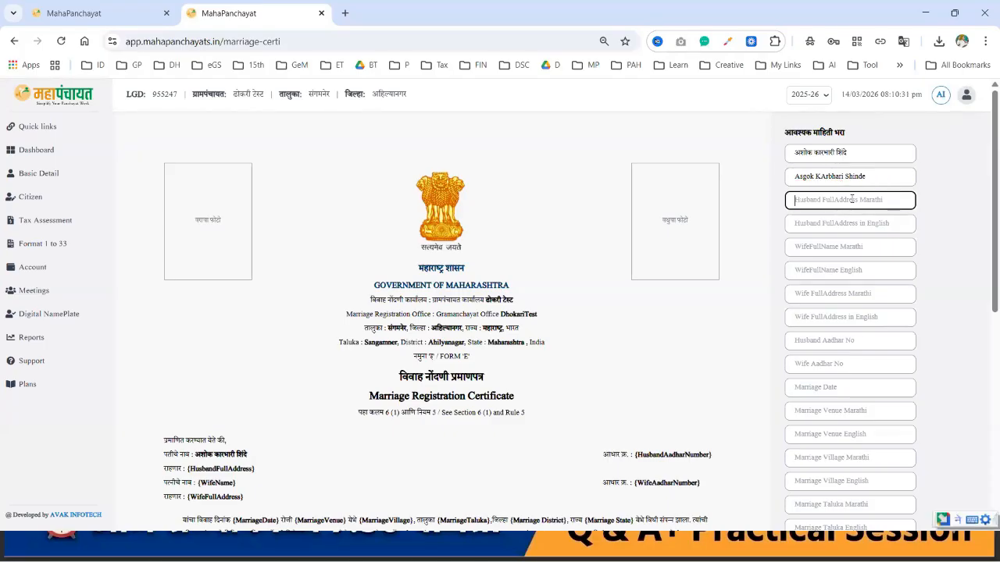
{"action": "type", "text": "संगमनेर"}
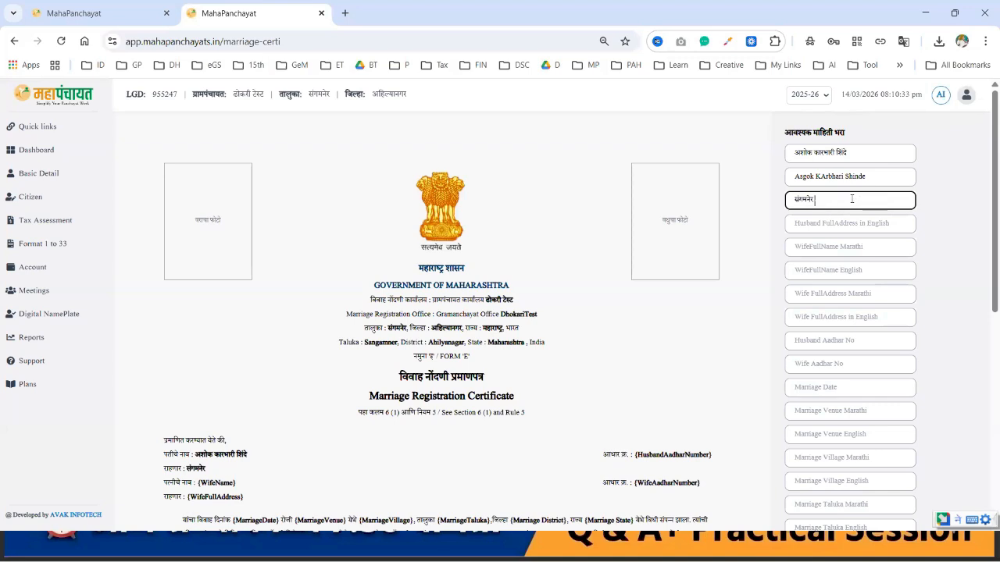
{"action": "type", "text": ", जिल्हा अहिल्यानगर"}
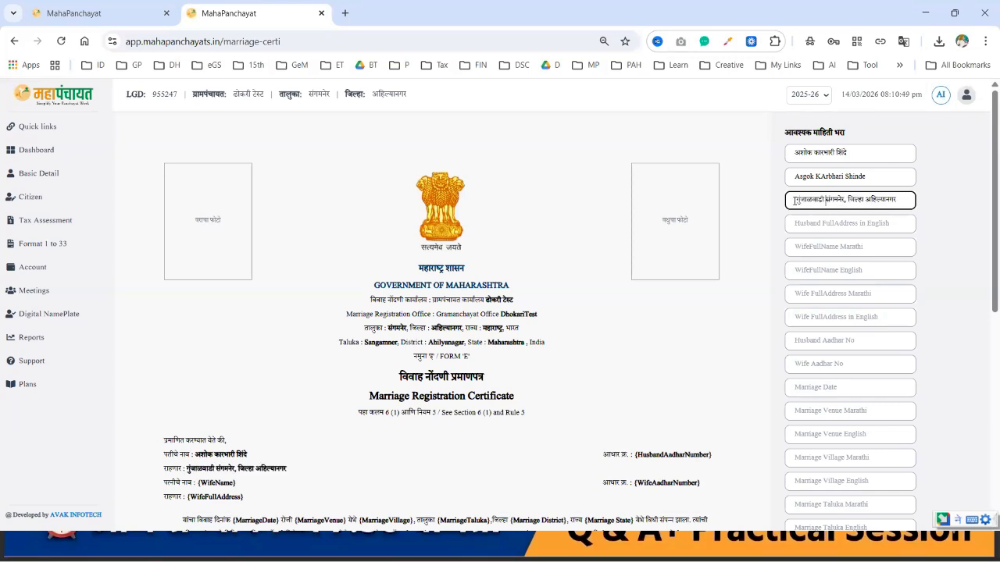
{"action": "type", "text": ","}
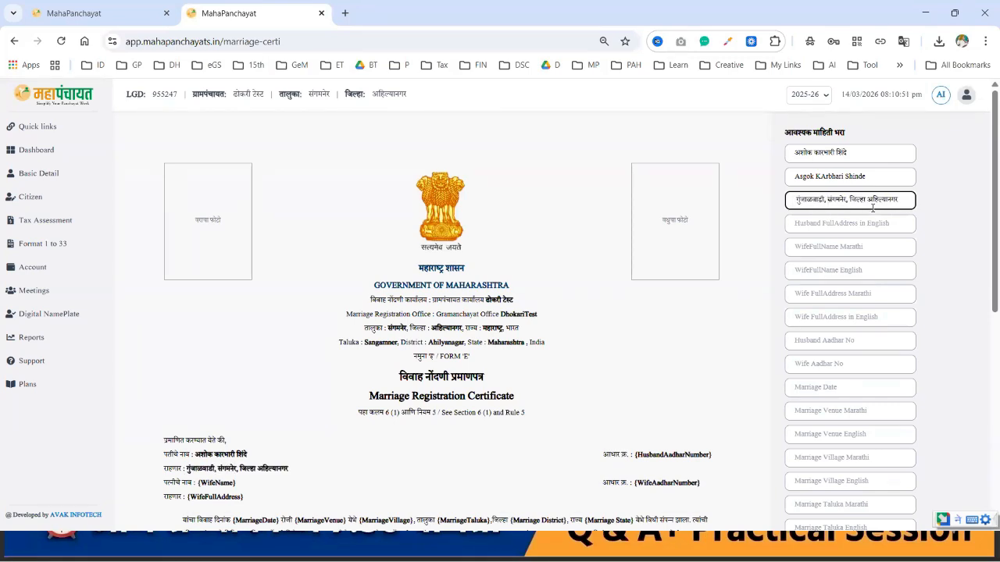
{"action": "left_click", "coordinate": [881, 224]}
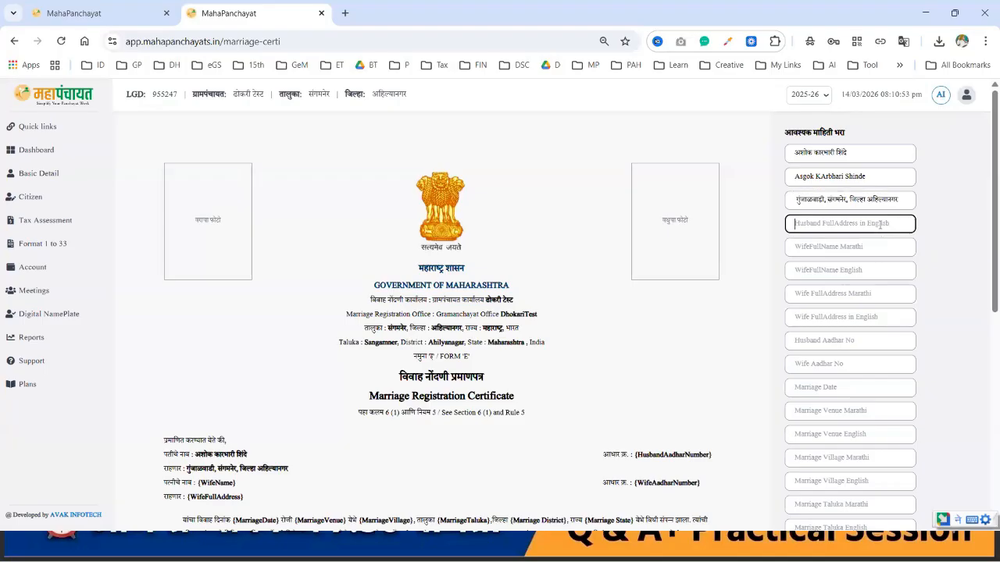
{"action": "type", "text": "Gunjalwadi"}
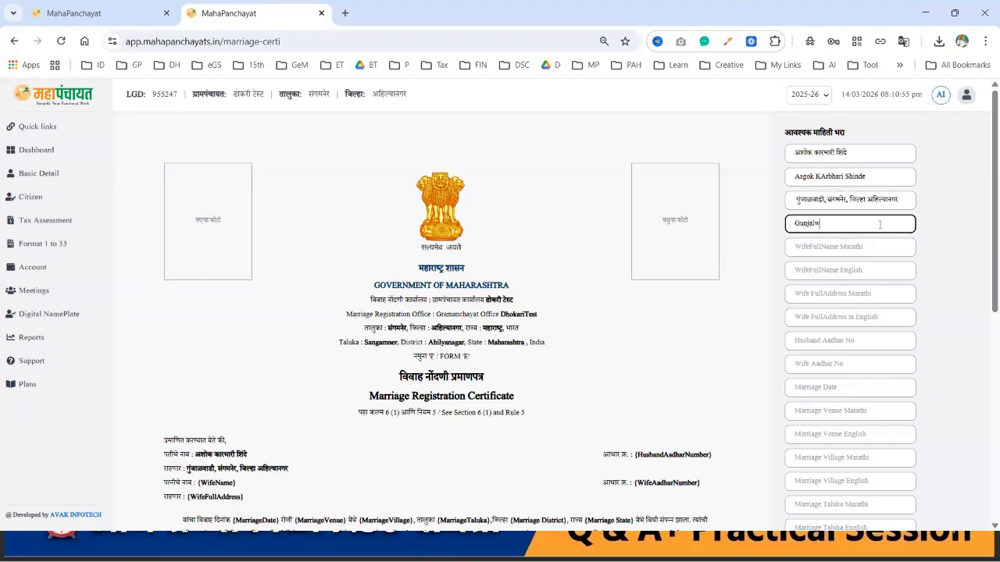
Step: Enter the wife's full name in Marathi and English, correcting the middle name
{"action": "left_click", "coordinate": [859, 247]}
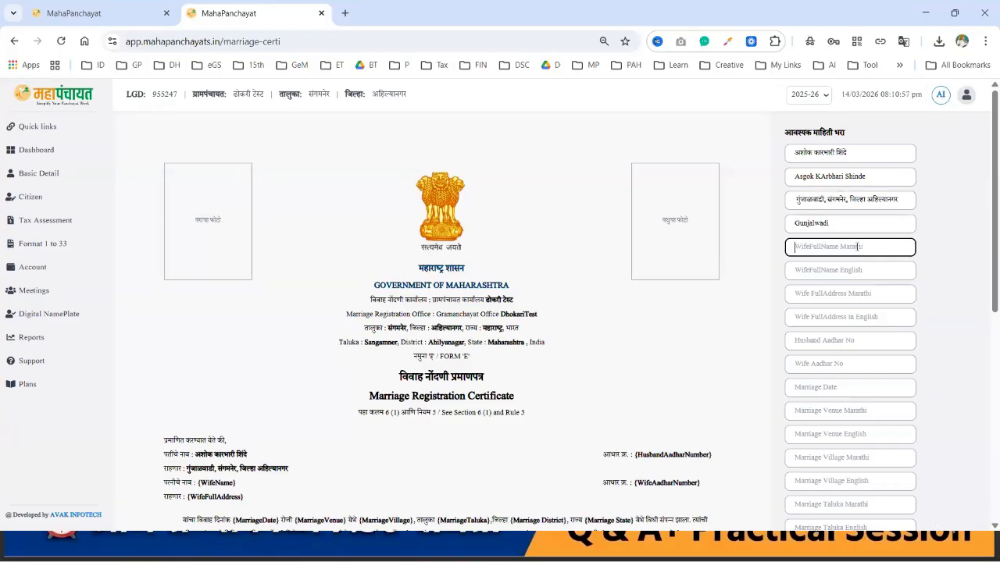
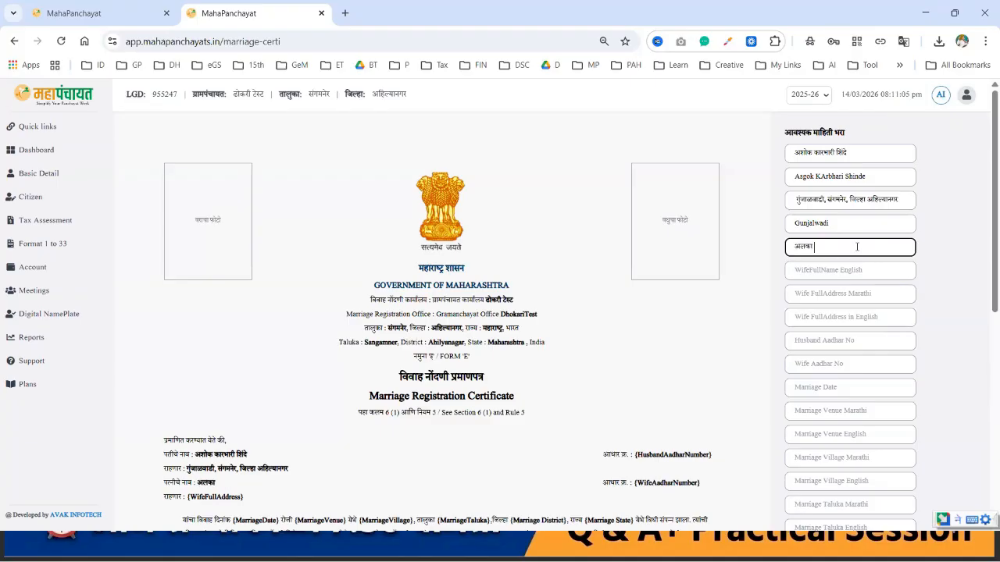
{"action": "left_click", "coordinate": [815, 248]}
{"action": "type", "text": "सुनील"}
{"action": "left_click", "coordinate": [842, 271]}
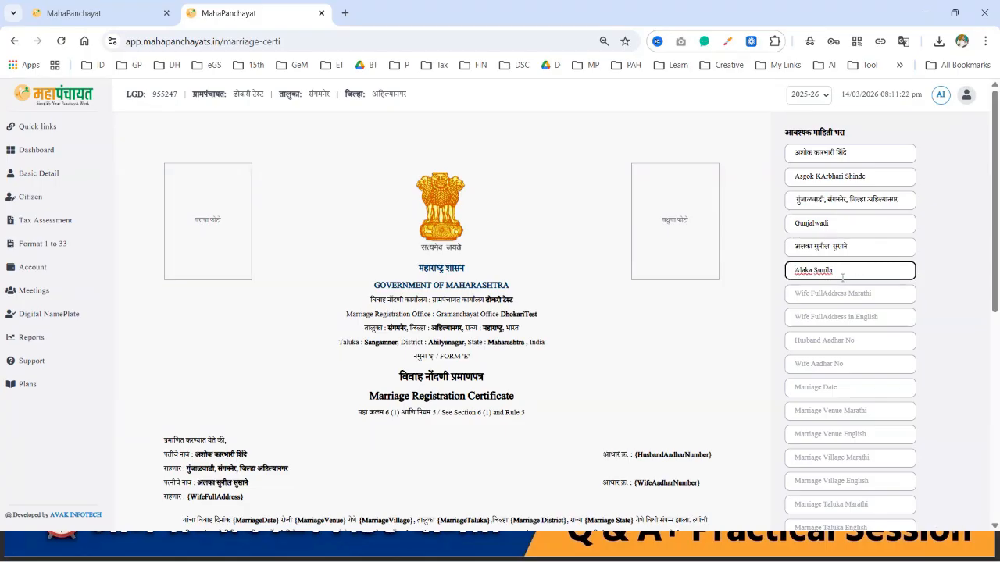
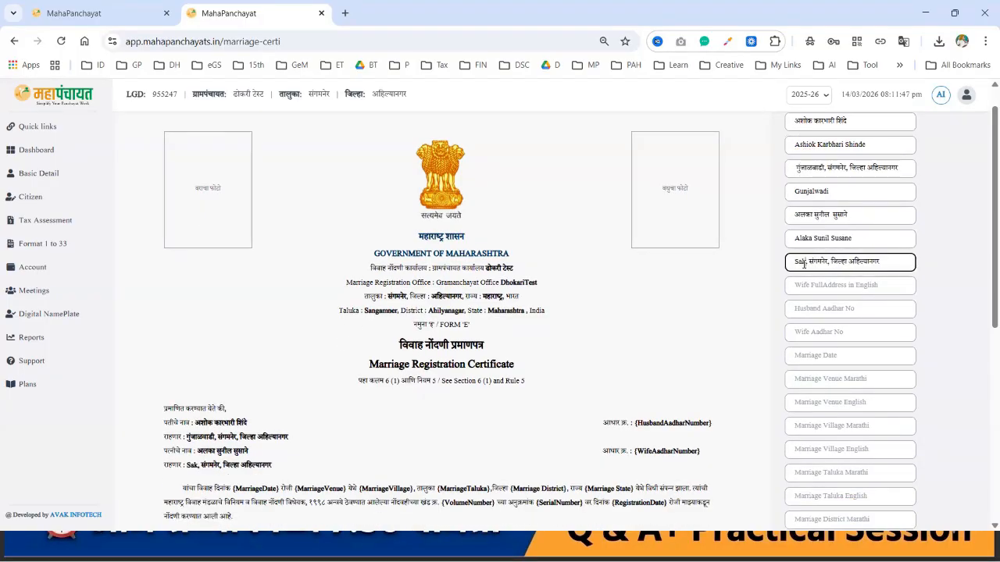
Step: Enter the wife's address in both languages and both spouses' Aadhaar numbers
{"action": "key", "text": "BackSpace"}
{"action": "key", "text": "BackSpace"}
{"action": "key", "text": "BackSpace"}
{"action": "key", "text": "BackSpace"}
{"action": "key", "text": "BackSpace"}
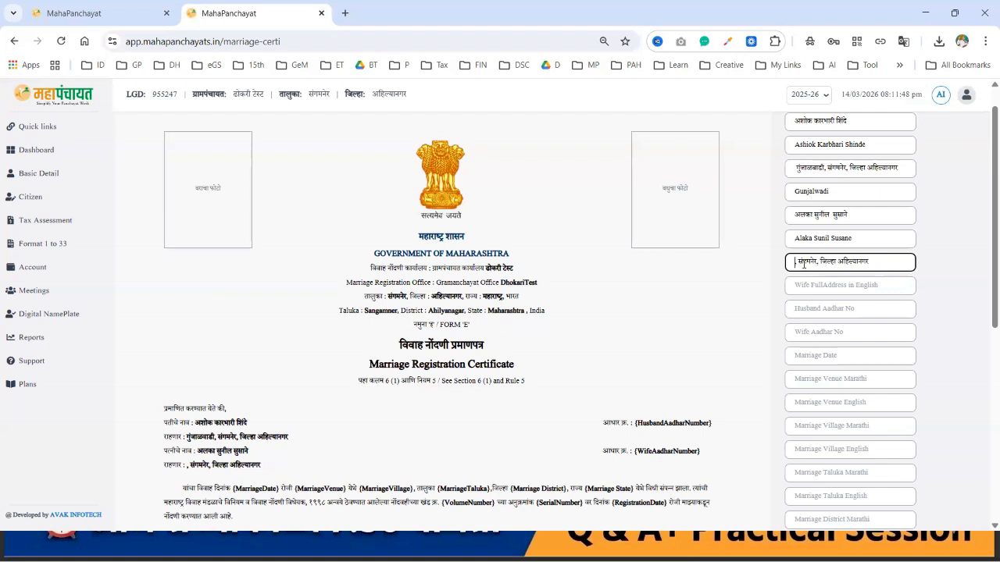
{"action": "key", "text": "alt+shift"}
{"action": "type", "text": "साकुर"}
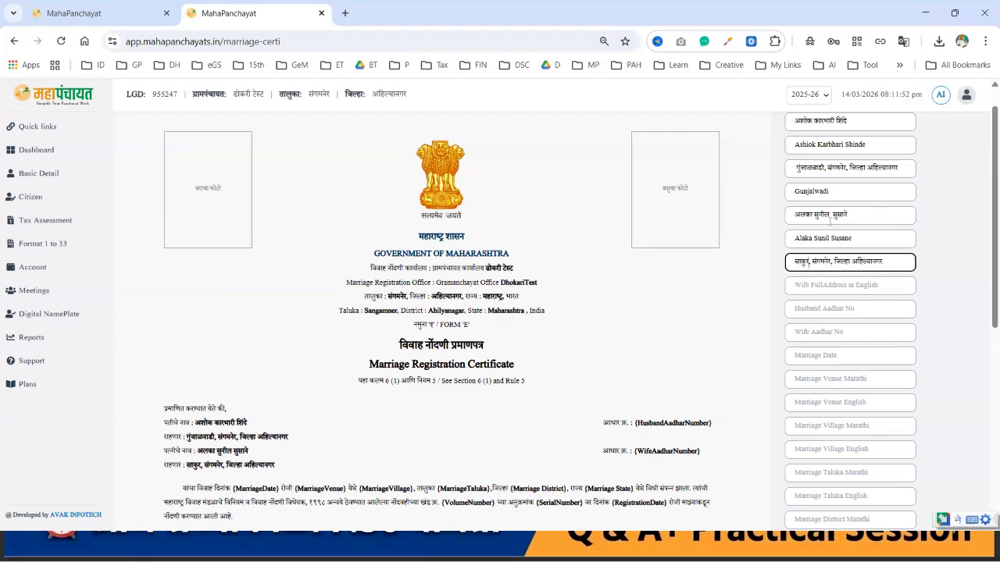
{"action": "left_click_drag", "start_coordinate": [833, 193], "coordinate": [757, 211]}
{"action": "left_click", "coordinate": [814, 282]}
{"action": "type", "text": "Sakur"}
{"action": "left_click", "coordinate": [829, 308]}
{"action": "type", "text": "123"}
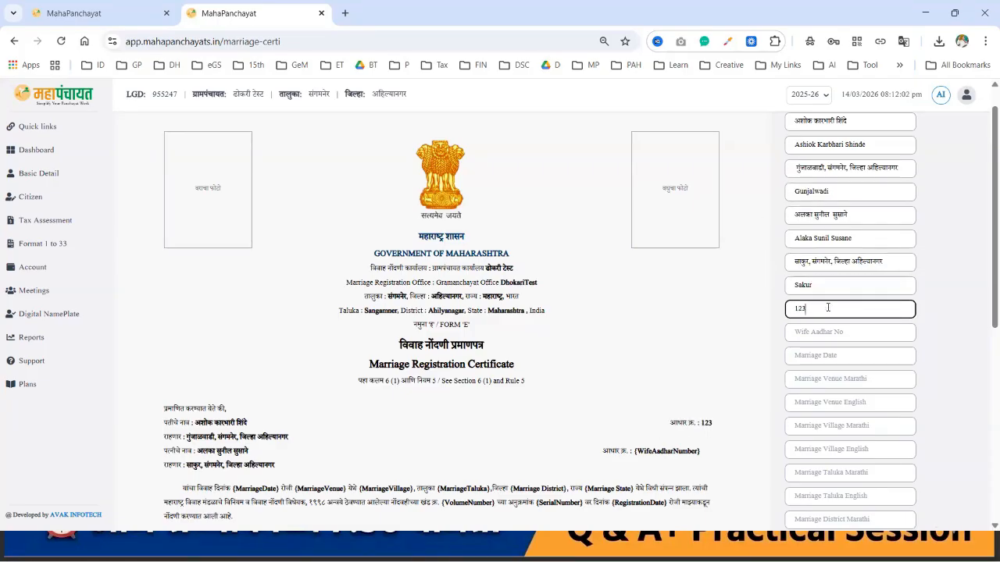
{"action": "type", "text": "4568963221"}
{"action": "scroll", "coordinate": [828, 307], "scroll_direction": "down", "scroll_amount": 1}
{"action": "left_click", "coordinate": [828, 307]}
{"action": "type", "text": "987"}
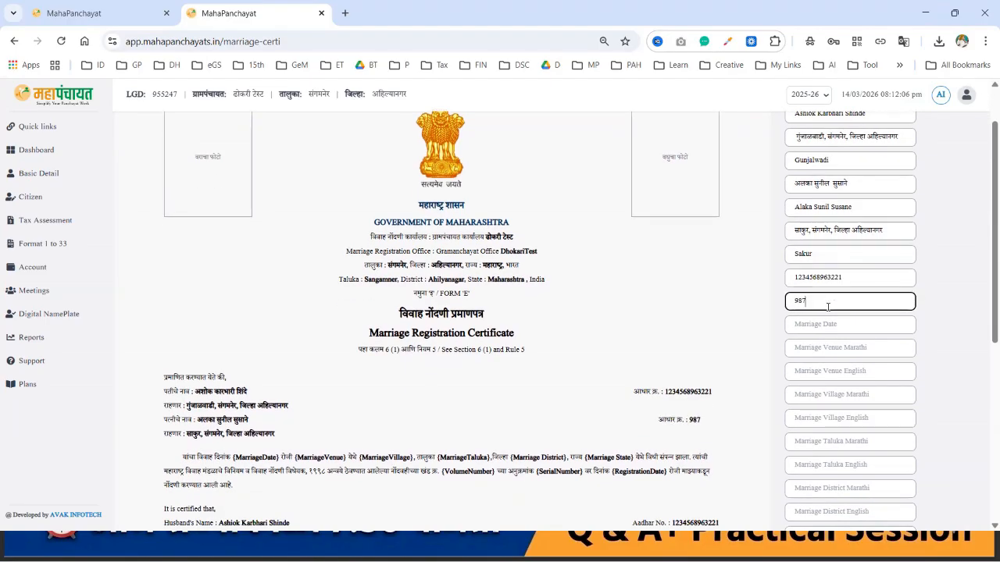
{"action": "type", "text": "6532111153"}
Step: Enter marriage date 12-01-2025 and venue स्वामी मंगलकार्यालय / 'Swami mangfal karyalay'
{"action": "scroll", "coordinate": [828, 307], "scroll_direction": "down", "scroll_amount": 1}
{"action": "left_click", "coordinate": [856, 244]}
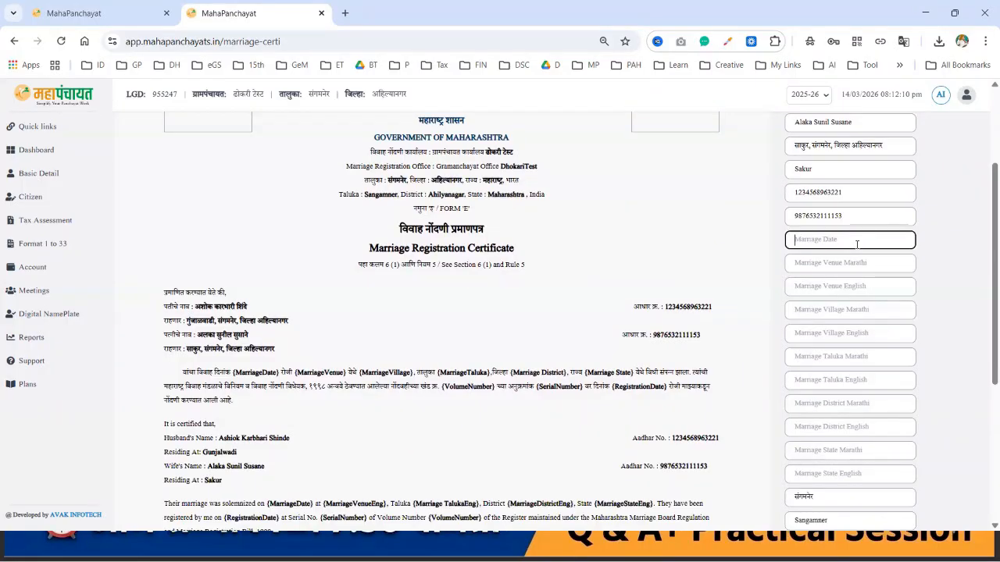
{"action": "type", "text": "12-"}
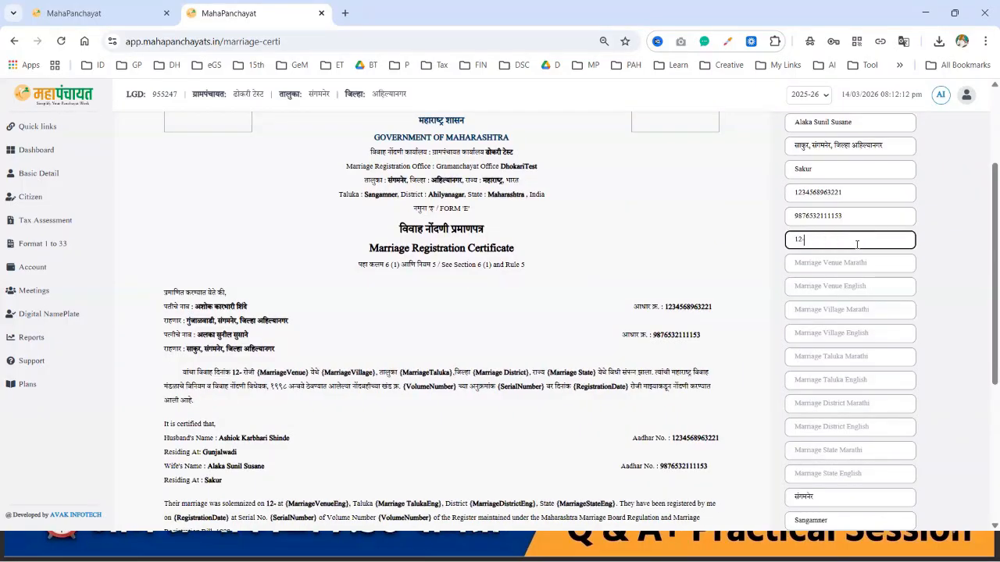
{"action": "type", "text": "01-2025"}
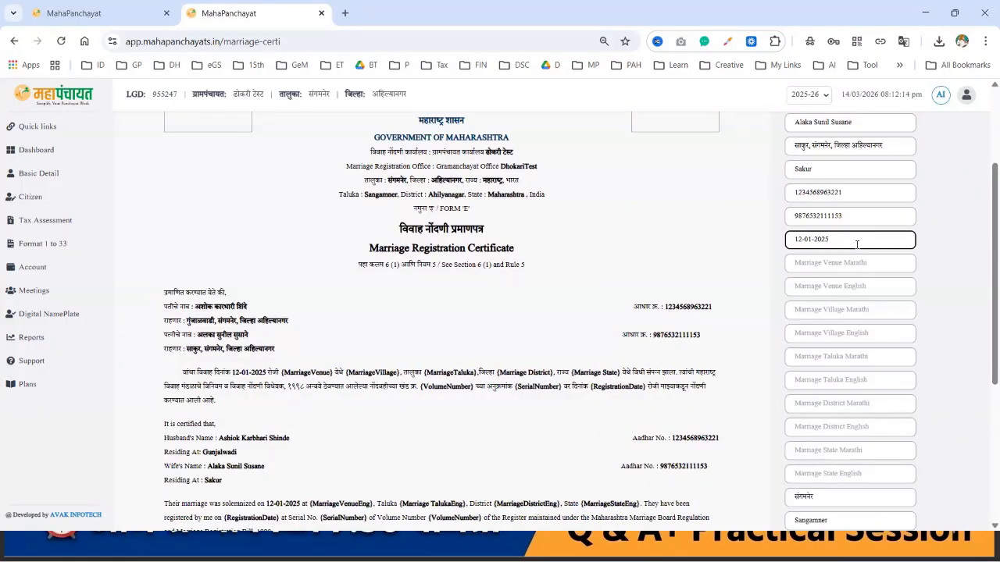
{"action": "left_click", "coordinate": [854, 262]}
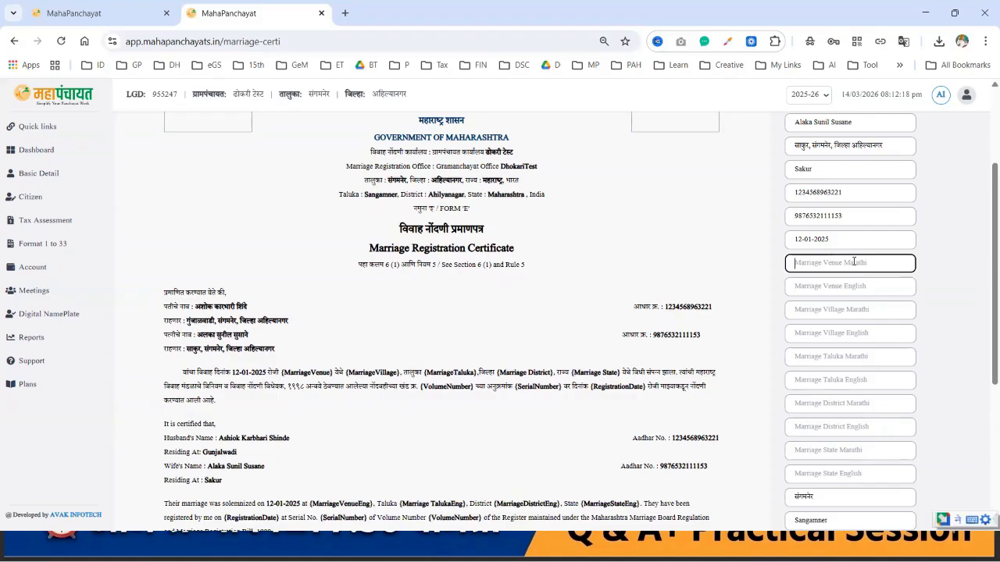
{"action": "type", "text": "साकुर"}
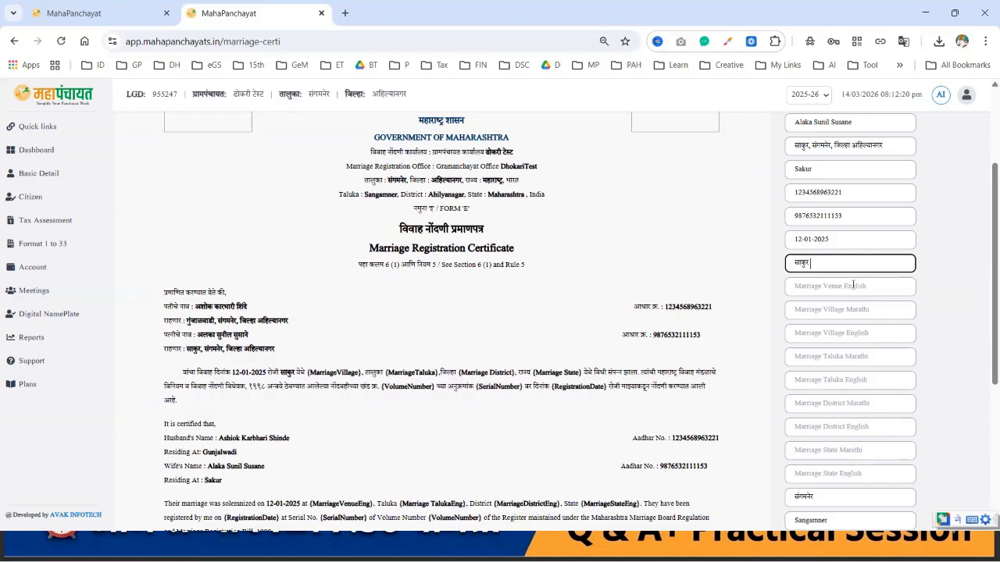
{"action": "left_click", "coordinate": [854, 286]}
{"action": "type", "text": "sakur"}
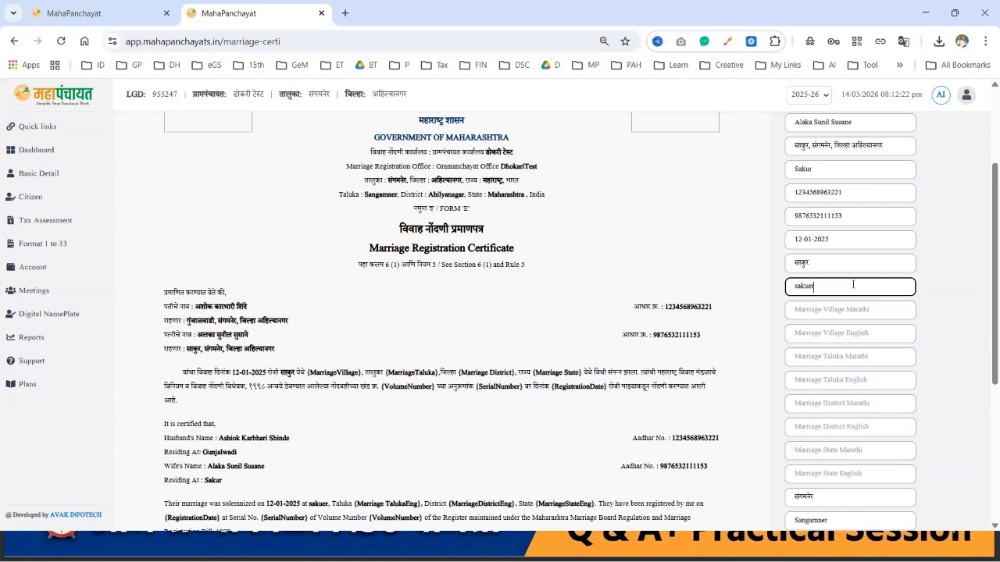
{"action": "left_click", "coordinate": [797, 263]}
{"action": "left_click_drag", "start_coordinate": [798, 263], "coordinate": [811, 264]}
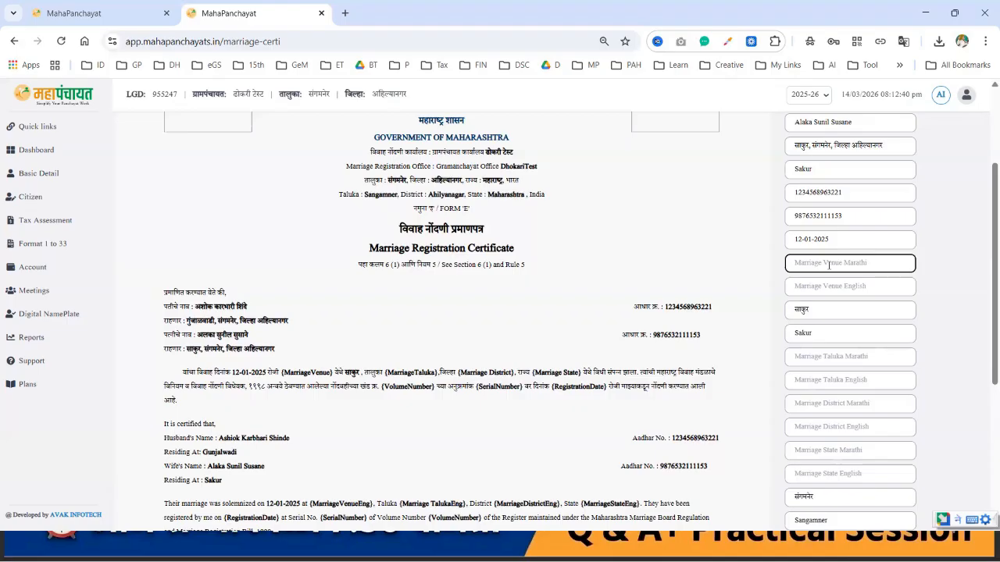
{"action": "type", "text": "स्वामी मंगलकार्यालय"}
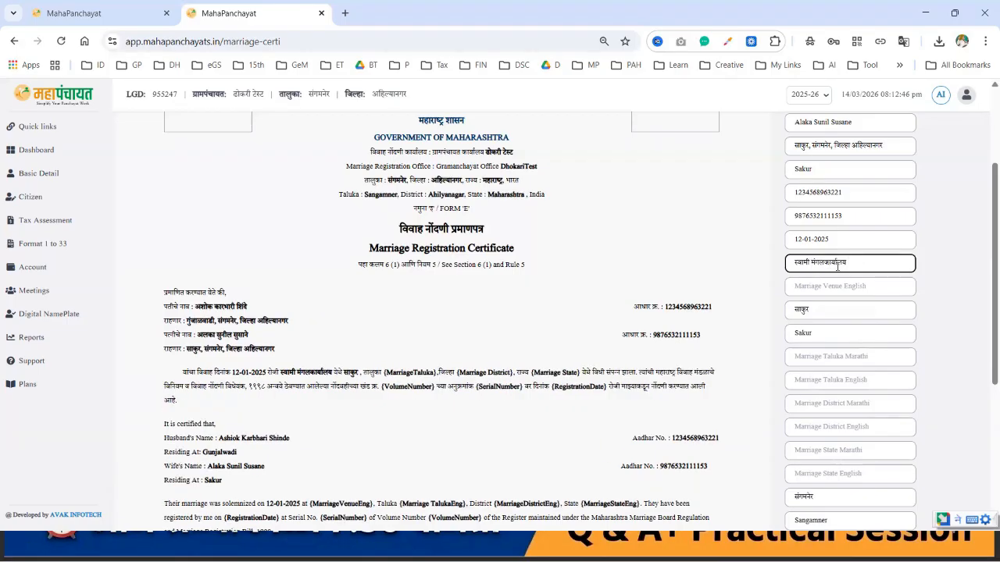
{"action": "left_click", "coordinate": [829, 290]}
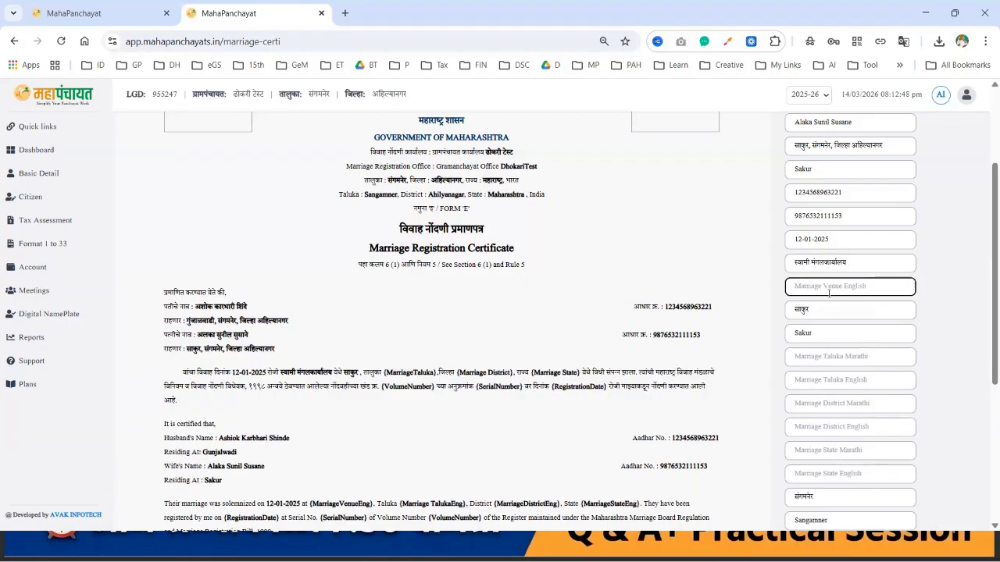
{"action": "type", "text": "Swami mangfal karyalay"}
Step: Fill taluka संगमनेर / Sangamner and district अहिल्यानगर / Ahilyanagar
{"action": "scroll", "coordinate": [828, 294], "scroll_direction": "down", "scroll_amount": 1}
{"action": "scroll", "coordinate": [829, 293], "scroll_direction": "down", "scroll_amount": 1}
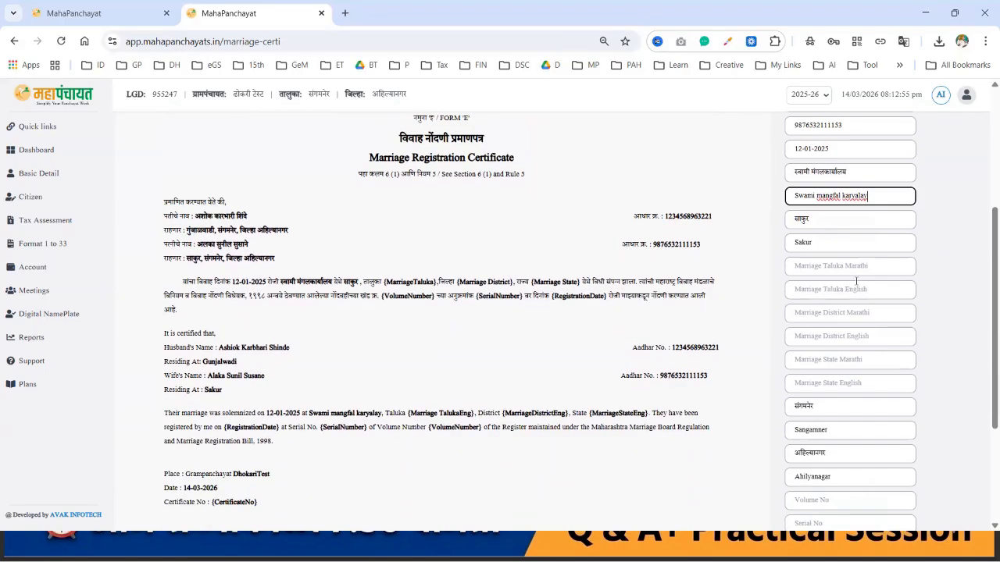
{"action": "left_click", "coordinate": [873, 267]}
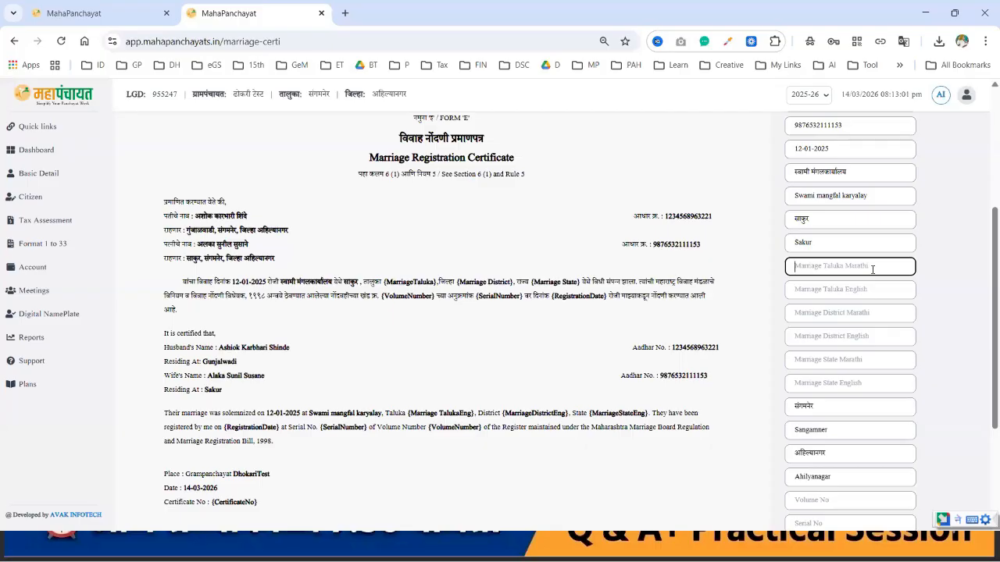
{"action": "type", "text": "संगमनेर"}
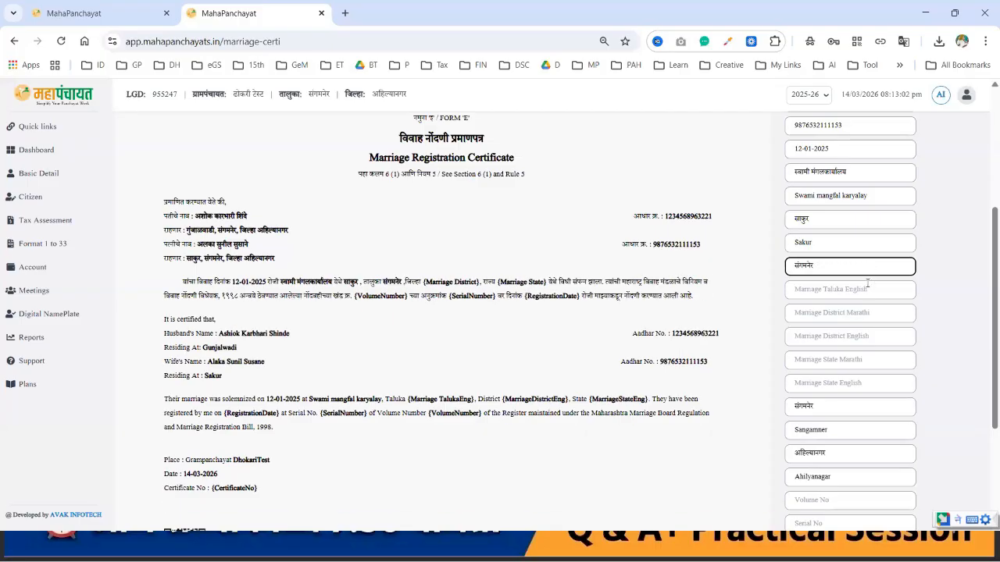
{"action": "left_click", "coordinate": [814, 288]}
{"action": "type", "text": "Sangamner"}
{"action": "left_click", "coordinate": [814, 313]}
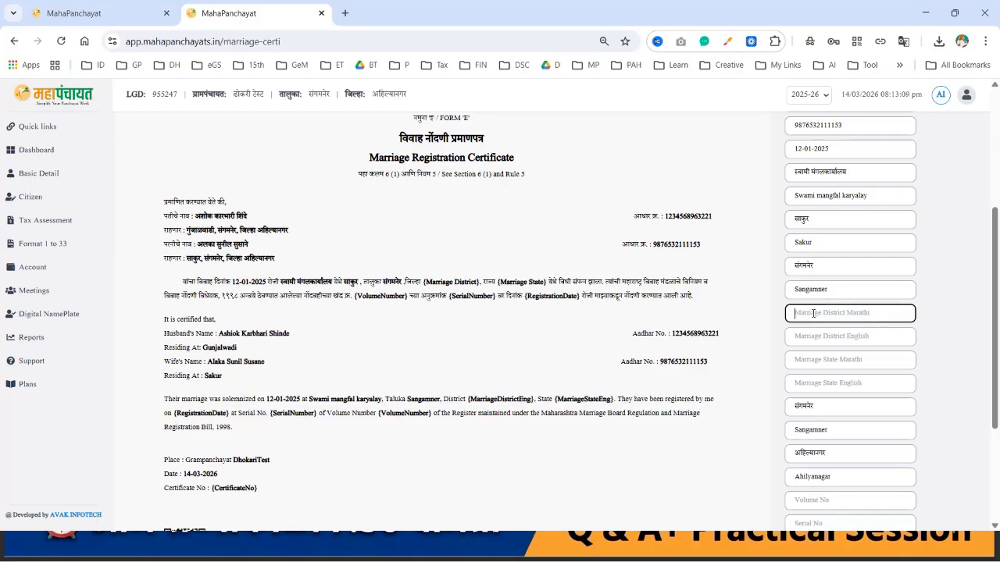
{"action": "type", "text": "अहिल्यानगर"}
{"action": "left_click", "coordinate": [815, 336]}
{"action": "type", "text": "Ahilyanagar"}
{"action": "scroll", "coordinate": [817, 334], "scroll_direction": "down", "scroll_amount": 1}
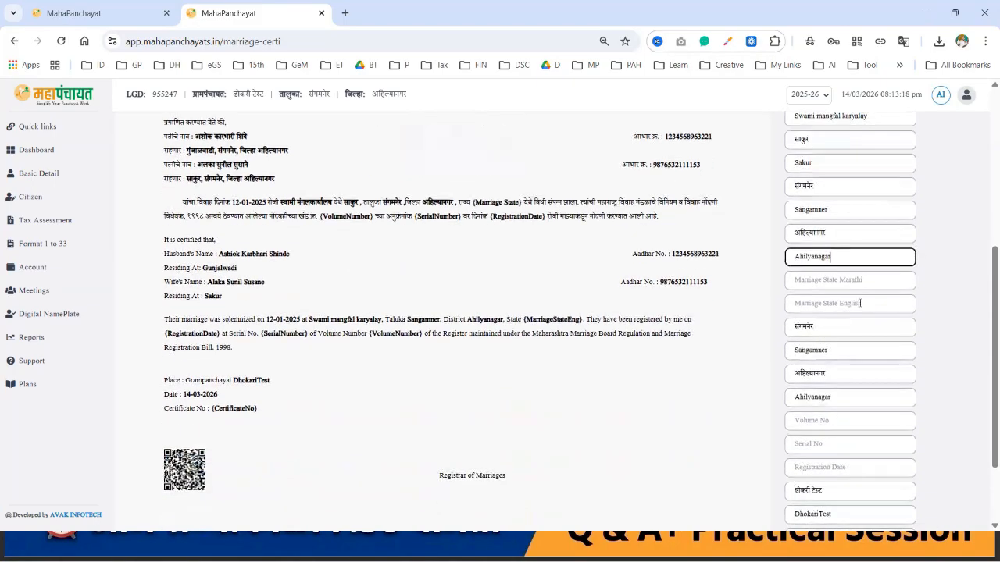
Step: Enter the marriage state as महाराष्ट्र / Maharashtra
{"action": "left_click", "coordinate": [886, 282]}
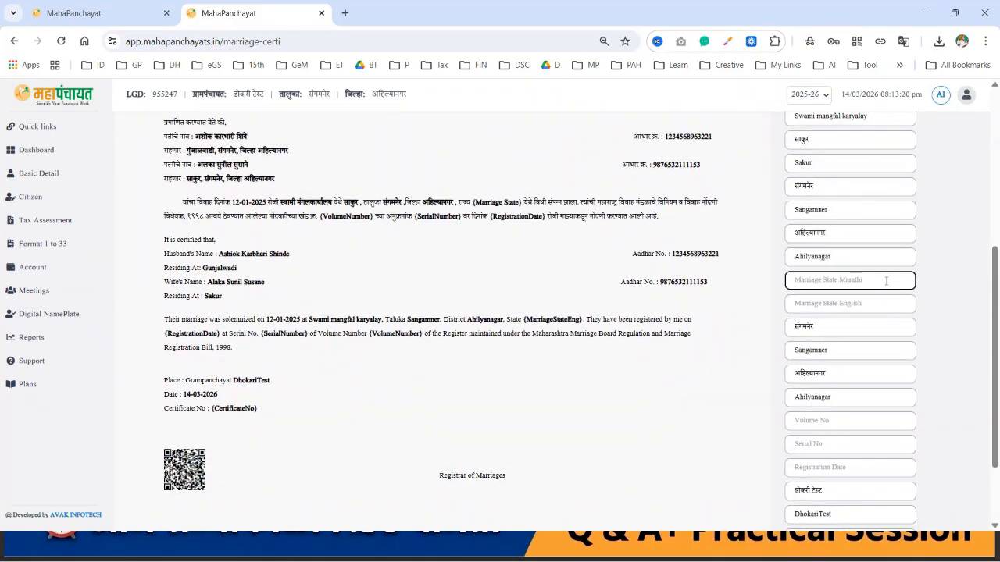
{"action": "key", "text": "alt+shift"}
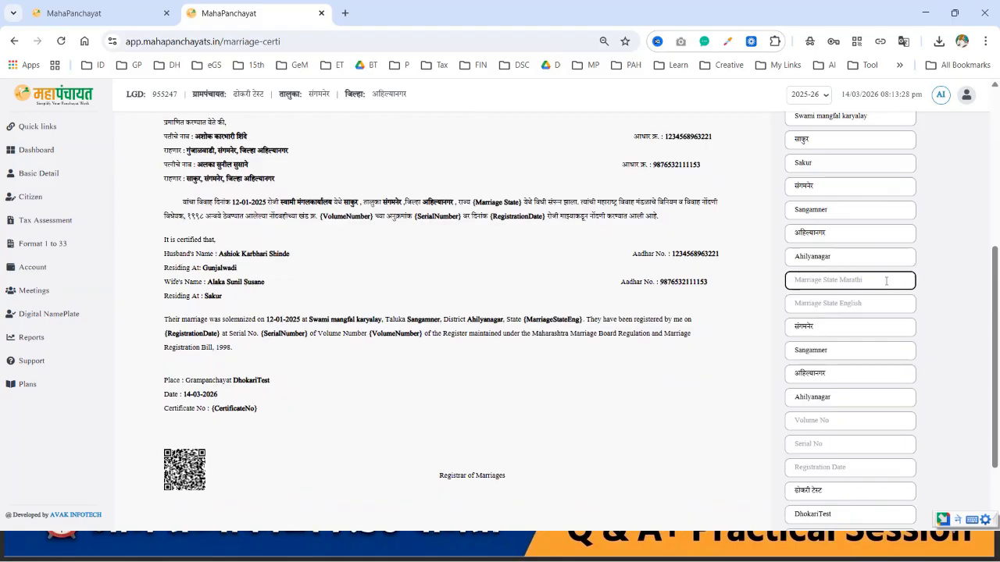
{"action": "type", "text": "महाराष्ट्र"}
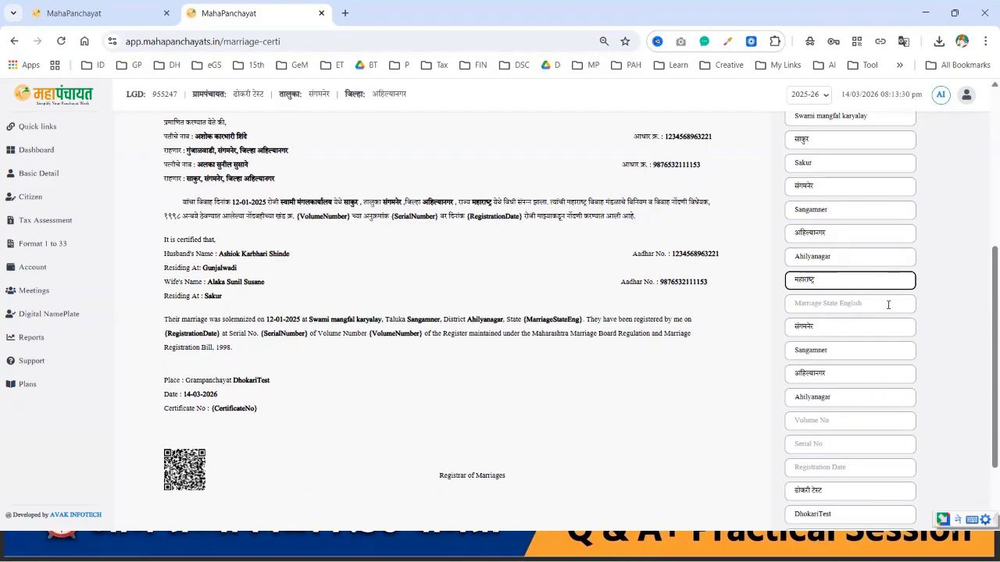
{"action": "left_click", "coordinate": [888, 305]}
{"action": "type", "text": "Mahara"}
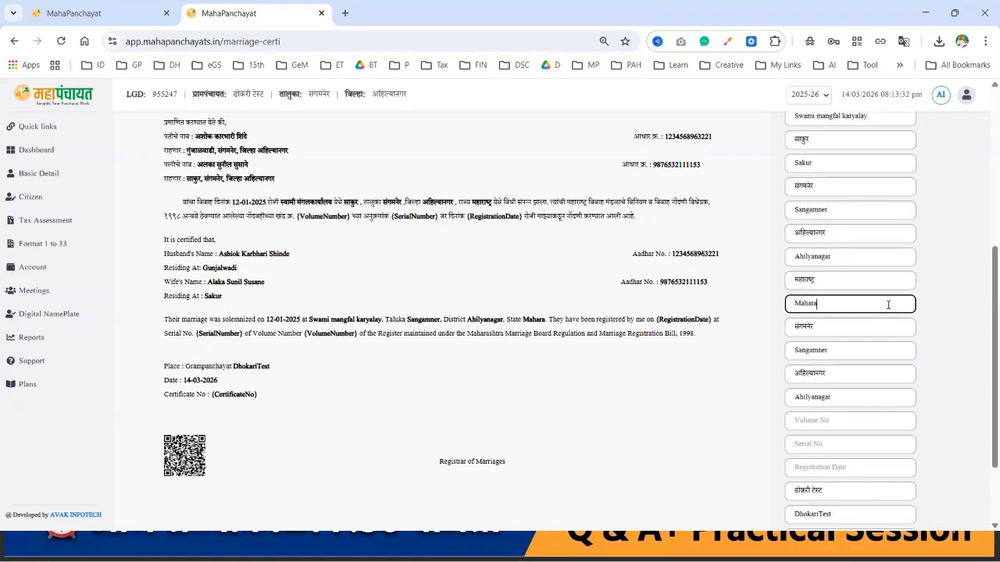
{"action": "type", "text": "shtra"}
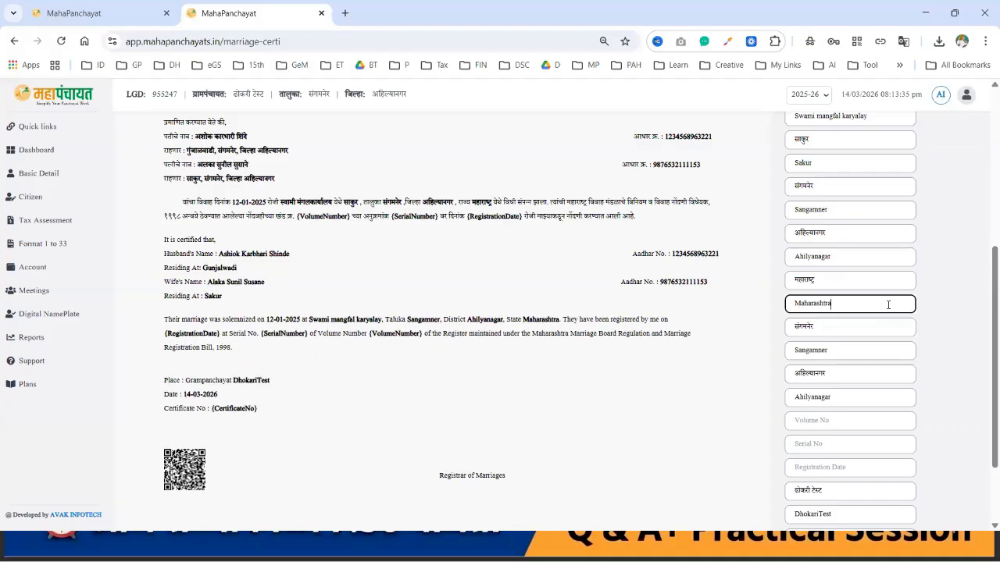
{"action": "scroll", "coordinate": [888, 305], "scroll_direction": "down", "scroll_amount": 2}
Step: Enter volume 2, serial 15 and registration date 14-03-2026, fixing the year
{"action": "left_click", "coordinate": [851, 316]}
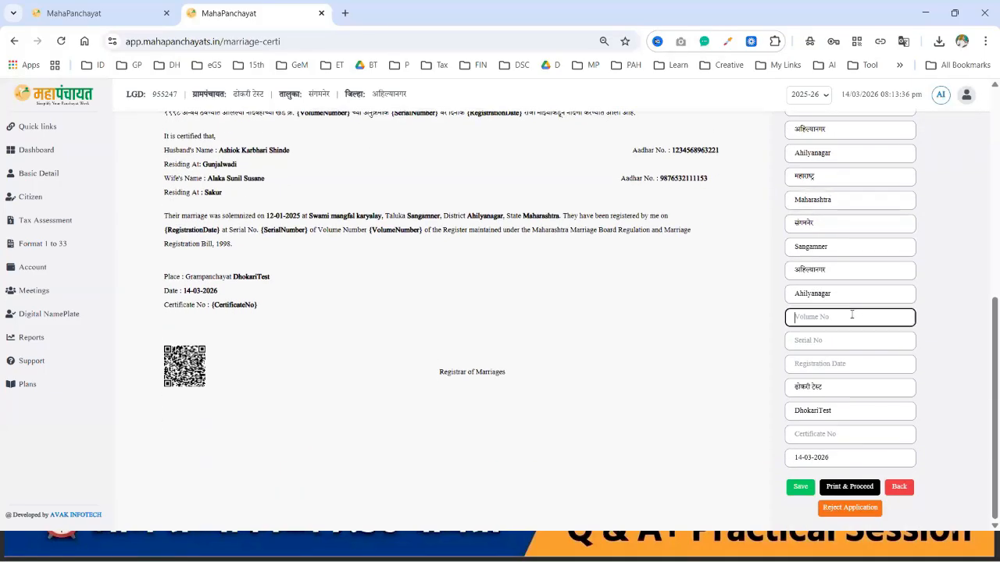
{"action": "scroll", "coordinate": [851, 314], "scroll_direction": "up", "scroll_amount": 2}
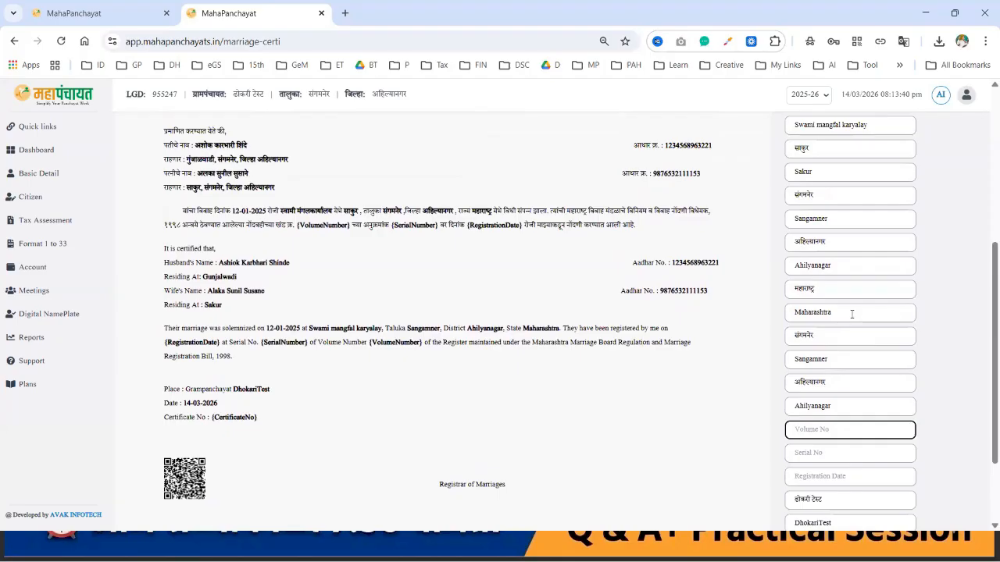
{"action": "scroll", "coordinate": [852, 314], "scroll_direction": "down", "scroll_amount": 2}
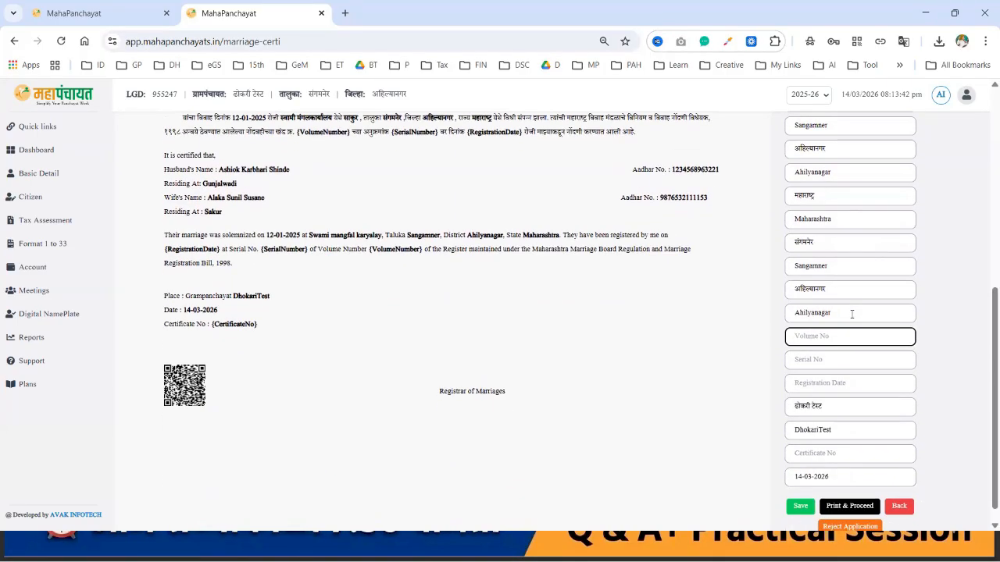
{"action": "type", "text": "2"}
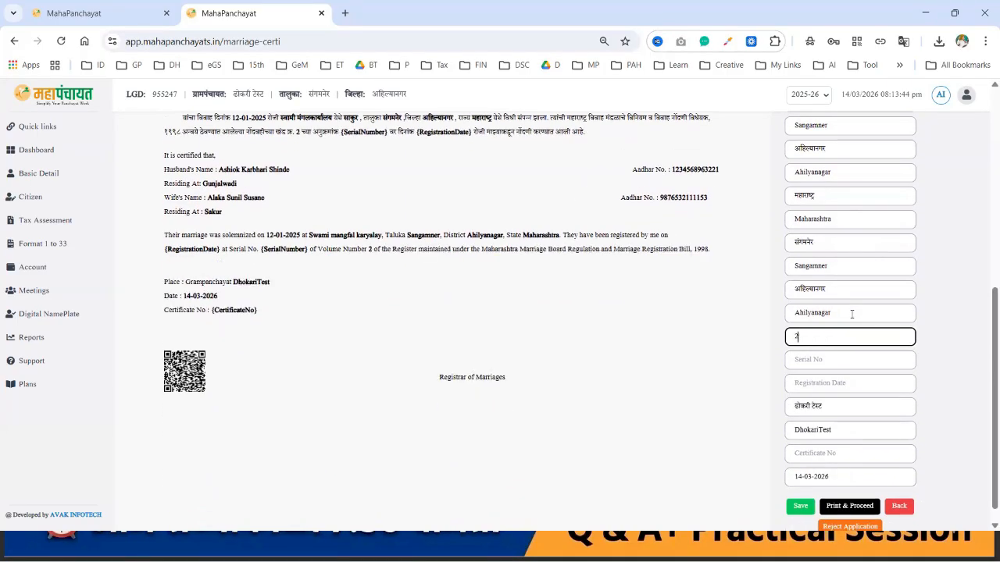
{"action": "scroll", "coordinate": [852, 314], "scroll_direction": "down", "scroll_amount": 1}
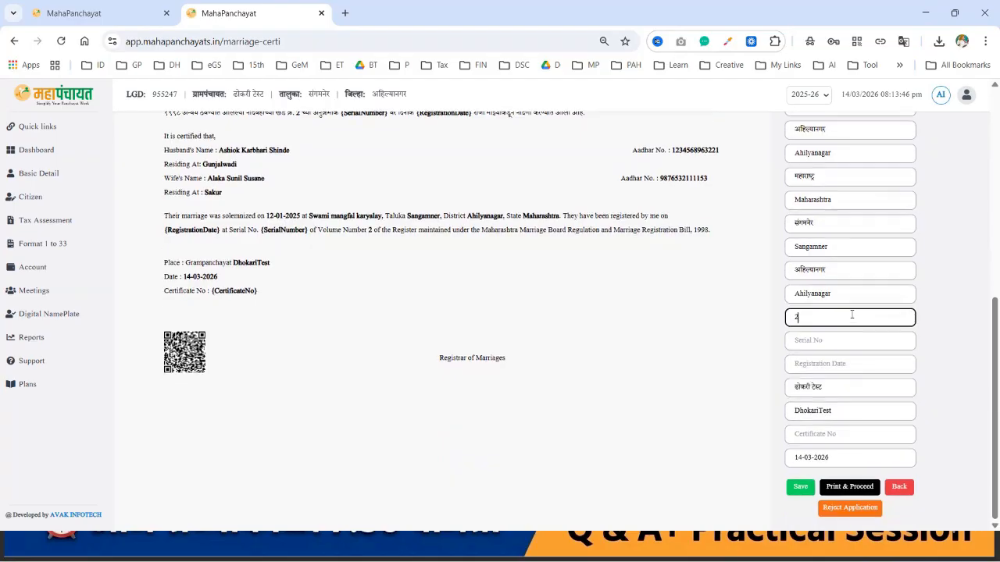
{"action": "left_click", "coordinate": [821, 337]}
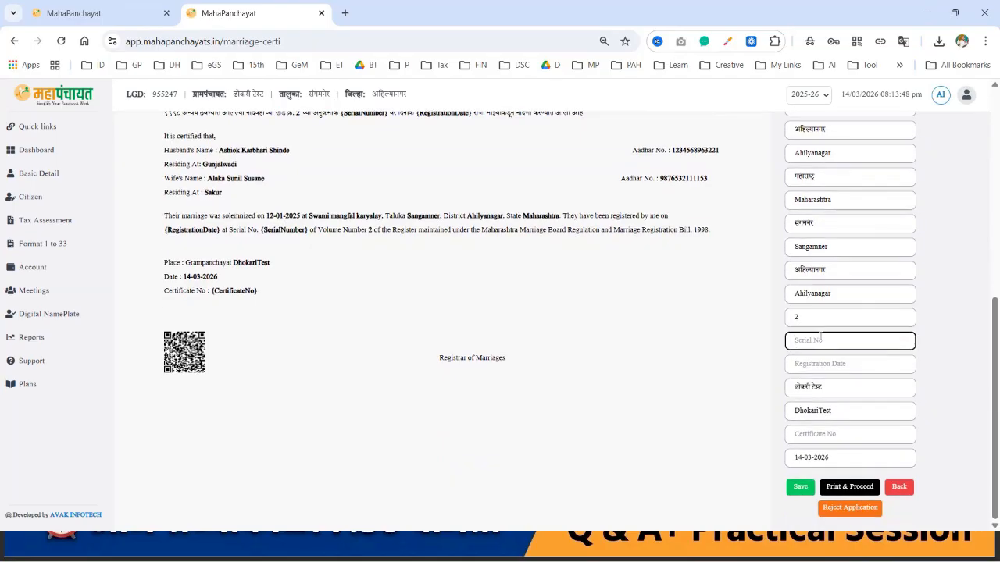
{"action": "type", "text": "15"}
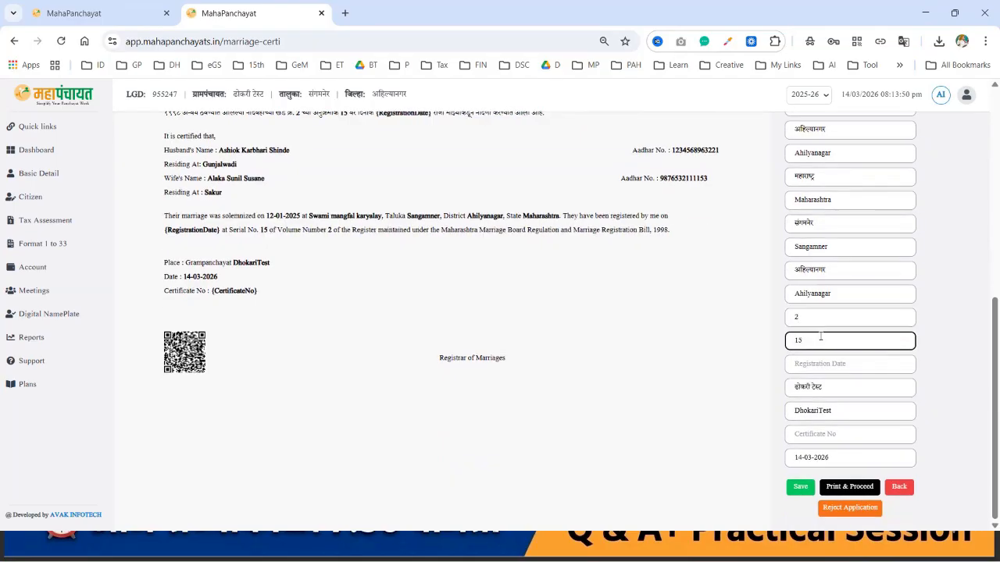
{"action": "left_click", "coordinate": [822, 363]}
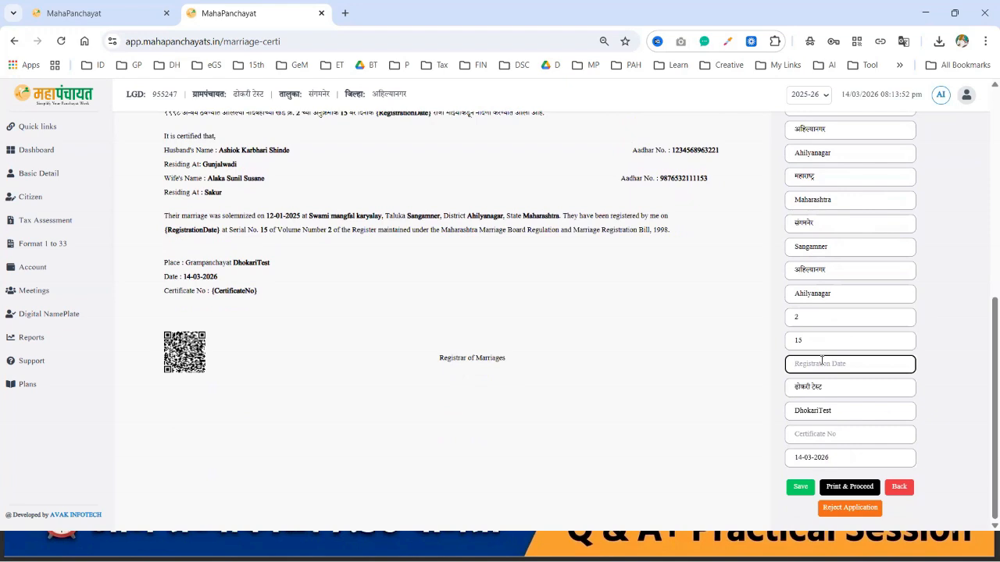
{"action": "type", "text": "14-03-2025"}
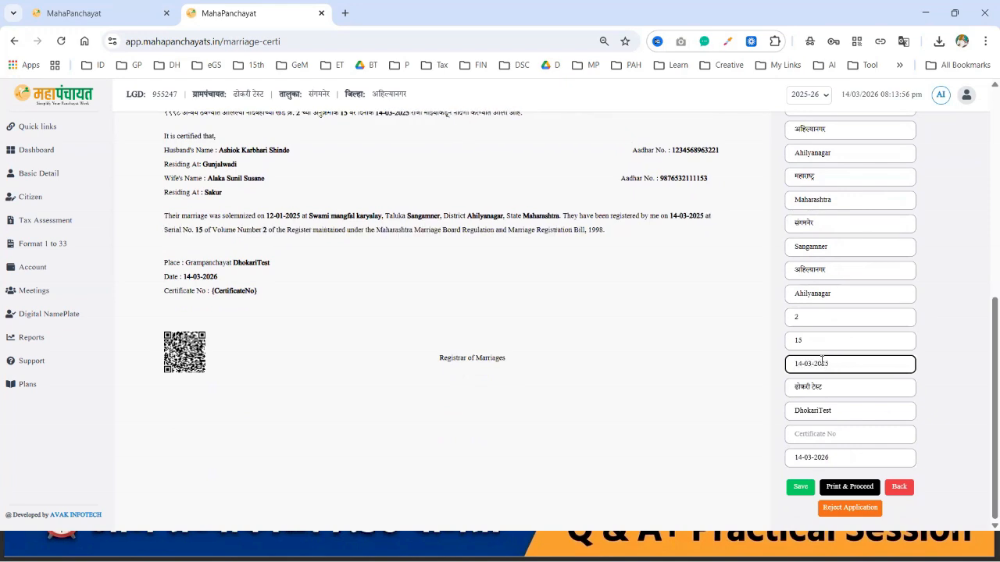
{"action": "key", "text": "BackSpace"}
{"action": "type", "text": "6"}
Step: Copy serial number 15 into the Certificate No field
{"action": "left_click", "coordinate": [822, 432]}
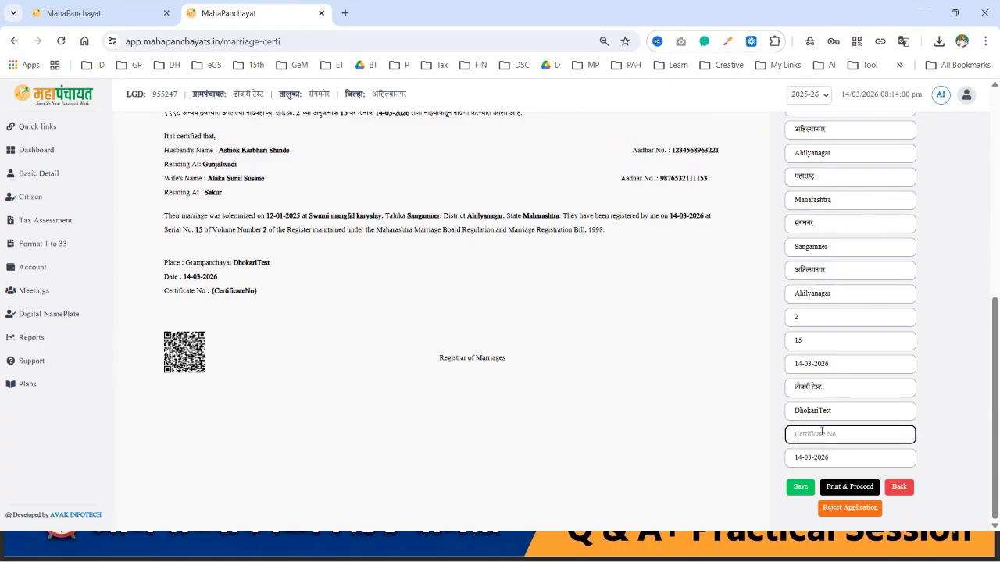
{"action": "double_click", "coordinate": [799, 343]}
{"action": "key", "text": "ctrl+c"}
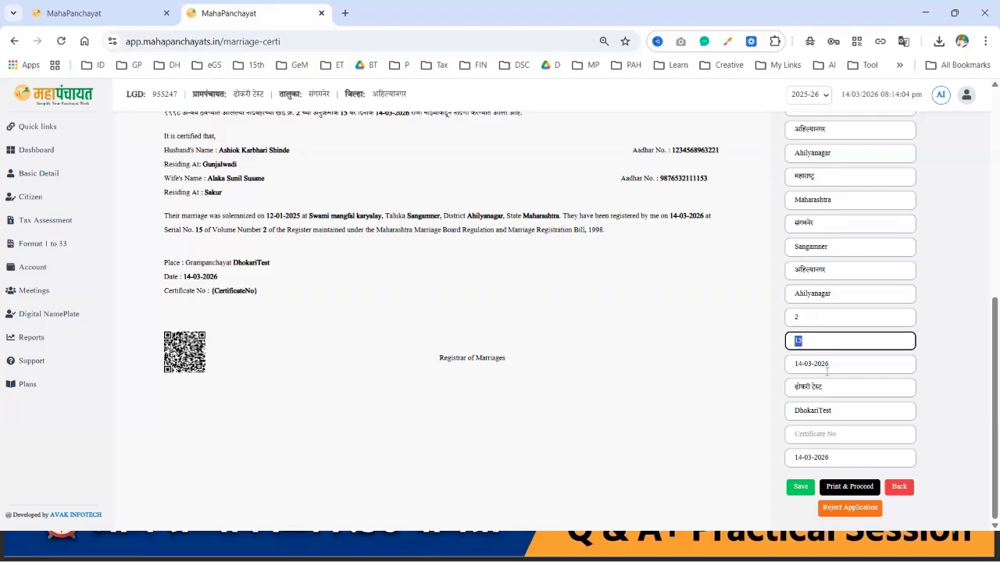
{"action": "left_click", "coordinate": [836, 435]}
{"action": "key", "text": "ctrl+v"}
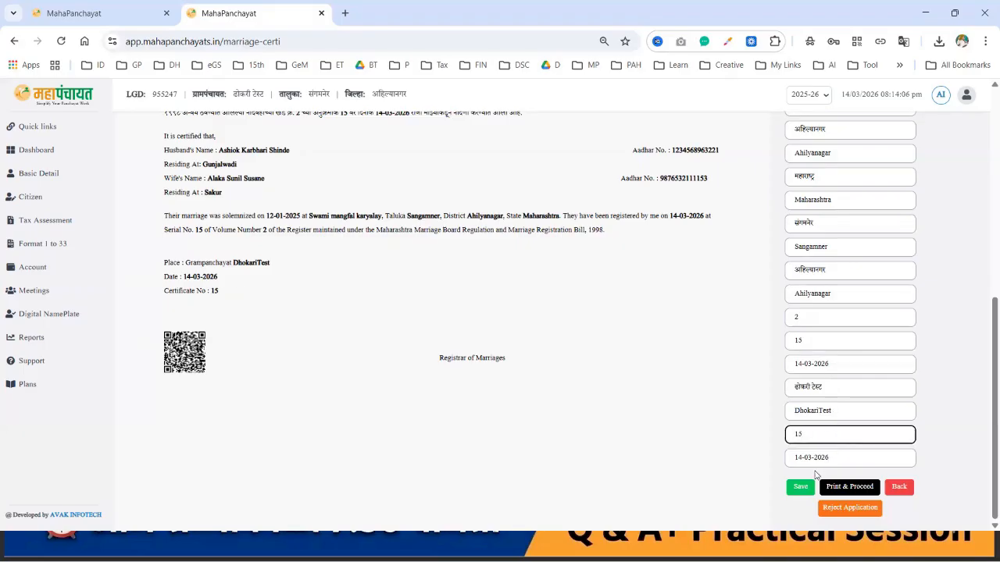
{"action": "scroll", "coordinate": [819, 264], "scroll_direction": "up", "scroll_amount": 5}
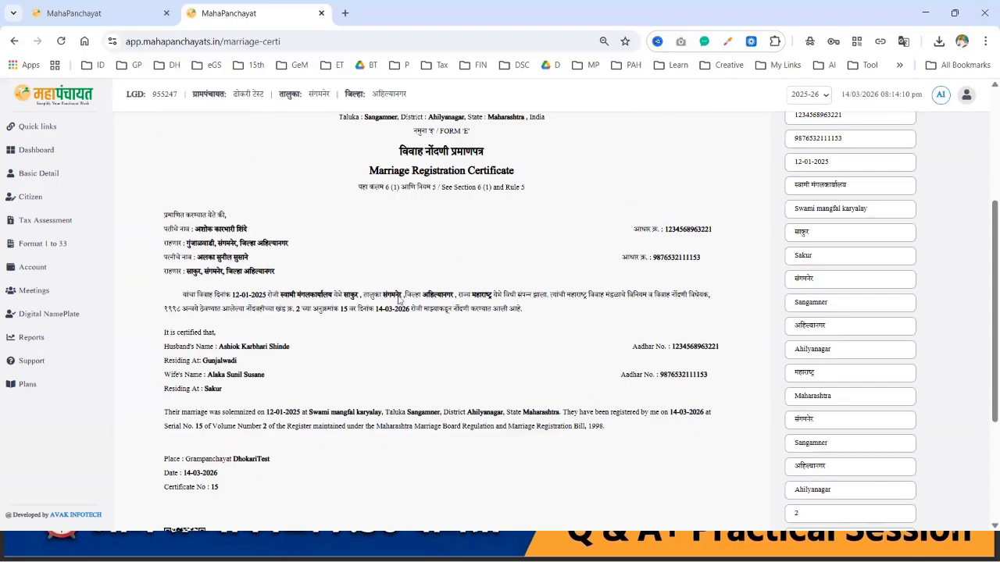
{"action": "scroll", "coordinate": [399, 297], "scroll_direction": "down", "scroll_amount": 3}
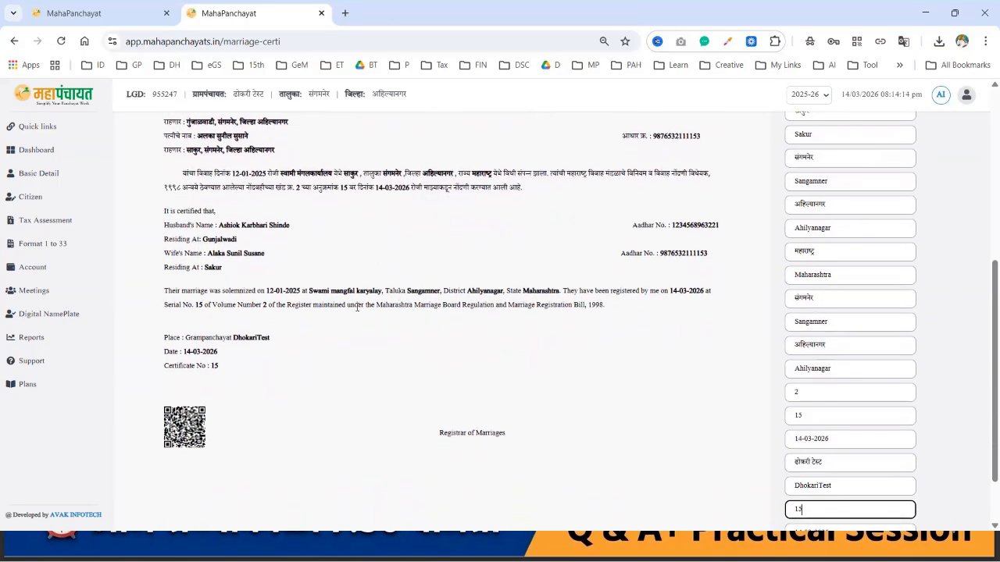
{"action": "scroll", "coordinate": [639, 352], "scroll_direction": "down", "scroll_amount": 1}
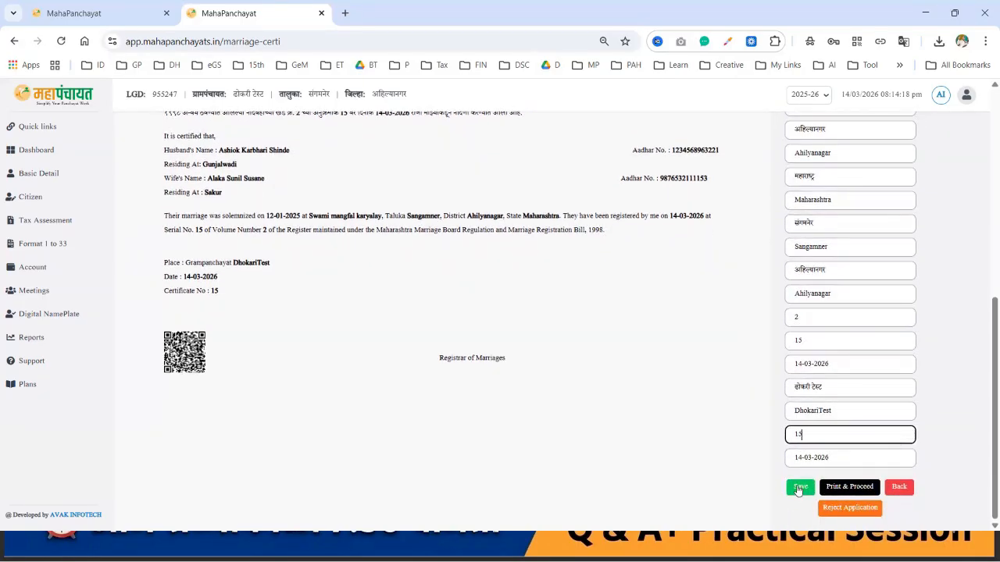
Step: Save the certificate, back out of Reject Application, and proceed to Print & Proceed
{"action": "left_click", "coordinate": [805, 491]}
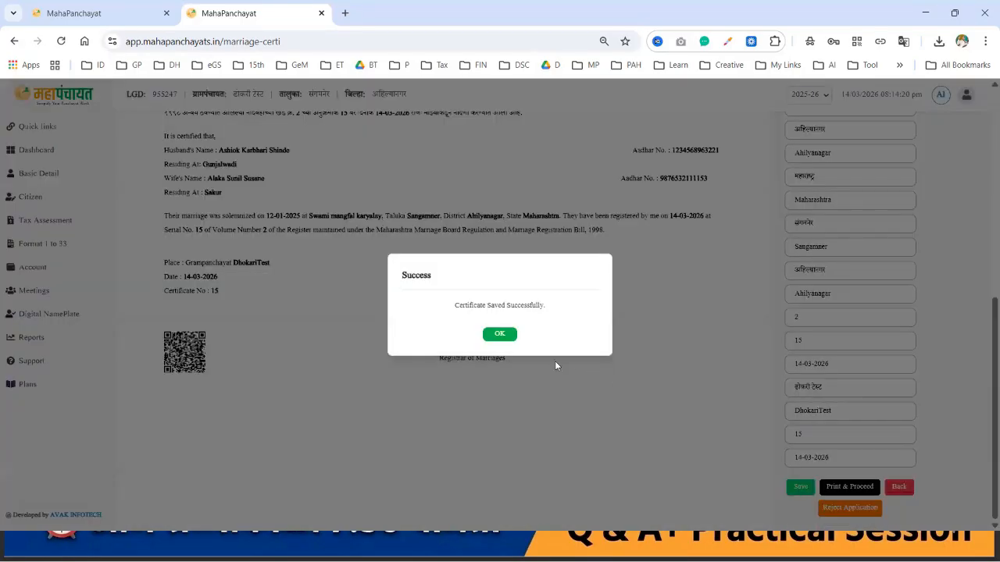
{"action": "left_click", "coordinate": [512, 338]}
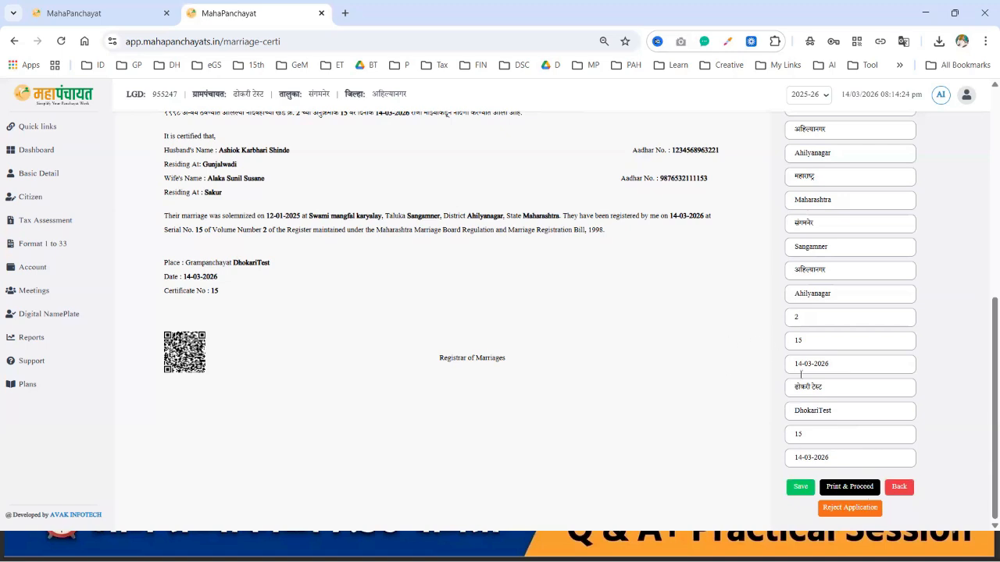
{"action": "left_click", "coordinate": [865, 518]}
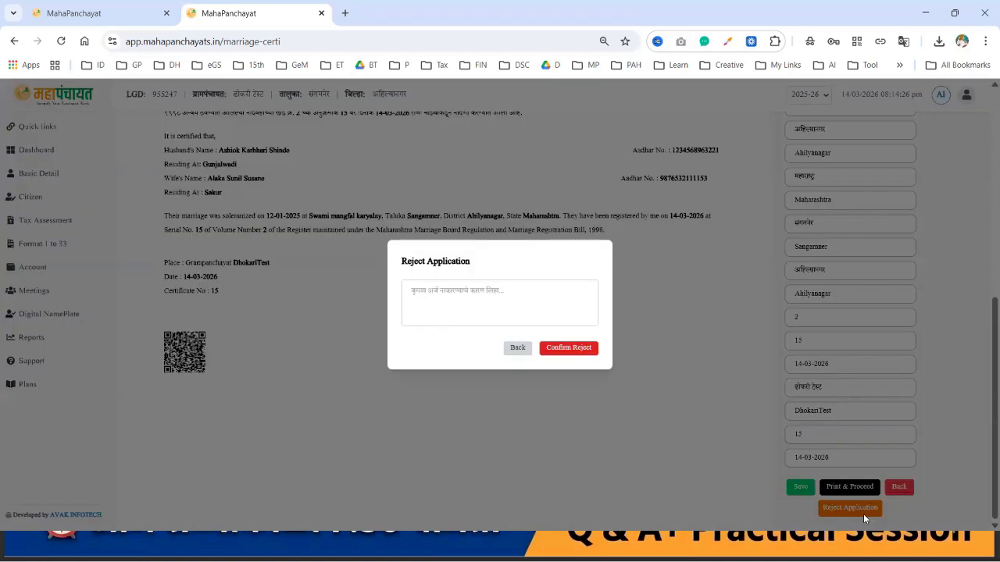
{"action": "left_click", "coordinate": [517, 349]}
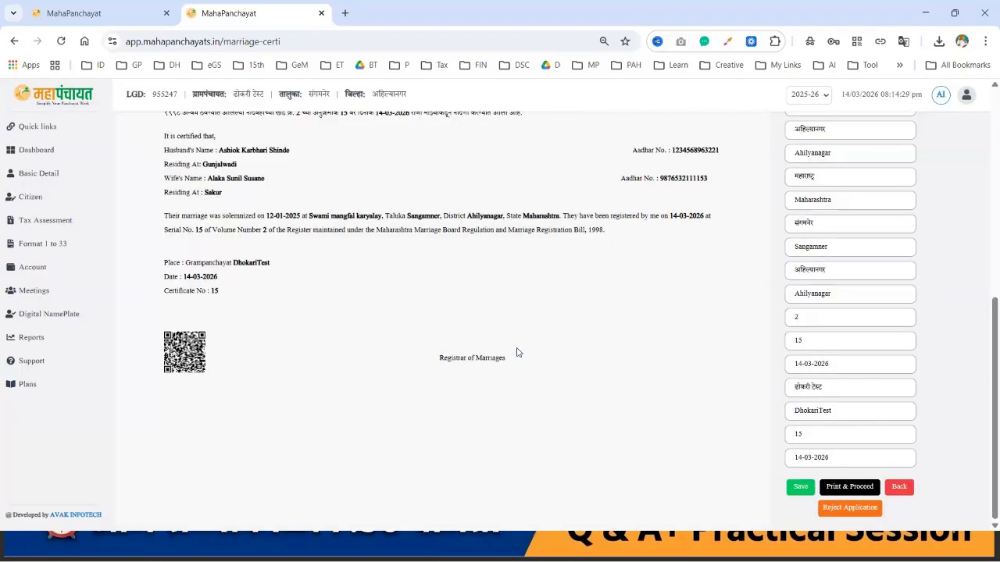
{"action": "left_click", "coordinate": [848, 488]}
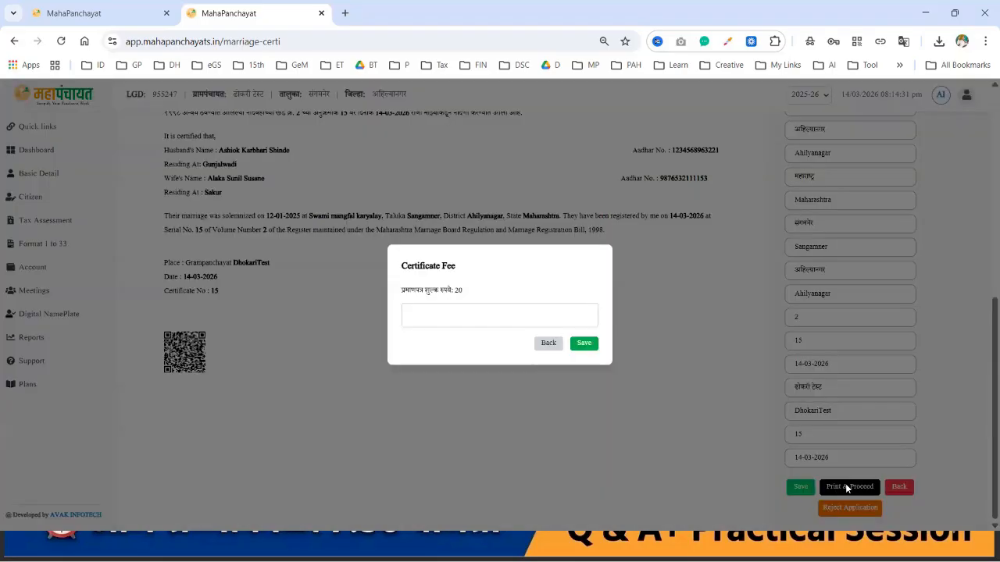
Step: Enter a certificate fee of 20 and confirm to generate the certificate PDF
{"action": "left_click", "coordinate": [511, 317]}
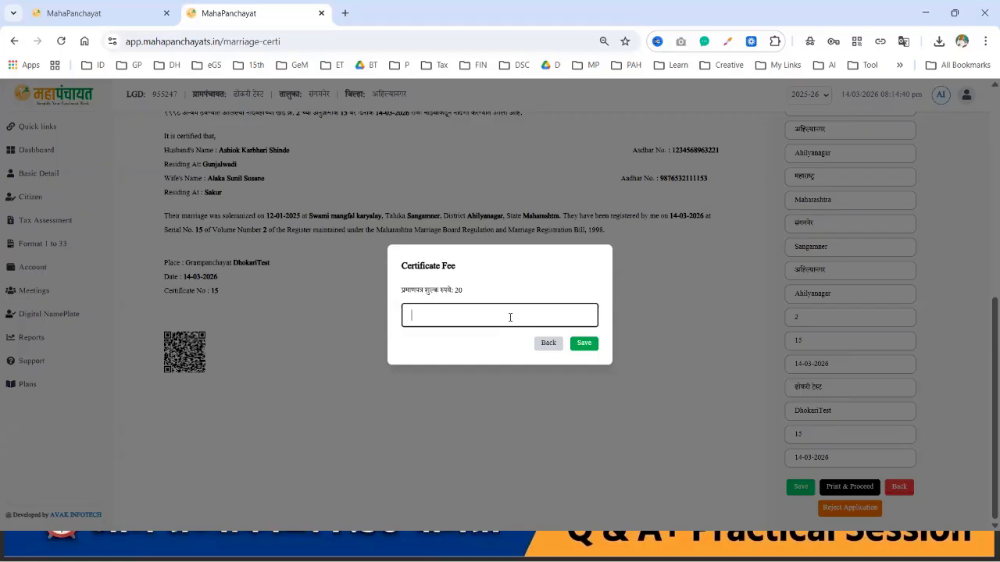
{"action": "type", "text": "20"}
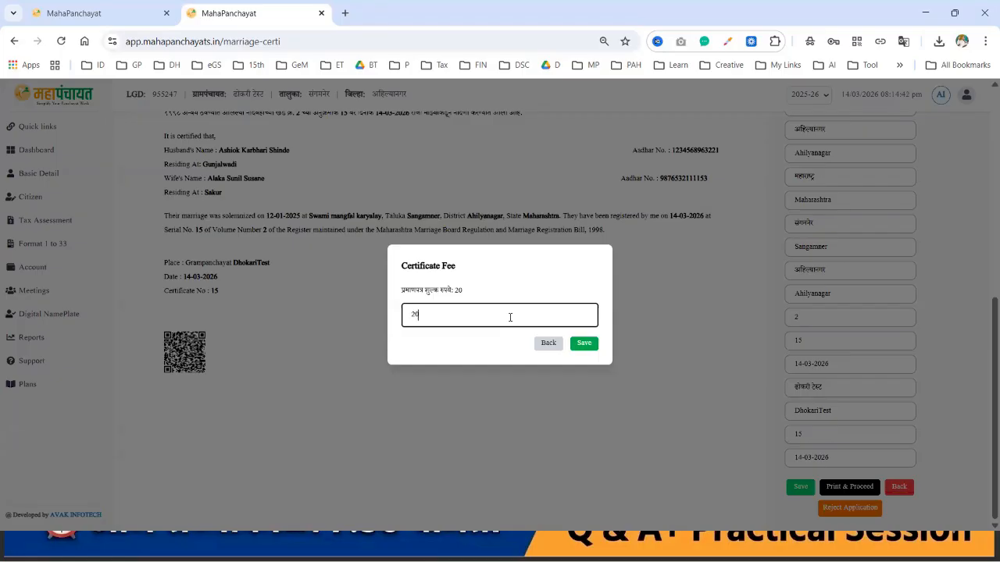
{"action": "left_click", "coordinate": [588, 346]}
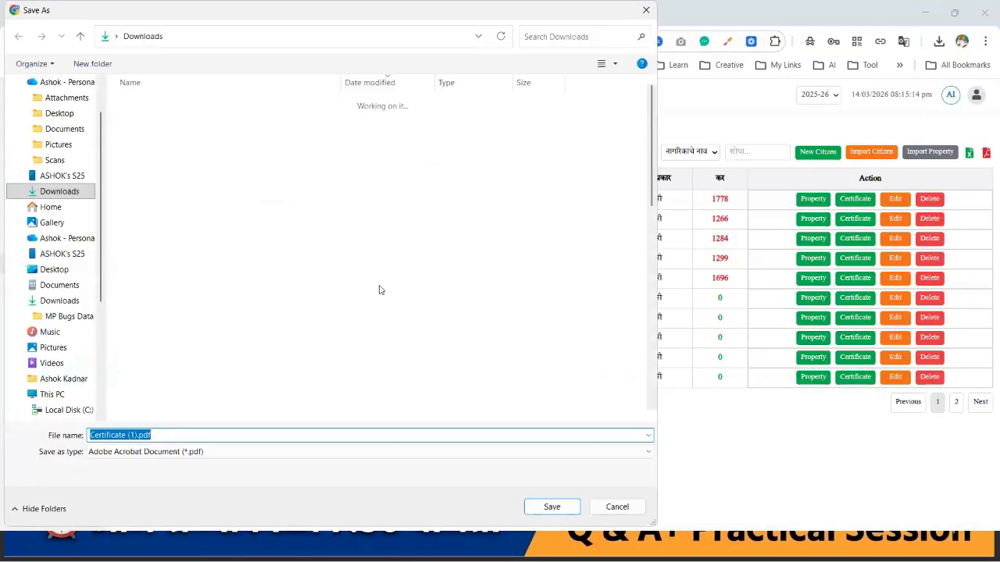
Step: Save the certificate as Certificate (1).pdf in Downloads and open it from the downloads panel
{"action": "left_click", "coordinate": [552, 507]}
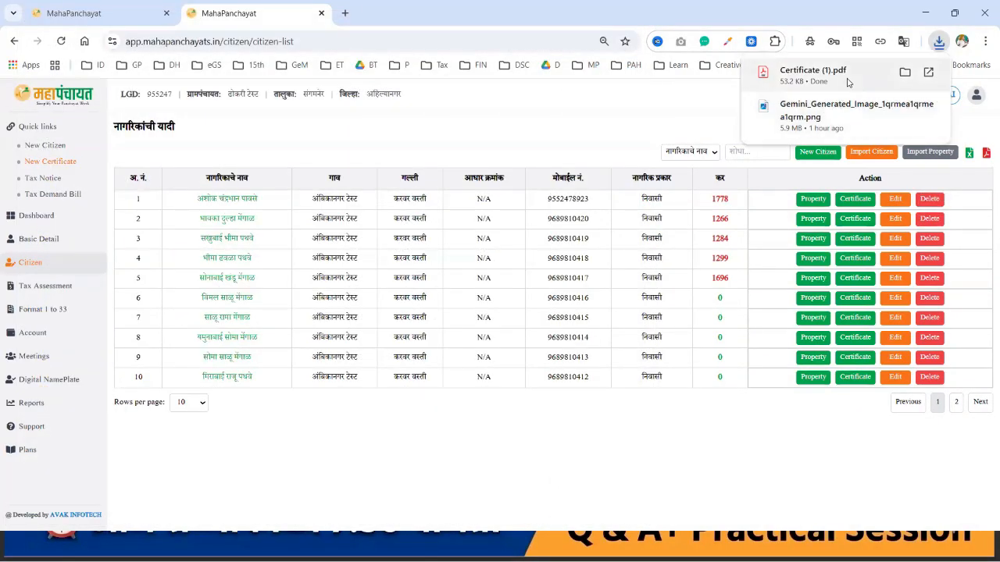
{"action": "left_click", "coordinate": [813, 74]}
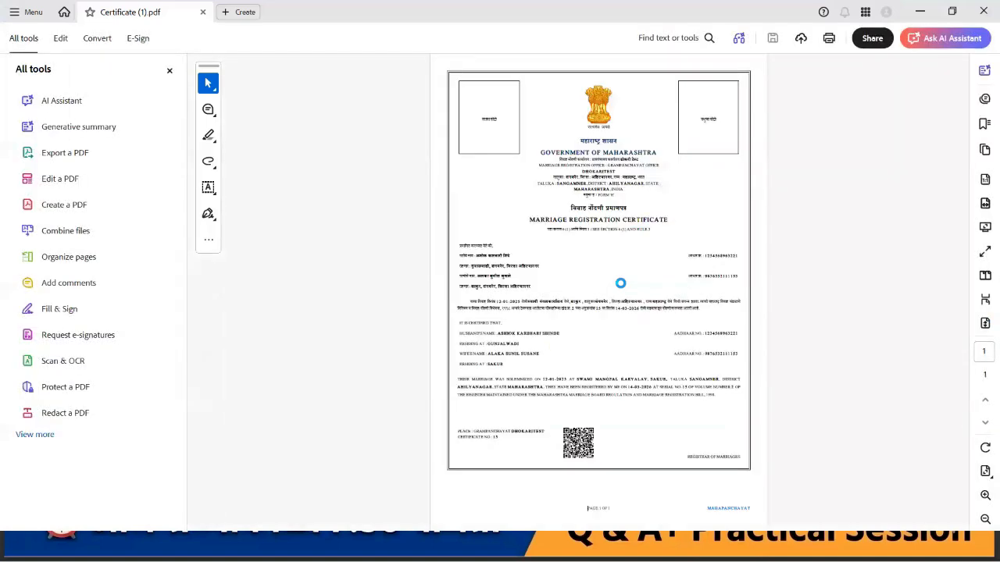
Step: Widen the page, inspect the certificate details and enlarged QR code in Acrobat, then close Acrobat
{"action": "left_click", "coordinate": [169, 71]}
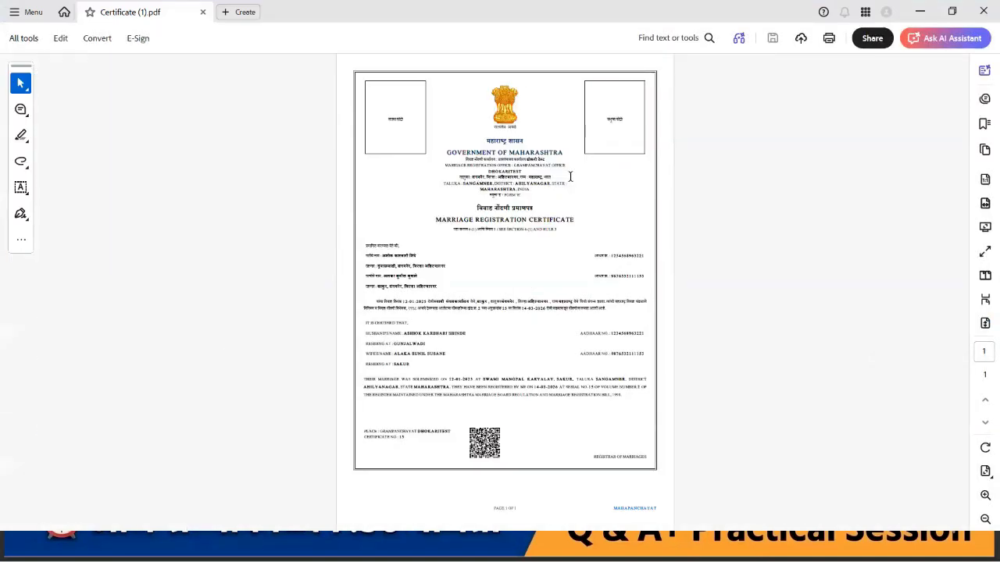
{"action": "scroll", "coordinate": [570, 182], "scroll_direction": "up", "scroll_amount": 1}
{"action": "scroll", "coordinate": [570, 181], "scroll_direction": "up", "scroll_amount": 1}
{"action": "scroll", "coordinate": [570, 182], "scroll_direction": "up", "scroll_amount": 1}
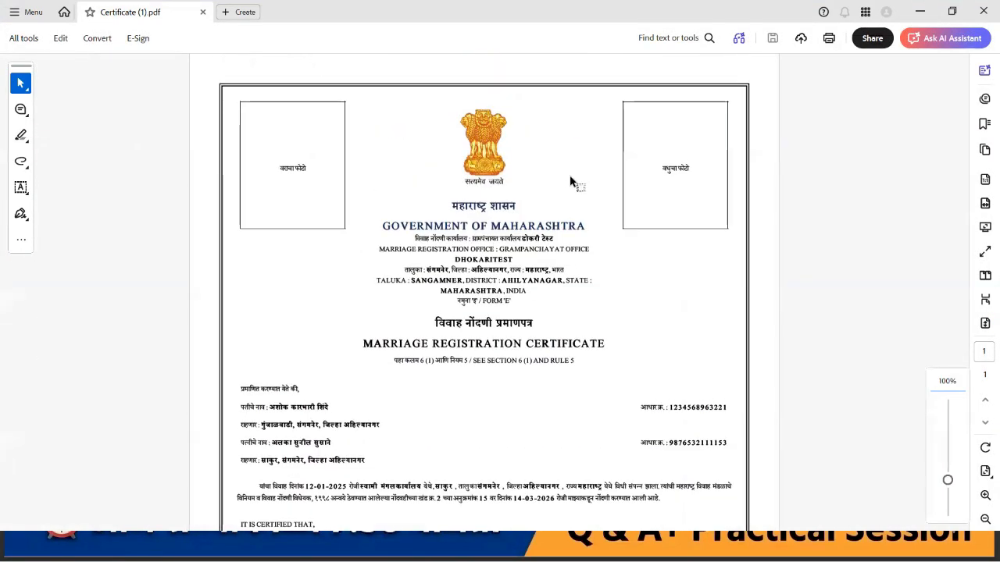
{"action": "scroll", "coordinate": [570, 181], "scroll_direction": "up", "scroll_amount": 1}
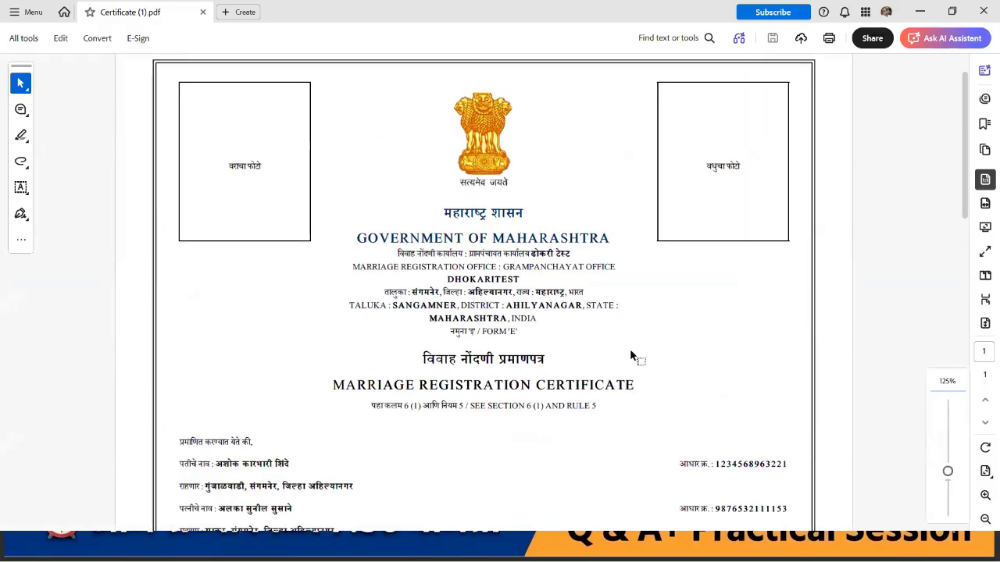
{"action": "scroll", "coordinate": [630, 356], "scroll_direction": "down", "scroll_amount": 4}
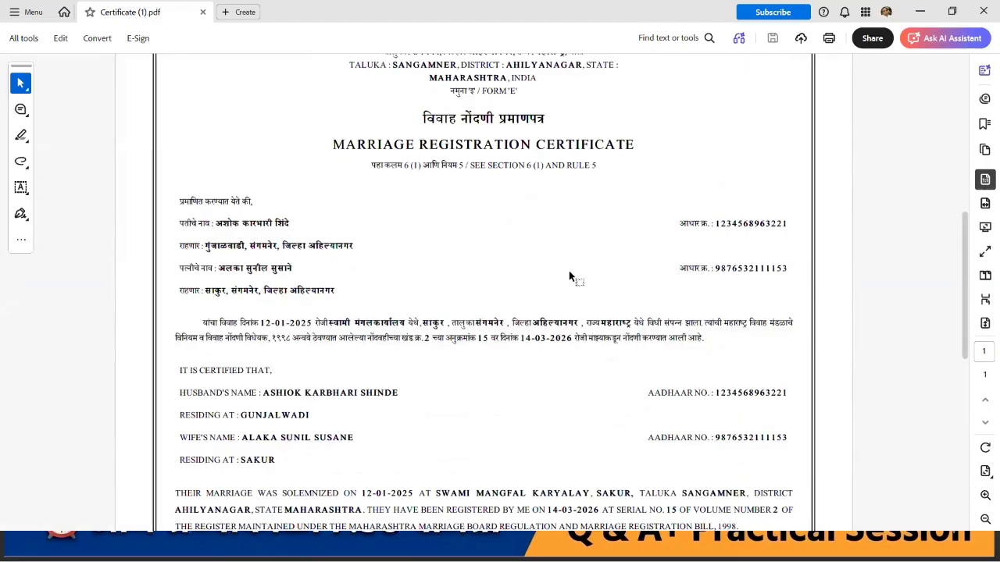
{"action": "scroll", "coordinate": [569, 270], "scroll_direction": "down", "scroll_amount": 3}
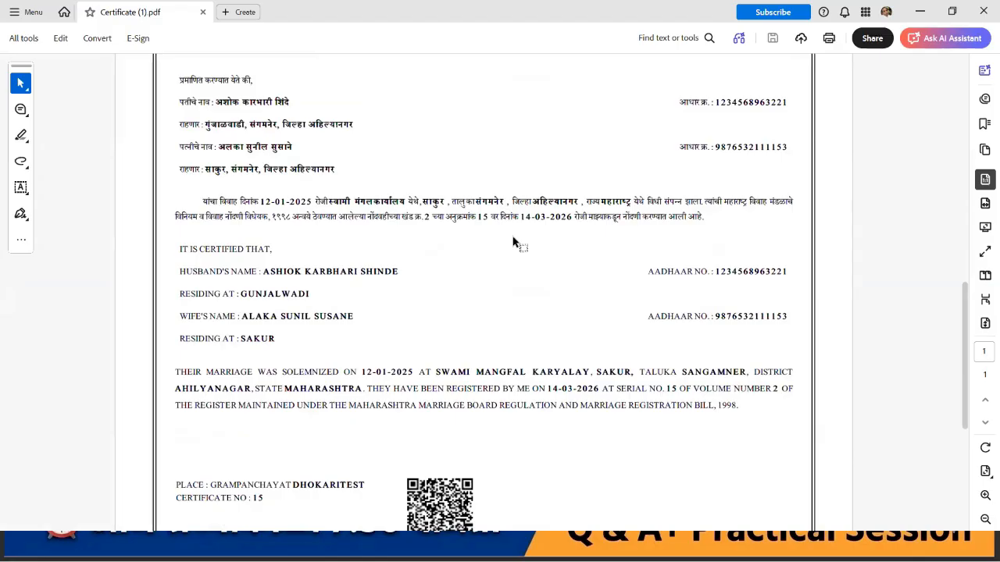
{"action": "scroll", "coordinate": [513, 242], "scroll_direction": "down", "scroll_amount": 1}
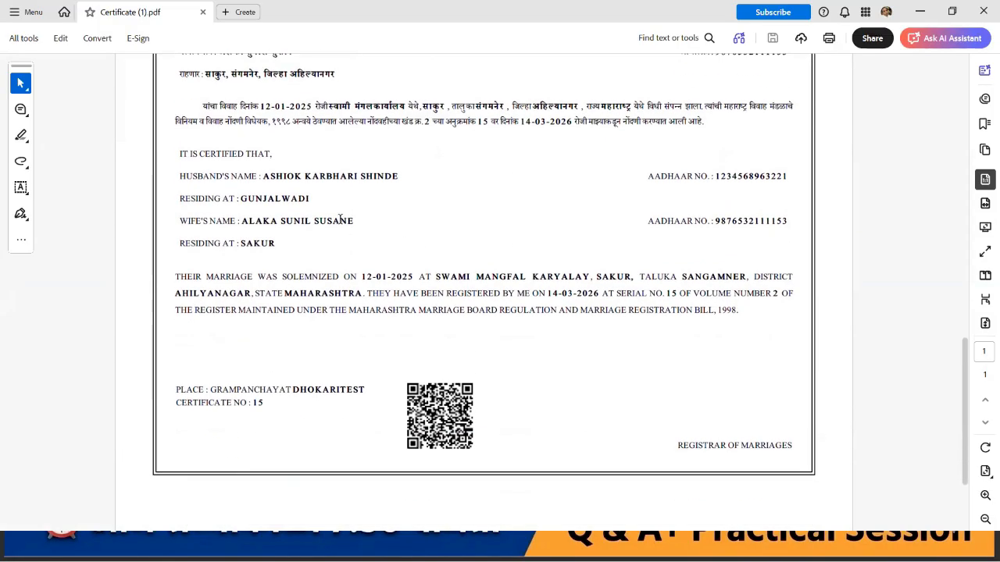
{"action": "scroll", "coordinate": [339, 224], "scroll_direction": "up", "scroll_amount": 2}
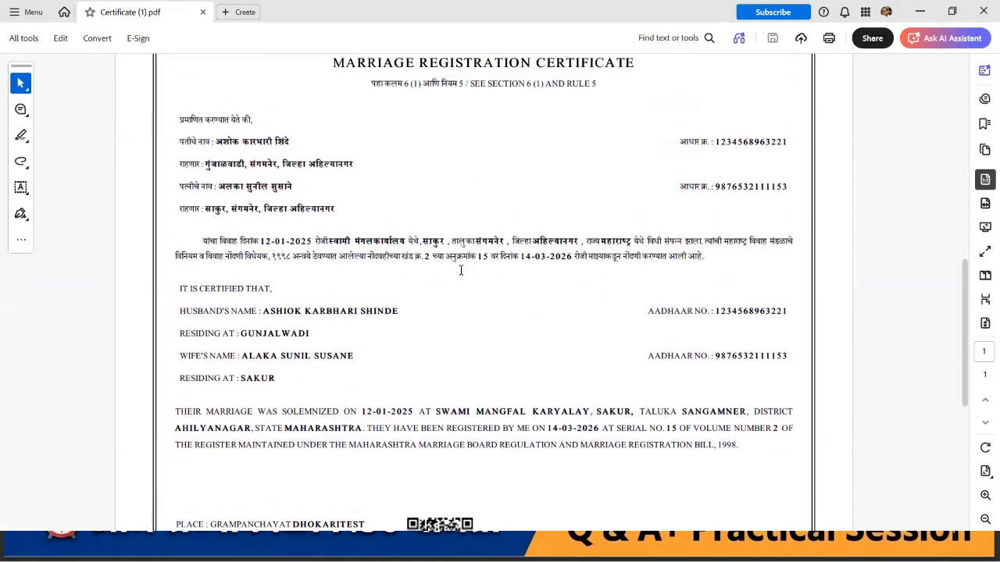
{"action": "scroll", "coordinate": [460, 270], "scroll_direction": "down", "scroll_amount": 5}
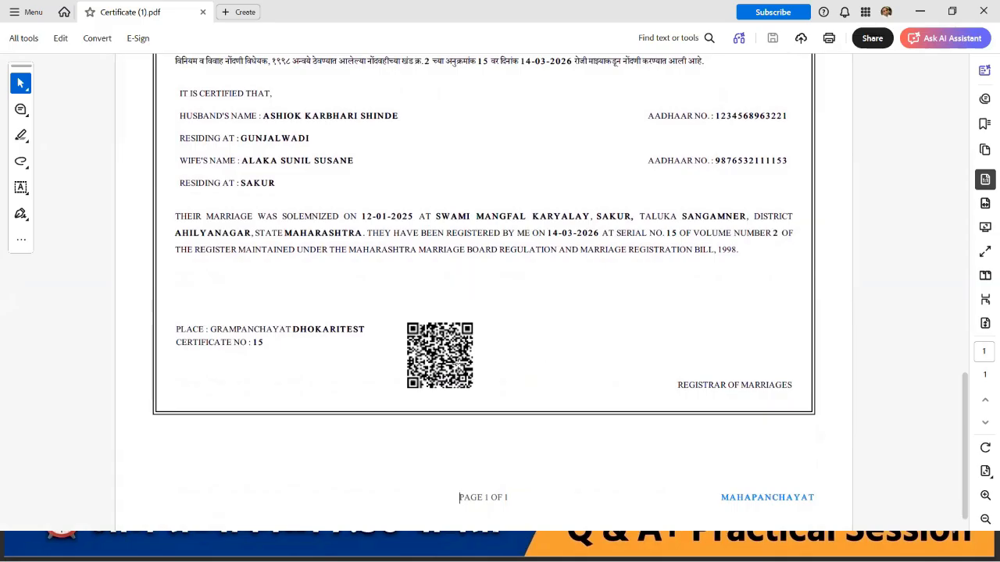
{"action": "scroll", "coordinate": [585, 352], "scroll_direction": "down", "scroll_amount": 1}
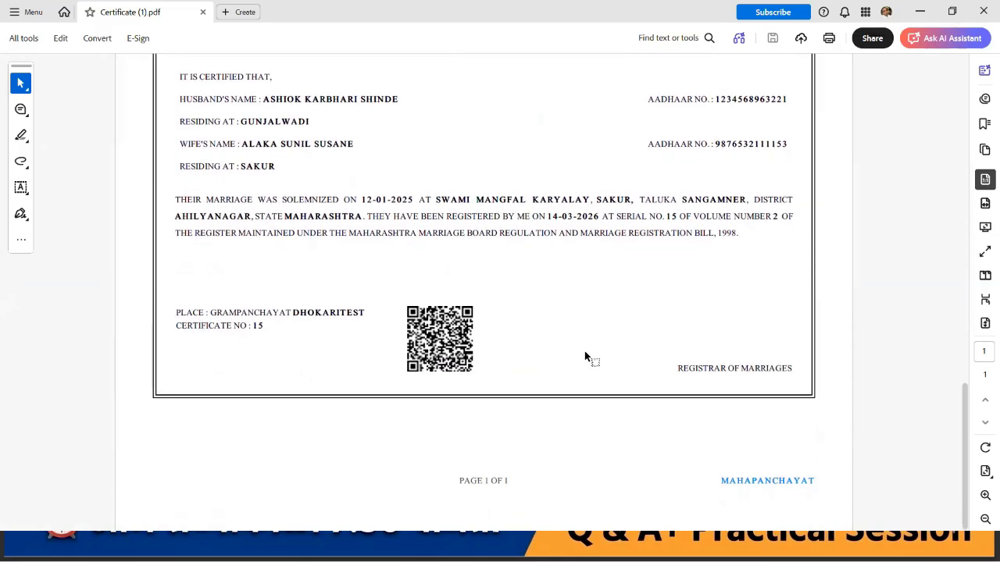
{"action": "scroll", "coordinate": [585, 358], "scroll_direction": "up", "scroll_amount": 6}
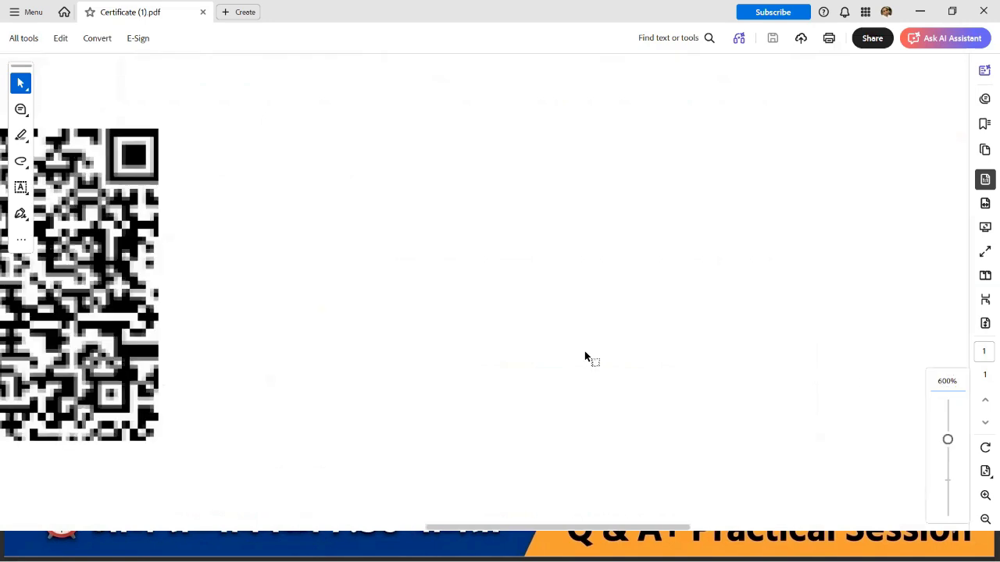
{"action": "scroll", "coordinate": [584, 358], "scroll_direction": "left", "scroll_amount": 4}
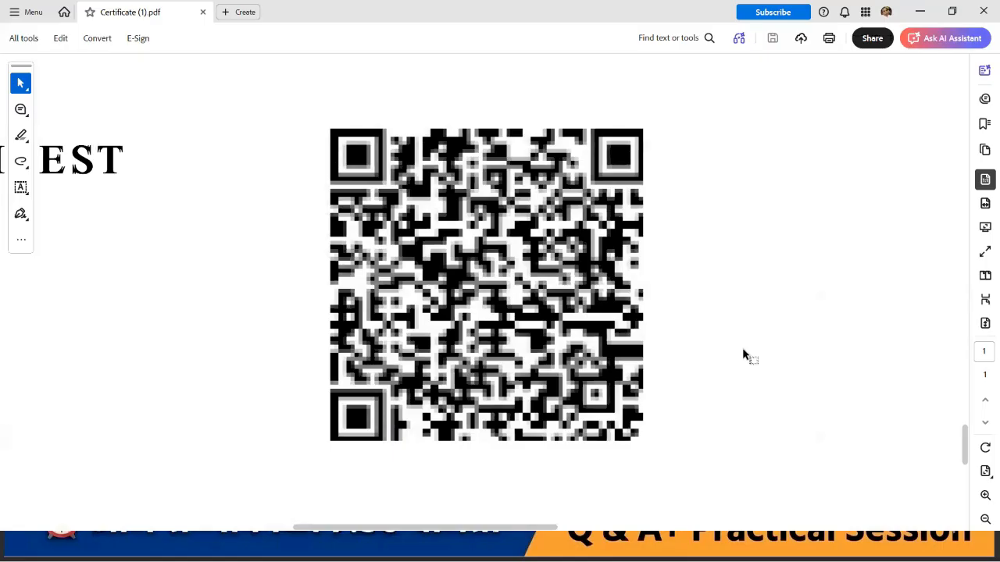
{"action": "scroll", "coordinate": [661, 212], "scroll_direction": "down", "scroll_amount": 5}
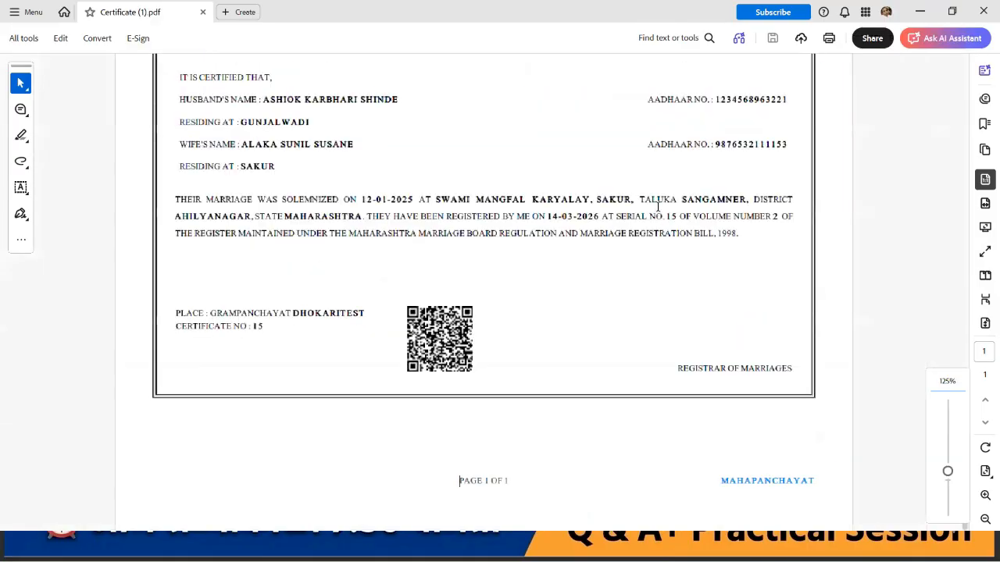
{"action": "scroll", "coordinate": [659, 207], "scroll_direction": "down", "scroll_amount": 3}
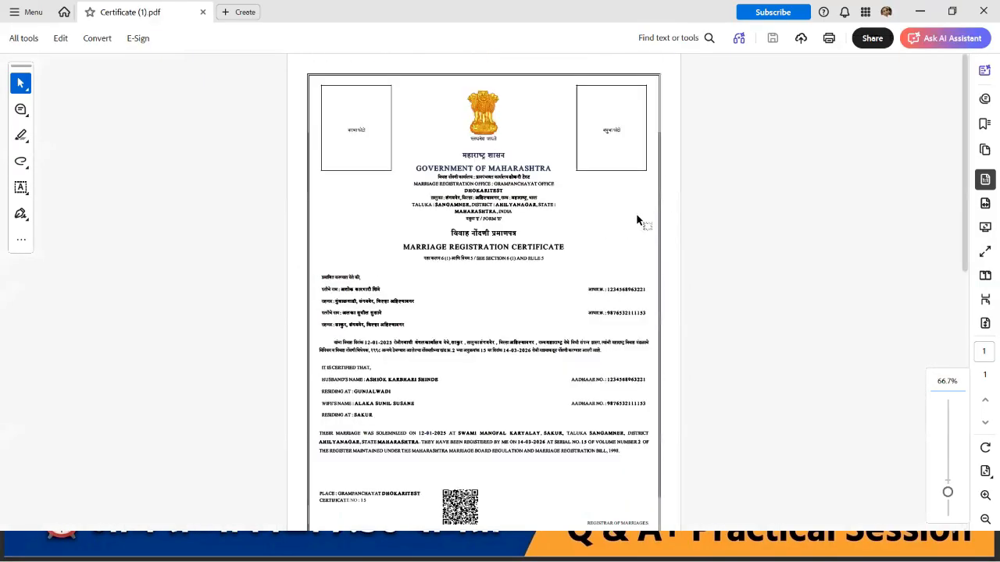
{"action": "scroll", "coordinate": [637, 220], "scroll_direction": "up", "scroll_amount": 2}
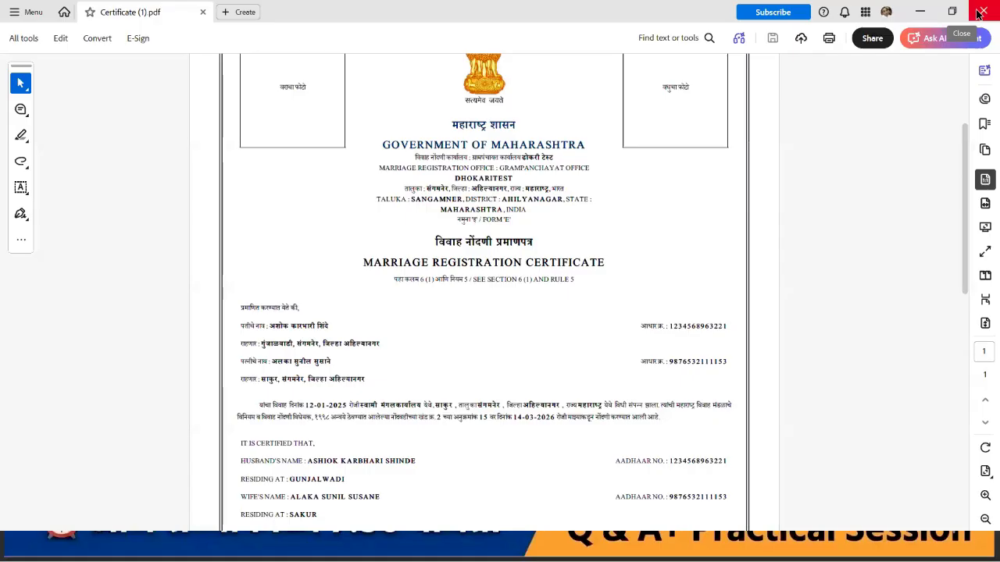
{"action": "left_click", "coordinate": [977, 13]}
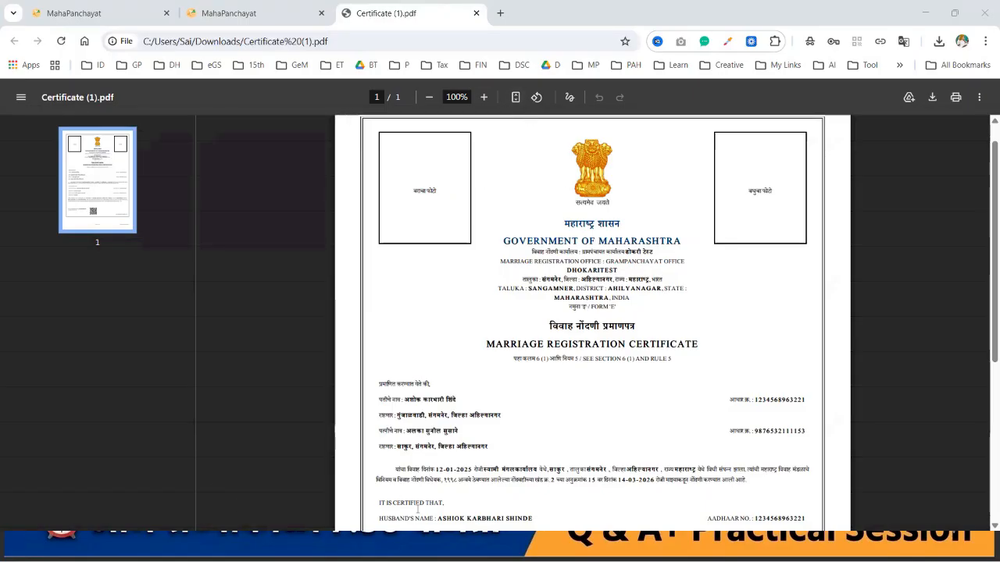
Step: Fit Certificate (1).pdf to the page in Chrome and review it, then return to the citizen list
{"action": "key", "text": "XF86AudioRaiseVolume"}
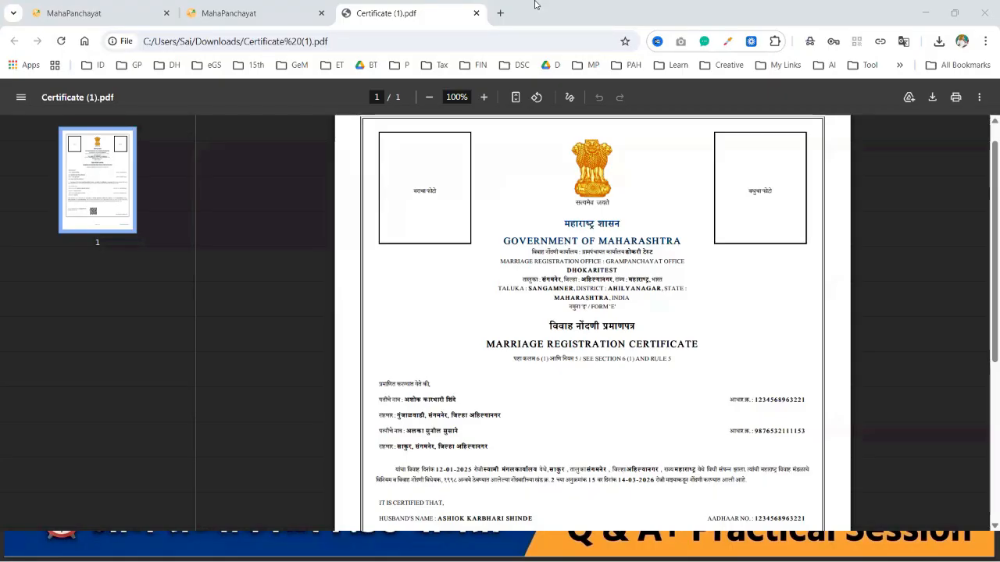
{"action": "left_click", "coordinate": [515, 99]}
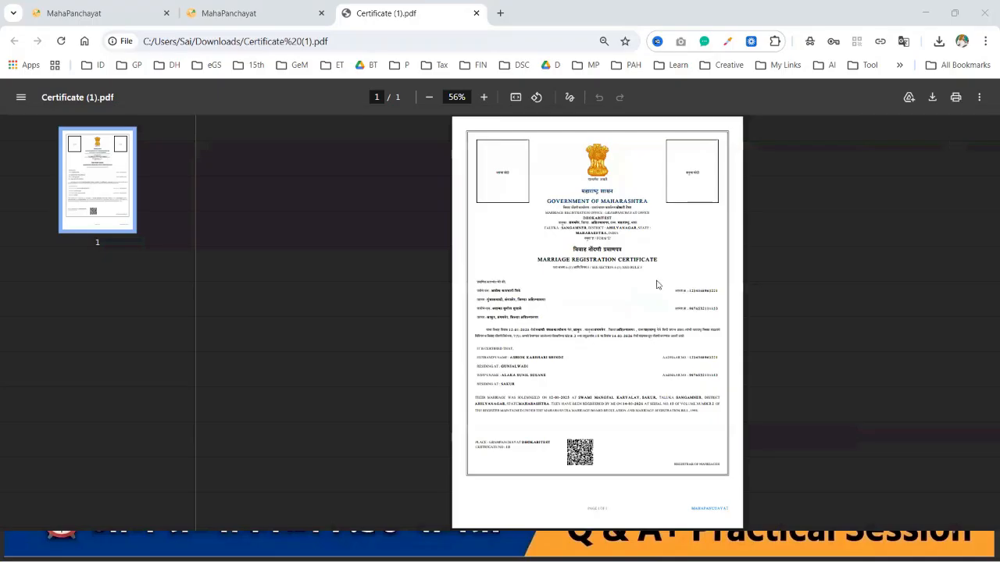
{"action": "scroll", "coordinate": [656, 286], "scroll_direction": "up", "scroll_amount": 2}
{"action": "scroll", "coordinate": [657, 285], "scroll_direction": "up", "scroll_amount": 4}
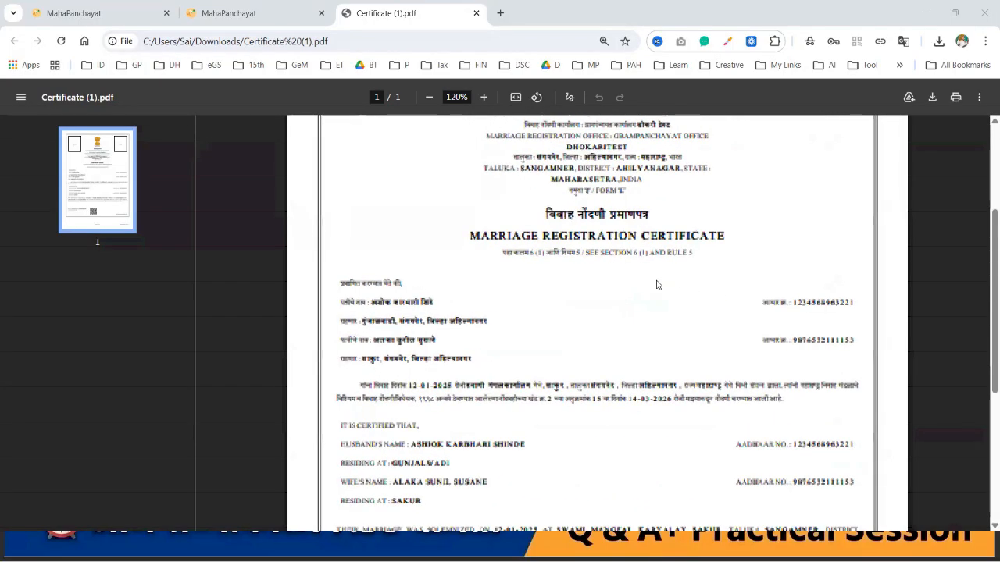
{"action": "scroll", "coordinate": [656, 285], "scroll_direction": "up", "scroll_amount": 2}
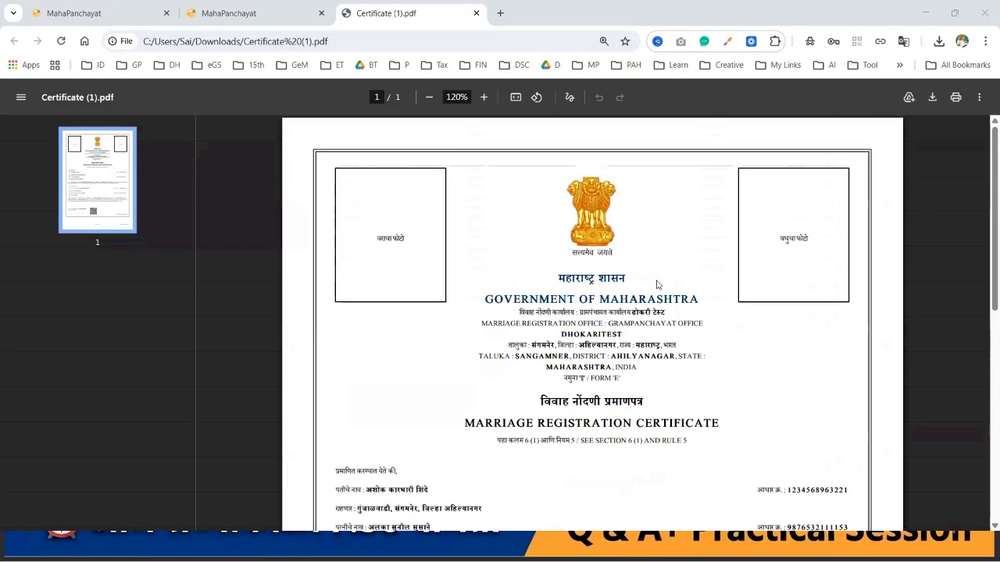
{"action": "scroll", "coordinate": [657, 285], "scroll_direction": "down", "scroll_amount": 3}
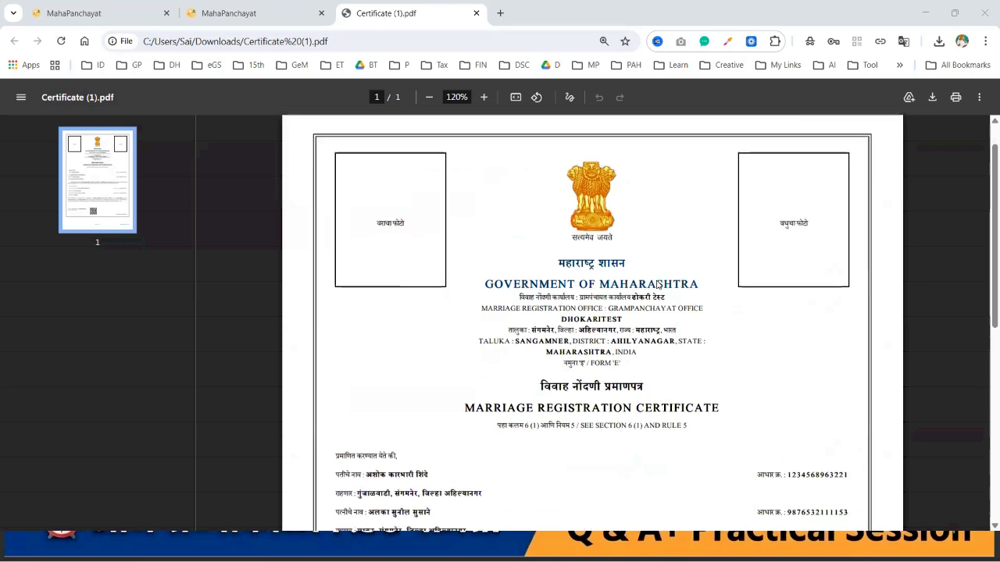
{"action": "scroll", "coordinate": [657, 285], "scroll_direction": "down", "scroll_amount": 3}
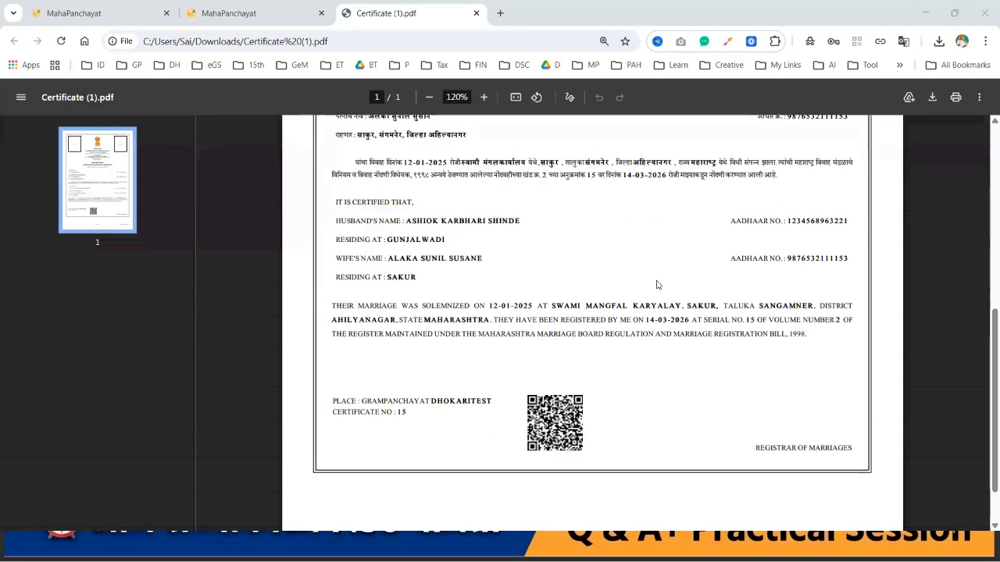
{"action": "scroll", "coordinate": [656, 286], "scroll_direction": "up", "scroll_amount": 6}
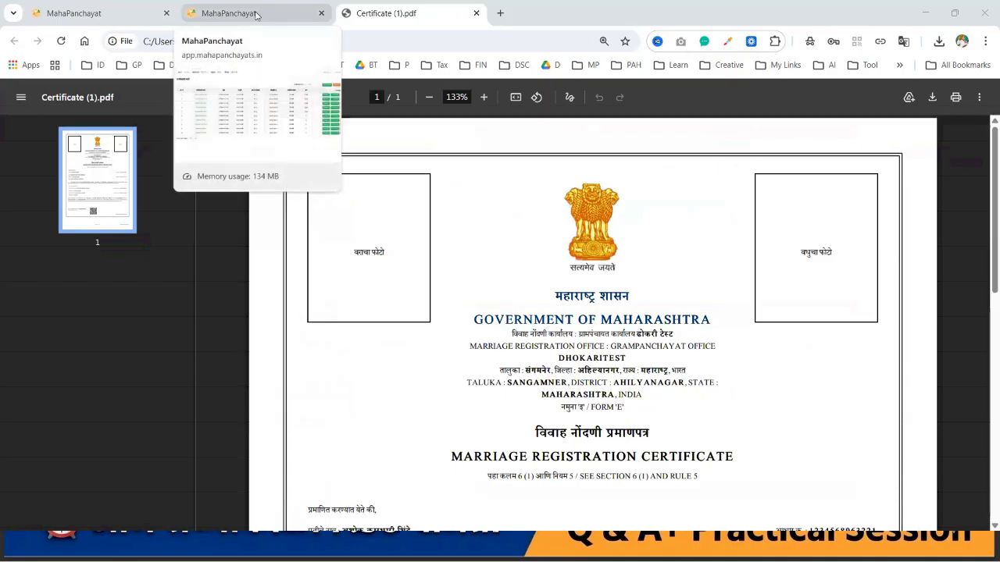
{"action": "left_click", "coordinate": [255, 14]}
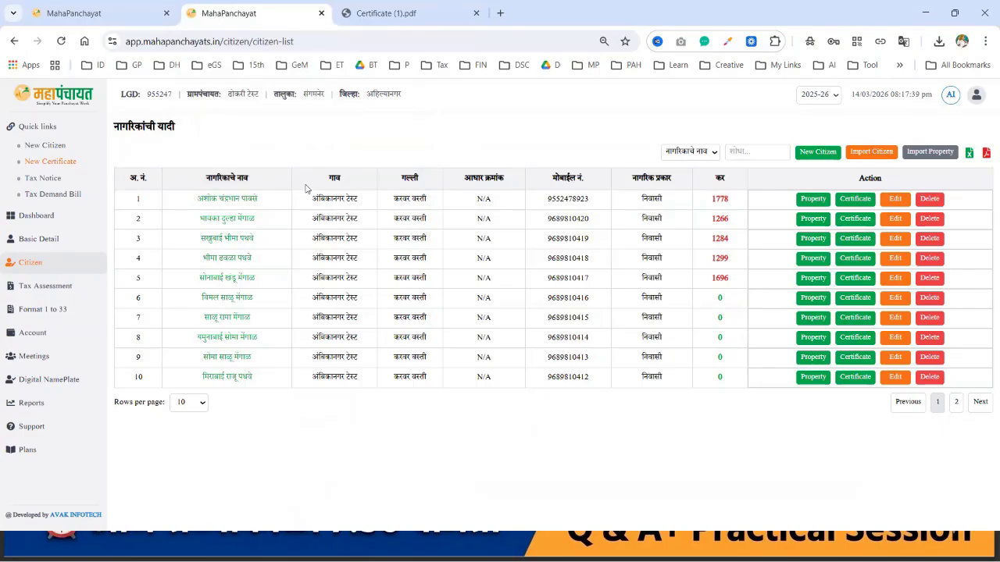
Step: Open the first citizen's profile and list their applications, noting the 14-03-2026 date
{"action": "left_click", "coordinate": [247, 200]}
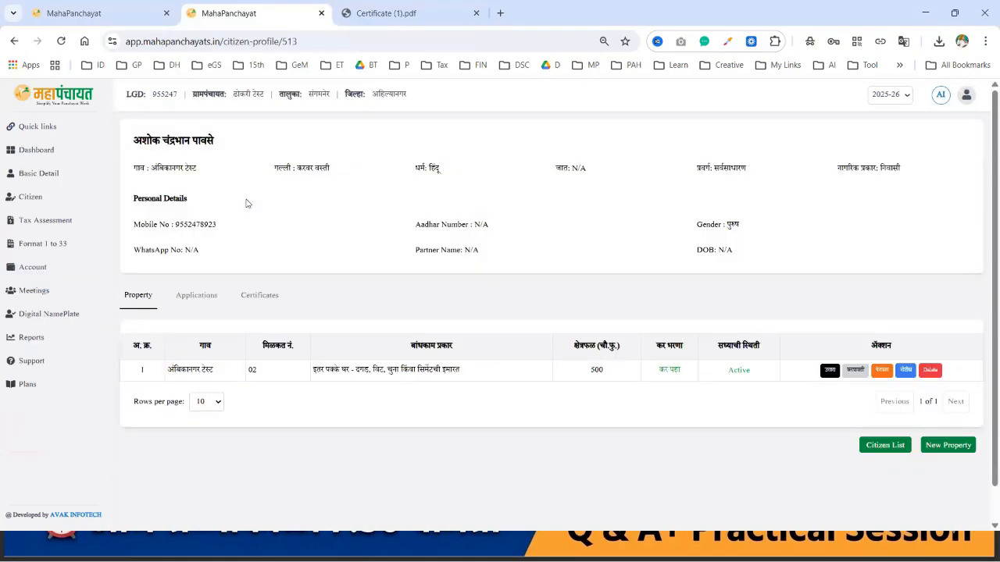
{"action": "left_click", "coordinate": [207, 303]}
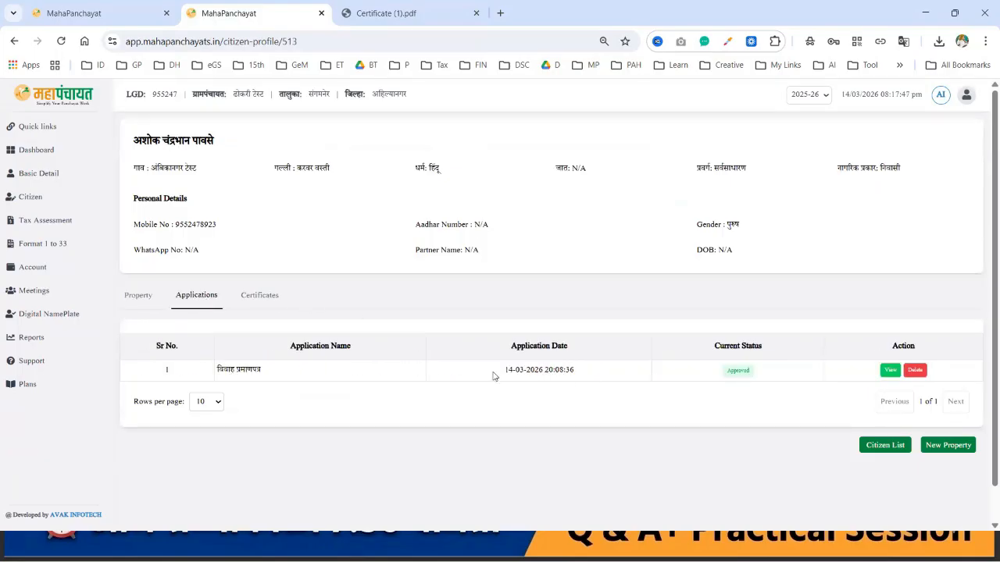
{"action": "left_click_drag", "start_coordinate": [503, 373], "coordinate": [583, 380]}
{"action": "left_click", "coordinate": [612, 417]}
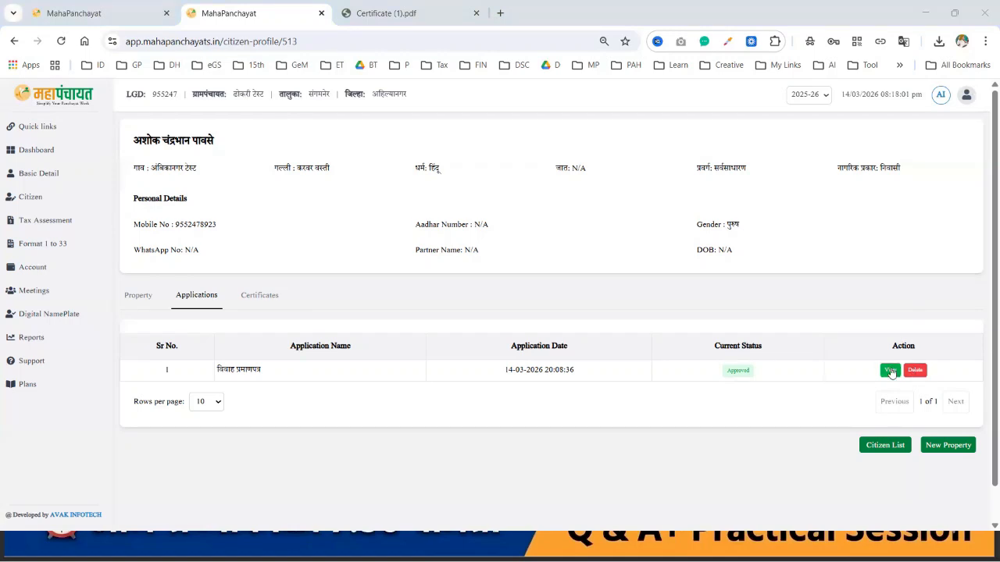
Step: Preview the marriage certificate application document, then delete that application and confirm
{"action": "left_click", "coordinate": [891, 371]}
{"action": "scroll", "coordinate": [664, 356], "scroll_direction": "down", "scroll_amount": 5}
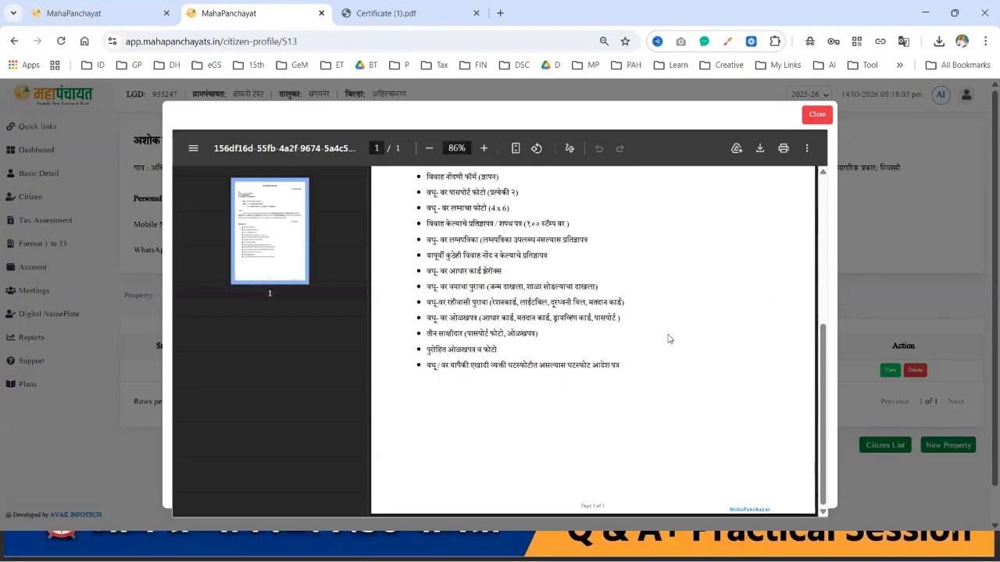
{"action": "left_click", "coordinate": [813, 115]}
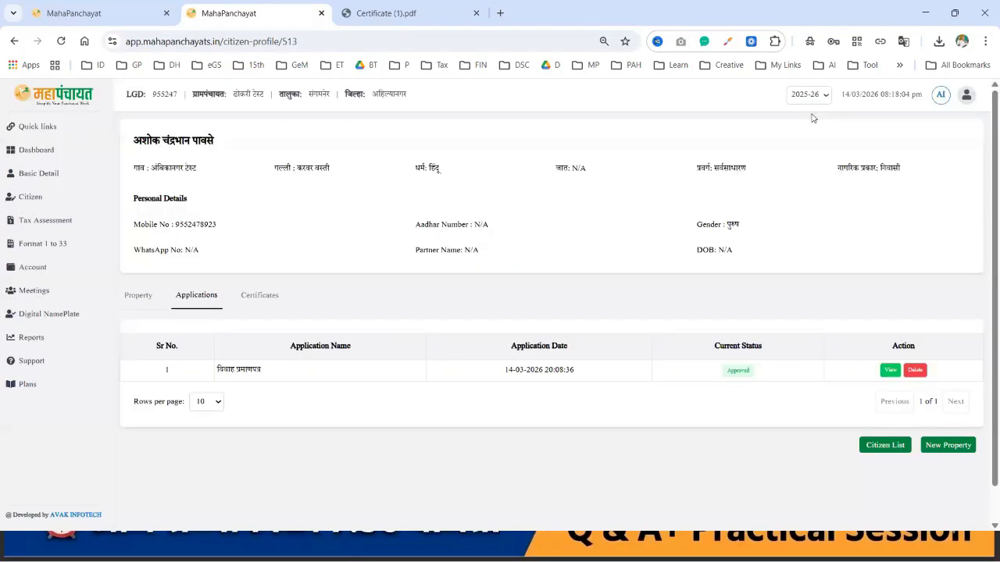
{"action": "left_click", "coordinate": [914, 372]}
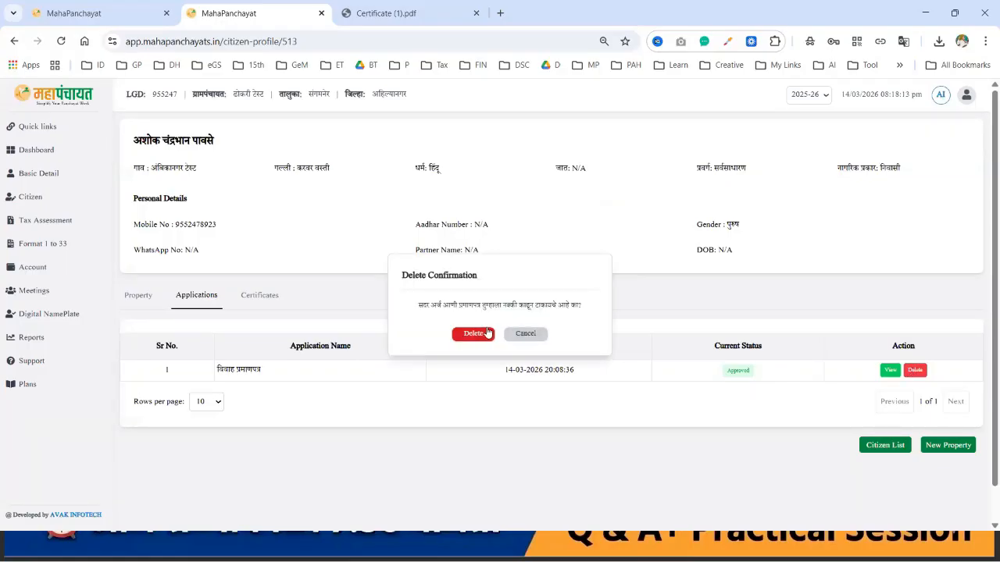
{"action": "left_click", "coordinate": [486, 334]}
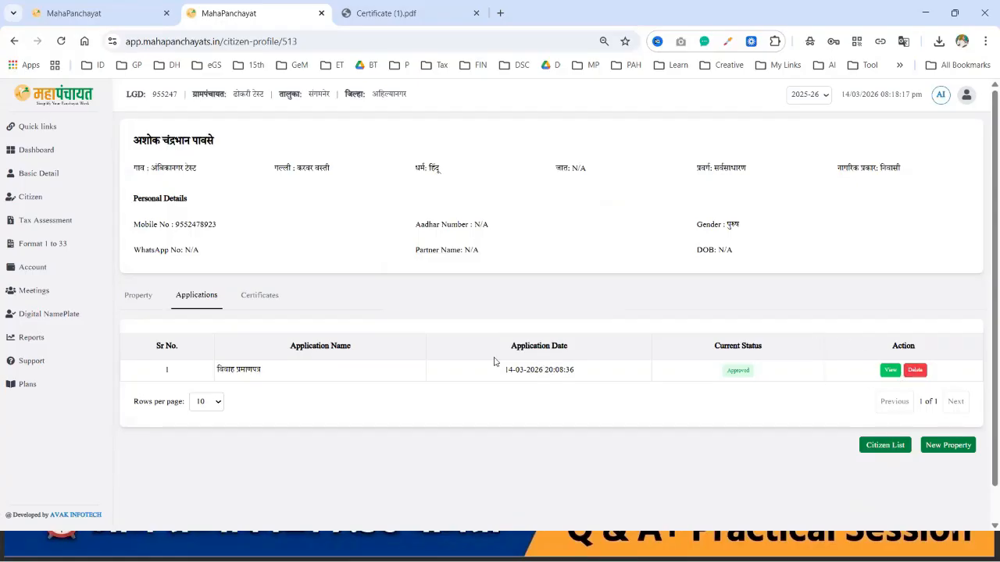
Step: Show the Certificates list and preview the issued विवाह प्रमाणपत्र dated 14-03-2026 with fee 20.00
{"action": "left_click", "coordinate": [260, 296]}
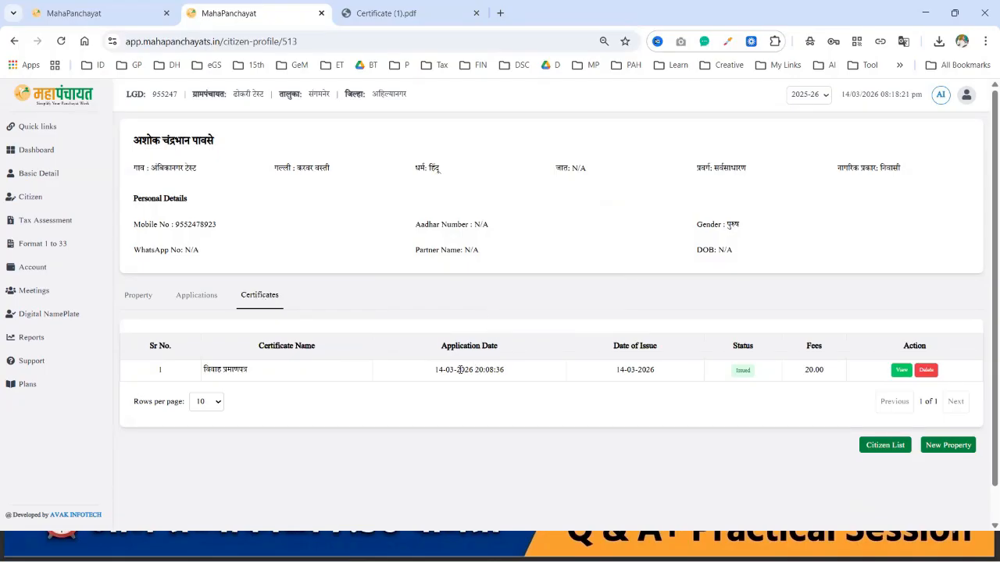
{"action": "left_click", "coordinate": [902, 371]}
{"action": "scroll", "coordinate": [693, 336], "scroll_direction": "down", "scroll_amount": 5}
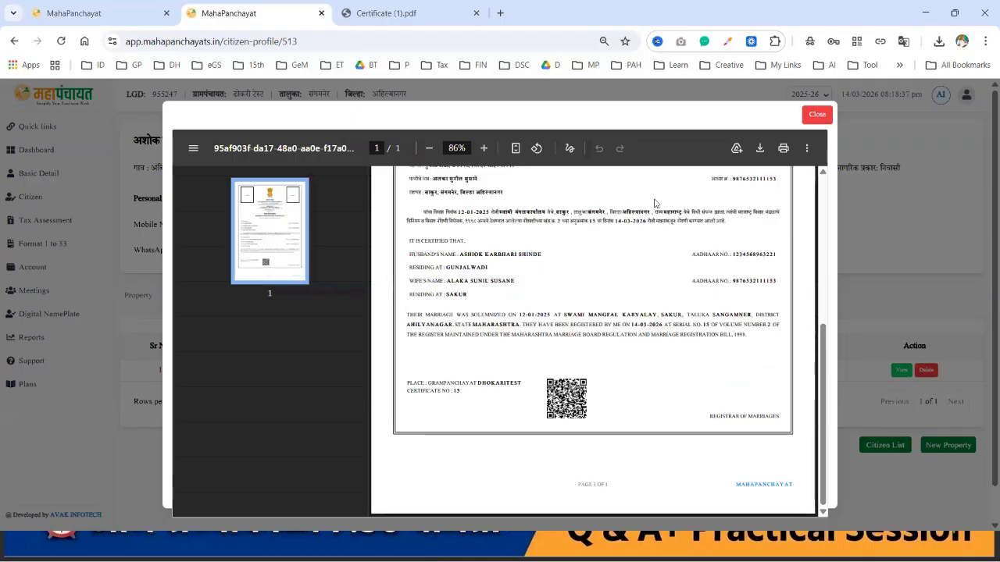
{"action": "left_click", "coordinate": [818, 116]}
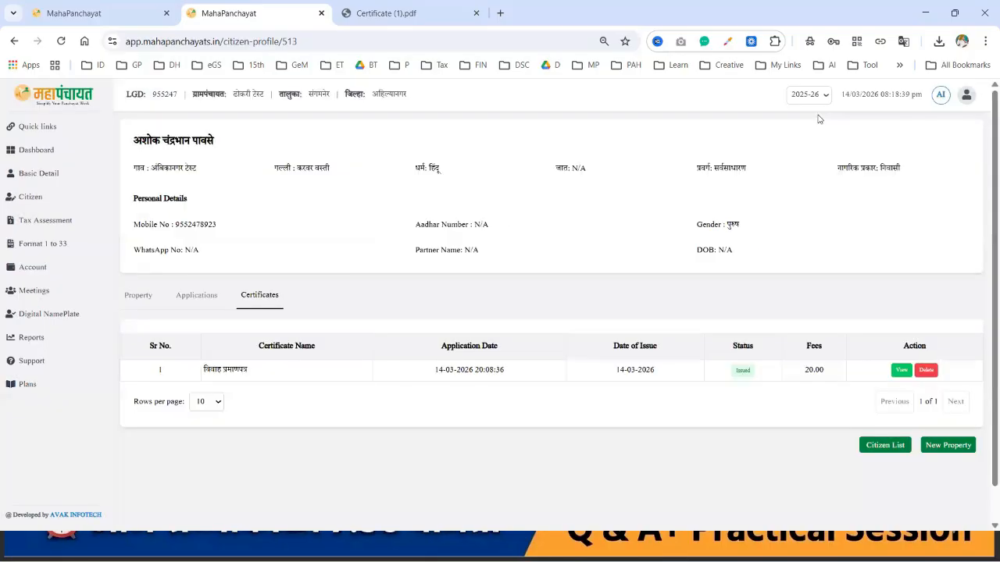
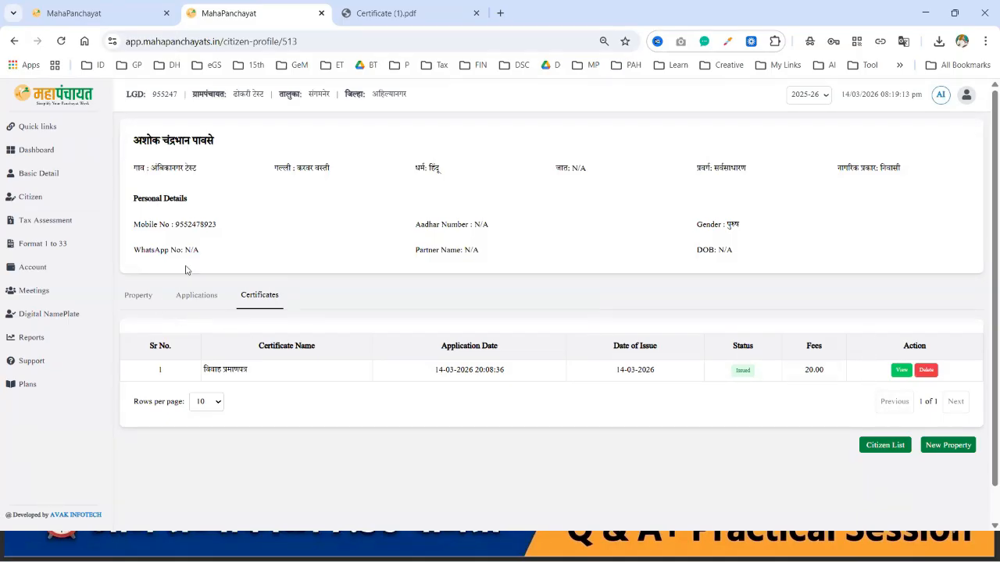
Step: Go to the Citizen list, which shows ten registered citizens on page one
{"action": "left_click", "coordinate": [31, 197]}
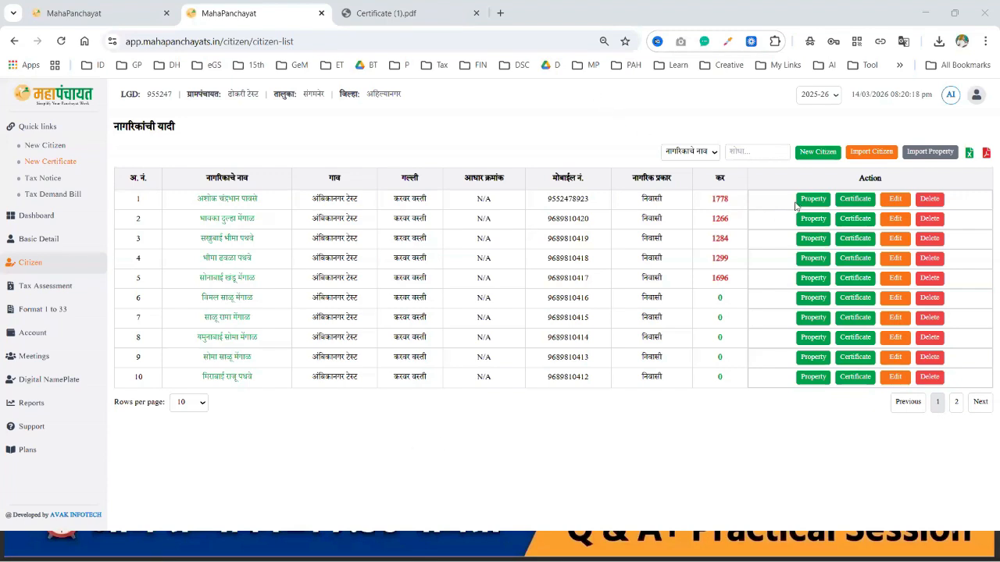
Step: For the first citizen, pick ना-हरकत प्रमाणपत्र with the बियरबार certificate and continue to its form
{"action": "left_click", "coordinate": [849, 202]}
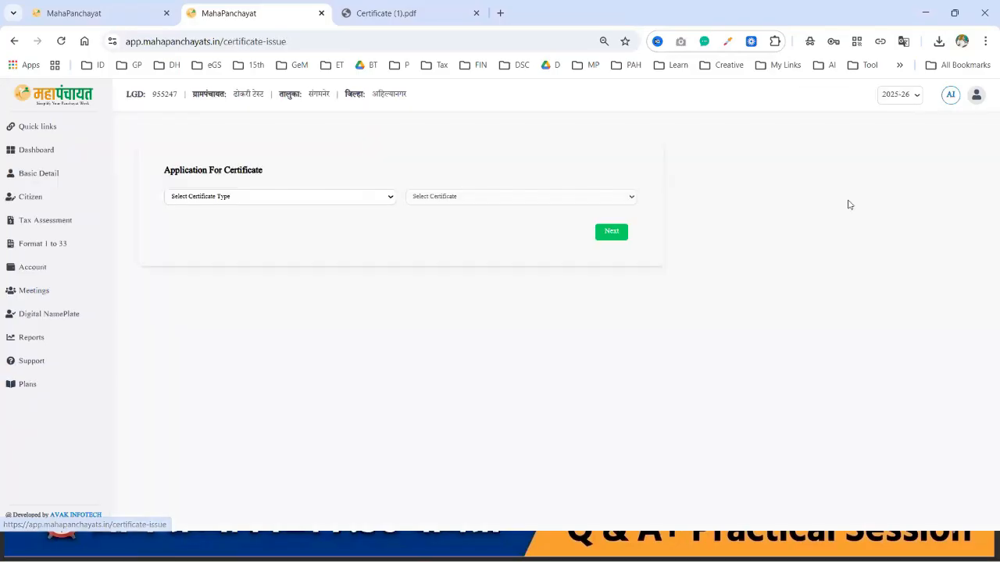
{"action": "left_click", "coordinate": [223, 201]}
{"action": "left_click", "coordinate": [201, 258]}
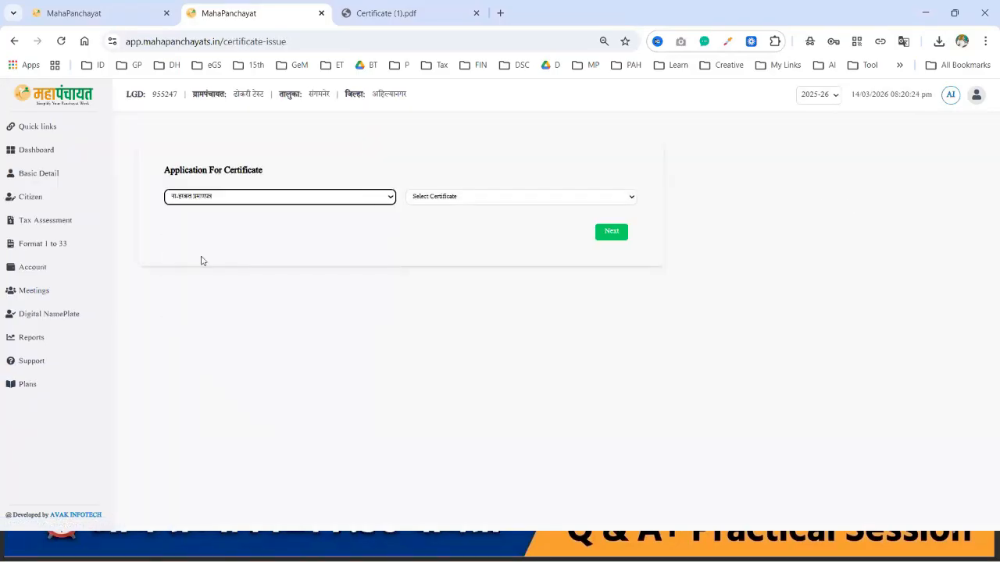
{"action": "left_click", "coordinate": [431, 201]}
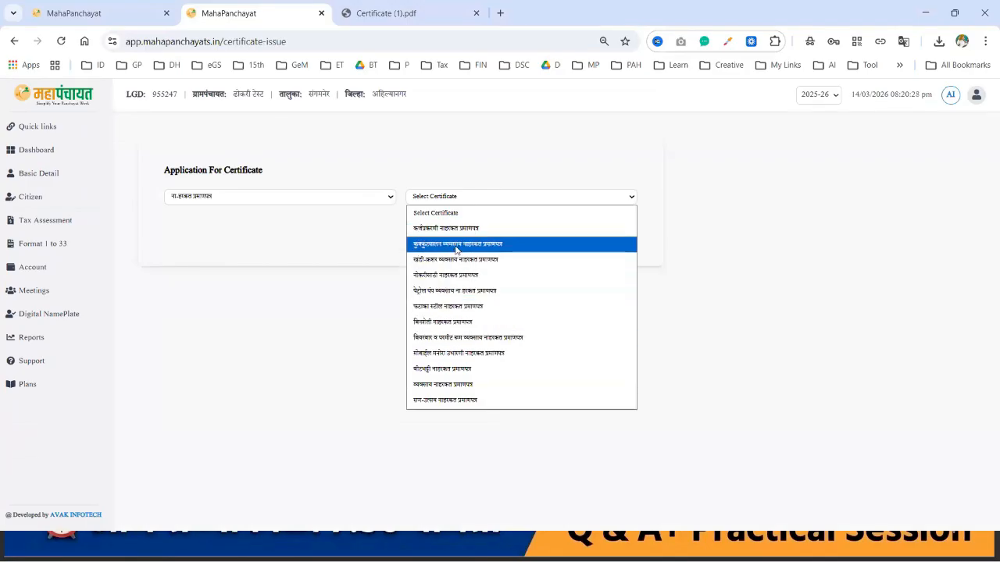
{"action": "left_click", "coordinate": [368, 517]}
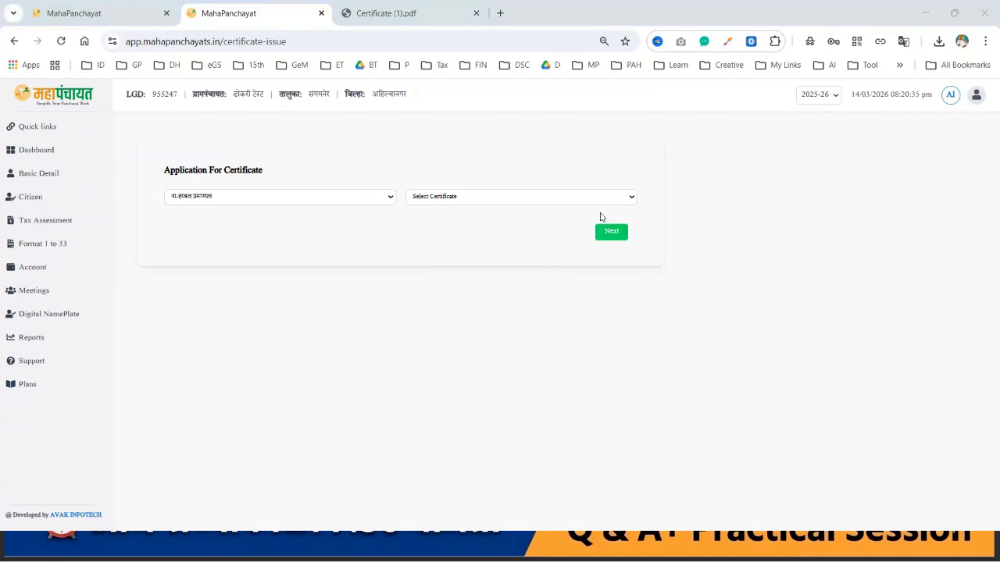
{"action": "left_click", "coordinate": [495, 198]}
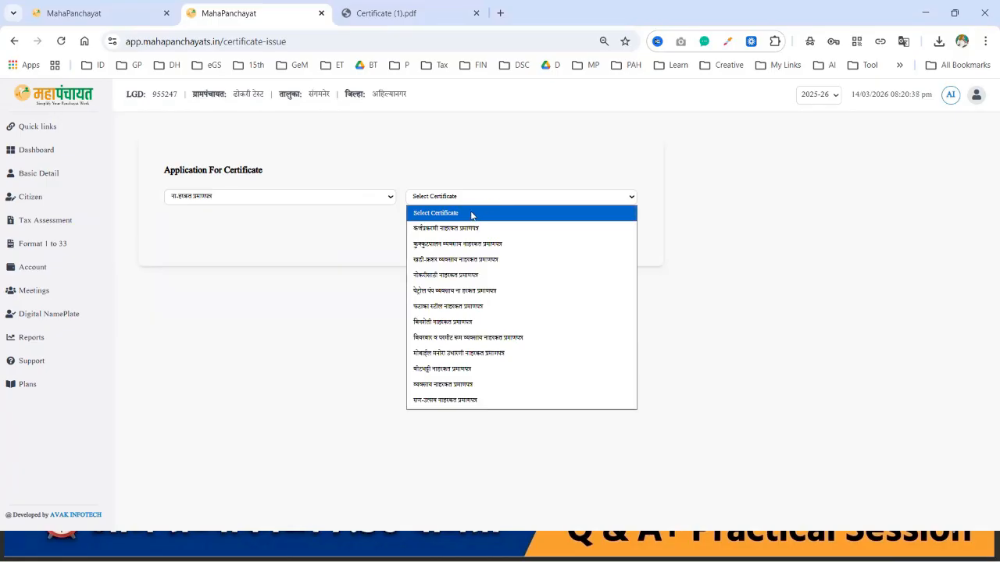
{"action": "left_click", "coordinate": [451, 341]}
{"action": "left_click", "coordinate": [612, 233]}
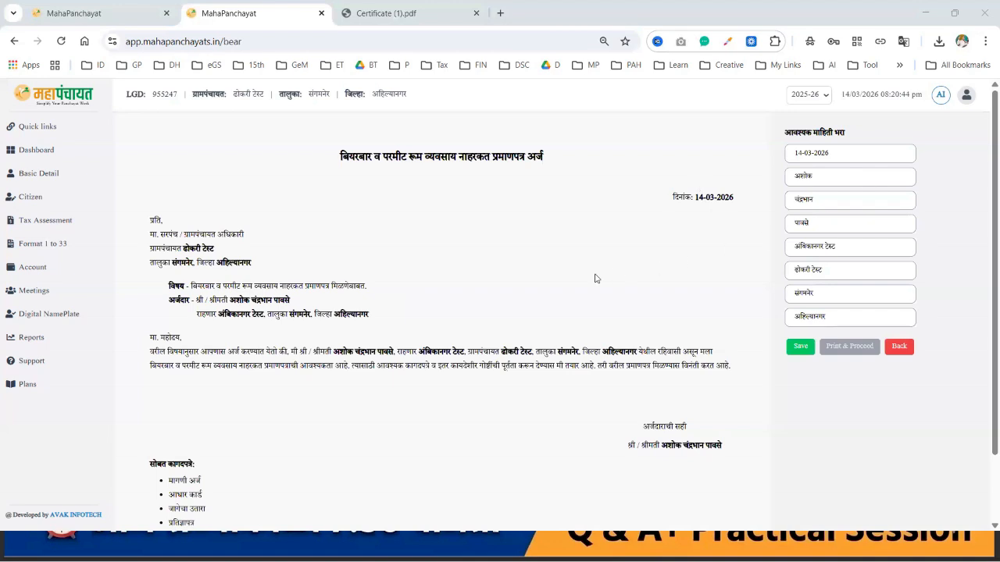
Step: Save the beer bar NOC application, acknowledge the success message, and choose Print & Proceed
{"action": "scroll", "coordinate": [592, 279], "scroll_direction": "down", "scroll_amount": 1}
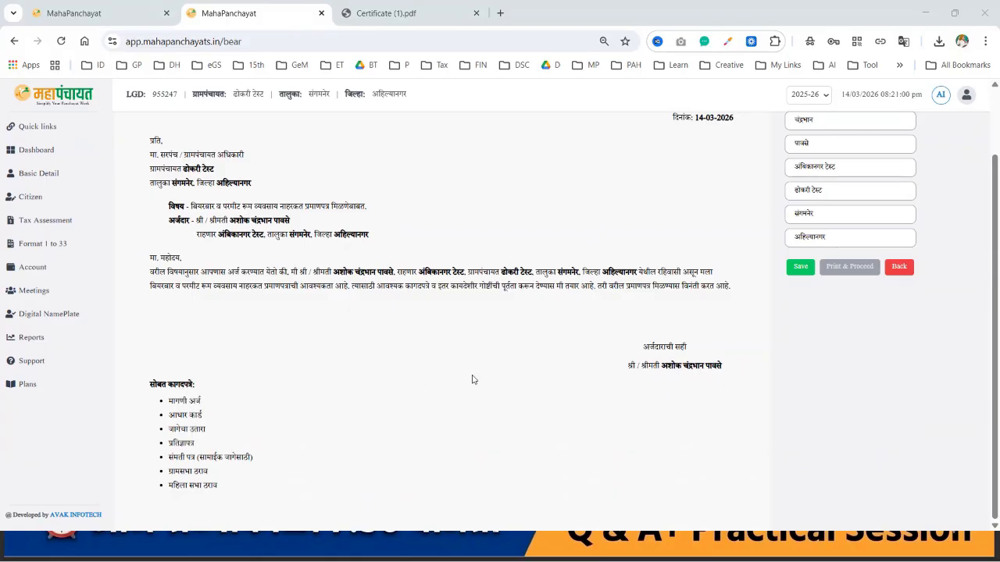
{"action": "scroll", "coordinate": [568, 294], "scroll_direction": "up", "scroll_amount": 1}
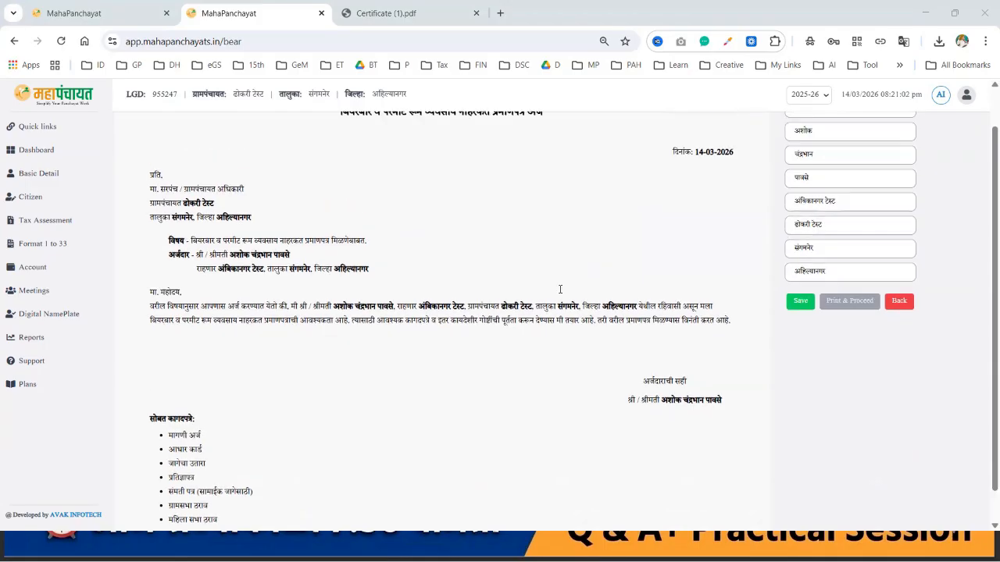
{"action": "left_click", "coordinate": [801, 347]}
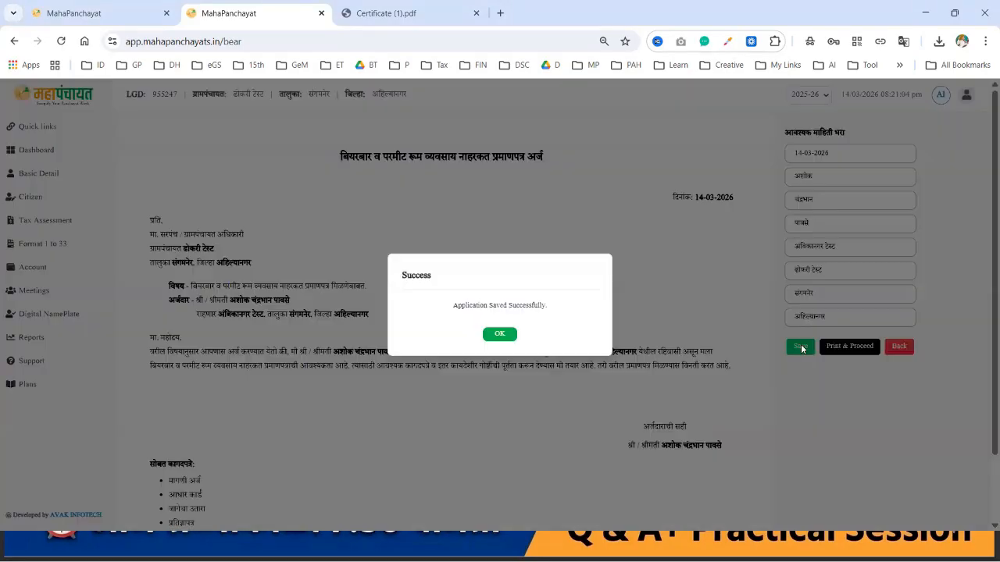
{"action": "left_click", "coordinate": [504, 336]}
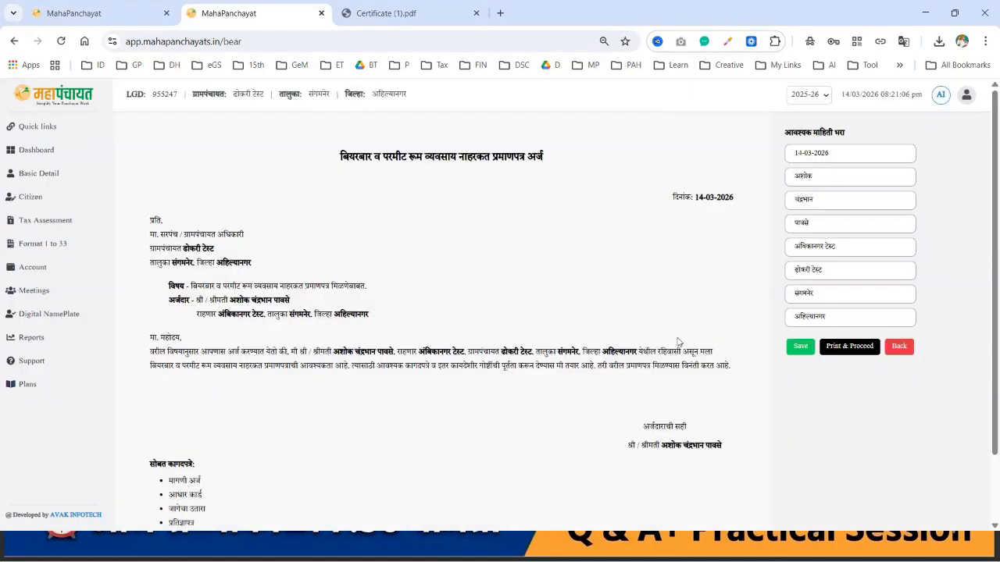
{"action": "left_click", "coordinate": [862, 351]}
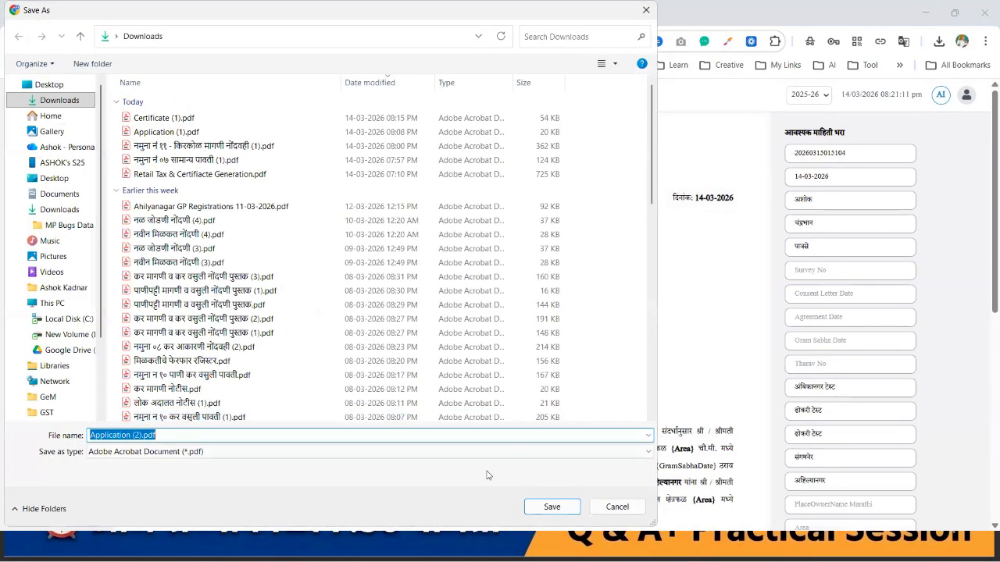
Step: Save Application (2).pdf, review the one-page application in Acrobat, then close Acrobat
{"action": "left_click", "coordinate": [552, 508]}
{"action": "left_click", "coordinate": [836, 67]}
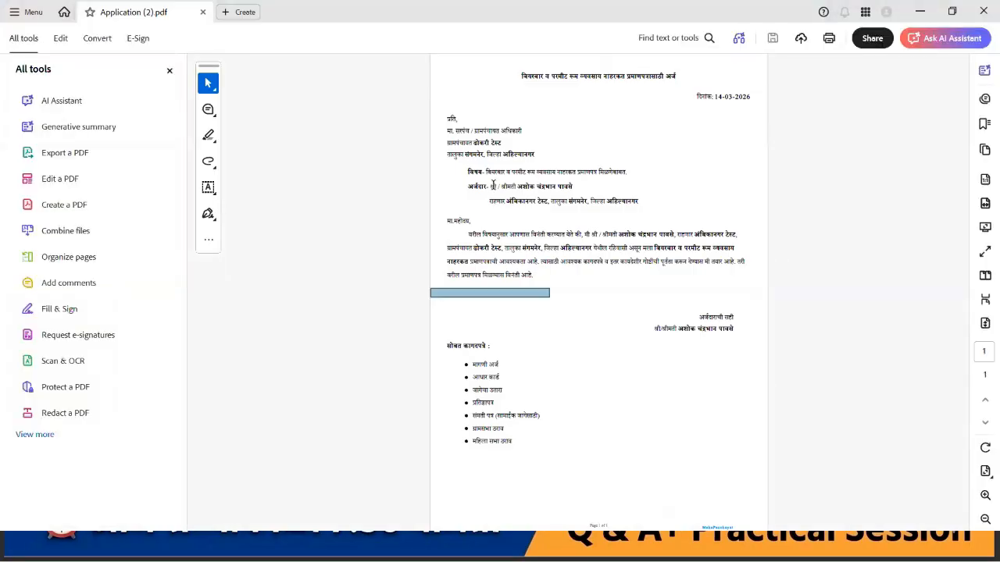
{"action": "scroll", "coordinate": [493, 186], "scroll_direction": "up", "scroll_amount": 3}
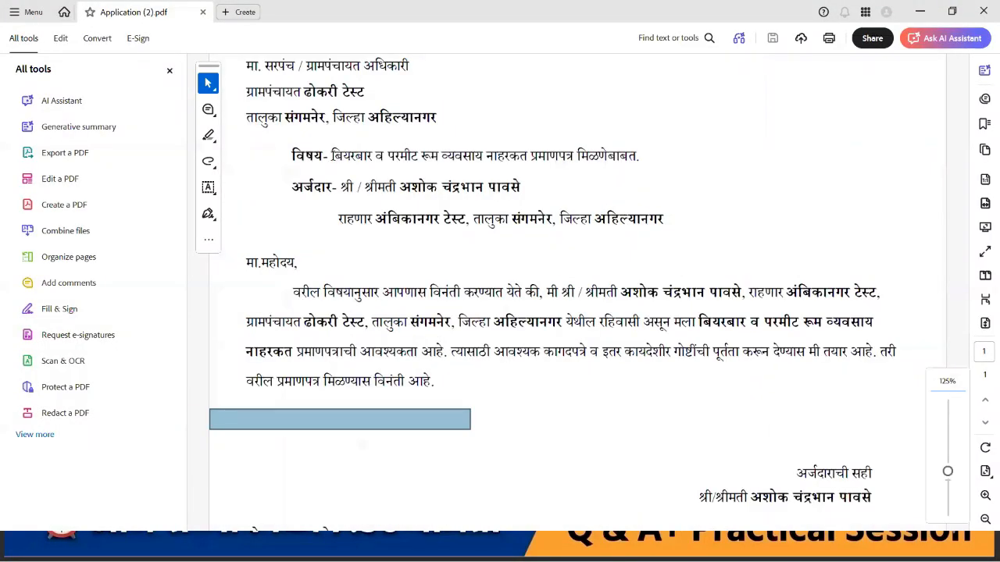
{"action": "left_click_drag", "start_coordinate": [332, 155], "coordinate": [664, 159]}
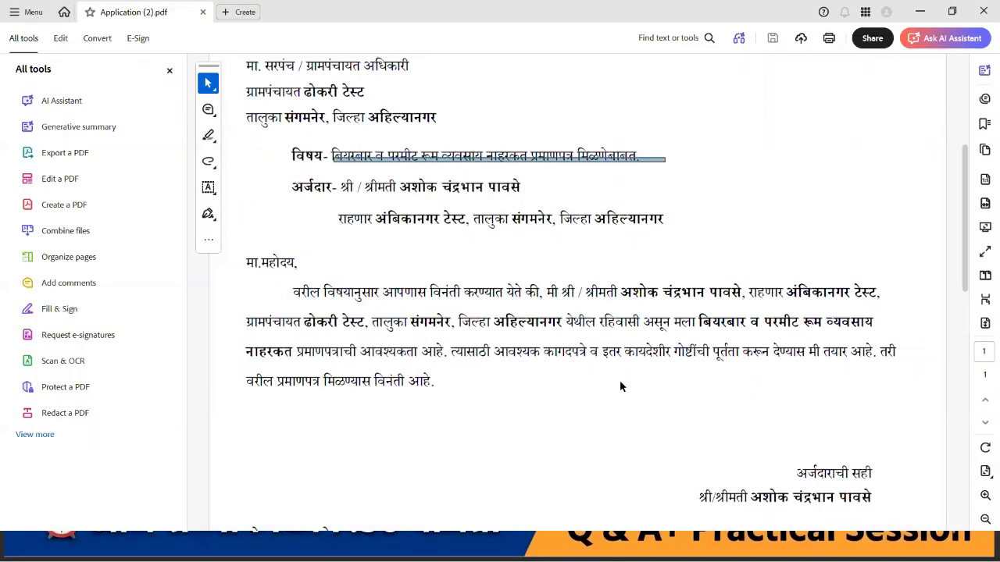
{"action": "scroll", "coordinate": [619, 380], "scroll_direction": "down", "scroll_amount": 5}
{"action": "left_click", "coordinate": [178, 70]}
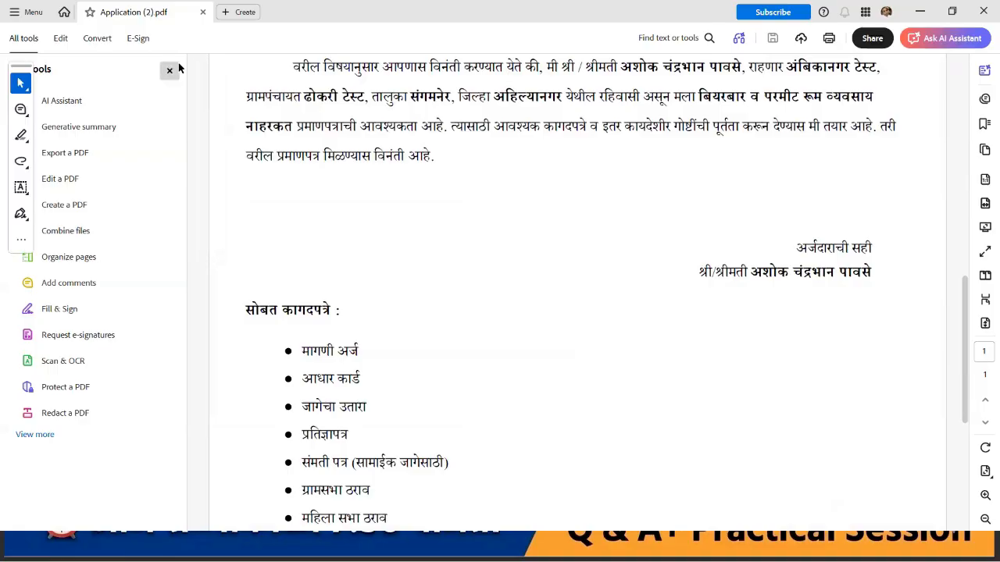
{"action": "scroll", "coordinate": [473, 364], "scroll_direction": "down", "scroll_amount": 3}
{"action": "scroll", "coordinate": [486, 346], "scroll_direction": "up", "scroll_amount": 3}
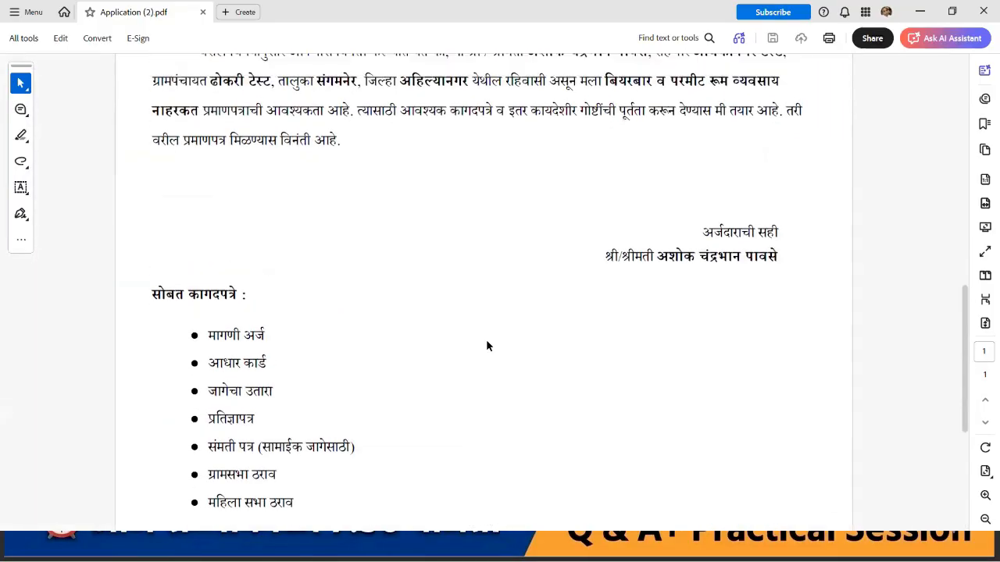
{"action": "scroll", "coordinate": [685, 196], "scroll_direction": "up", "scroll_amount": 8}
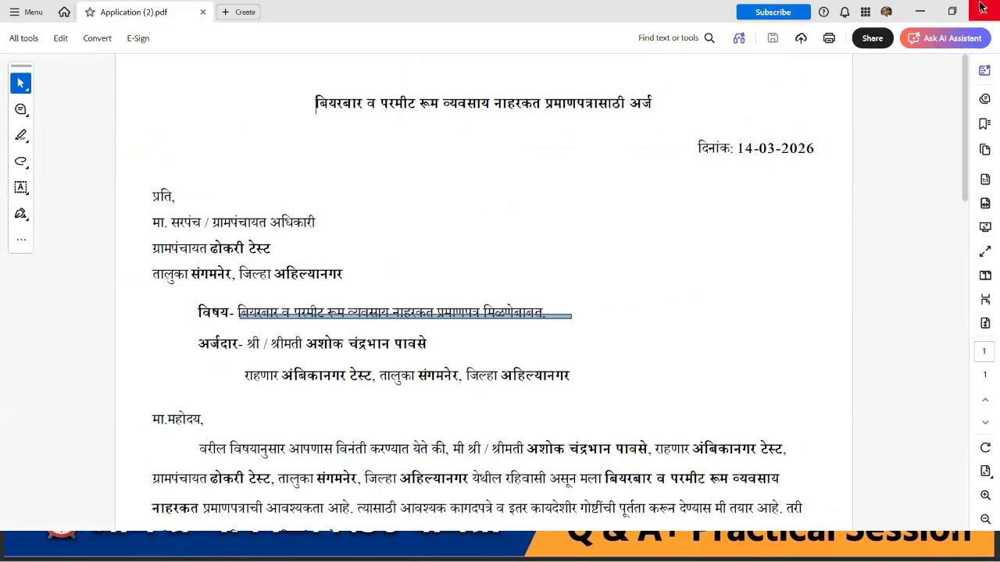
{"action": "left_click", "coordinate": [982, 7]}
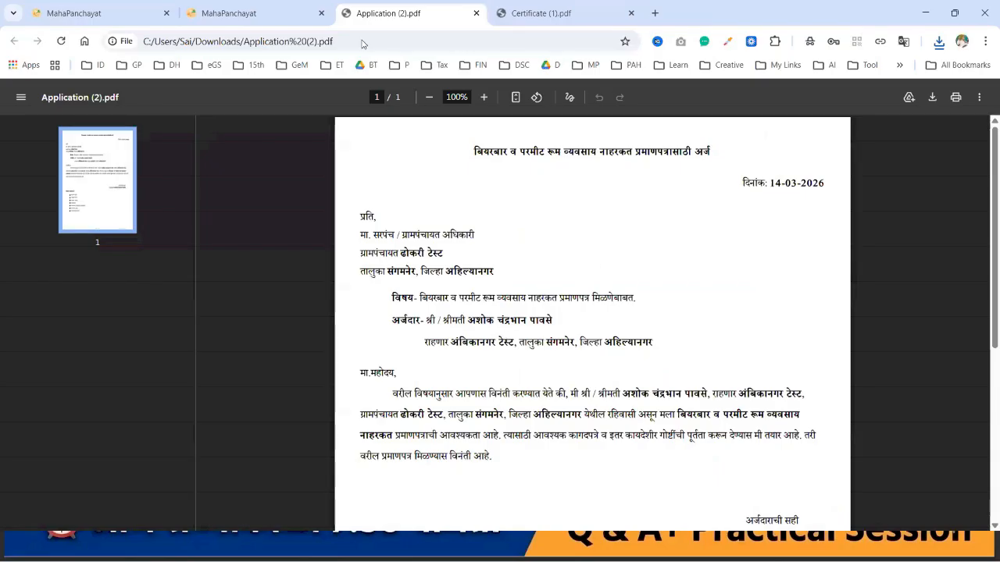
Step: Close the PDF tab and review the NOC certificate draft, pointing out its {SurveyNo} placeholder
{"action": "key", "text": "ctrl+w"}
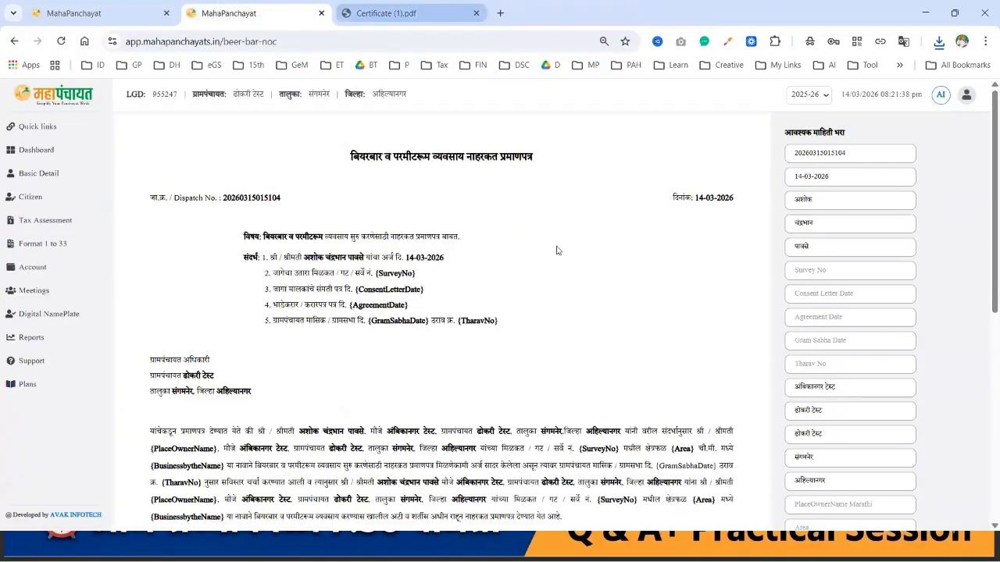
{"action": "scroll", "coordinate": [567, 306], "scroll_direction": "down", "scroll_amount": 6}
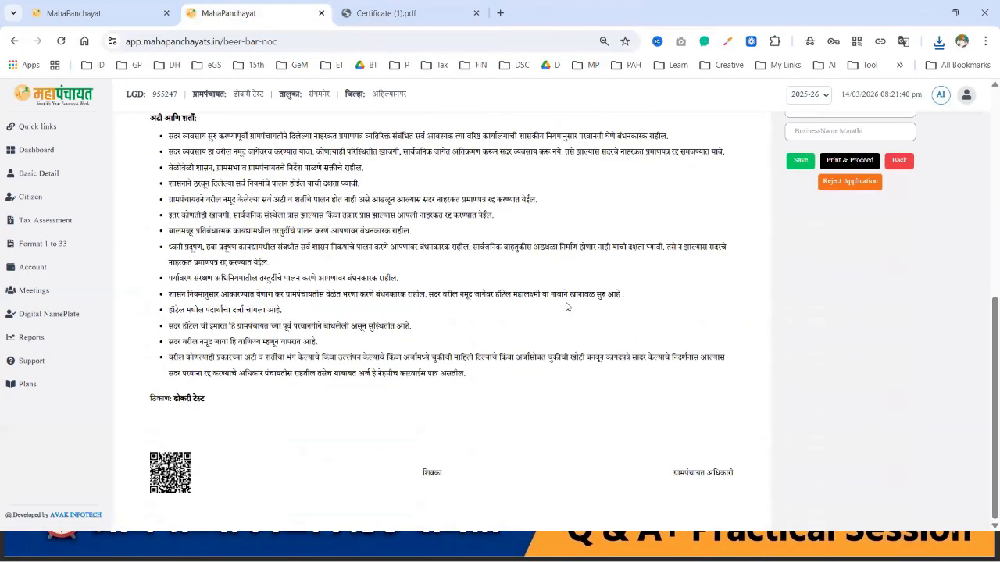
{"action": "scroll", "coordinate": [566, 306], "scroll_direction": "up", "scroll_amount": 5}
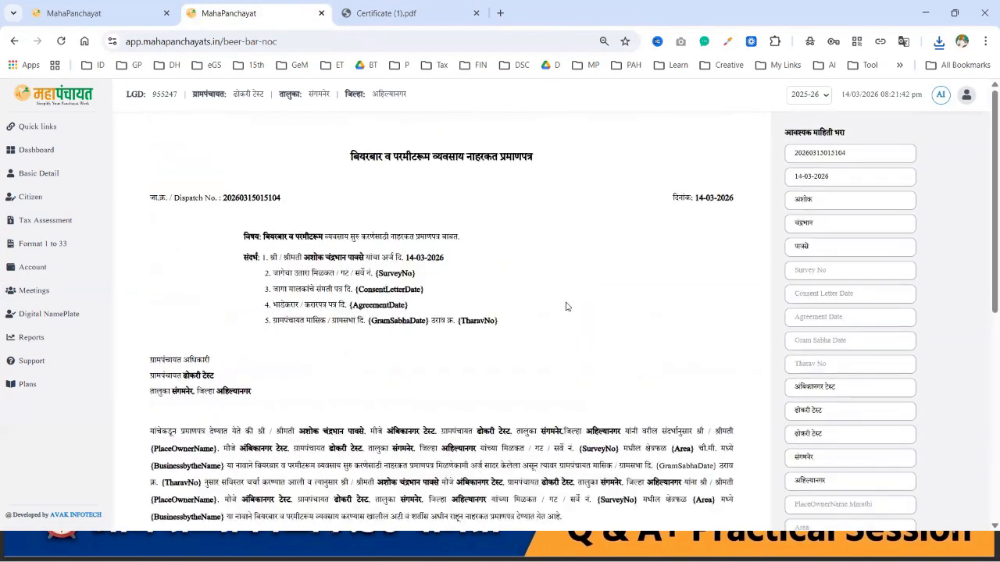
{"action": "scroll", "coordinate": [566, 307], "scroll_direction": "down", "scroll_amount": 3}
{"action": "scroll", "coordinate": [567, 306], "scroll_direction": "down", "scroll_amount": 1}
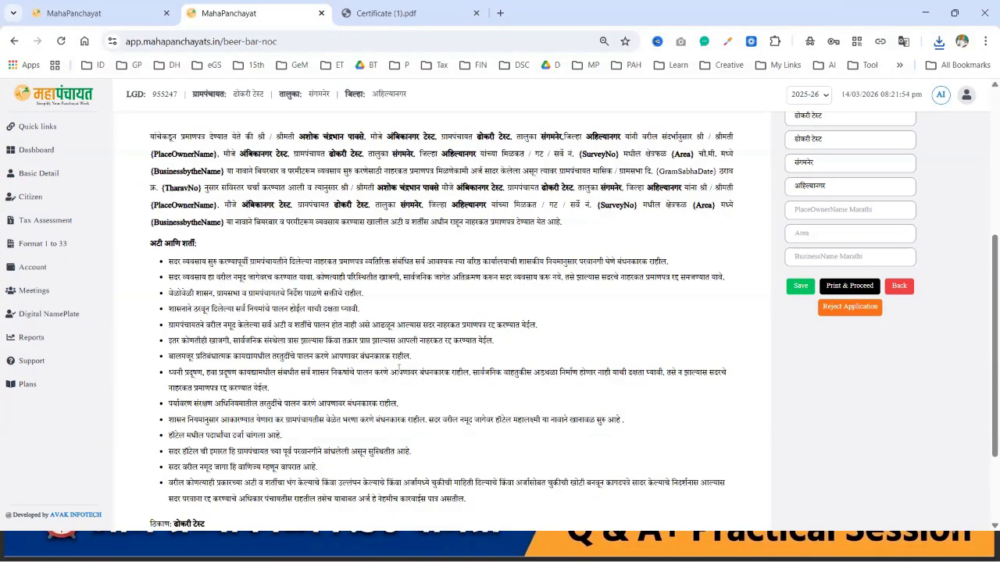
{"action": "scroll", "coordinate": [399, 368], "scroll_direction": "up", "scroll_amount": 4}
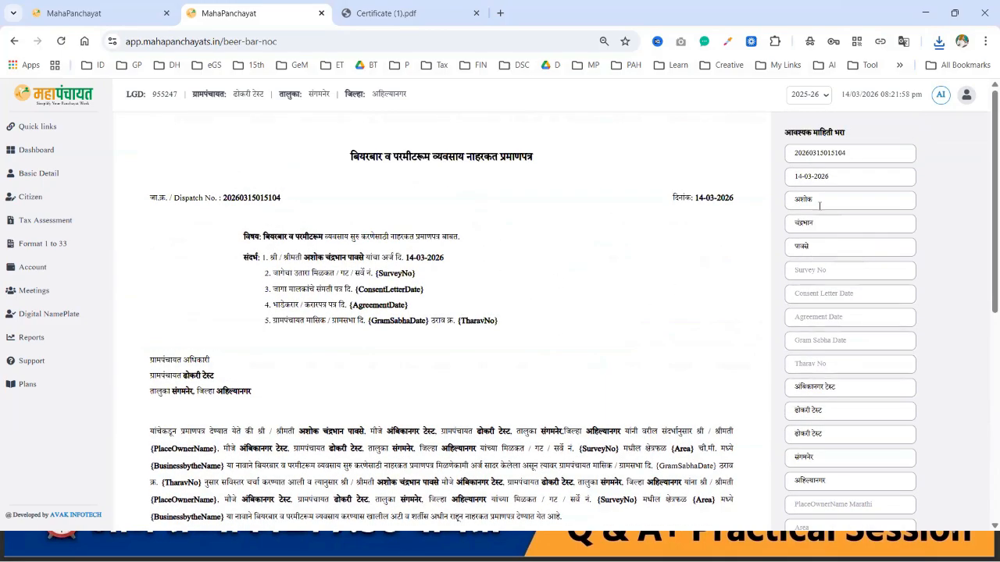
{"action": "scroll", "coordinate": [819, 206], "scroll_direction": "down", "scroll_amount": 1}
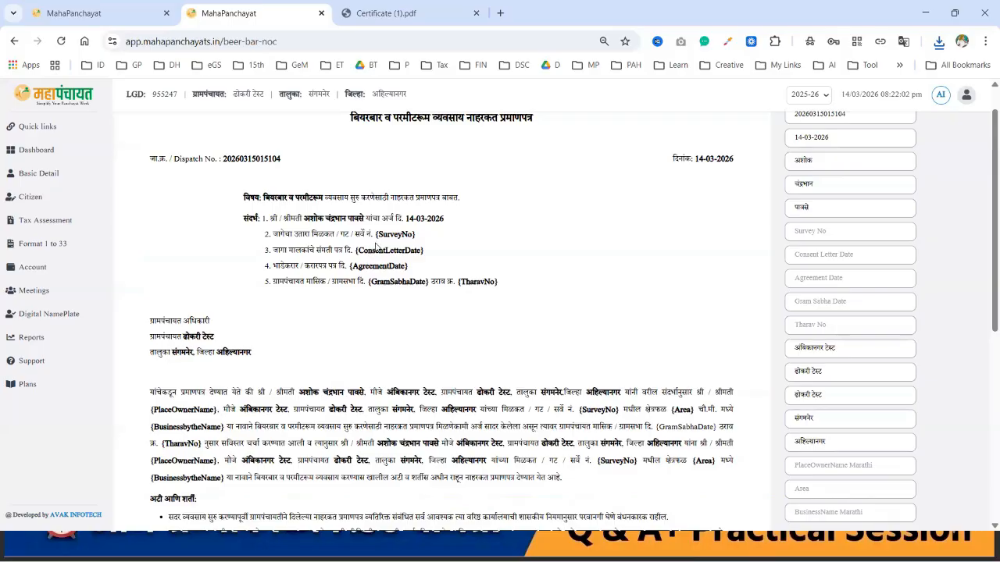
{"action": "left_click_drag", "start_coordinate": [377, 235], "coordinate": [428, 237]}
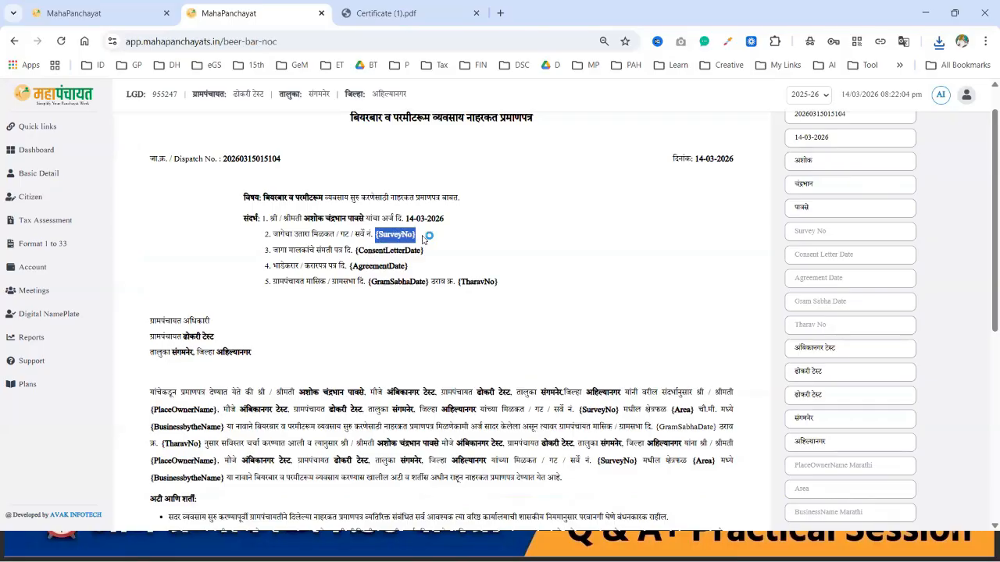
{"action": "left_click", "coordinate": [526, 267]}
{"action": "scroll", "coordinate": [719, 270], "scroll_direction": "up", "scroll_amount": 1}
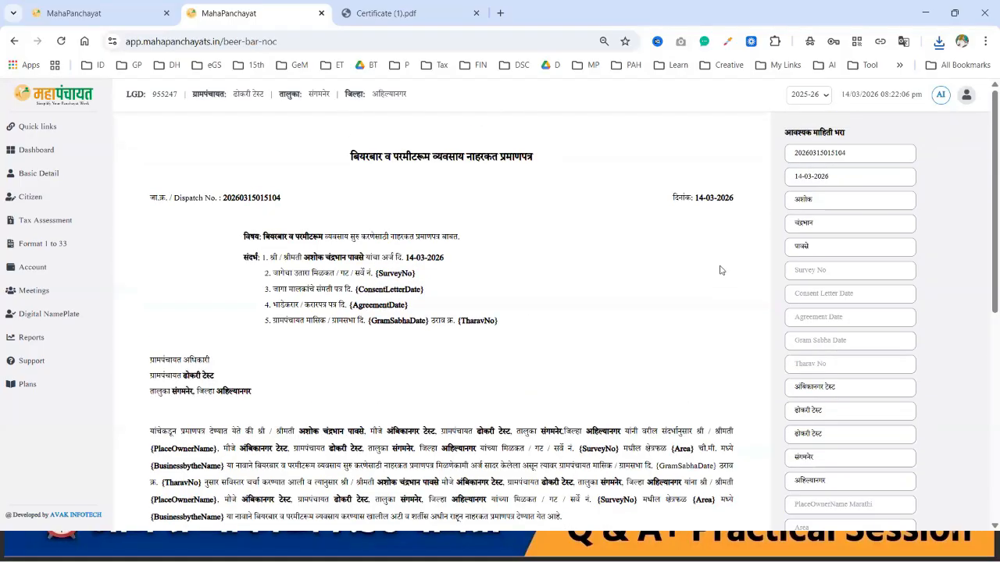
Step: Enter survey number 12/3 and consent letter date 11-02-2025 in the certificate form
{"action": "left_click", "coordinate": [841, 272]}
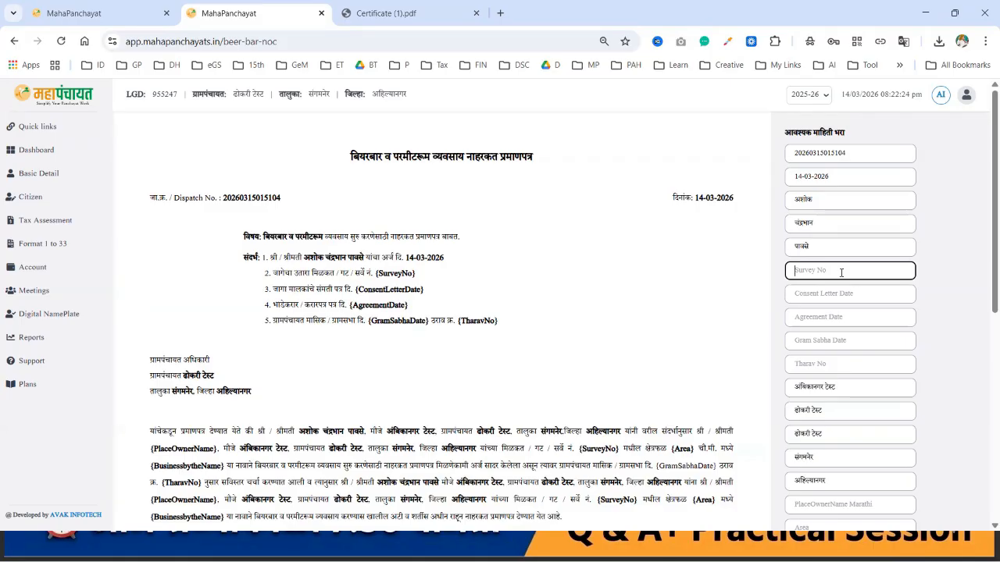
{"action": "type", "text": "12/3"}
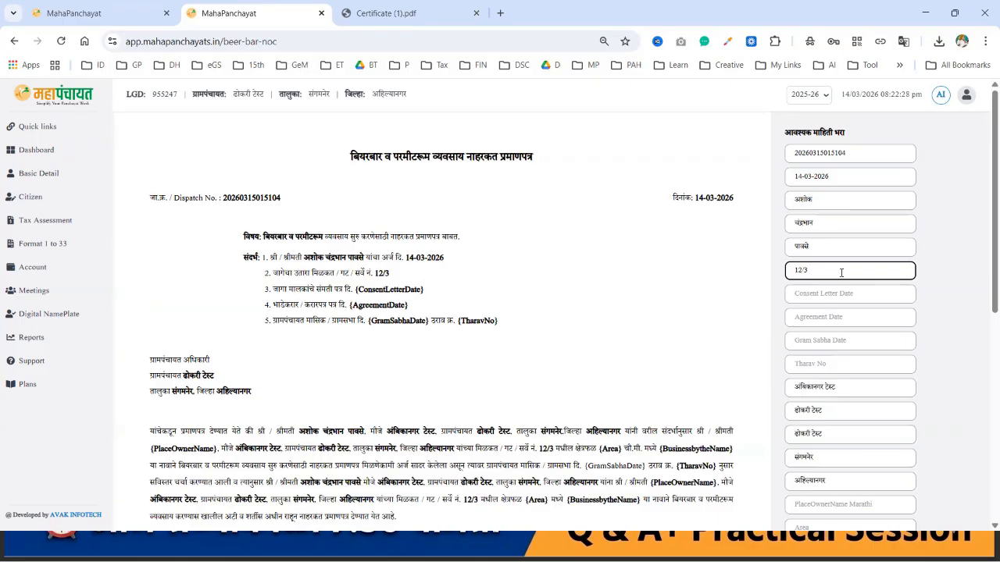
{"action": "left_click", "coordinate": [838, 293]}
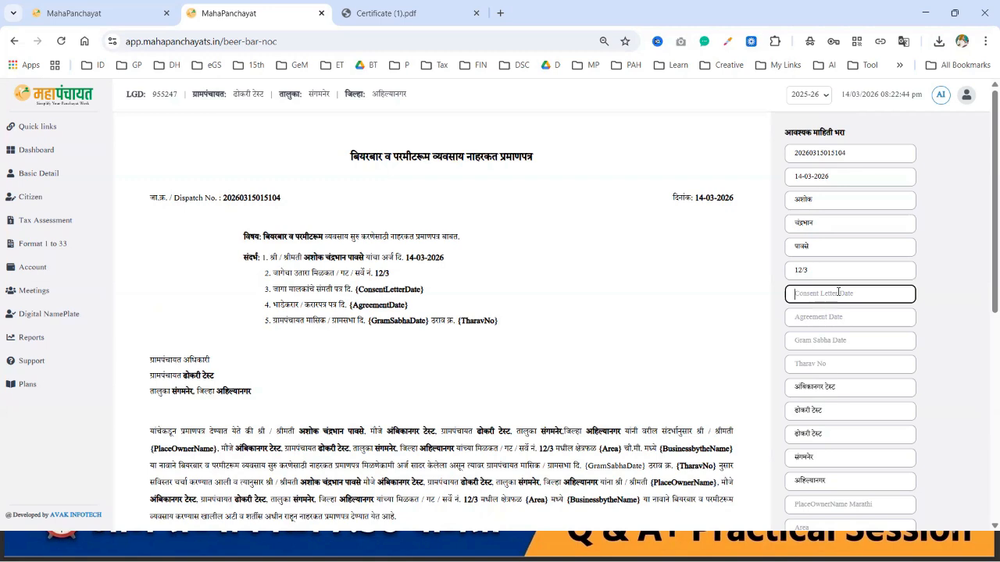
{"action": "type", "text": "11-02-202"}
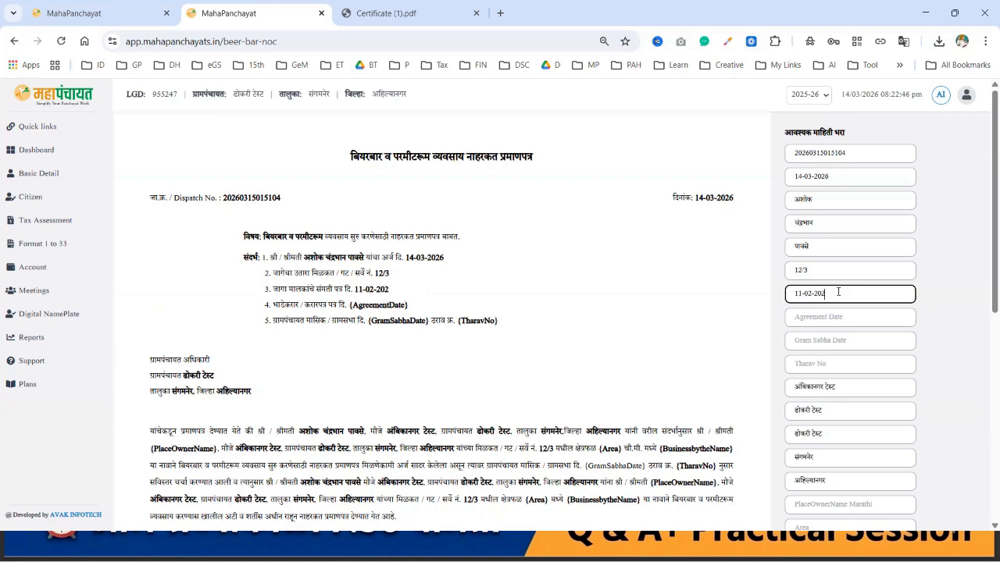
{"action": "type", "text": "5"}
{"action": "left_click", "coordinate": [840, 321]}
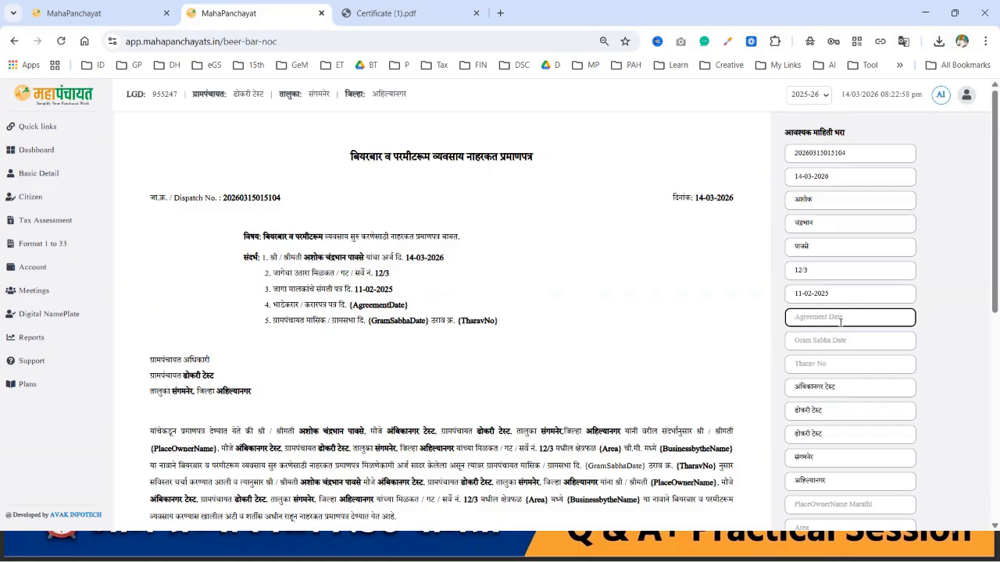
Step: Set the agreement date to 01-01-2026
{"action": "type", "text": "-"}
{"action": "key", "text": "BackSpace"}
{"action": "type", "text": "11"}
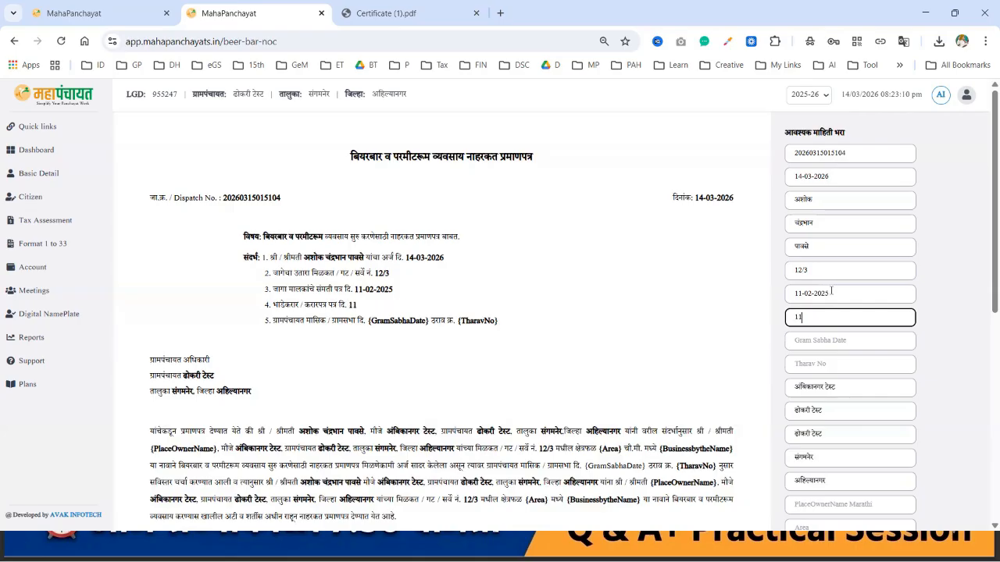
{"action": "key", "text": "BackSpace"}
{"action": "key", "text": "BackSpace"}
{"action": "type", "text": "1-01-2026"}
{"action": "left_click", "coordinate": [796, 316]}
{"action": "type", "text": "0"}
Step: Enter Gram Sabha date 26-01-2026 and resolution (Tharav) number 15/2
{"action": "left_click", "coordinate": [838, 347]}
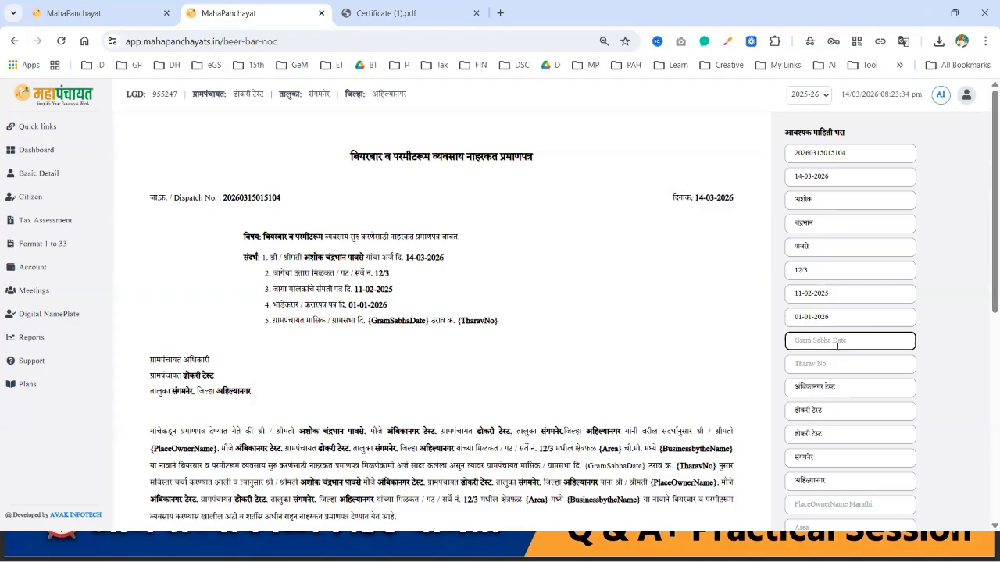
{"action": "type", "text": "26-0"}
{"action": "type", "text": "1-2026"}
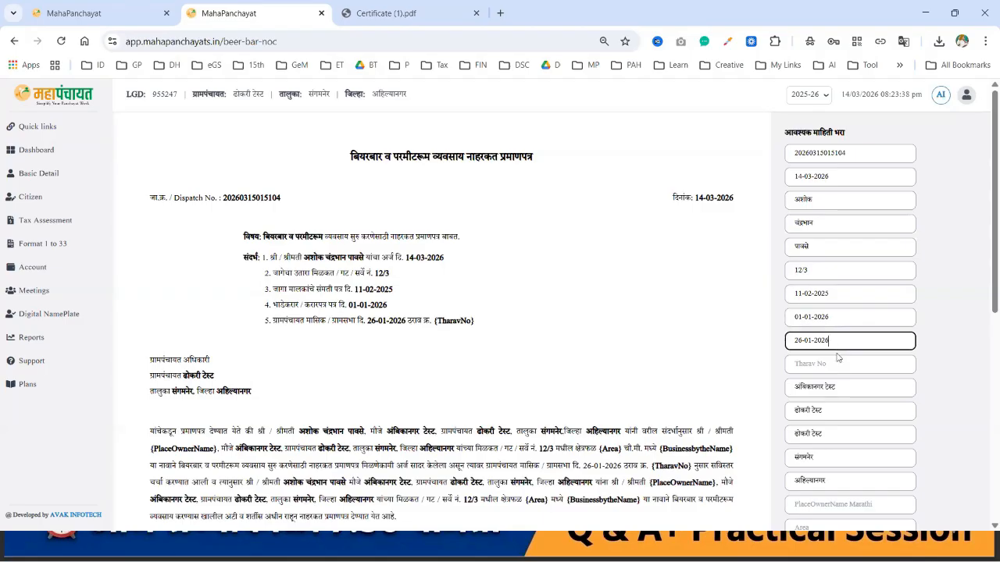
{"action": "left_click", "coordinate": [831, 364]}
{"action": "type", "text": "12/3"}
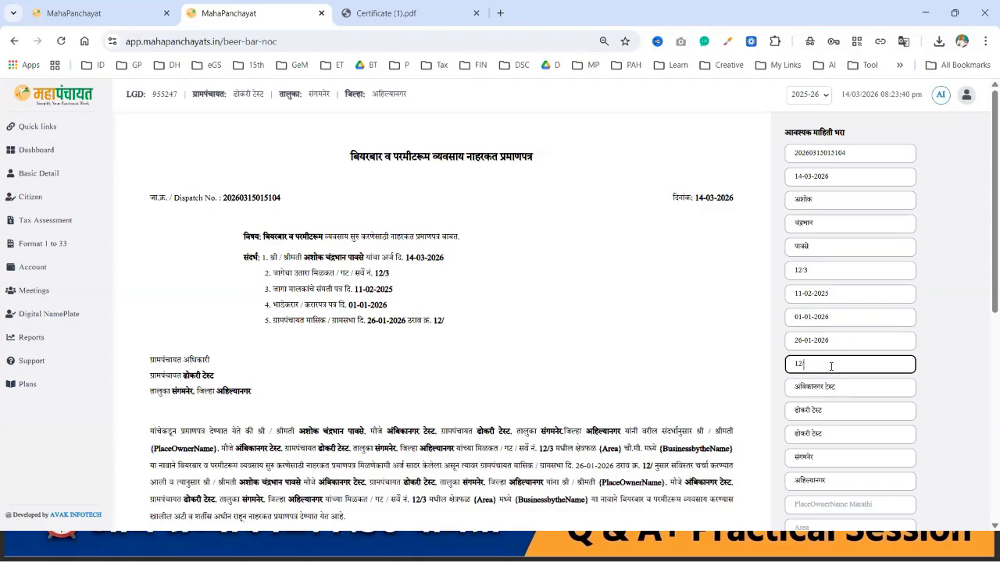
{"action": "key", "text": "BackSpace"}
{"action": "key", "text": "BackSpace"}
{"action": "key", "text": "BackSpace"}
{"action": "key", "text": "BackSpace"}
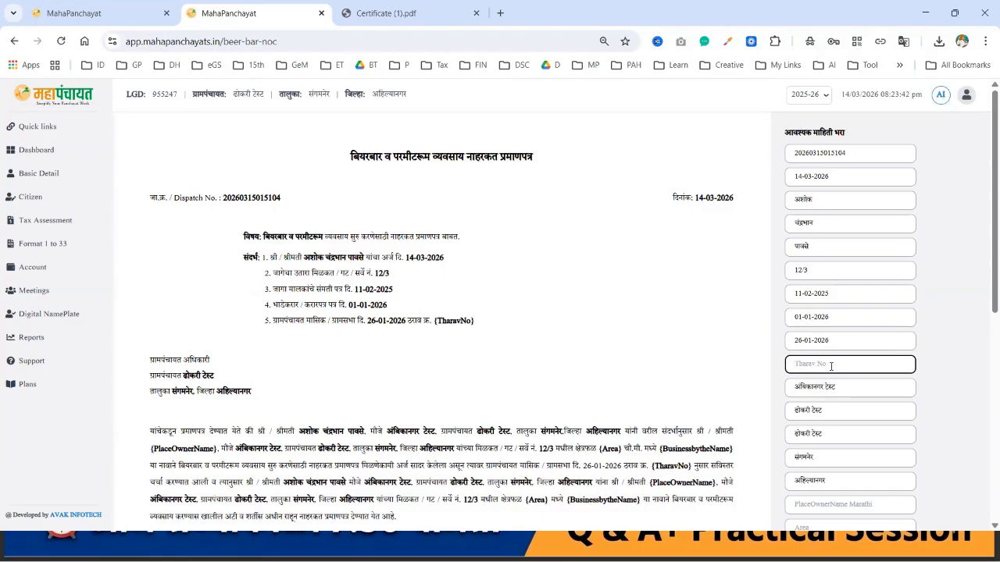
{"action": "type", "text": "15/2"}
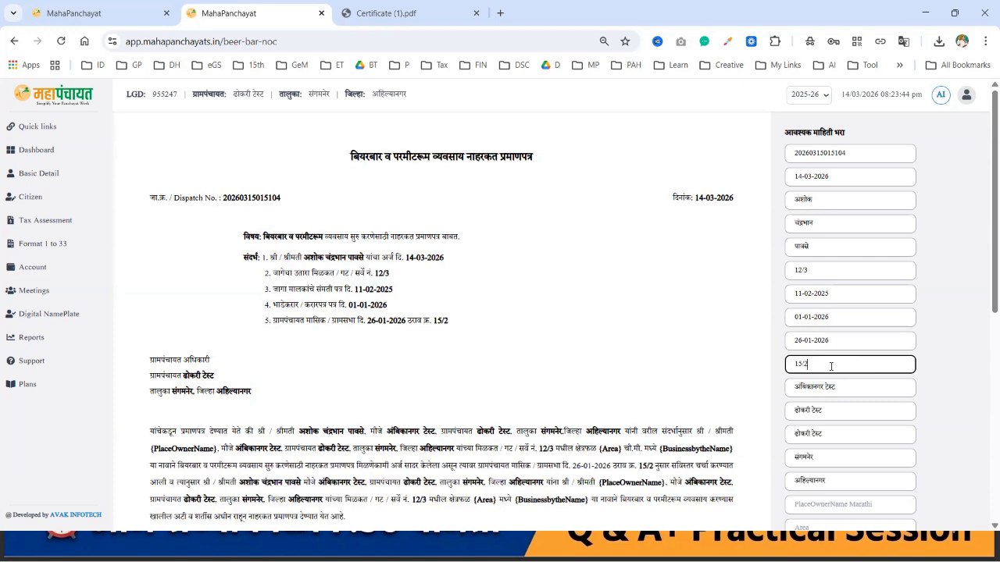
{"action": "scroll", "coordinate": [831, 365], "scroll_direction": "down", "scroll_amount": 2}
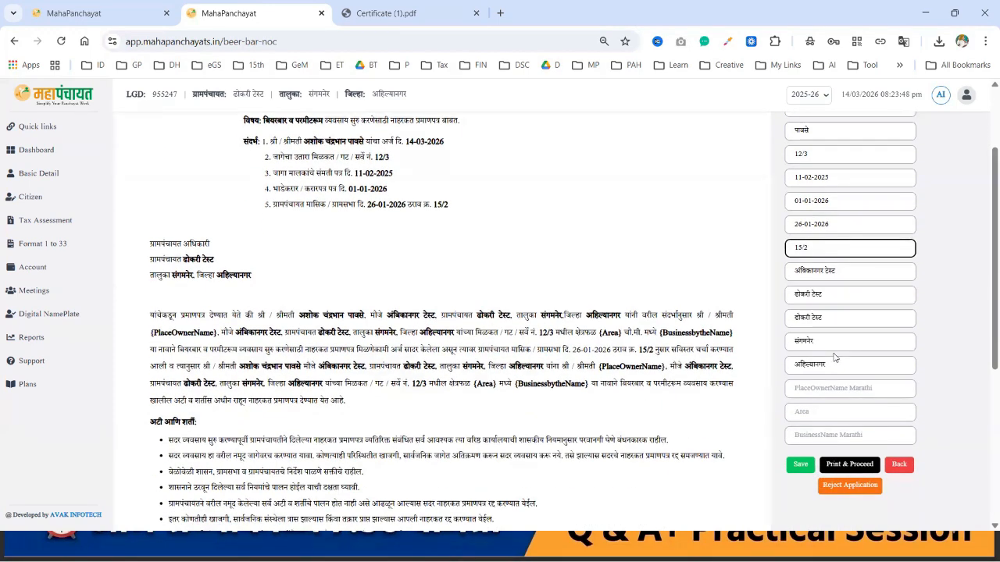
{"action": "scroll", "coordinate": [834, 356], "scroll_direction": "down", "scroll_amount": 1}
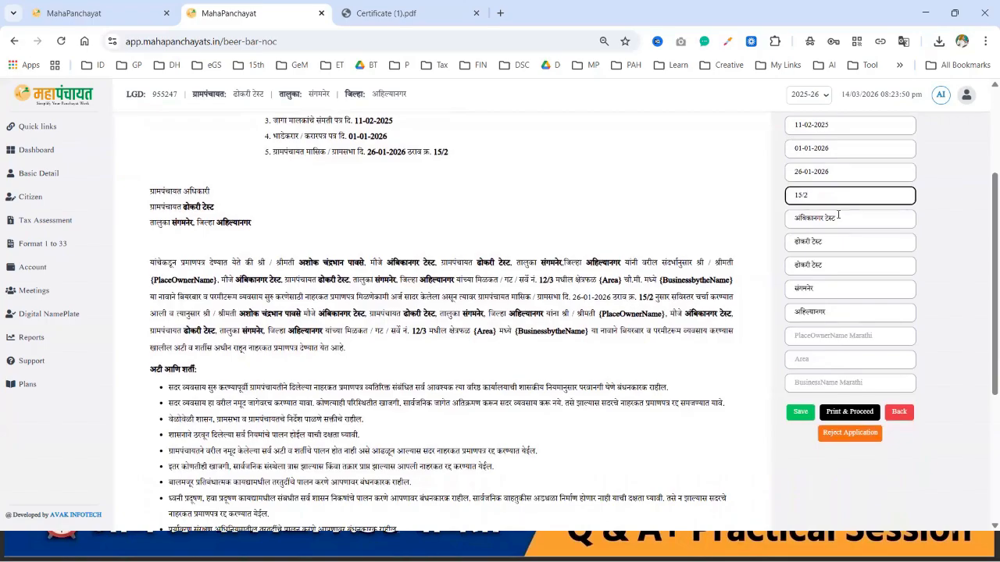
{"action": "left_click", "coordinate": [829, 336]}
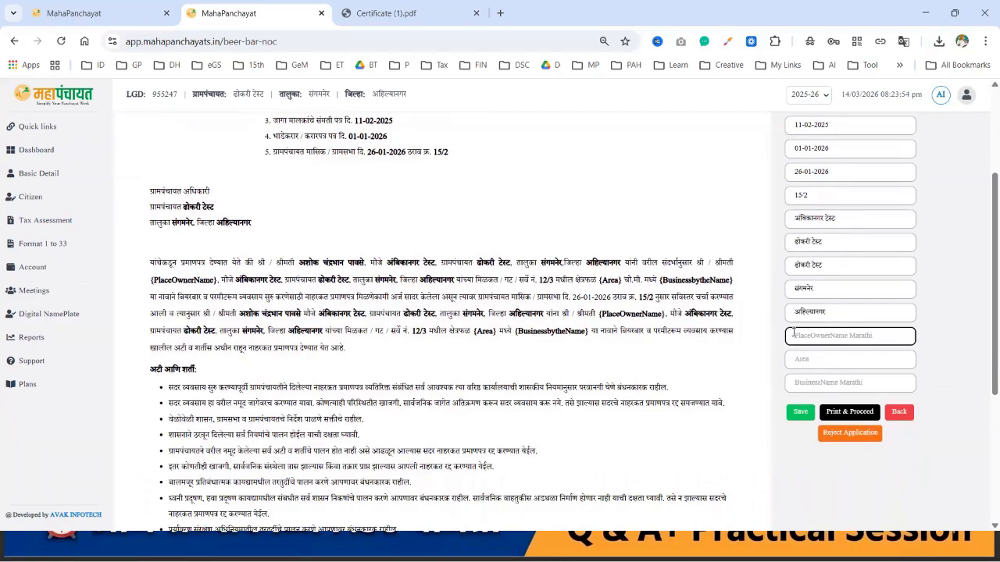
Step: Fill PlaceOwnerName Marathi with the owner's name, adapted from the applicant's copied name
{"action": "left_click_drag", "start_coordinate": [300, 264], "coordinate": [366, 263]}
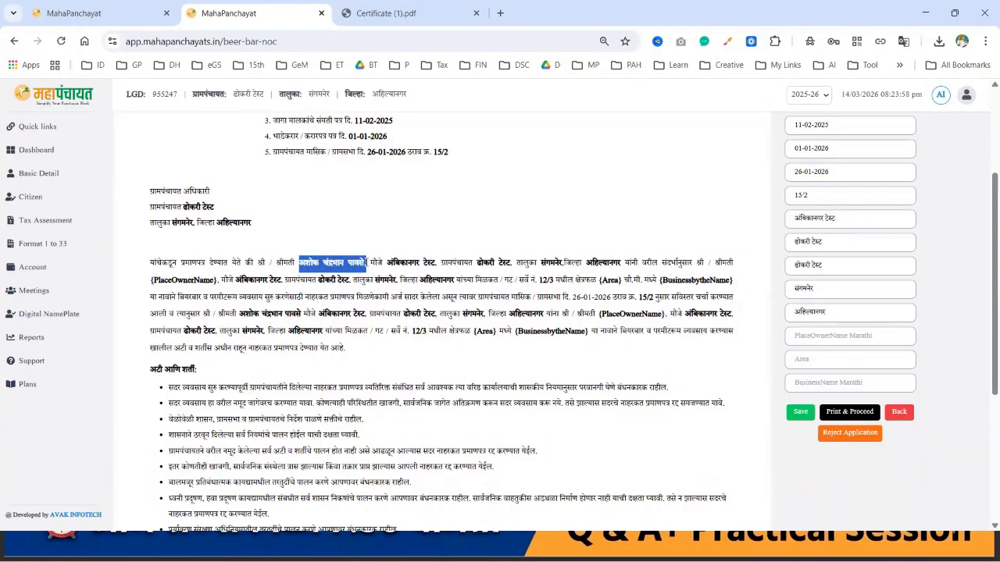
{"action": "left_click", "coordinate": [794, 336]}
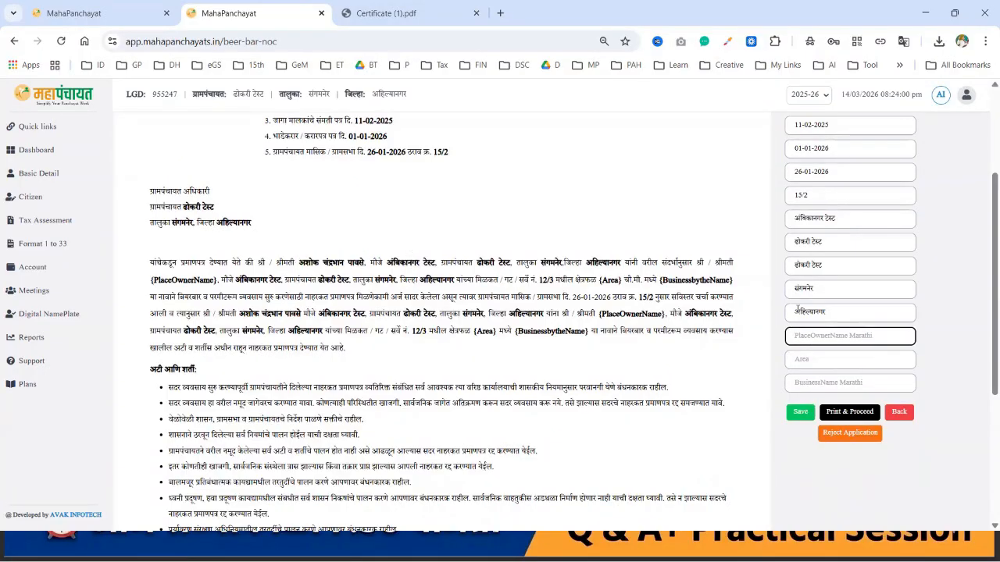
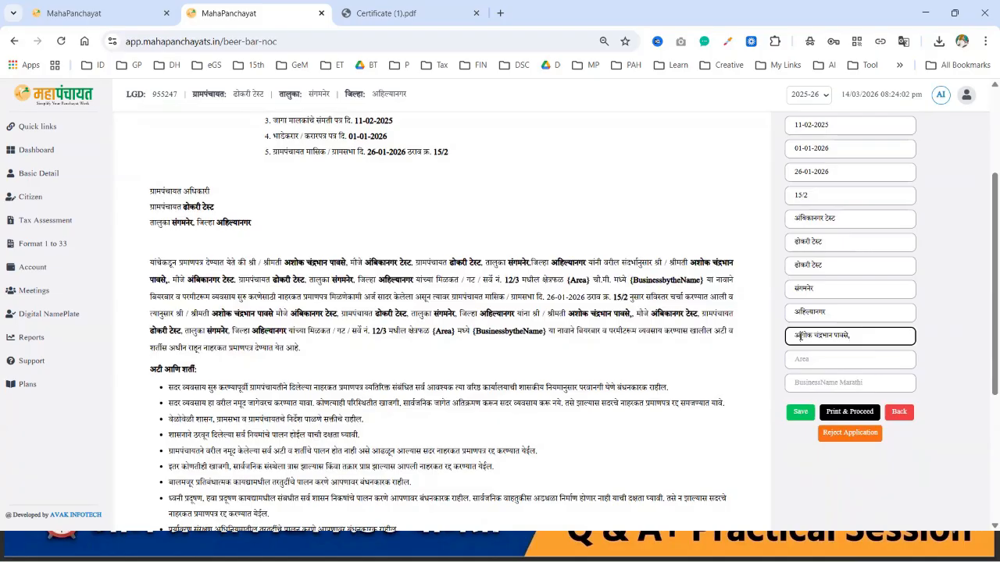
{"action": "double_click", "coordinate": [800, 336]}
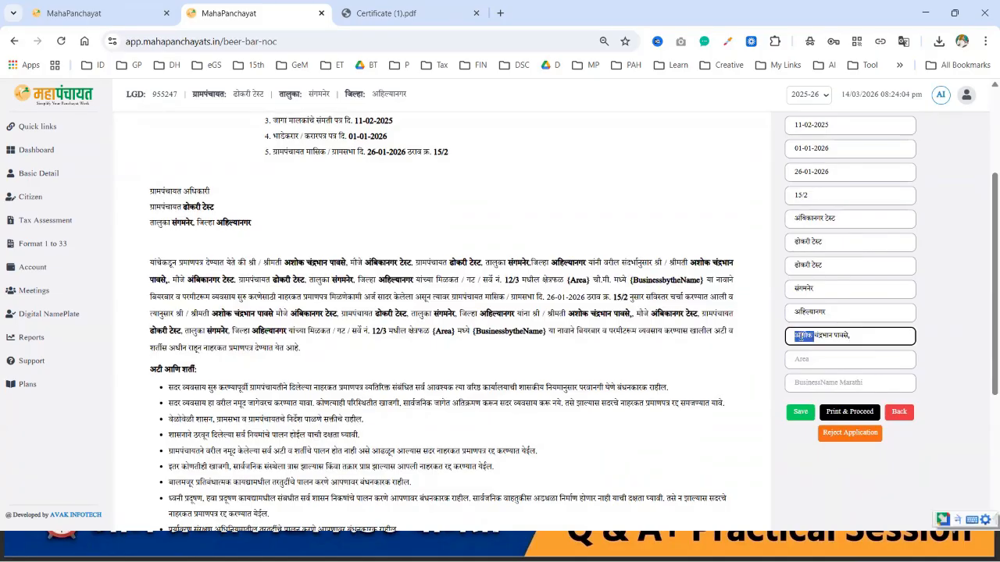
{"action": "type", "text": "सुनील "}
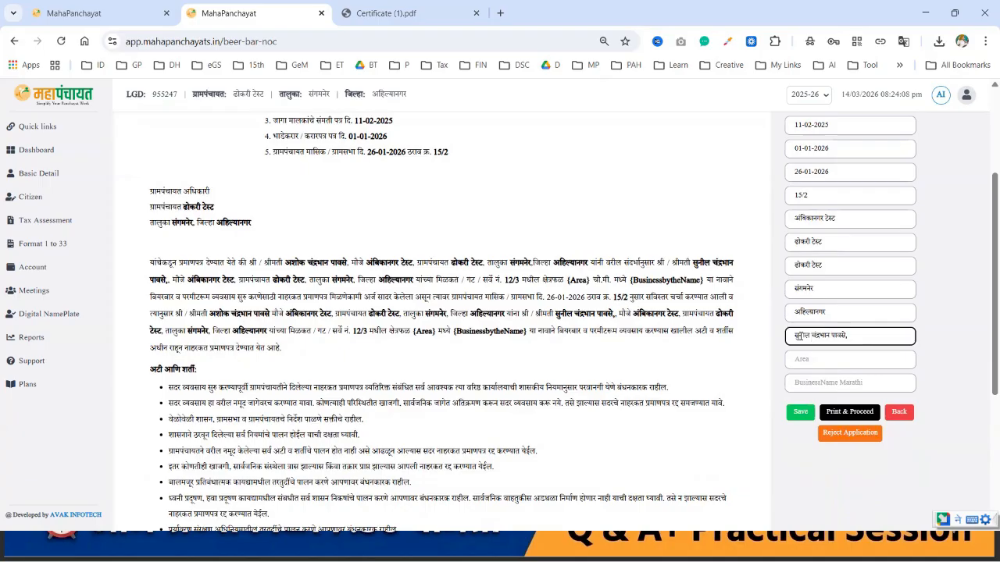
{"action": "type", "text": "सतीश"}
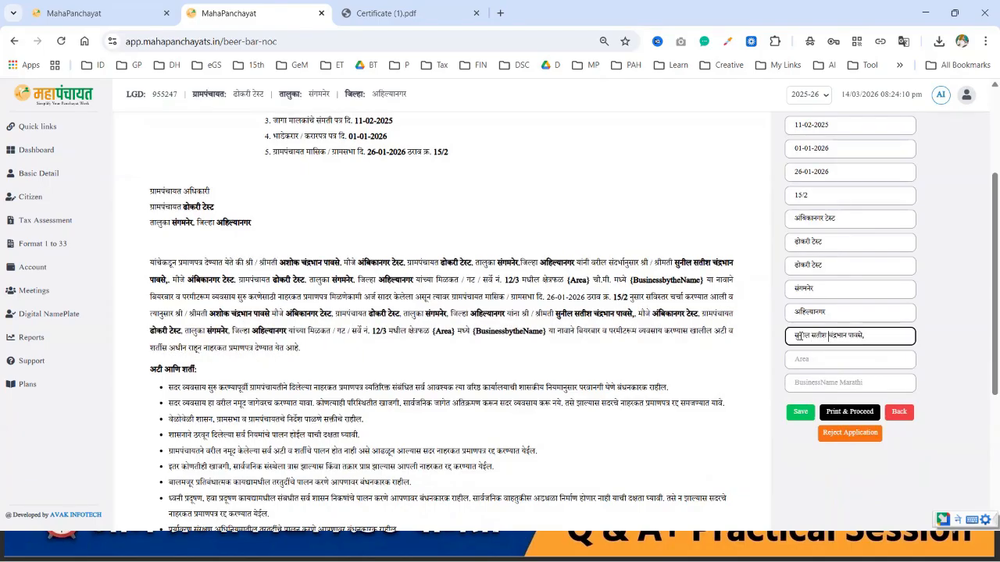
{"action": "key", "text": "Delete"}
{"action": "key", "text": "Delete"}
{"action": "key", "text": "Delete"}
{"action": "key", "text": "Delete"}
{"action": "key", "text": "Delete"}
{"action": "key", "text": "Delete"}
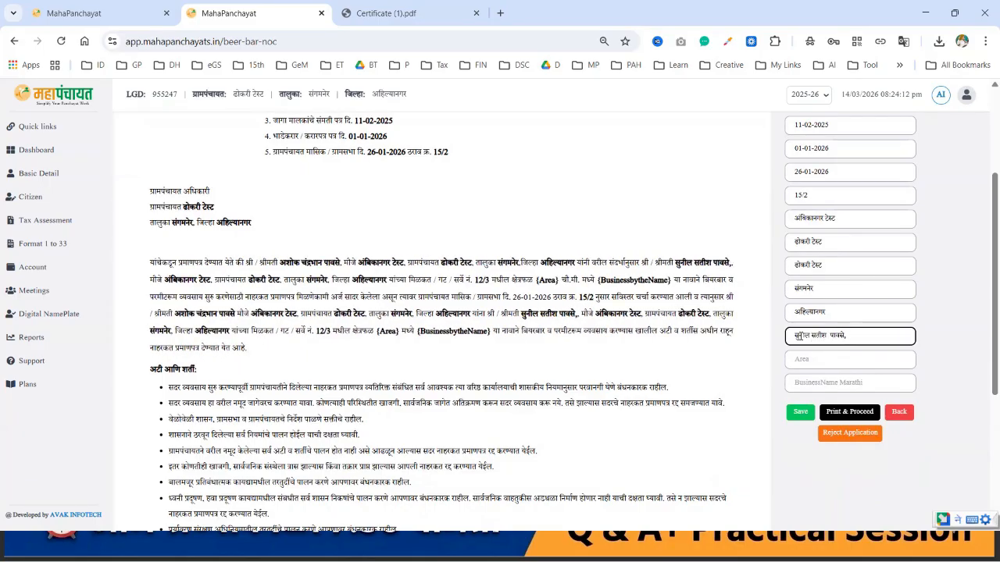
{"action": "key", "text": "Delete"}
Step: Set the area to 500 sq. m
{"action": "left_click", "coordinate": [825, 356]}
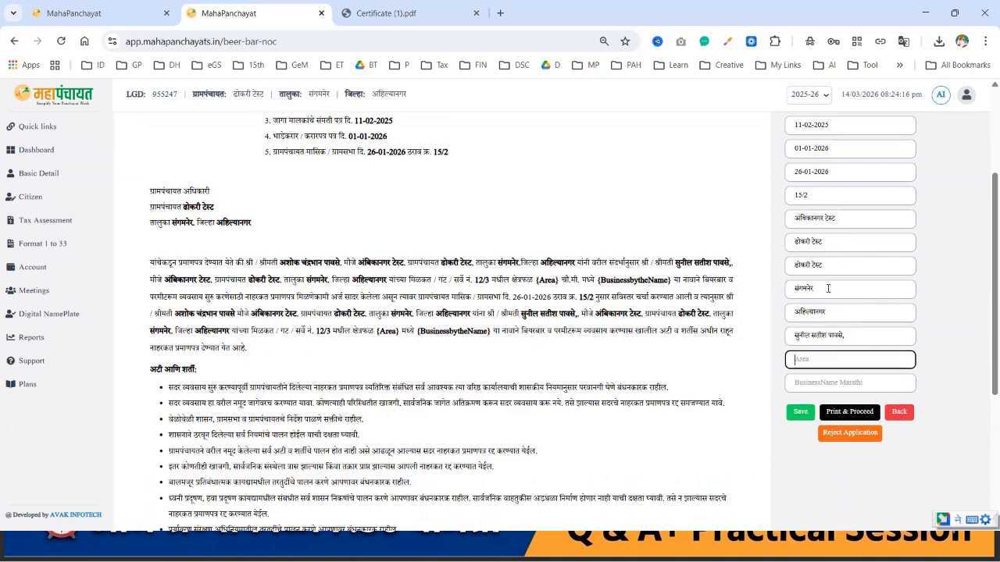
{"action": "scroll", "coordinate": [830, 258], "scroll_direction": "up", "scroll_amount": 3}
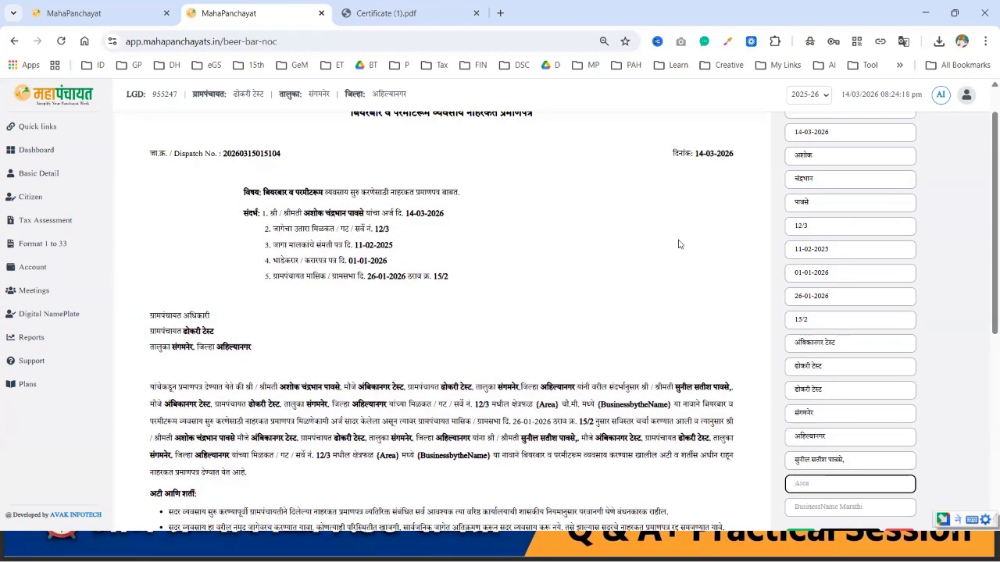
{"action": "scroll", "coordinate": [809, 336], "scroll_direction": "down", "scroll_amount": 2}
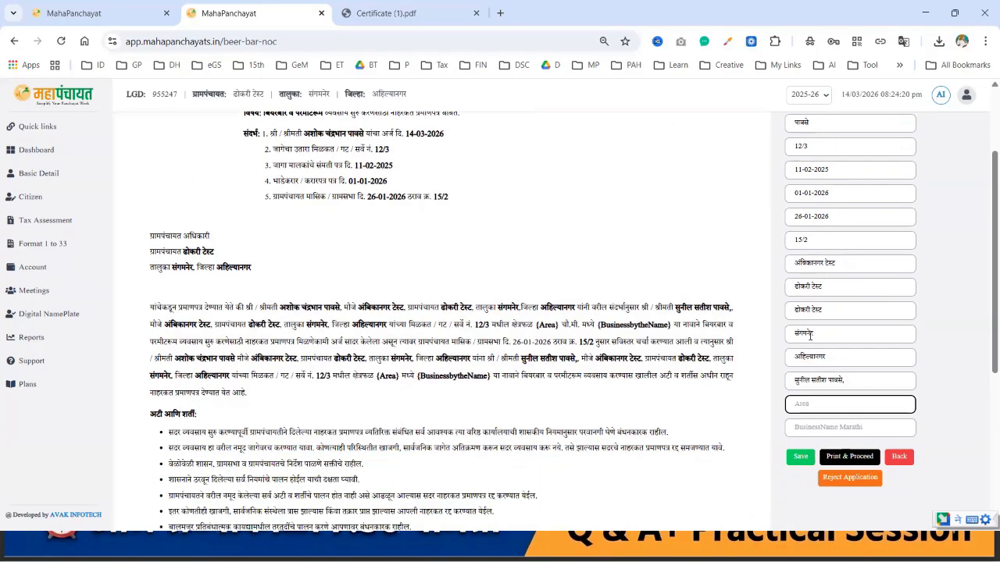
{"action": "scroll", "coordinate": [810, 336], "scroll_direction": "down", "scroll_amount": 2}
{"action": "left_click", "coordinate": [828, 351]}
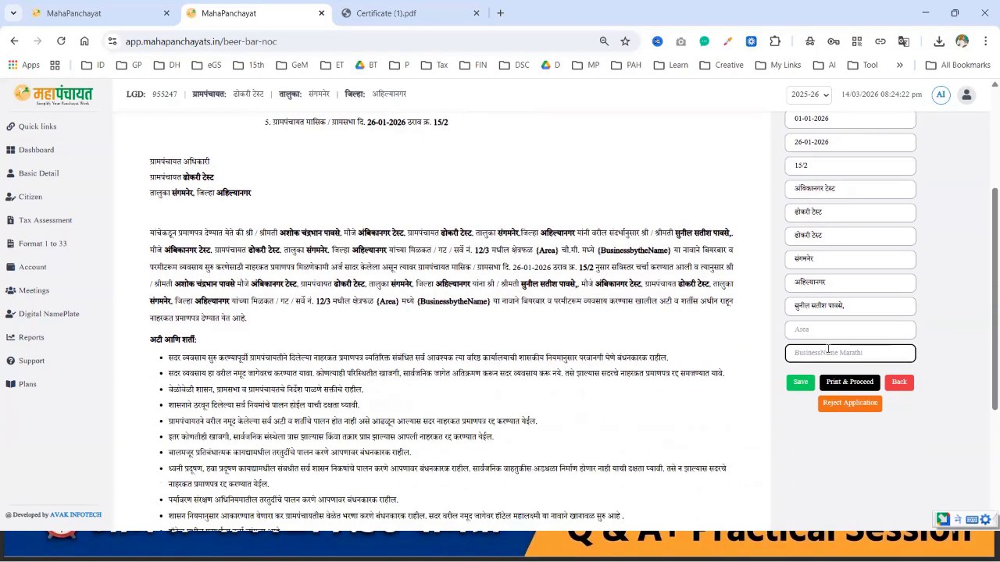
{"action": "left_click", "coordinate": [851, 330]}
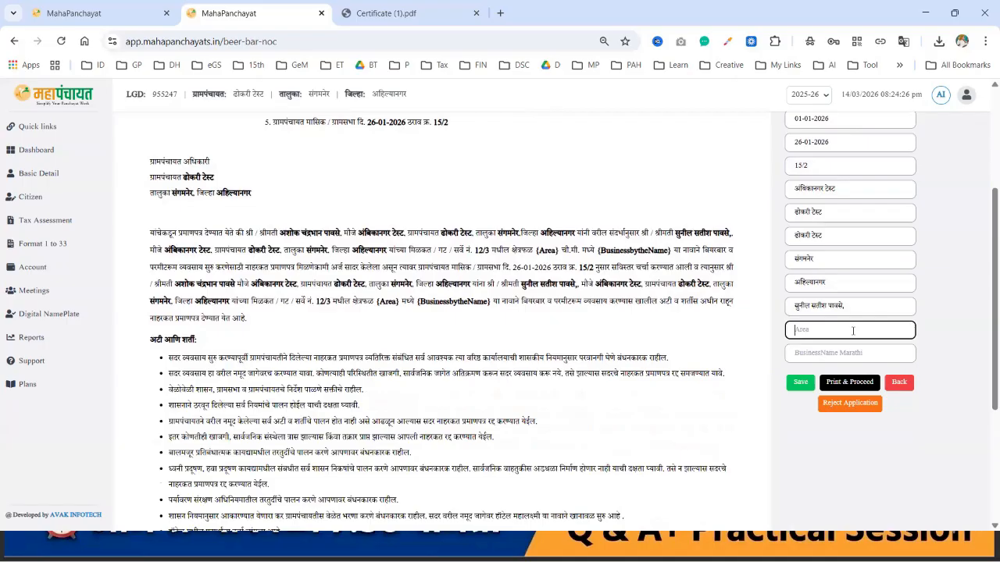
{"action": "type", "text": "50"}
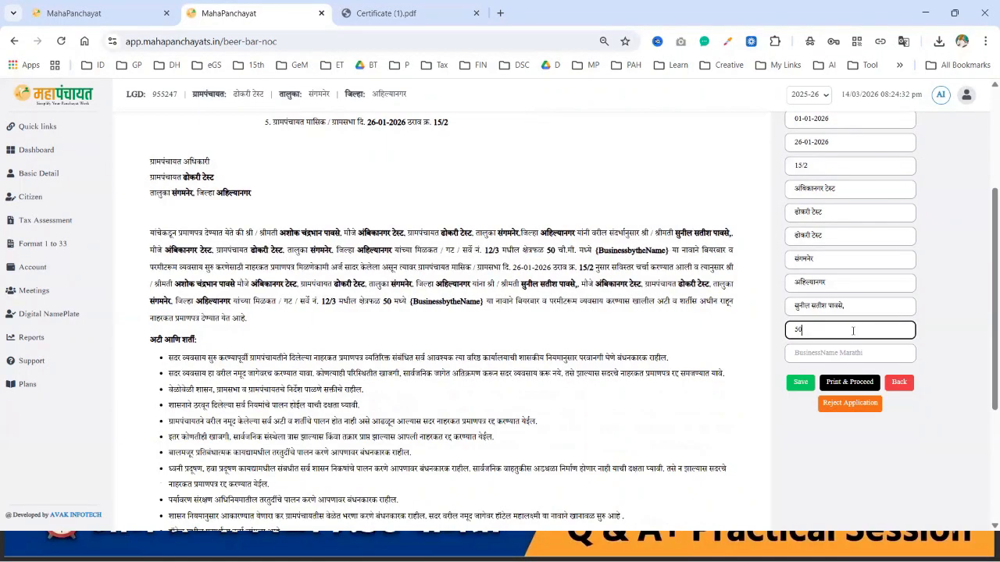
{"action": "type", "text": "00"}
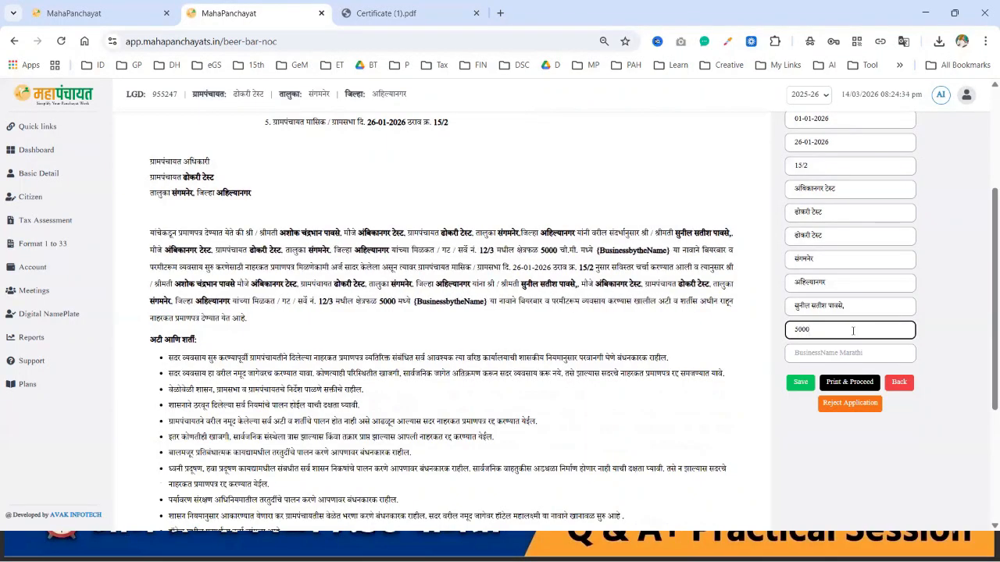
{"action": "key", "text": "BackSpace"}
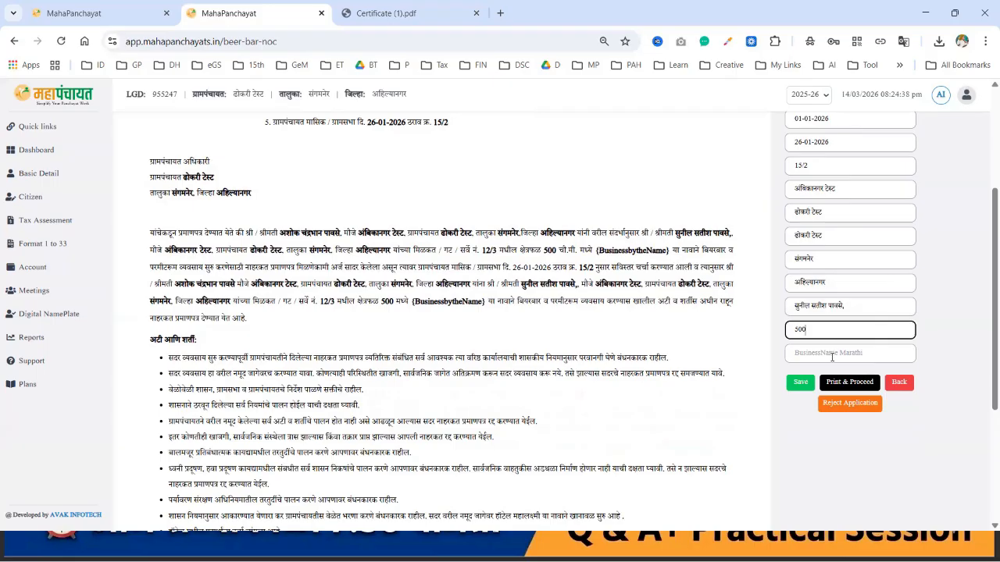
Step: Enter the business name संतोष बार आणि रेस्टॉरंट in the certificate form
{"action": "left_click", "coordinate": [832, 356]}
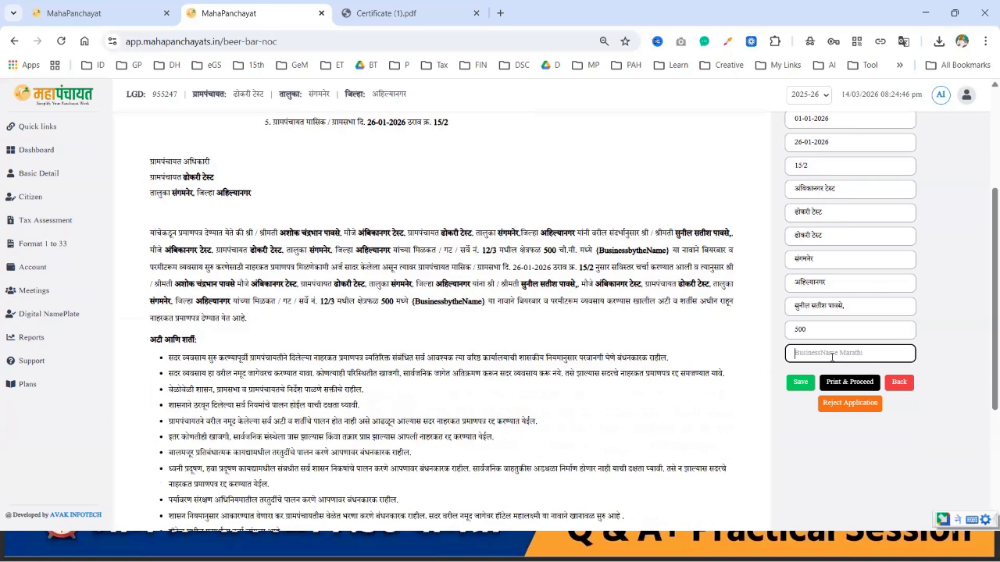
{"action": "type", "text": "संतोष"}
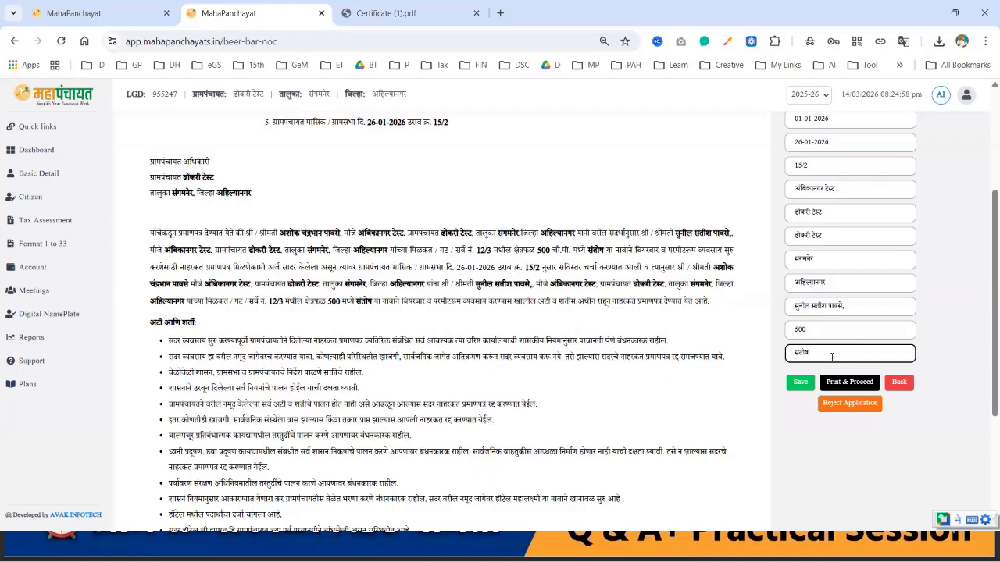
{"action": "type", "text": "बार"}
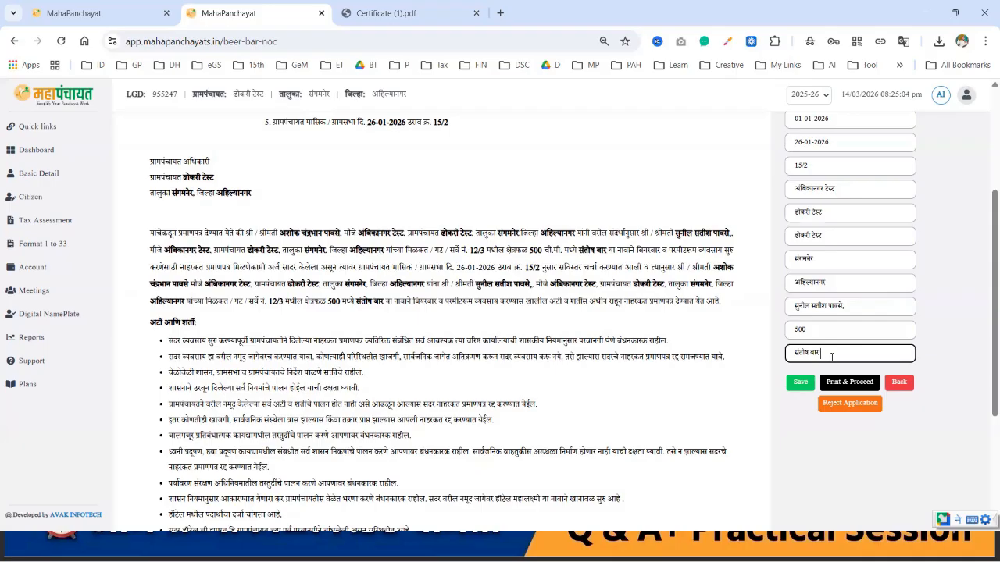
{"action": "type", "text": " आणि"}
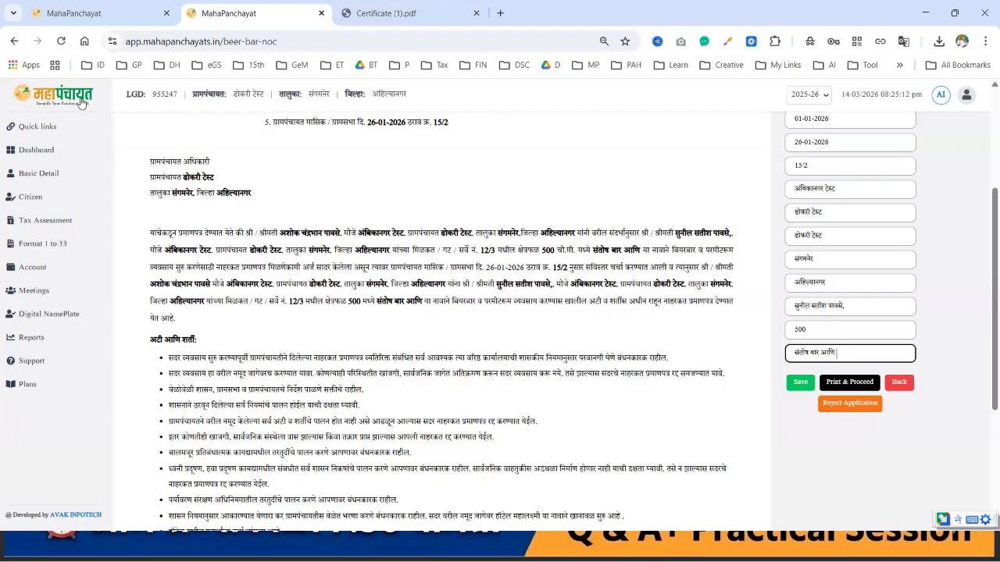
{"action": "type", "text": "रेस्टॉरंट"}
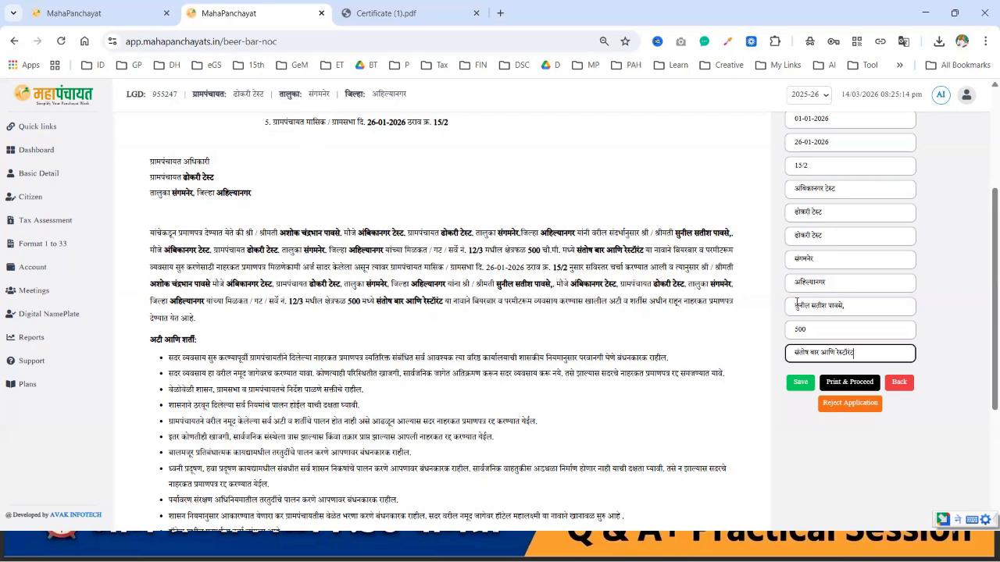
{"action": "scroll", "coordinate": [568, 355], "scroll_direction": "up", "scroll_amount": 3}
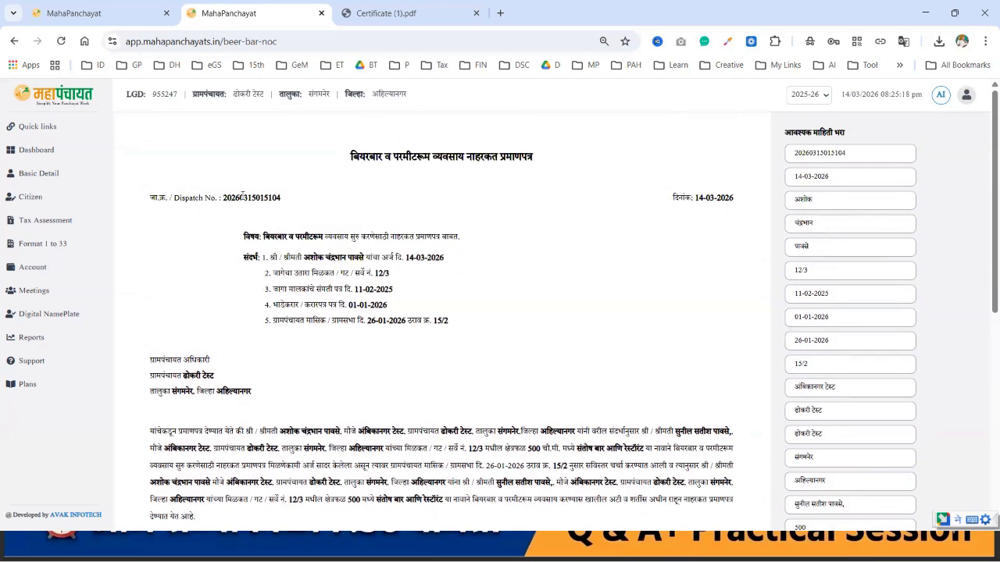
Step: Change the dispatch number to 1233
{"action": "left_click_drag", "start_coordinate": [224, 198], "coordinate": [286, 200]}
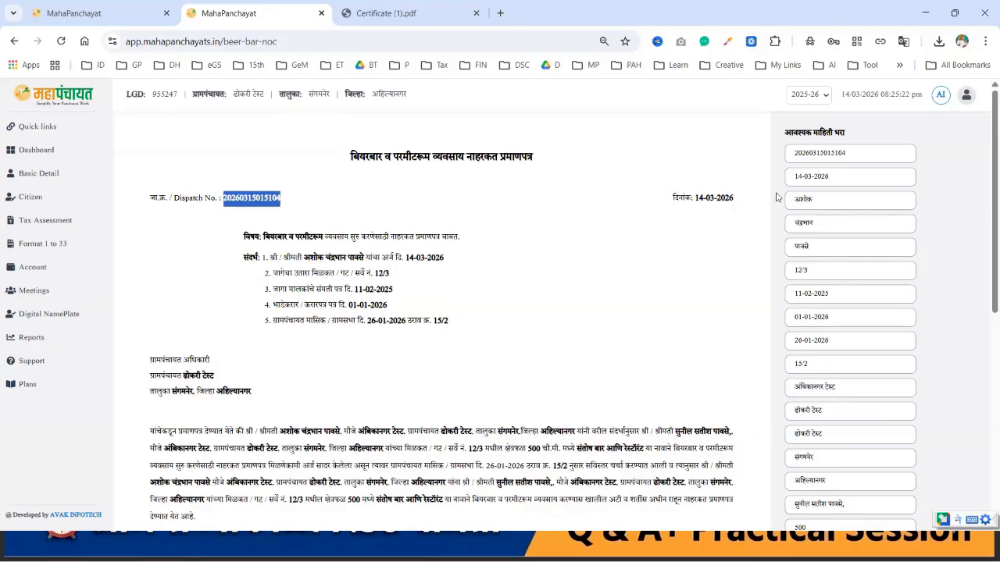
{"action": "left_click", "coordinate": [847, 177]}
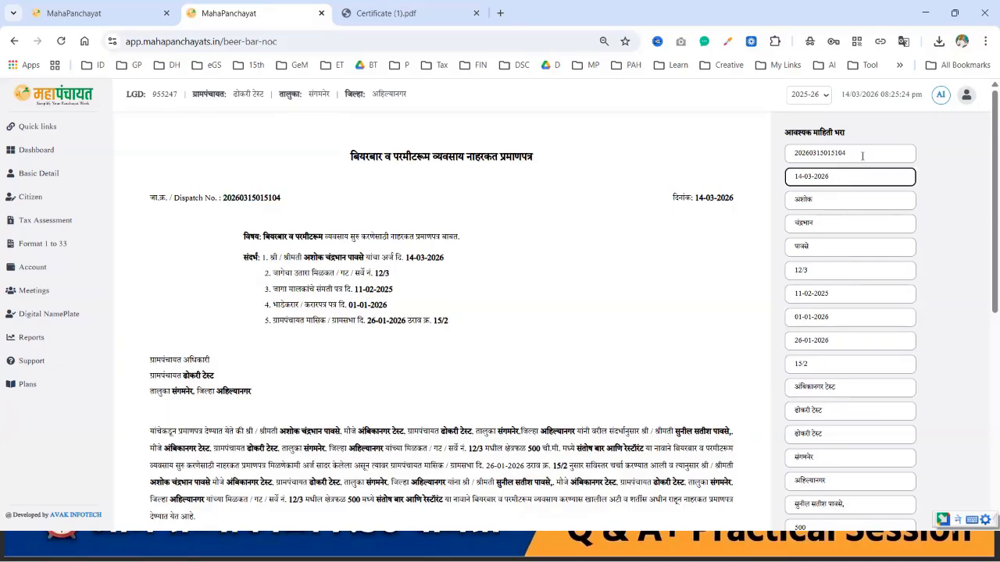
{"action": "left_click", "coordinate": [862, 156]}
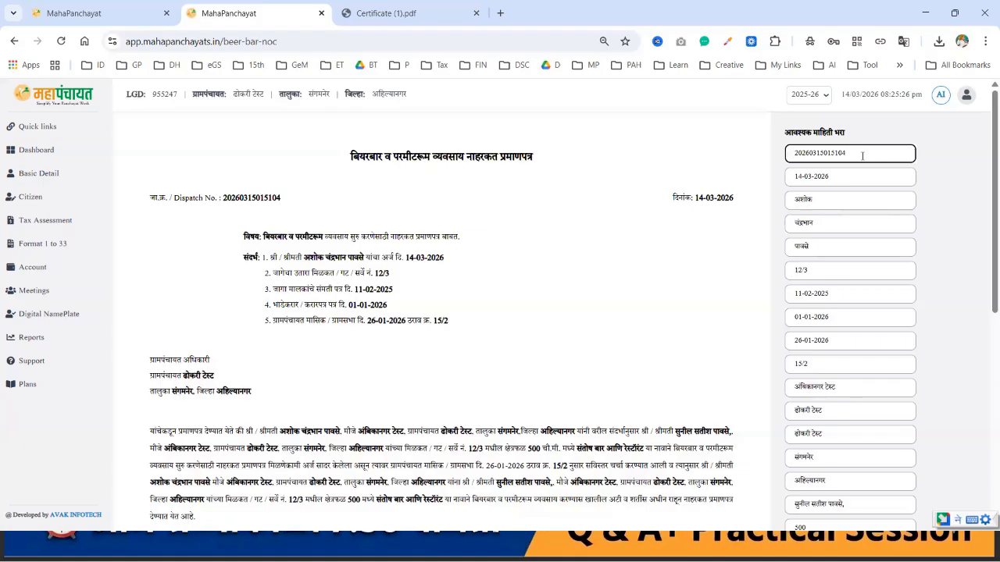
{"action": "key", "text": "BackSpace"}
{"action": "key", "text": "BackSpace"}
{"action": "key", "text": "BackSpace"}
{"action": "key", "text": "BackSpace"}
{"action": "key", "text": "BackSpace"}
{"action": "key", "text": "BackSpace"}
{"action": "key", "text": "BackSpace"}
{"action": "key", "text": "BackSpace"}
{"action": "key", "text": "BackSpace"}
{"action": "key", "text": "BackSpace"}
{"action": "key", "text": "BackSpace"}
{"action": "key", "text": "BackSpace"}
{"action": "key", "text": "BackSpace"}
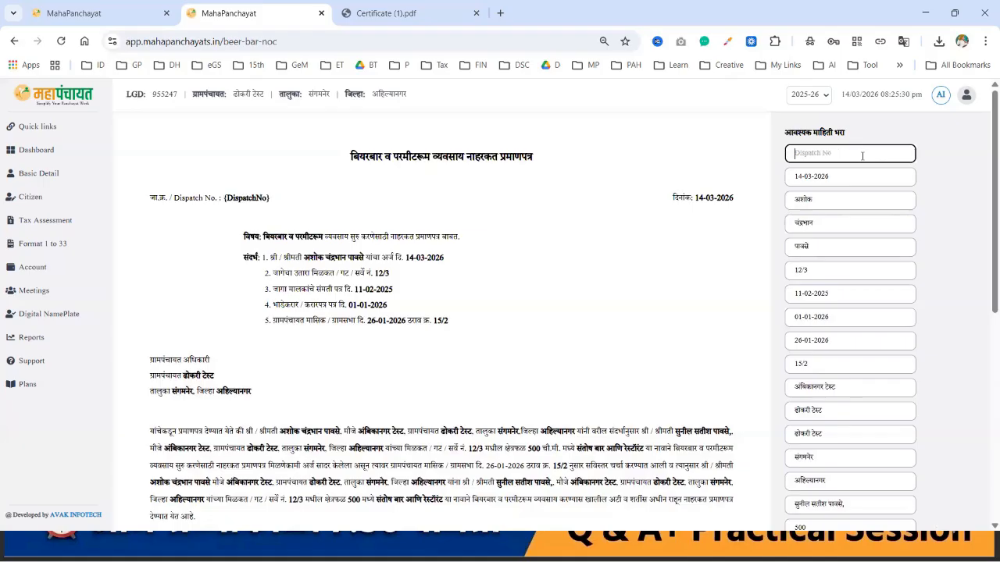
{"action": "type", "text": "1233"}
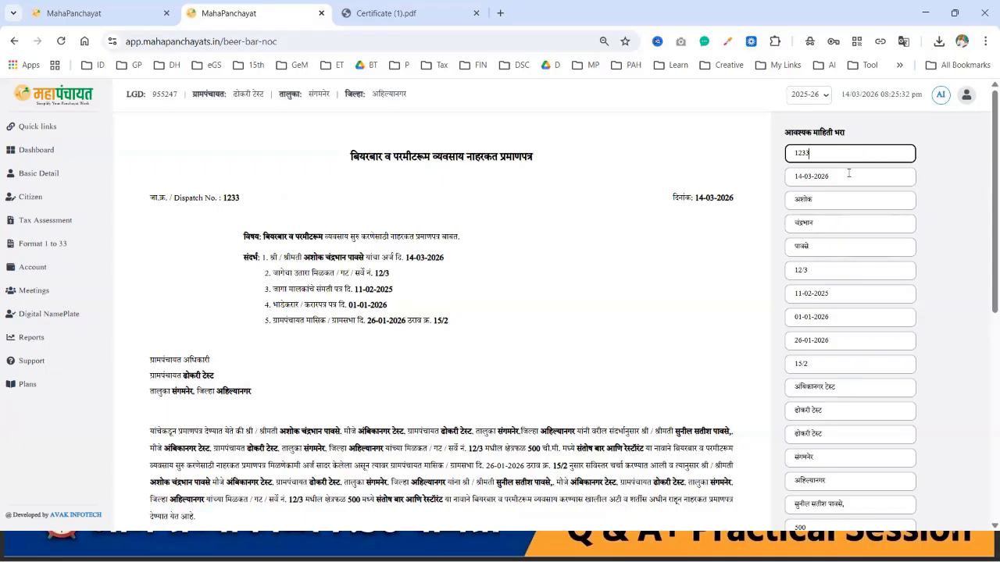
Step: Change the application date to 27-01-2026
{"action": "left_click", "coordinate": [849, 173]}
{"action": "key", "text": "BackSpace"}
{"action": "key", "text": "BackSpace"}
{"action": "key", "text": "BackSpace"}
{"action": "key", "text": "BackSpace"}
{"action": "key", "text": "BackSpace"}
{"action": "key", "text": "BackSpace"}
{"action": "key", "text": "BackSpace"}
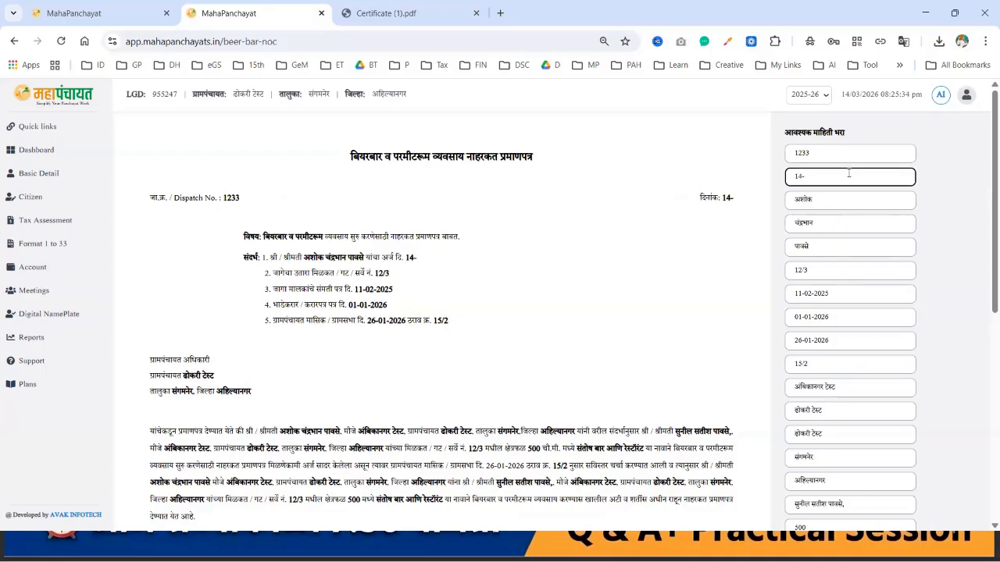
{"action": "key", "text": "BackSpace"}
{"action": "key", "text": "BackSpace"}
{"action": "key", "text": "BackSpace"}
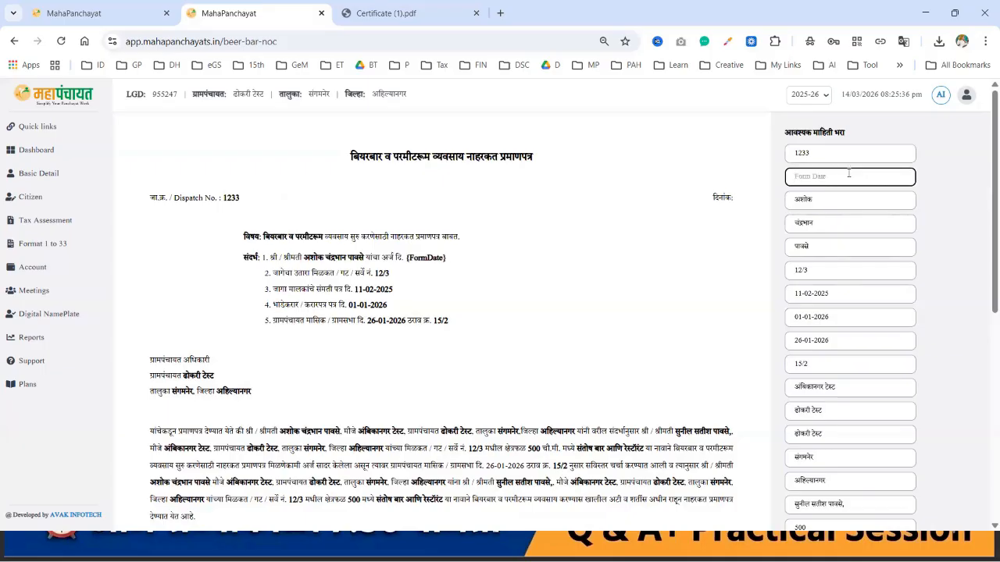
{"action": "type", "text": "26"}
{"action": "key", "text": "BackSpace"}
{"action": "type", "text": "7"}
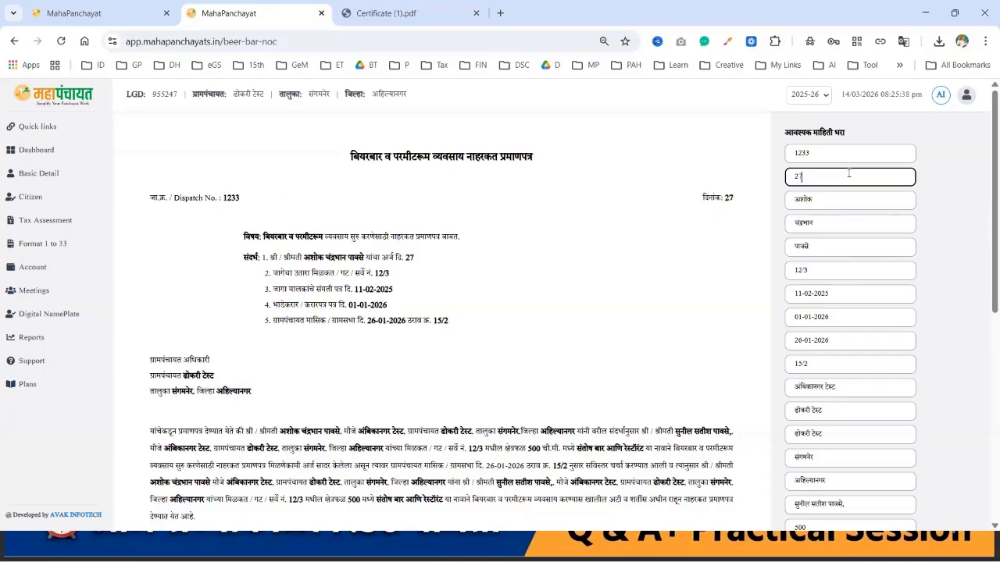
{"action": "type", "text": "-01-2026"}
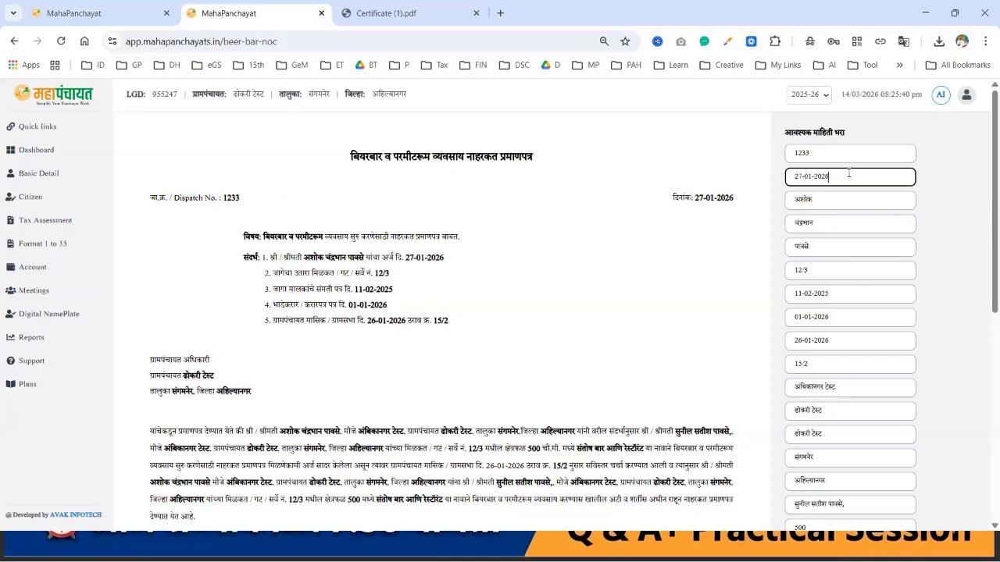
Step: Save the beer bar NOC with dispatch number 1233 dated 27-01-2026 and acknowledge the success message
{"action": "scroll", "coordinate": [625, 300], "scroll_direction": "down", "scroll_amount": 1}
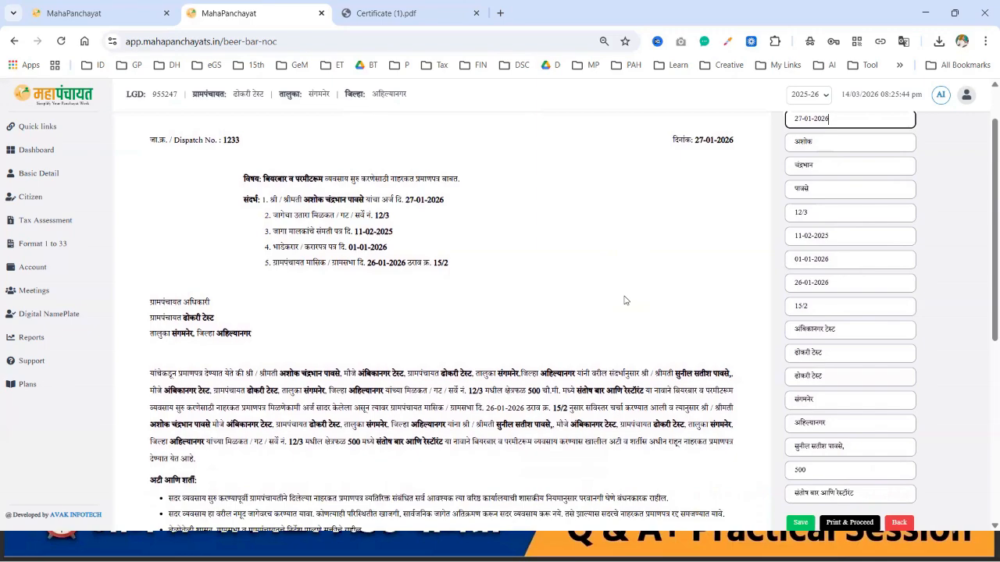
{"action": "scroll", "coordinate": [624, 300], "scroll_direction": "down", "scroll_amount": 5}
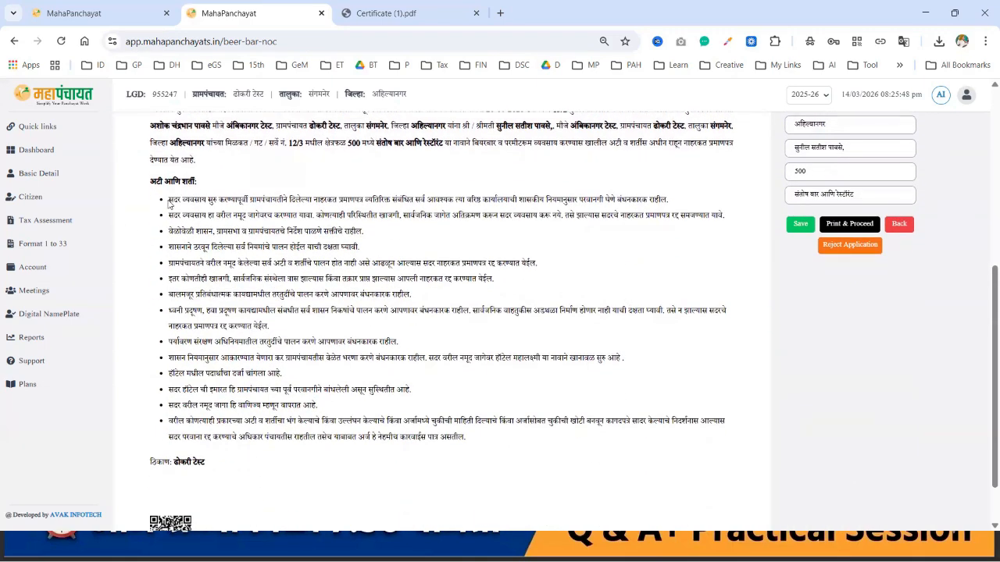
{"action": "scroll", "coordinate": [272, 344], "scroll_direction": "down", "scroll_amount": 1}
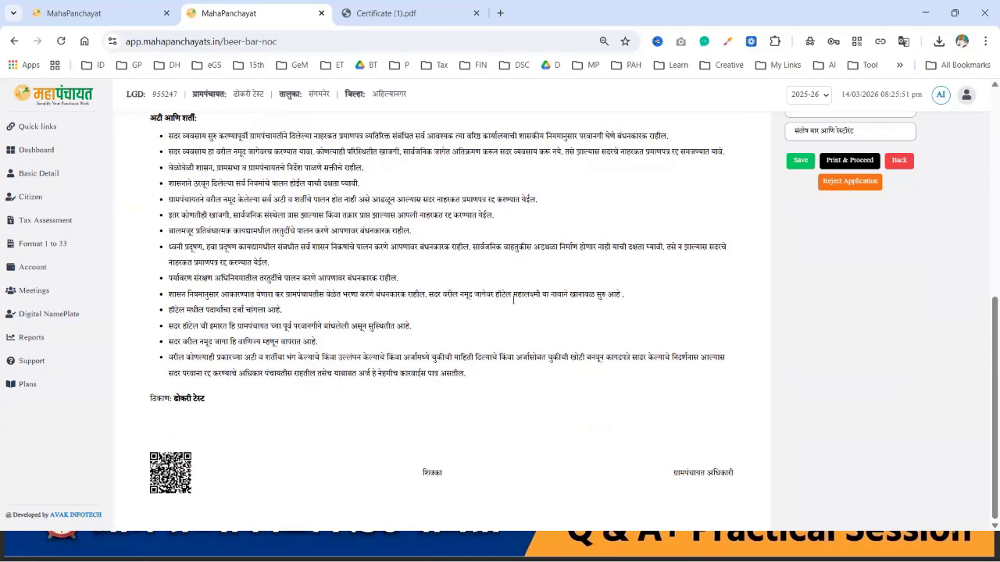
{"action": "scroll", "coordinate": [513, 299], "scroll_direction": "up", "scroll_amount": 4}
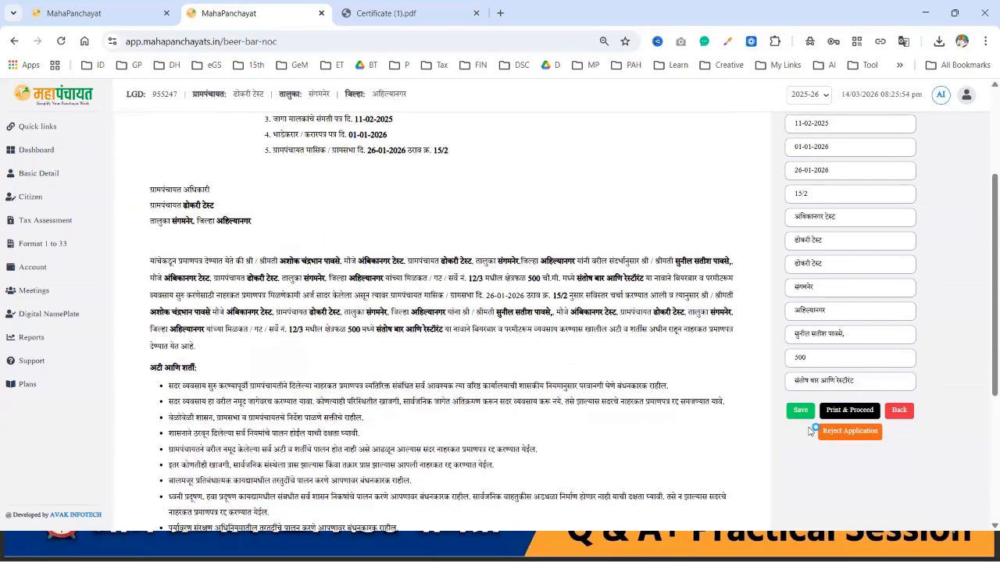
{"action": "left_click", "coordinate": [800, 412]}
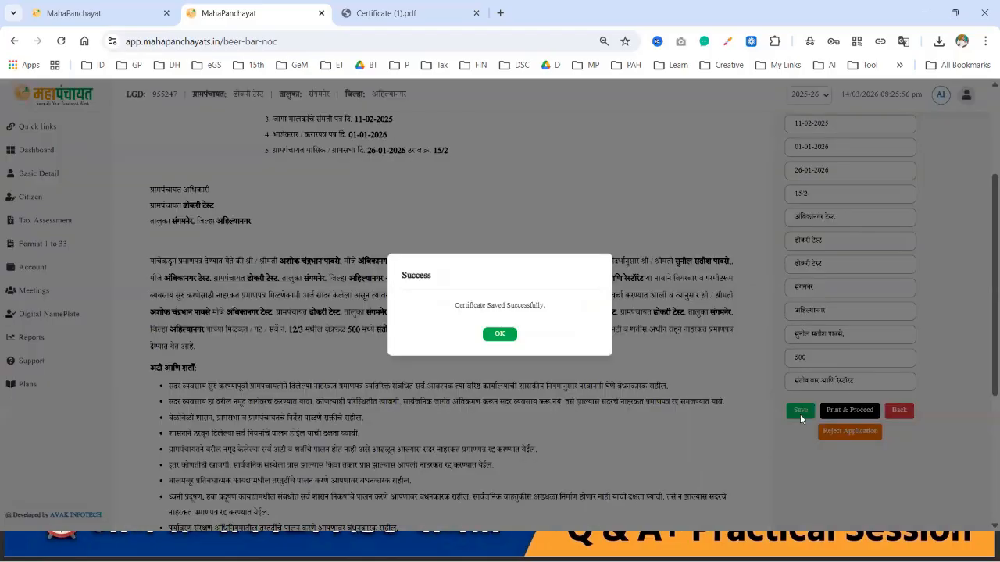
{"action": "left_click", "coordinate": [499, 335]}
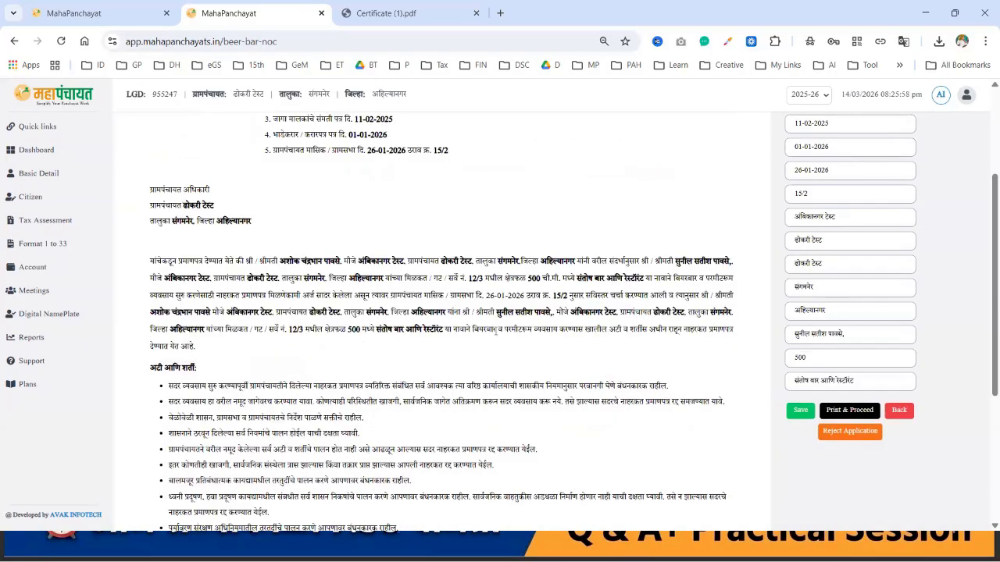
Step: Open and back out of the certificate fee and rejection prompts, returning to the form
{"action": "scroll", "coordinate": [819, 221], "scroll_direction": "up", "scroll_amount": 3}
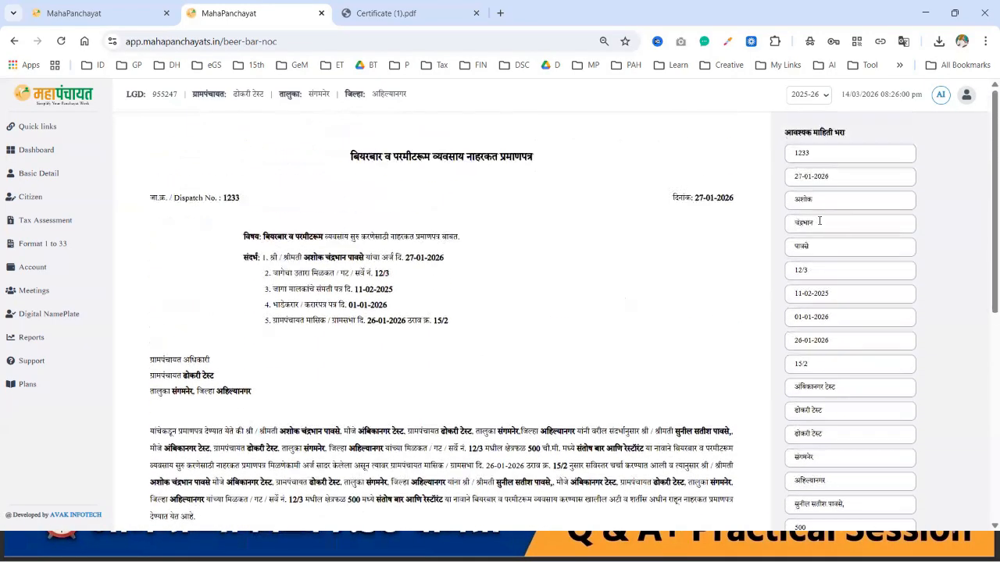
{"action": "scroll", "coordinate": [820, 221], "scroll_direction": "down", "scroll_amount": 5}
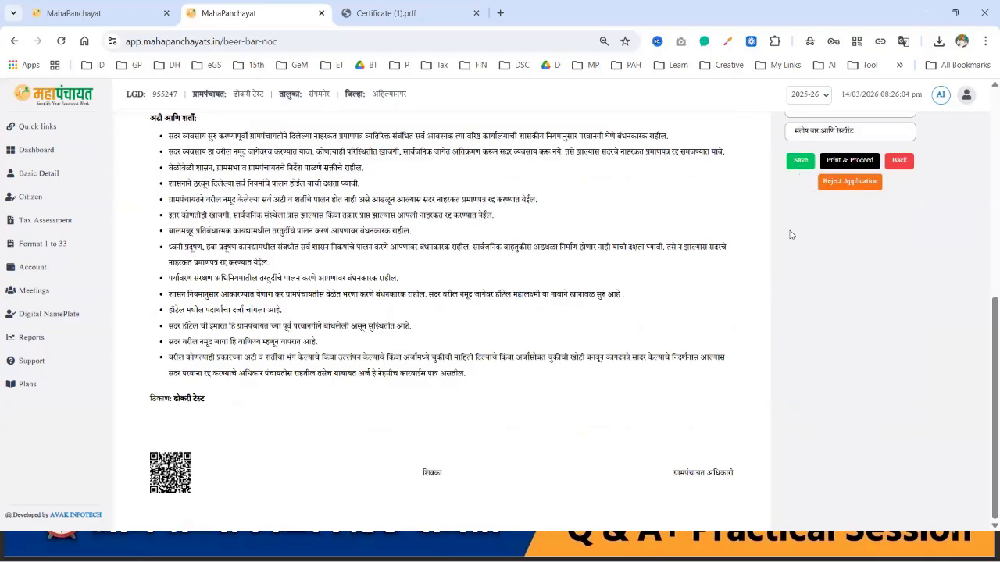
{"action": "scroll", "coordinate": [790, 234], "scroll_direction": "up", "scroll_amount": 2}
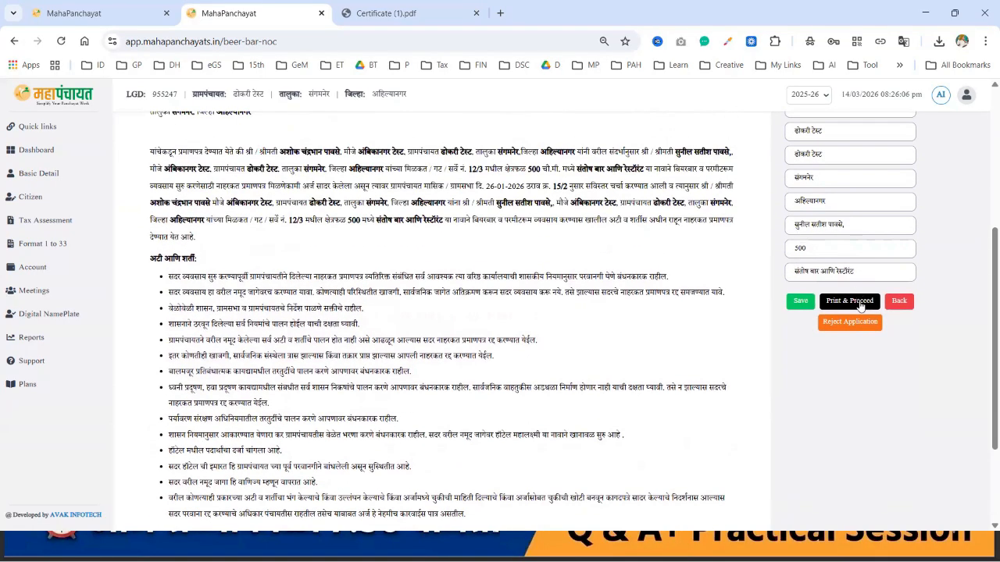
{"action": "left_click", "coordinate": [860, 304]}
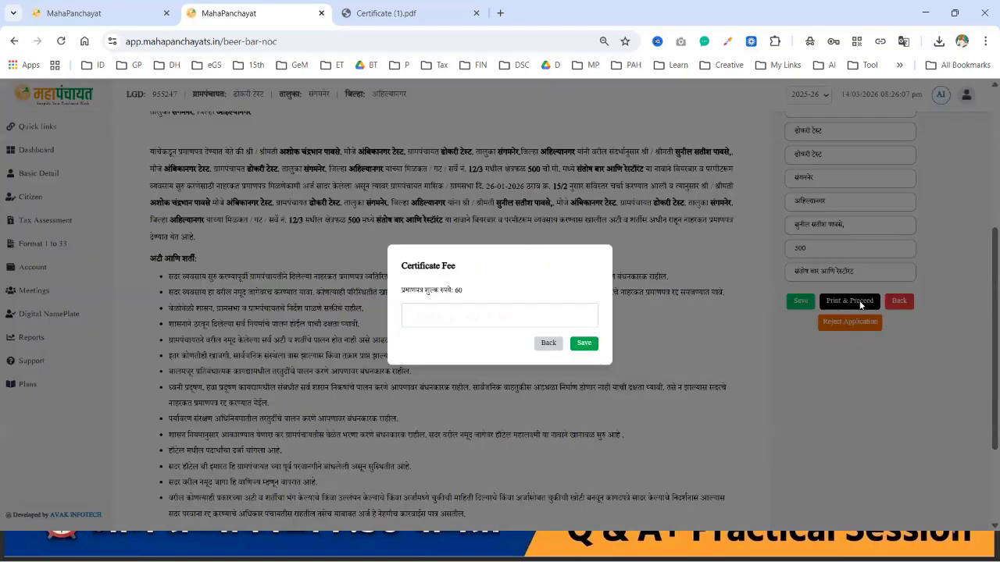
{"action": "left_click", "coordinate": [549, 346]}
{"action": "left_click", "coordinate": [825, 323]}
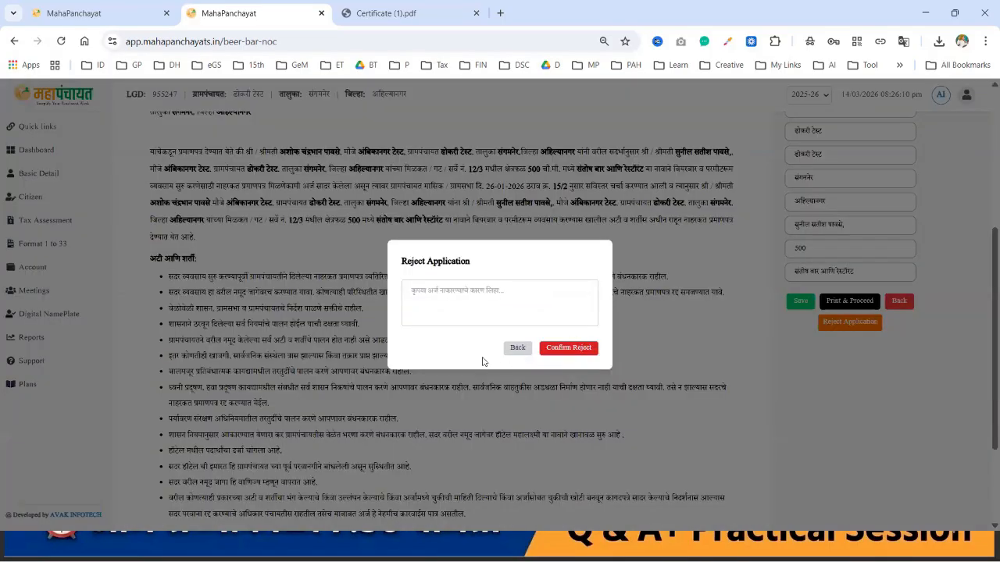
{"action": "left_click", "coordinate": [515, 349]}
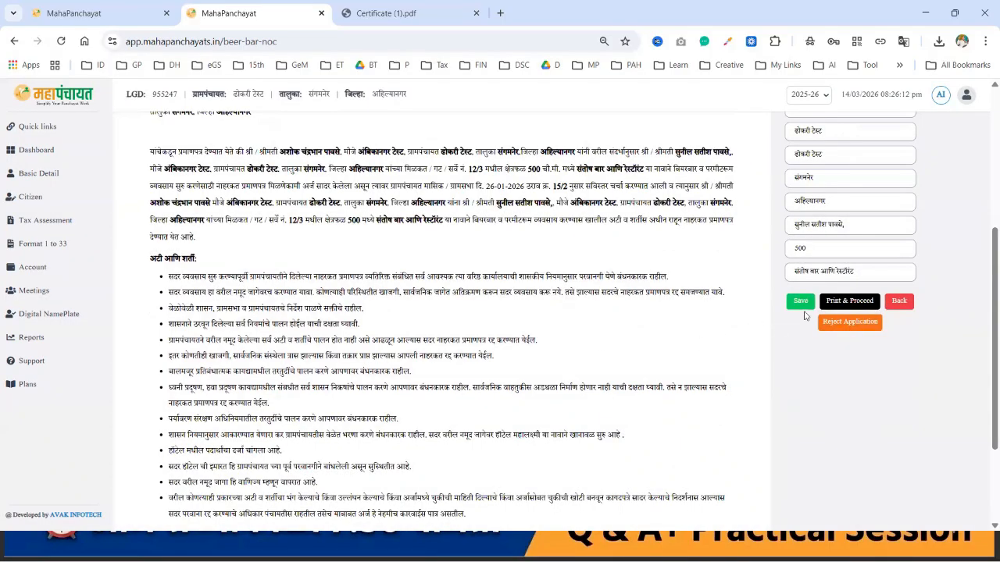
Step: Record a 60 rupee certificate fee, save the PDF as Certificate (2).pdf and open it
{"action": "left_click", "coordinate": [849, 301]}
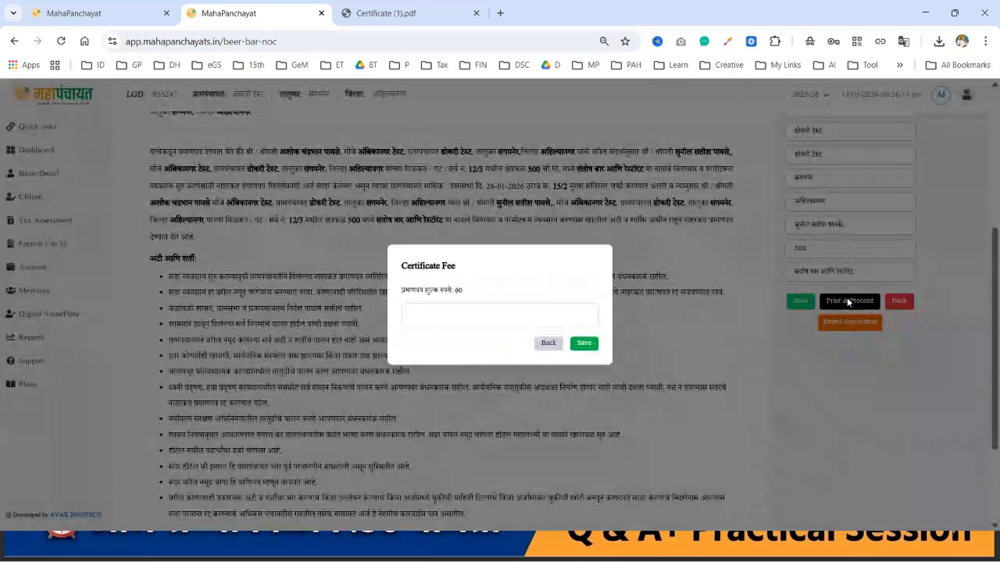
{"action": "left_click", "coordinate": [485, 315]}
{"action": "type", "text": "60"}
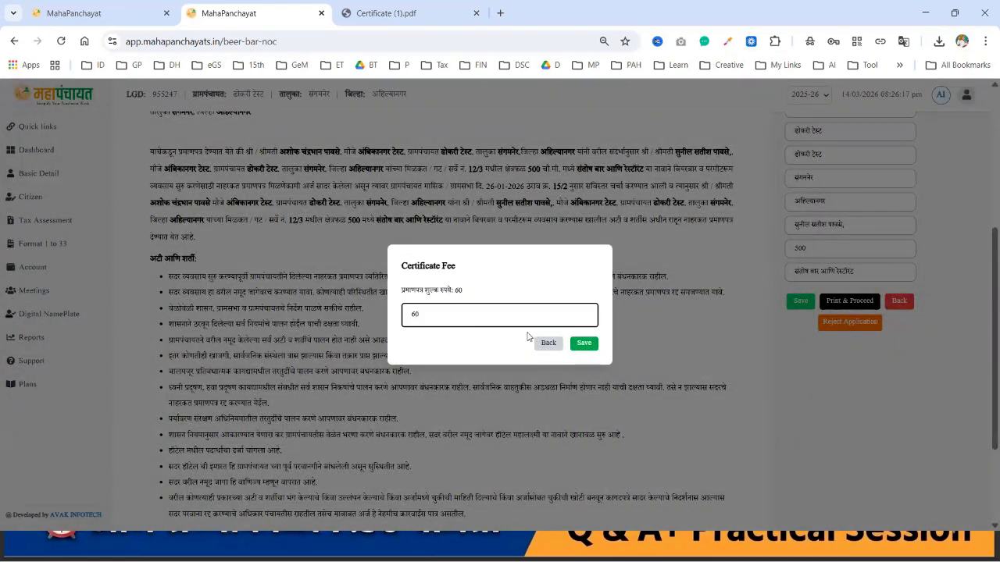
{"action": "left_click", "coordinate": [583, 344]}
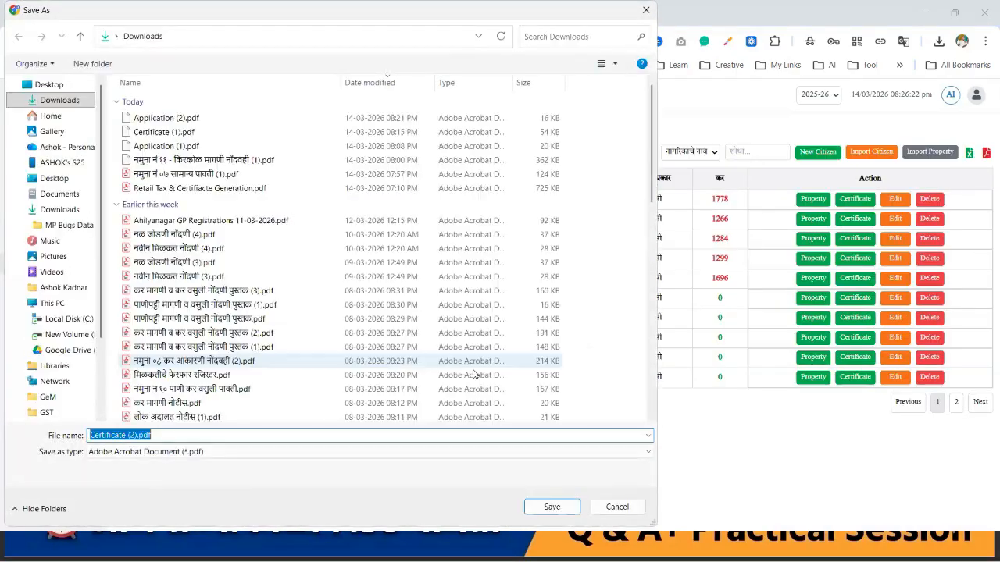
{"action": "left_click", "coordinate": [553, 508]}
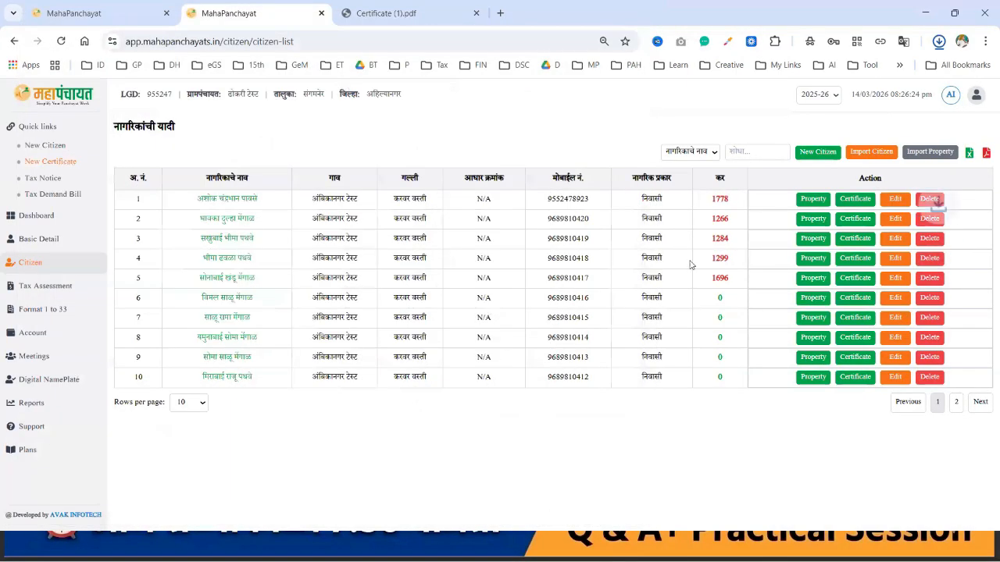
{"action": "left_click", "coordinate": [847, 81]}
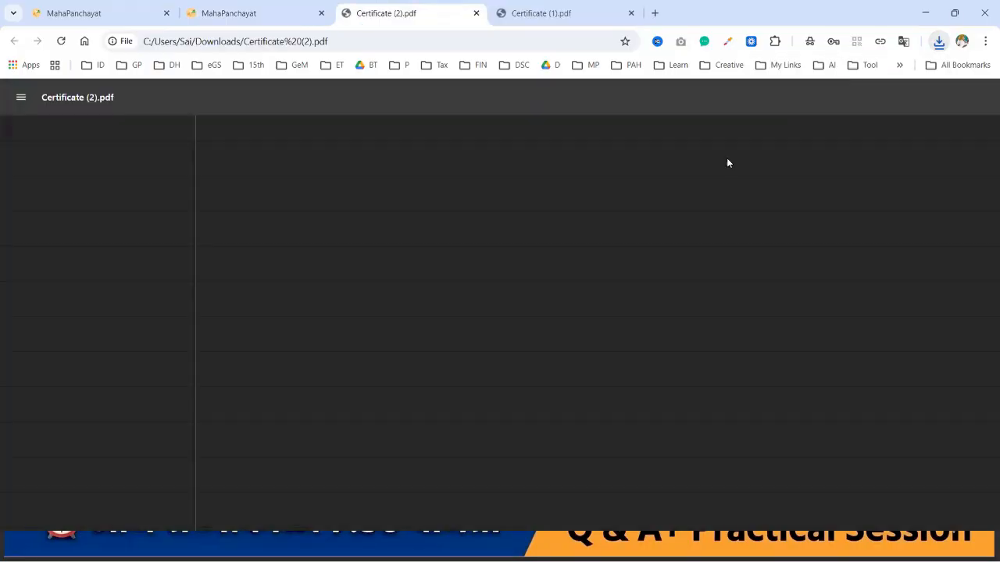
Step: Hide the All tools panel and scroll through the first page of Certificate (2).pdf
{"action": "scroll", "coordinate": [612, 287], "scroll_direction": "down", "scroll_amount": 3}
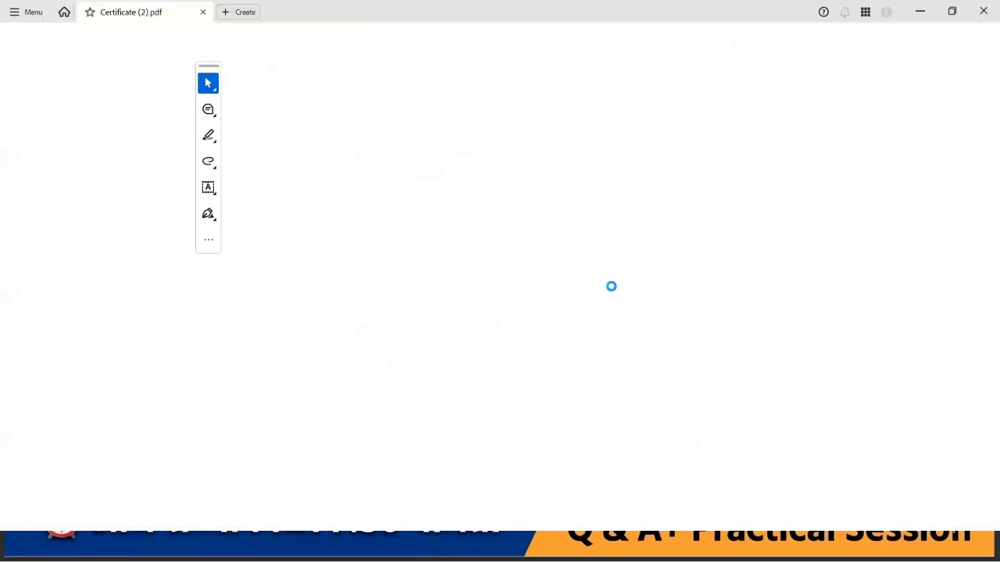
{"action": "left_click", "coordinate": [168, 73]}
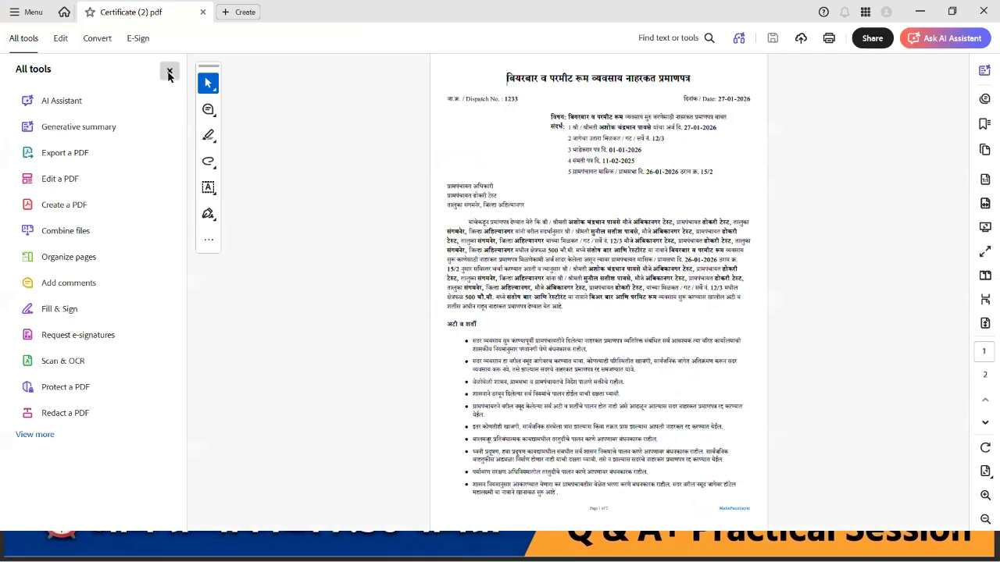
{"action": "scroll", "coordinate": [466, 291], "scroll_direction": "up", "scroll_amount": 1}
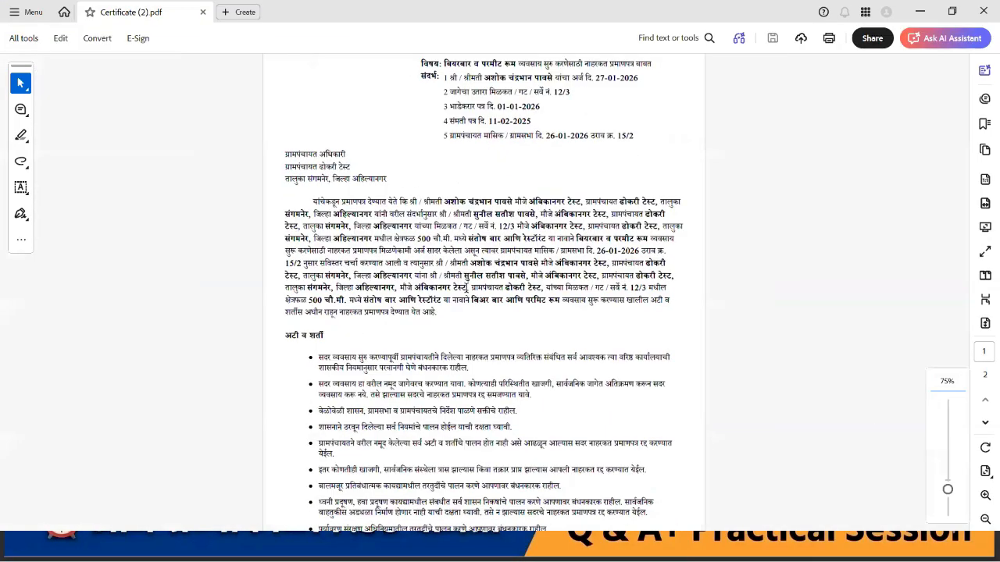
{"action": "scroll", "coordinate": [466, 290], "scroll_direction": "up", "scroll_amount": 2}
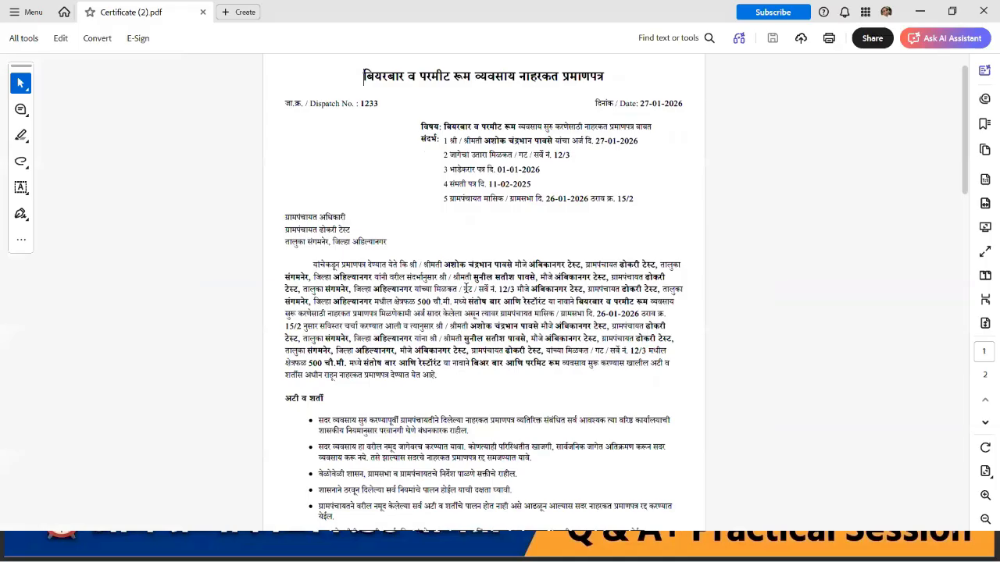
{"action": "scroll", "coordinate": [466, 289], "scroll_direction": "up", "scroll_amount": 1}
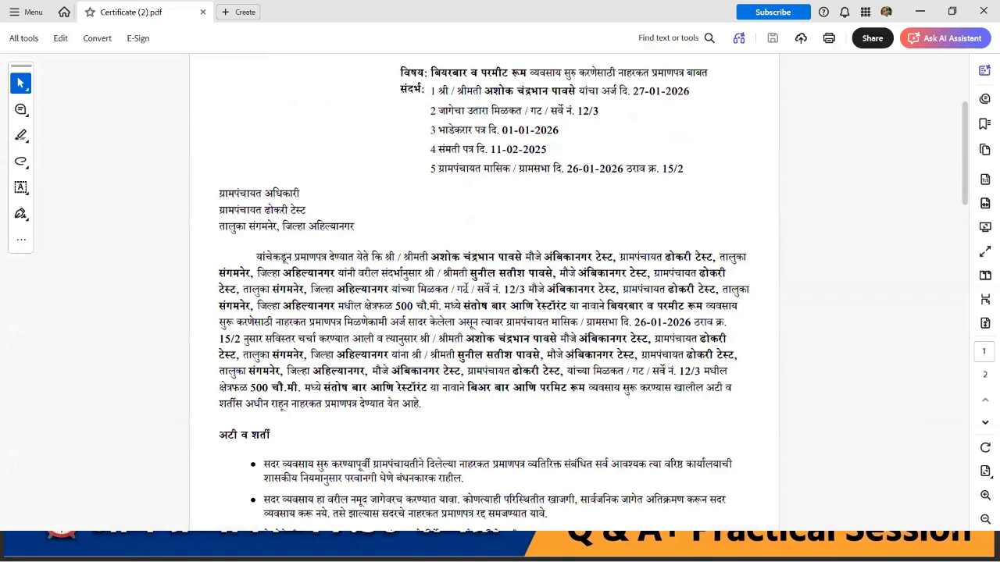
{"action": "scroll", "coordinate": [466, 292], "scroll_direction": "down", "scroll_amount": 10}
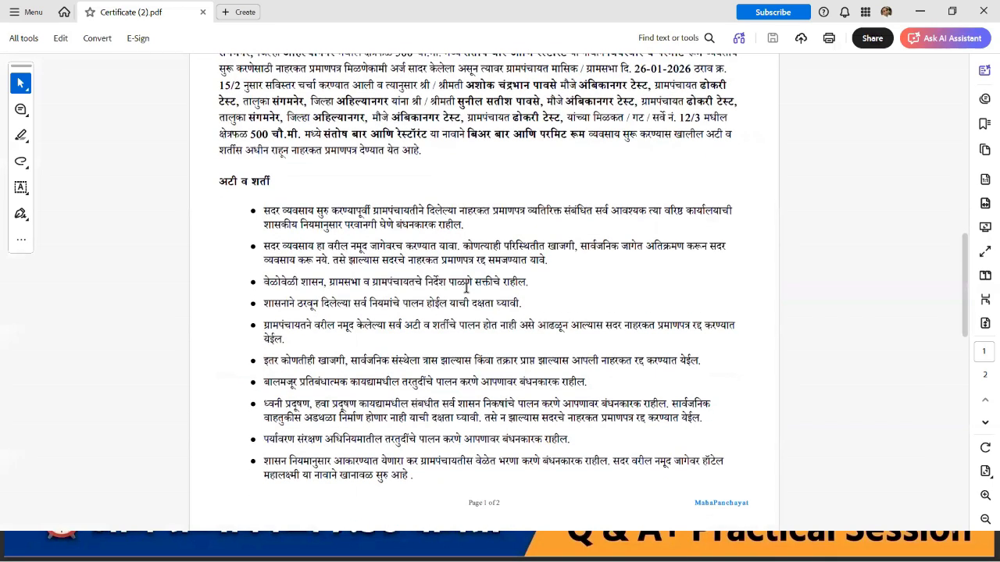
{"action": "scroll", "coordinate": [466, 293], "scroll_direction": "up", "scroll_amount": 5}
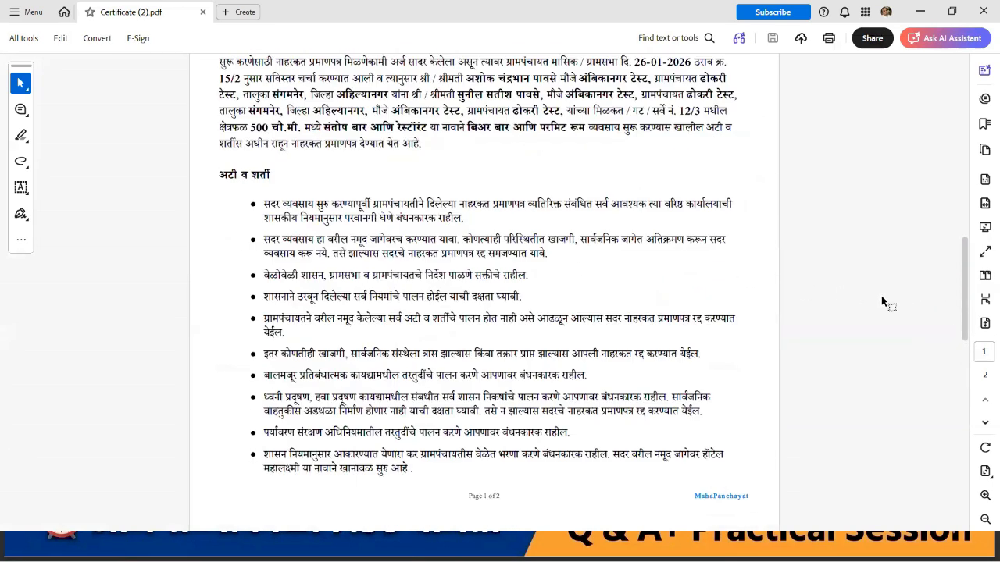
Step: Change the page layout, inspect the two-page NOC down to its QR code, and close Acrobat
{"action": "left_click", "coordinate": [983, 301]}
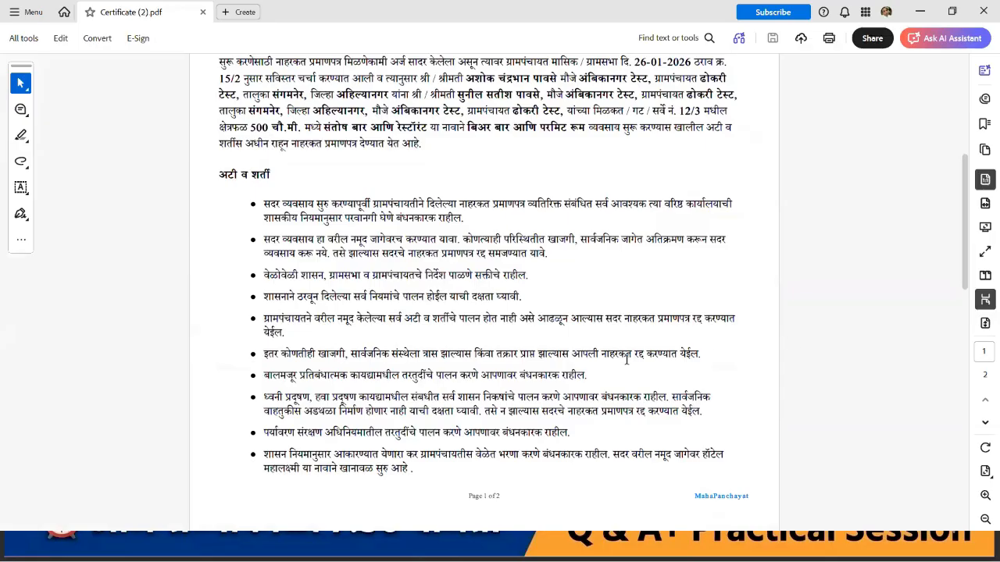
{"action": "scroll", "coordinate": [626, 359], "scroll_direction": "down", "scroll_amount": 3}
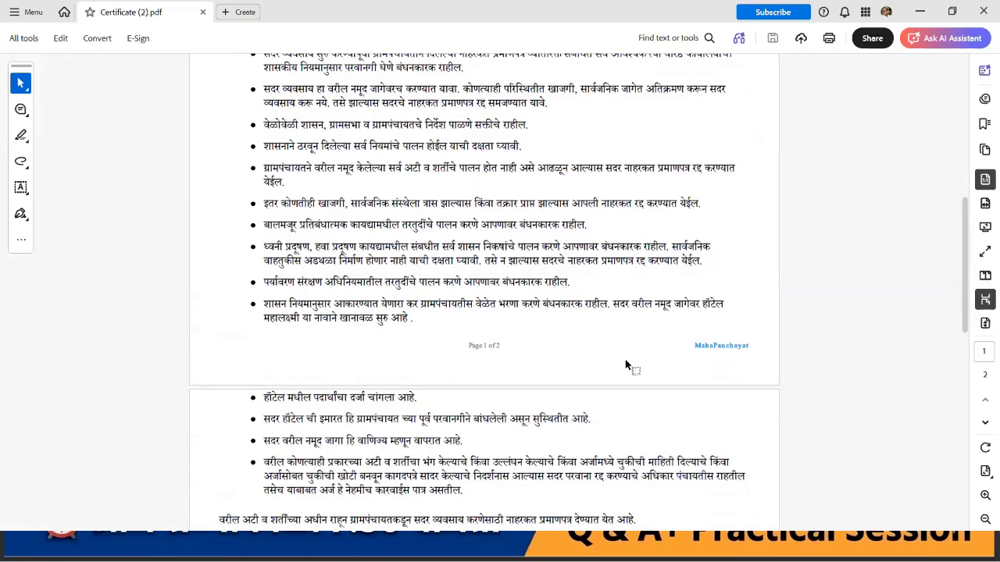
{"action": "scroll", "coordinate": [625, 365], "scroll_direction": "up", "scroll_amount": 2}
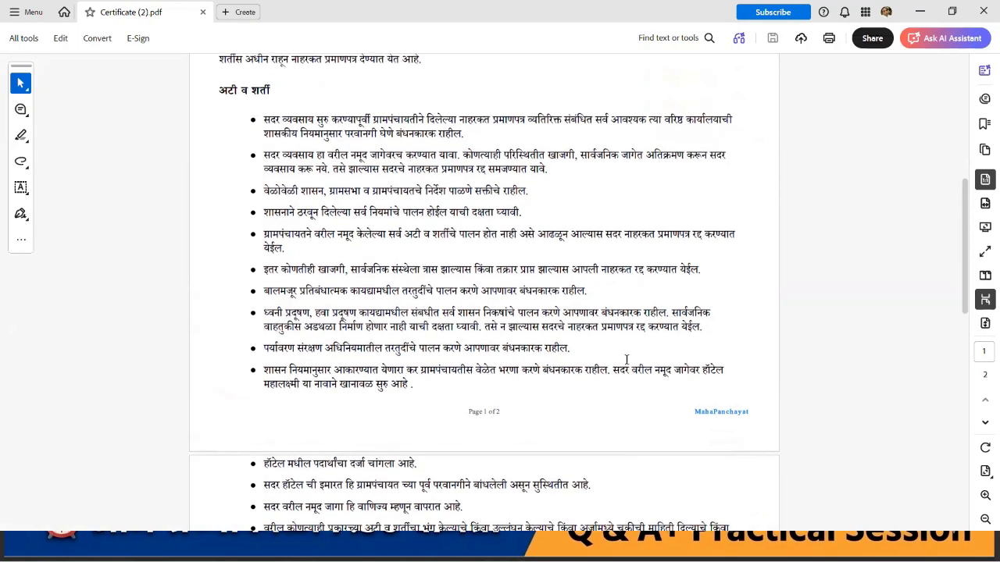
{"action": "scroll", "coordinate": [626, 360], "scroll_direction": "up", "scroll_amount": 1}
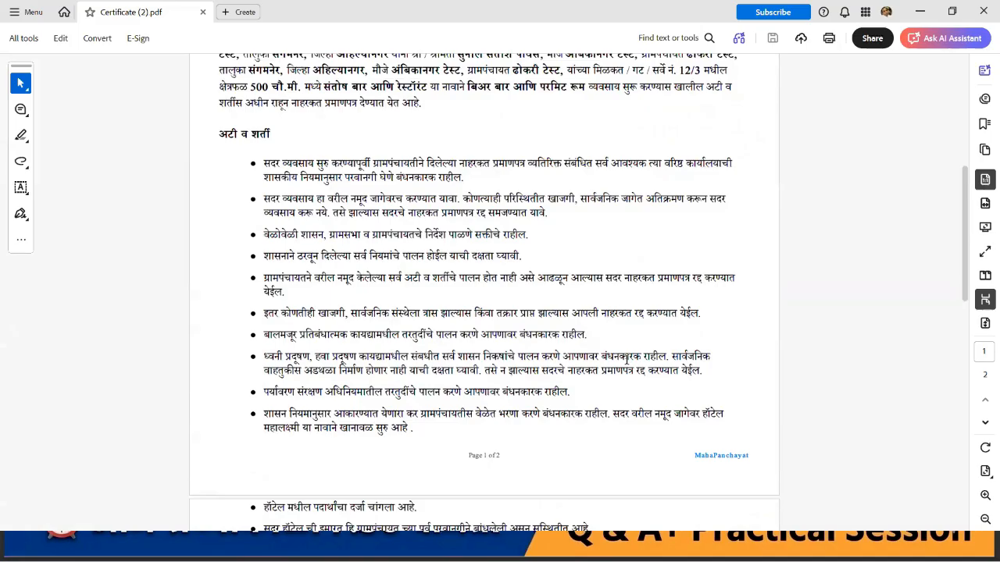
{"action": "scroll", "coordinate": [626, 361], "scroll_direction": "up", "scroll_amount": 3}
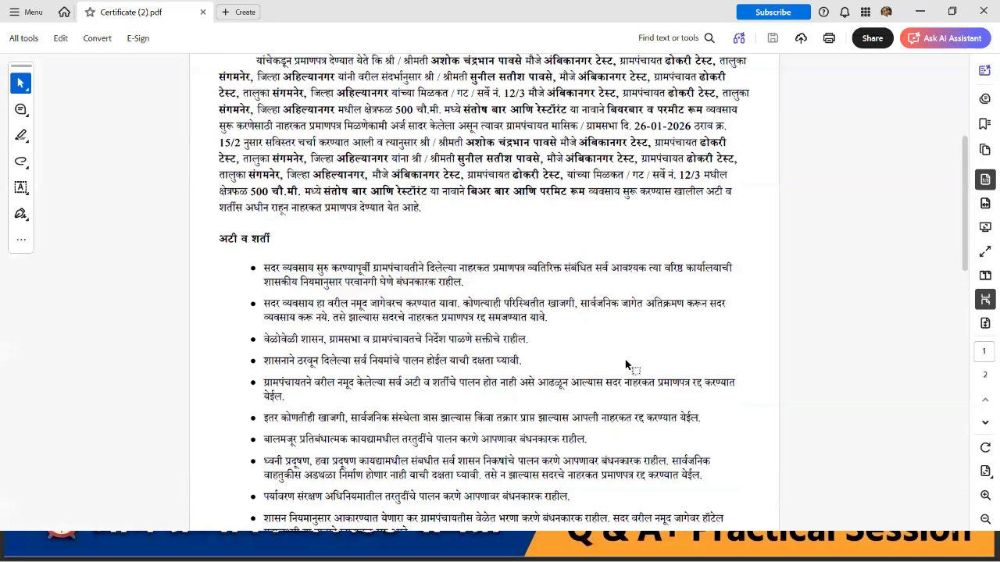
{"action": "scroll", "coordinate": [625, 365], "scroll_direction": "up", "scroll_amount": 5}
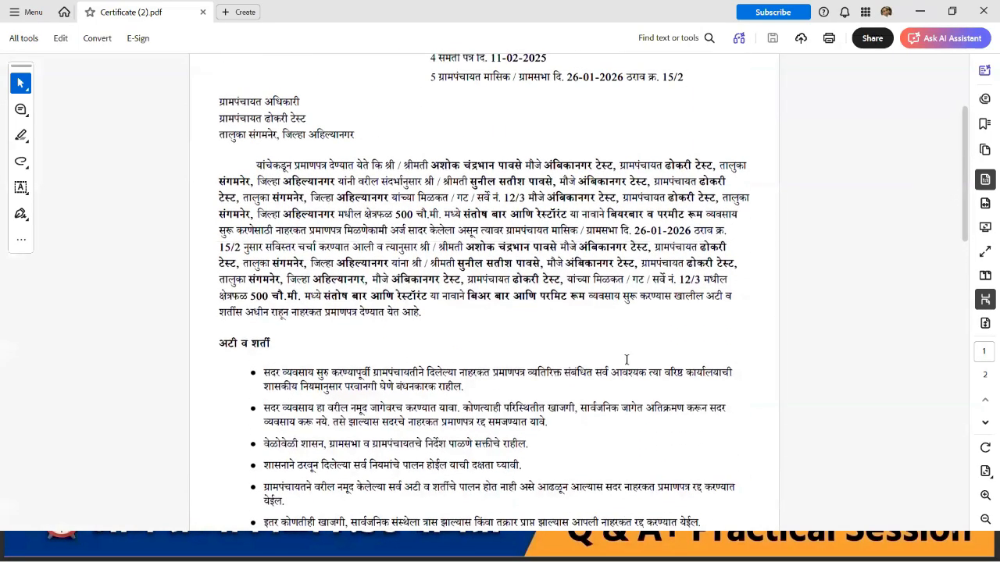
{"action": "scroll", "coordinate": [625, 357], "scroll_direction": "up", "scroll_amount": 2}
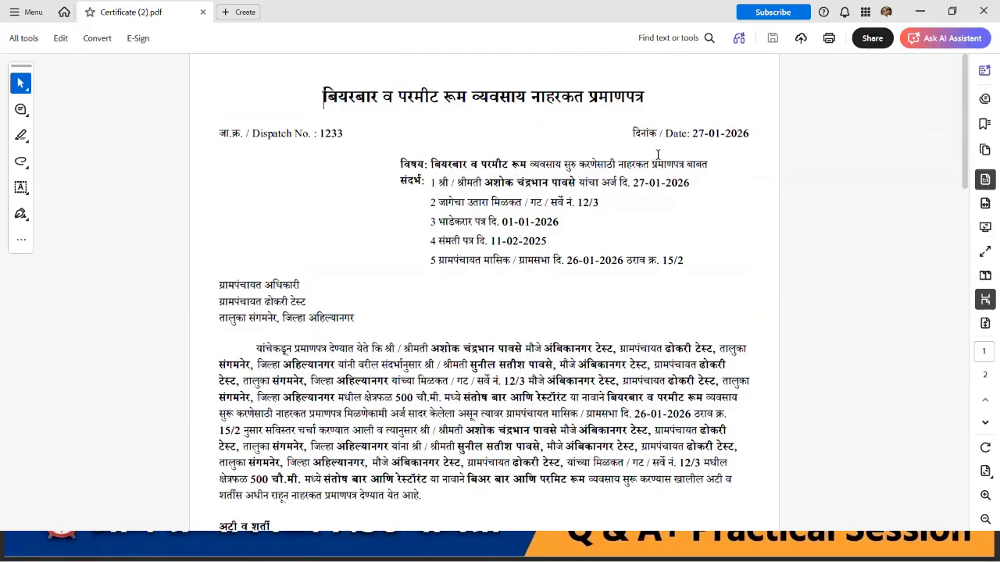
{"action": "scroll", "coordinate": [657, 155], "scroll_direction": "down", "scroll_amount": 10}
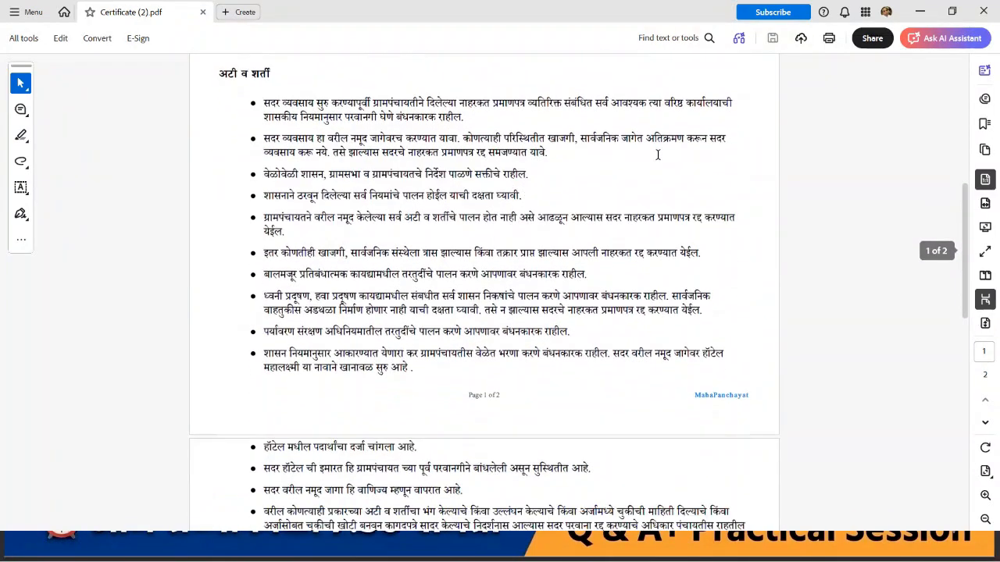
{"action": "scroll", "coordinate": [657, 154], "scroll_direction": "down", "scroll_amount": 4}
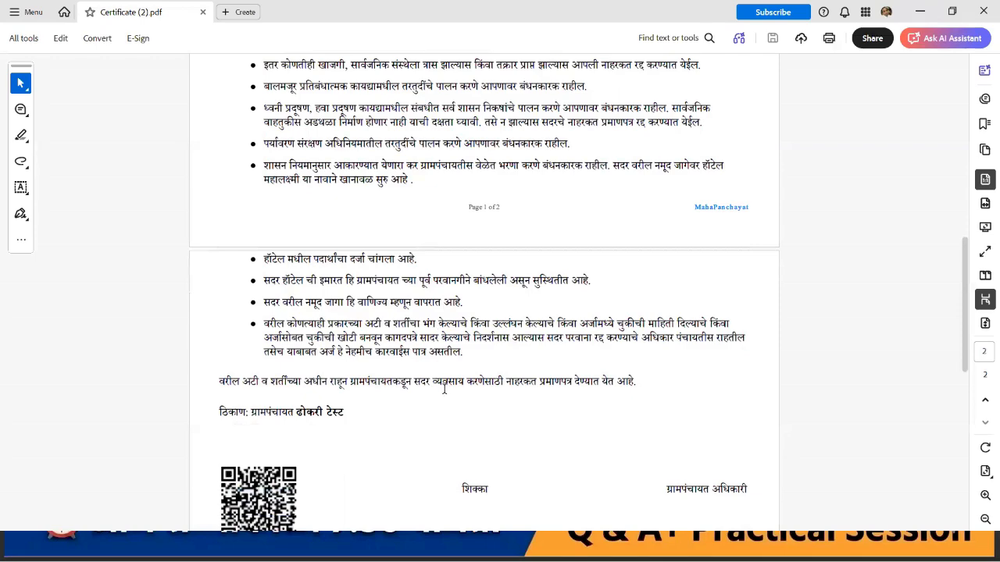
{"action": "scroll", "coordinate": [444, 388], "scroll_direction": "down", "scroll_amount": 4}
{"action": "scroll", "coordinate": [442, 387], "scroll_direction": "up", "scroll_amount": 3, "text": "ctrl"}
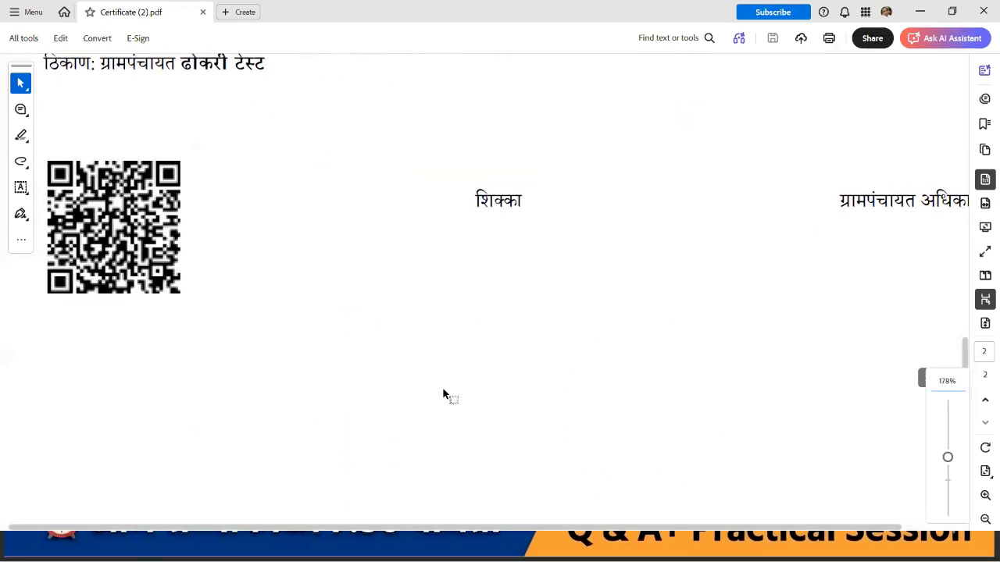
{"action": "scroll", "coordinate": [442, 386], "scroll_direction": "up", "scroll_amount": 3, "text": "ctrl"}
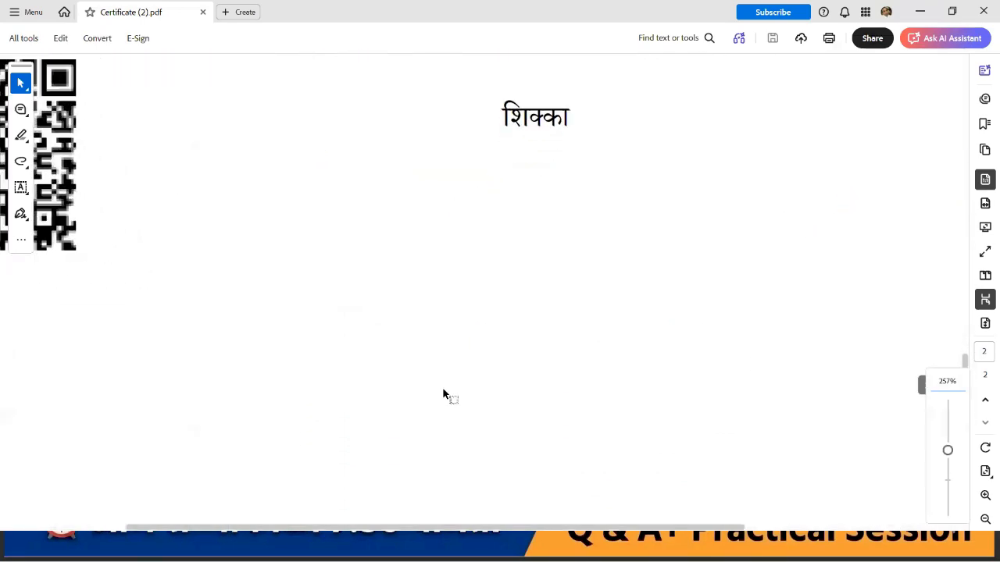
{"action": "scroll", "coordinate": [442, 387], "scroll_direction": "left", "scroll_amount": 3}
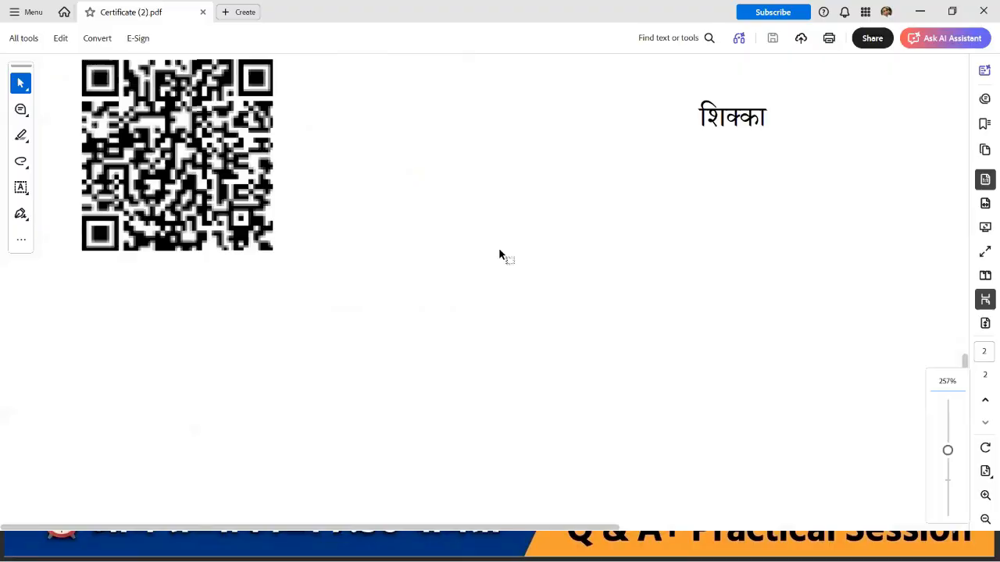
{"action": "scroll", "coordinate": [500, 254], "scroll_direction": "up", "scroll_amount": 2}
{"action": "scroll", "coordinate": [500, 254], "scroll_direction": "up", "scroll_amount": 2, "text": "ctrl"}
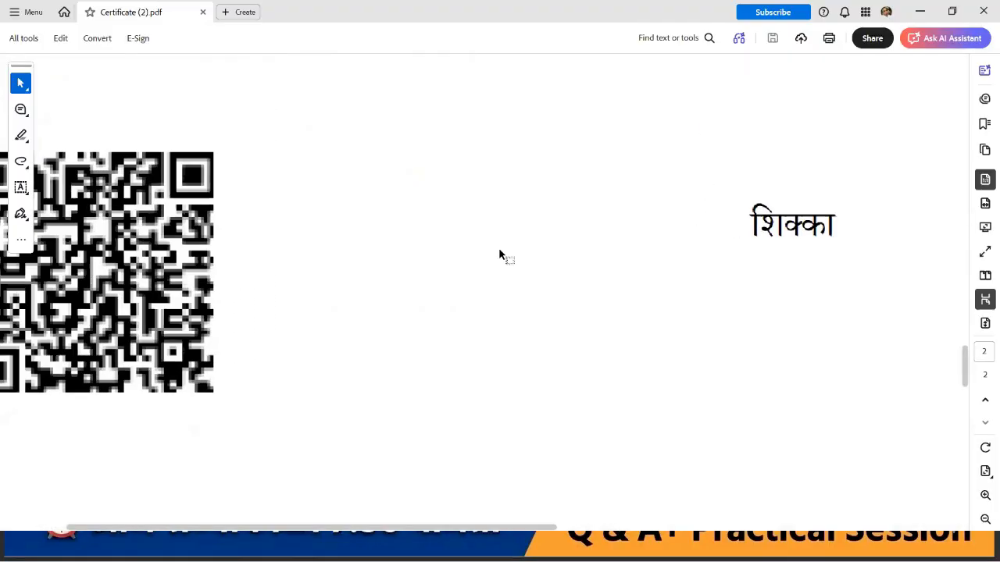
{"action": "scroll", "coordinate": [500, 255], "scroll_direction": "left", "scroll_amount": 3}
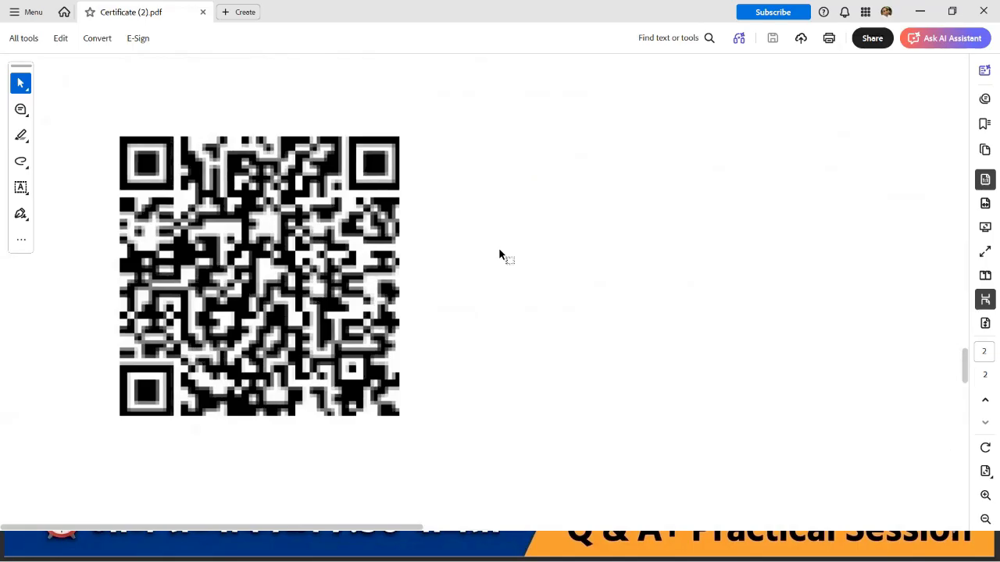
{"action": "left_click", "coordinate": [982, 15]}
Step: Close the Certificate (2).pdf and Certificate (1).pdf browser tabs to reveal the citizen list
{"action": "scroll", "coordinate": [561, 316], "scroll_direction": "down", "scroll_amount": 5}
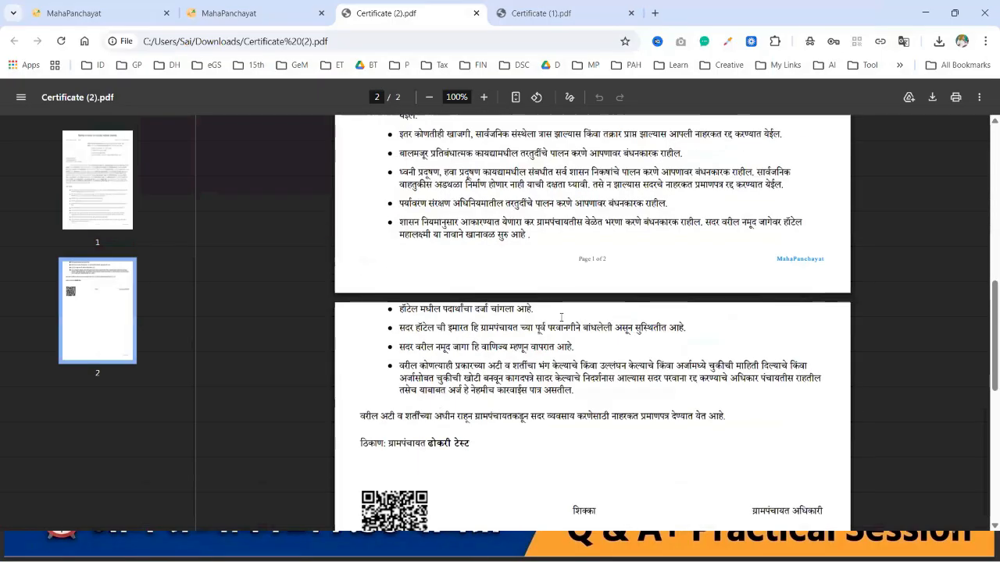
{"action": "scroll", "coordinate": [561, 317], "scroll_direction": "down", "scroll_amount": 3}
{"action": "scroll", "coordinate": [561, 316], "scroll_direction": "up", "scroll_amount": 15}
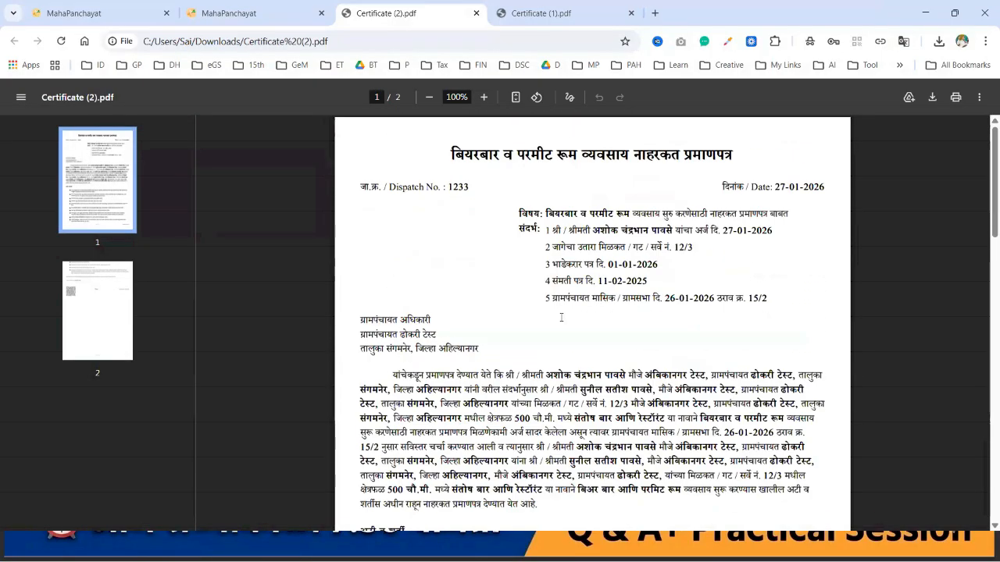
{"action": "left_click", "coordinate": [476, 13]}
{"action": "left_click", "coordinate": [450, 13]}
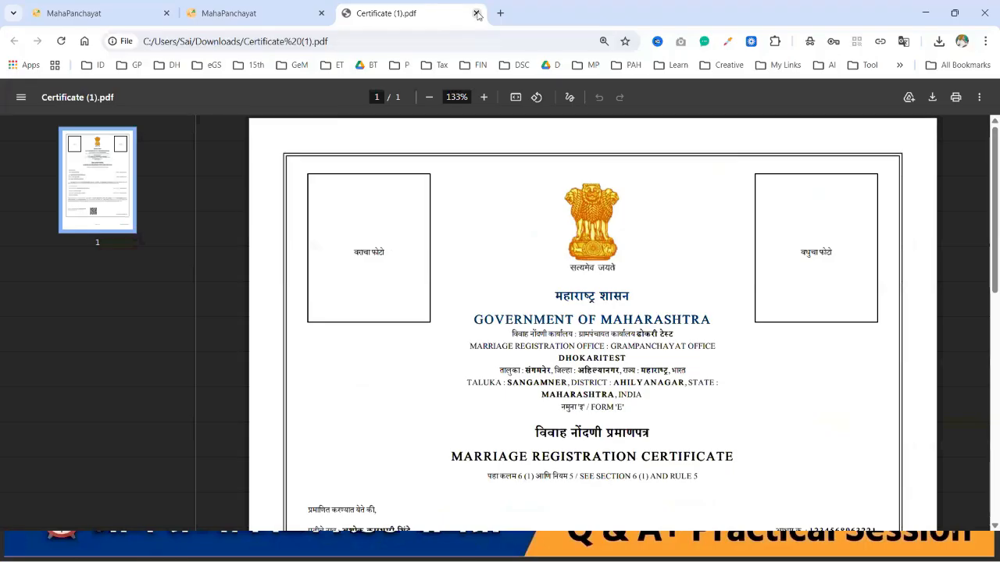
{"action": "left_click", "coordinate": [477, 13]}
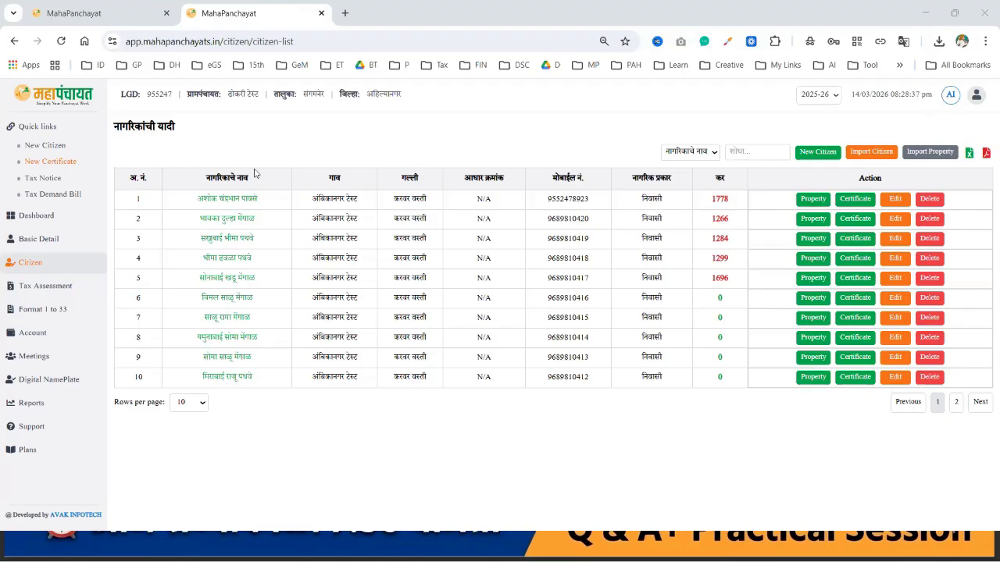
{"action": "left_click", "coordinate": [228, 199]}
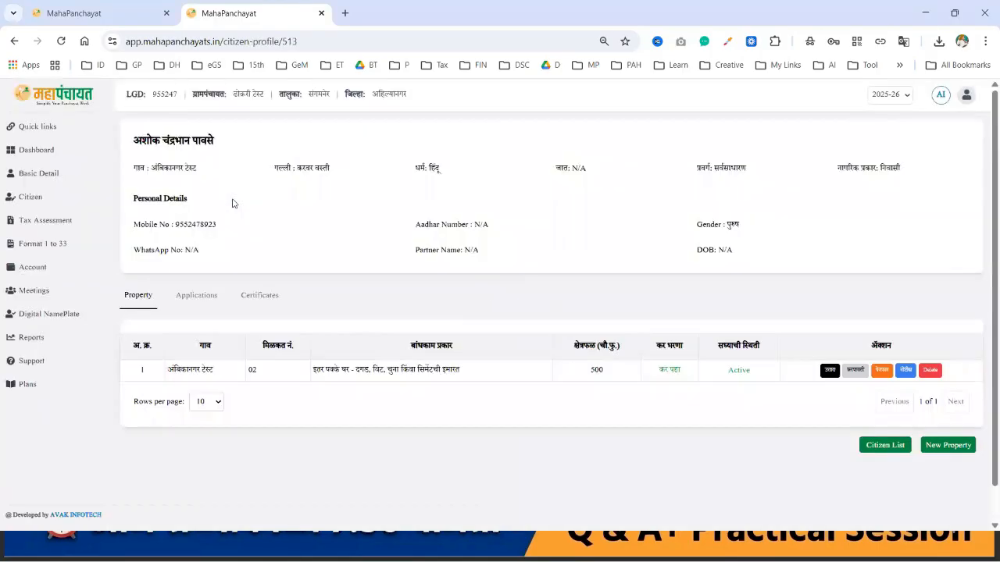
{"action": "left_click", "coordinate": [196, 295]}
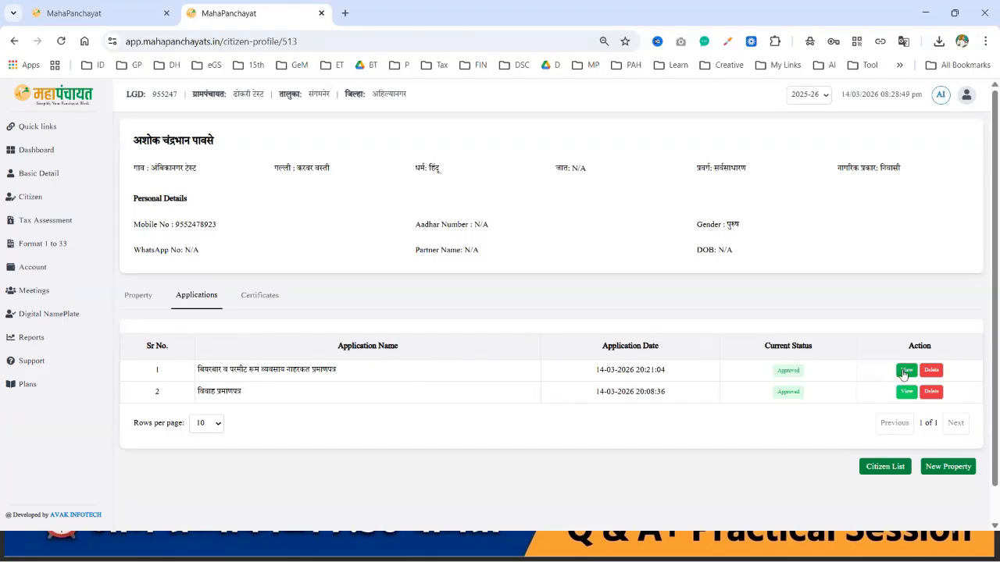
{"action": "left_click", "coordinate": [266, 297]}
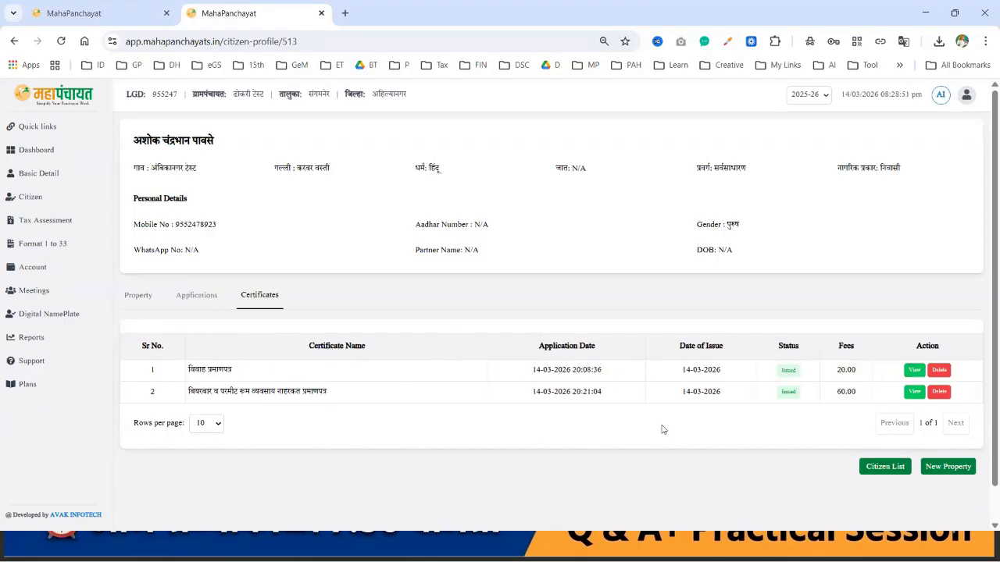
{"action": "left_click", "coordinate": [912, 395]}
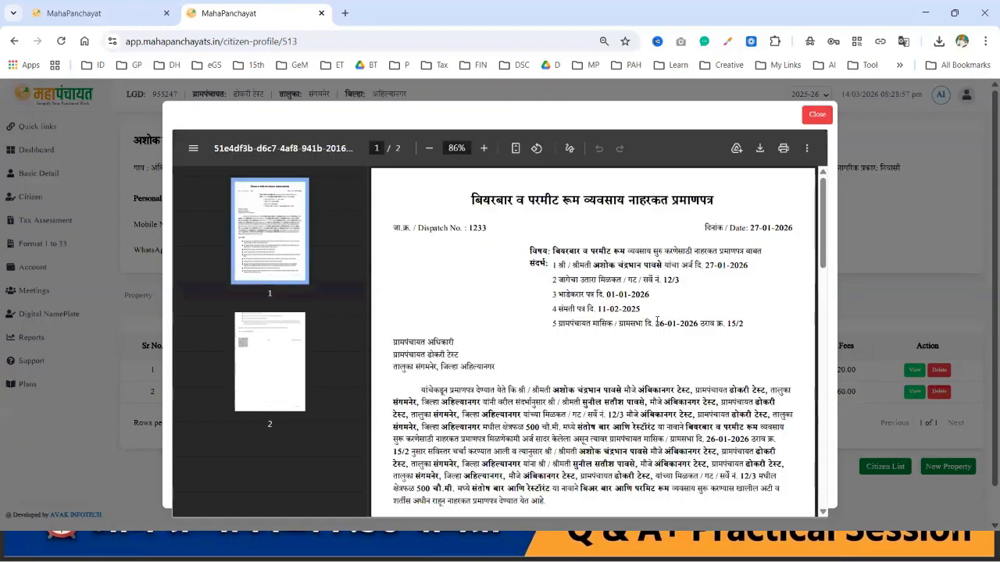
{"action": "scroll", "coordinate": [657, 321], "scroll_direction": "down", "scroll_amount": 10}
{"action": "scroll", "coordinate": [657, 320], "scroll_direction": "down", "scroll_amount": 3}
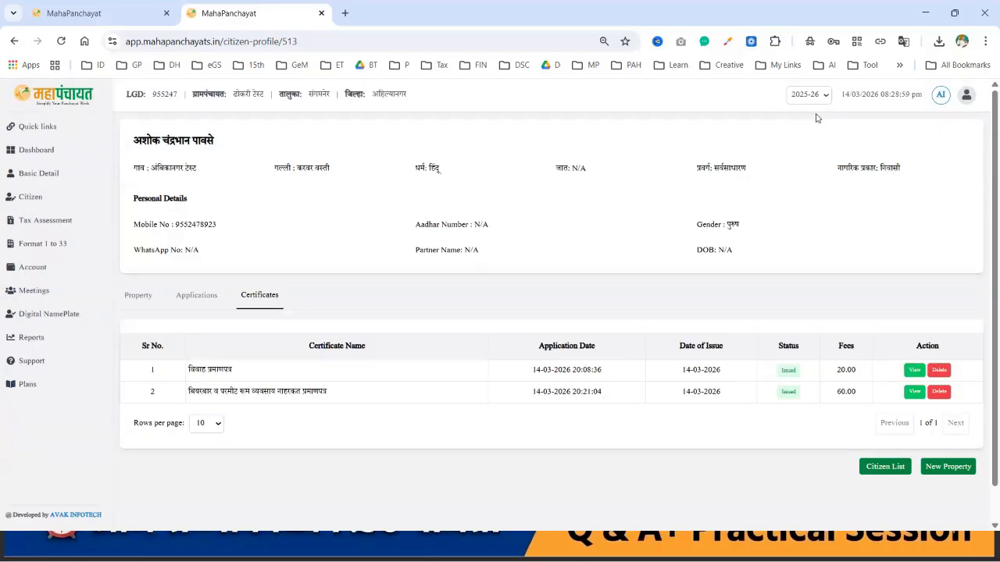
{"action": "left_click", "coordinate": [817, 114]}
{"action": "left_click", "coordinate": [29, 205]}
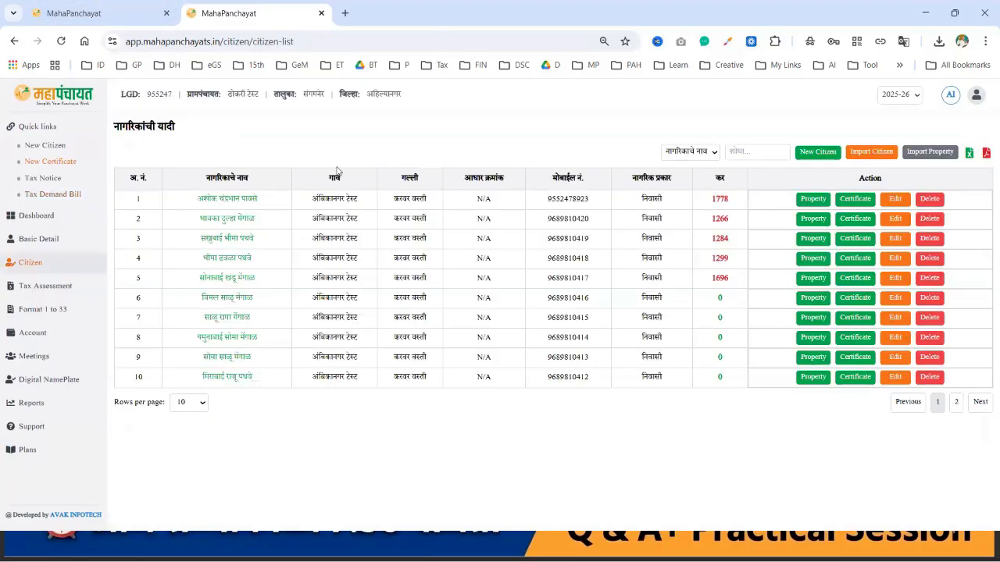
Step: Choose इतर प्रमाणपत्रे and शौचालय प्रमाणपत्र as the certificate to issue and continue to its application
{"action": "left_click", "coordinate": [854, 200]}
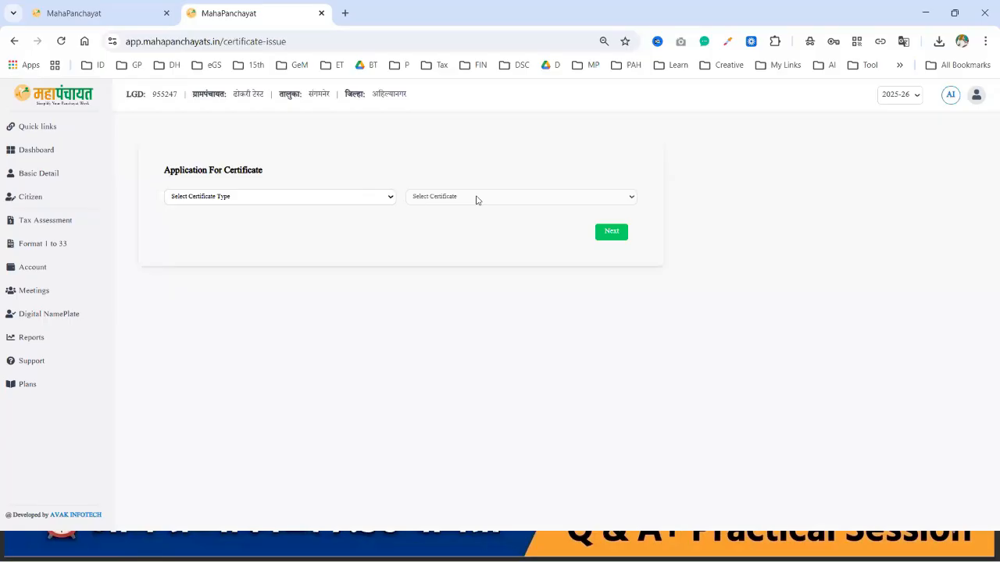
{"action": "left_click", "coordinate": [354, 196]}
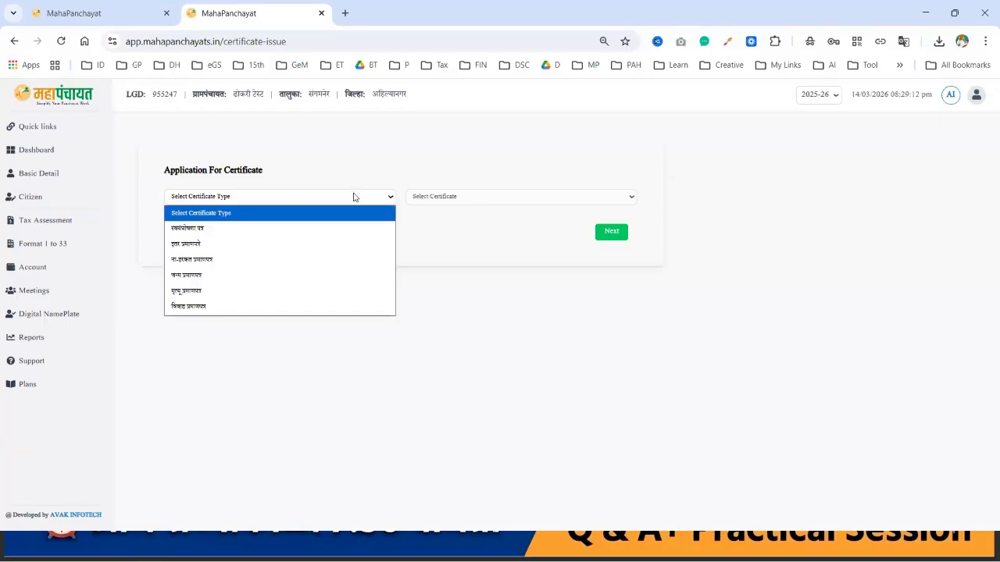
{"action": "left_click", "coordinate": [233, 244]}
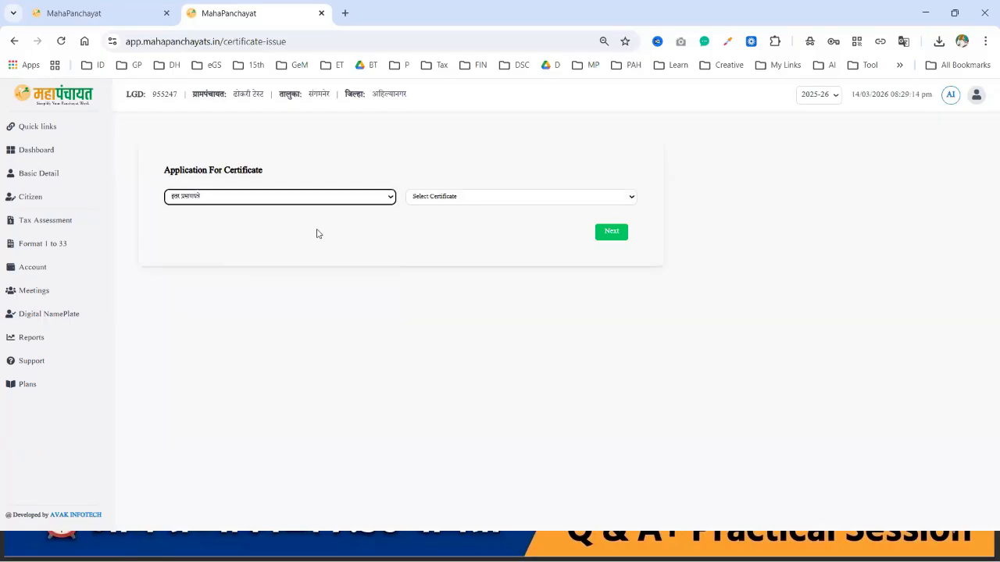
{"action": "left_click", "coordinate": [465, 197]}
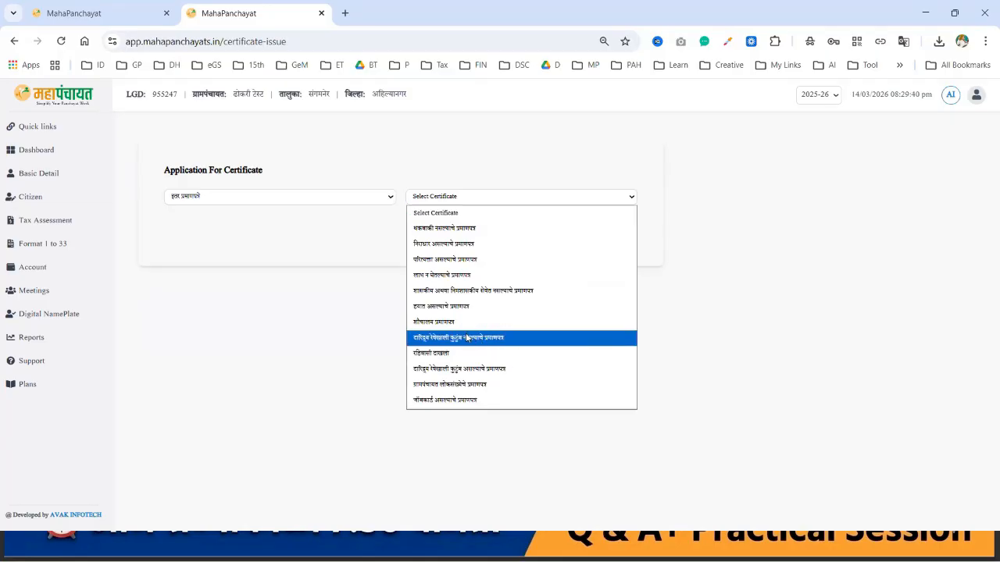
{"action": "left_click", "coordinate": [458, 329]}
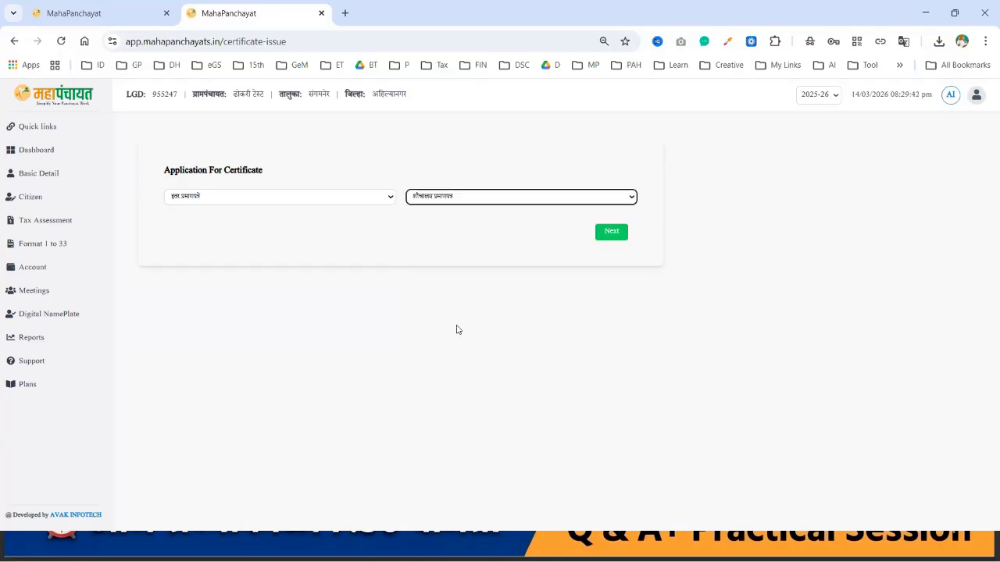
{"action": "left_click", "coordinate": [612, 232]}
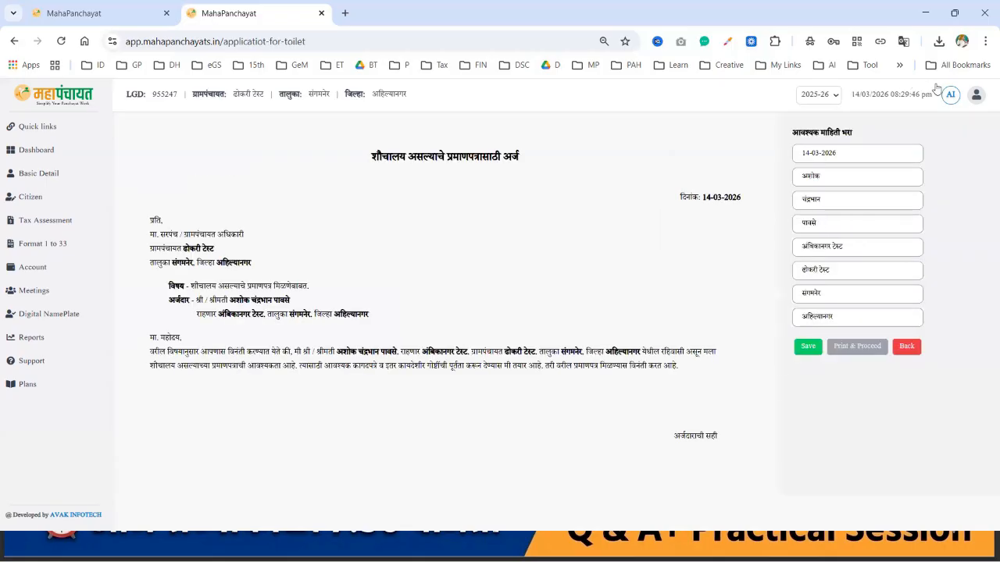
Step: Save the toilet certificate application and proceed to the certificate form, cancelling the PDF save
{"action": "left_click", "coordinate": [809, 349]}
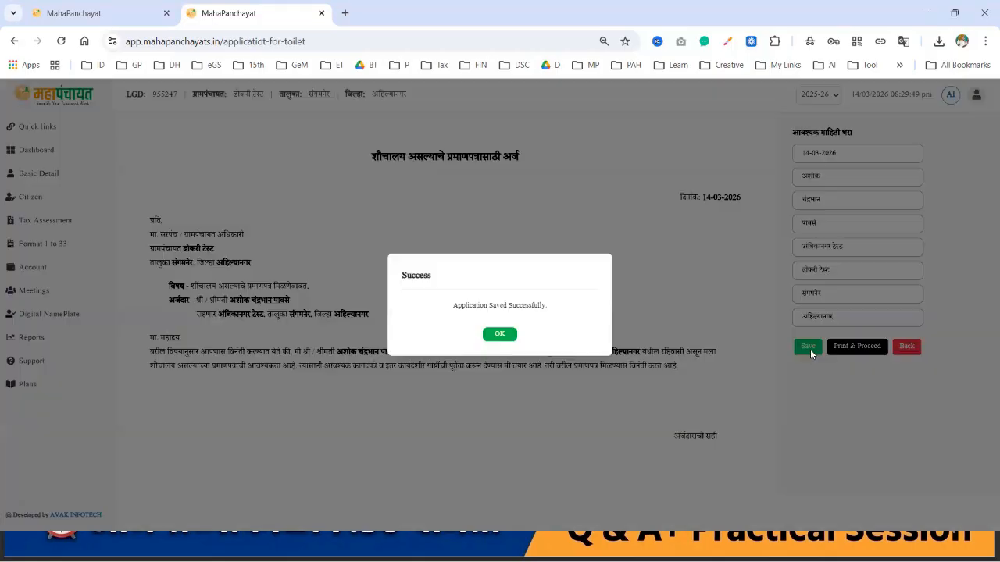
{"action": "left_click", "coordinate": [500, 335]}
{"action": "left_click", "coordinate": [862, 351]}
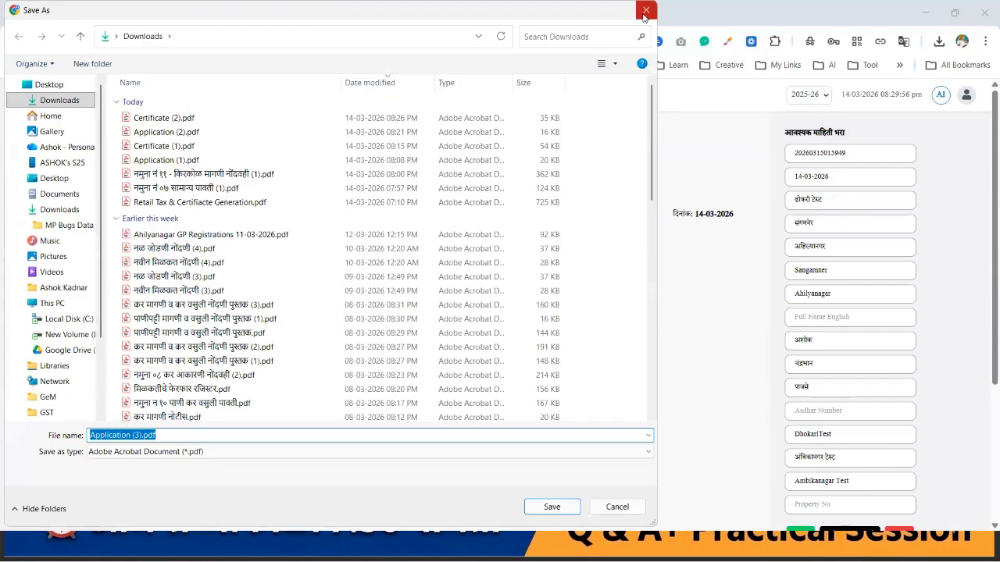
{"action": "left_click", "coordinate": [643, 16]}
{"action": "scroll", "coordinate": [690, 231], "scroll_direction": "down", "scroll_amount": 2}
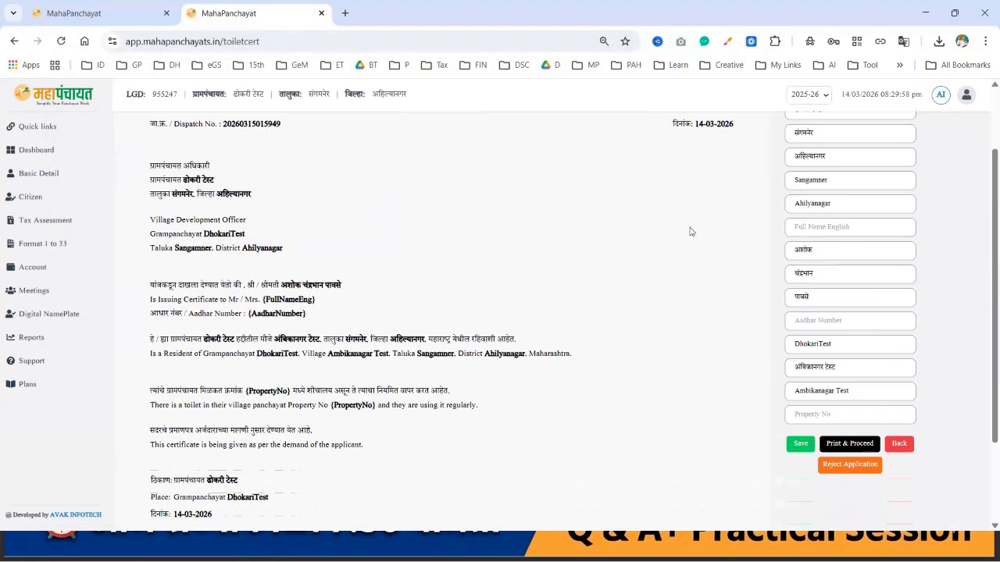
{"action": "scroll", "coordinate": [690, 231], "scroll_direction": "up", "scroll_amount": 2}
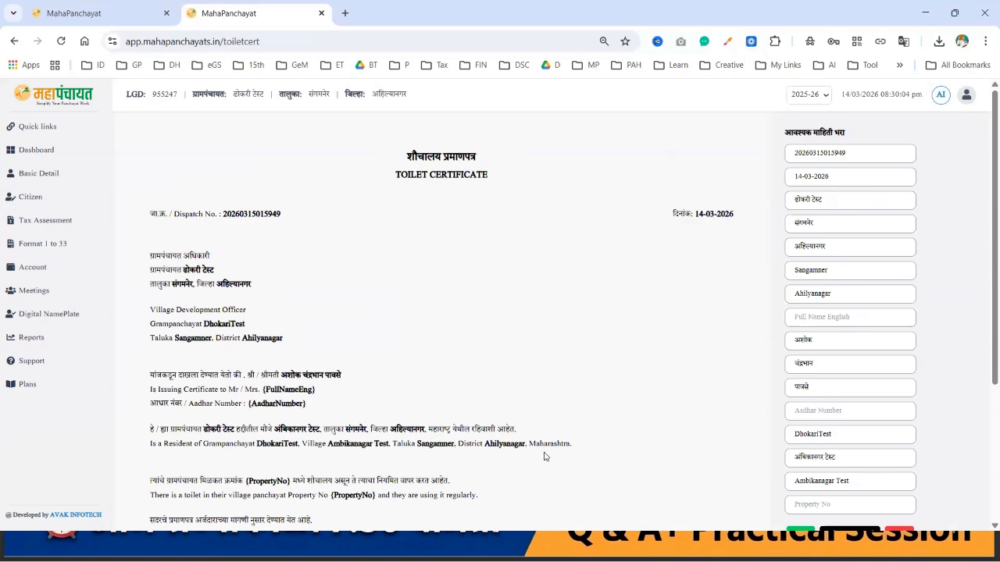
{"action": "scroll", "coordinate": [807, 395], "scroll_direction": "down", "scroll_amount": 2}
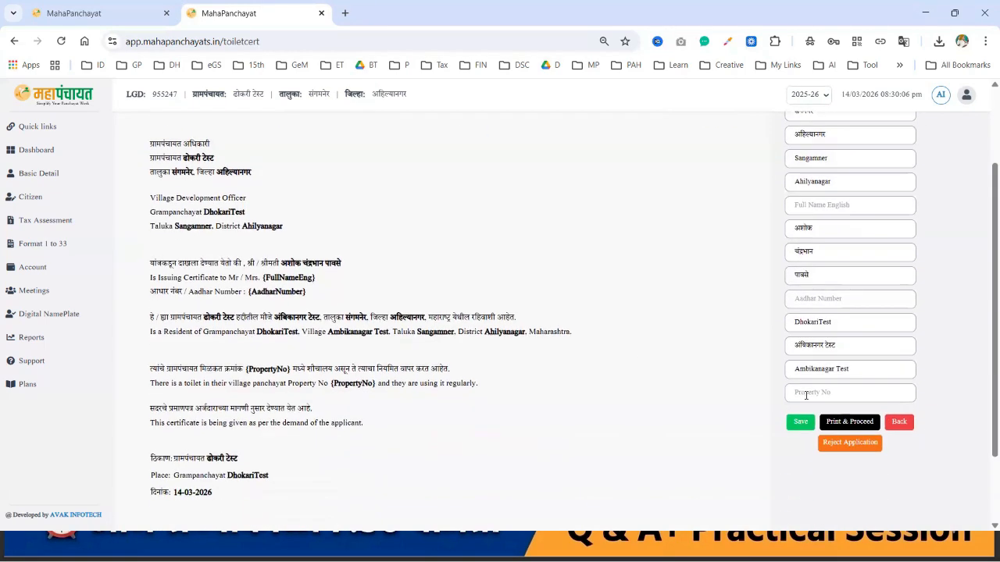
Step: Enter the applicant's English full name, correcting the misspelled surname
{"action": "left_click", "coordinate": [838, 206]}
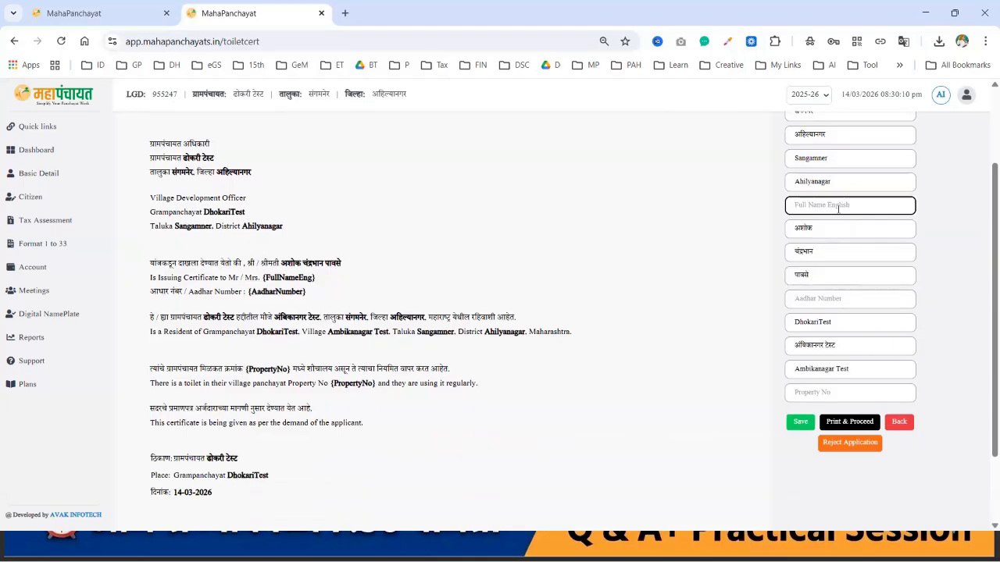
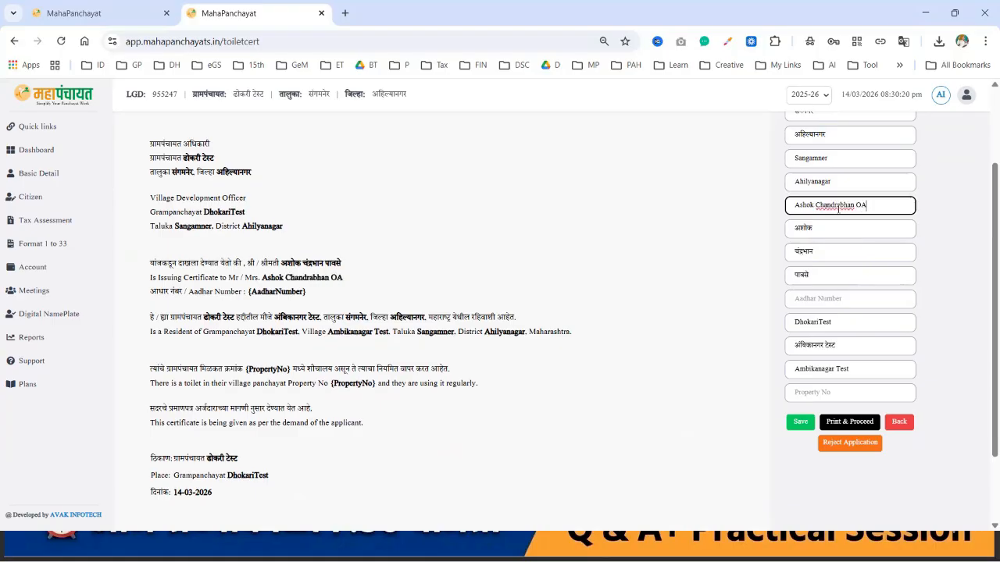
Step: Fill in the applicant's Aadhaar number and property number 100, then review the preview
{"action": "left_click", "coordinate": [823, 297]}
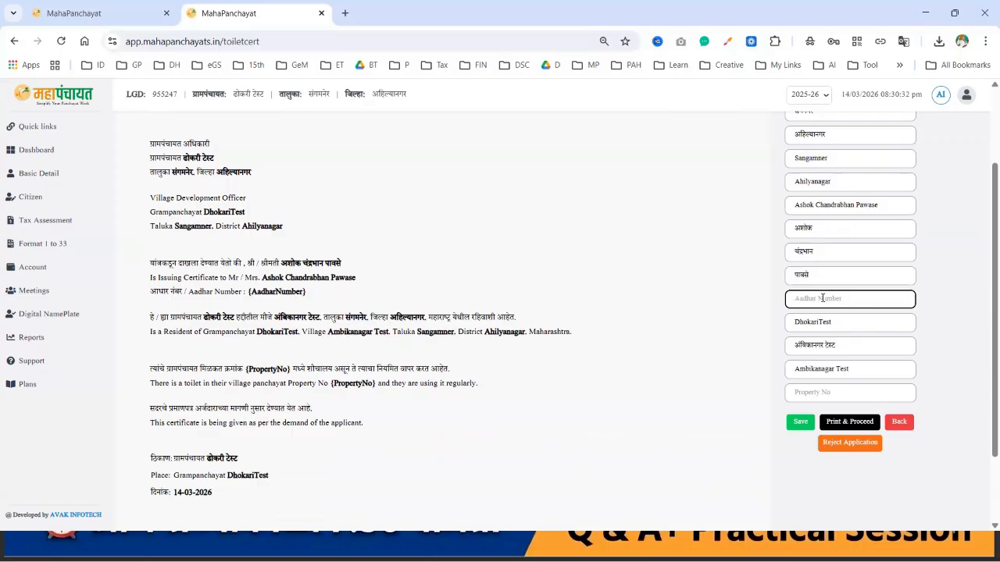
{"action": "type", "text": "12345"}
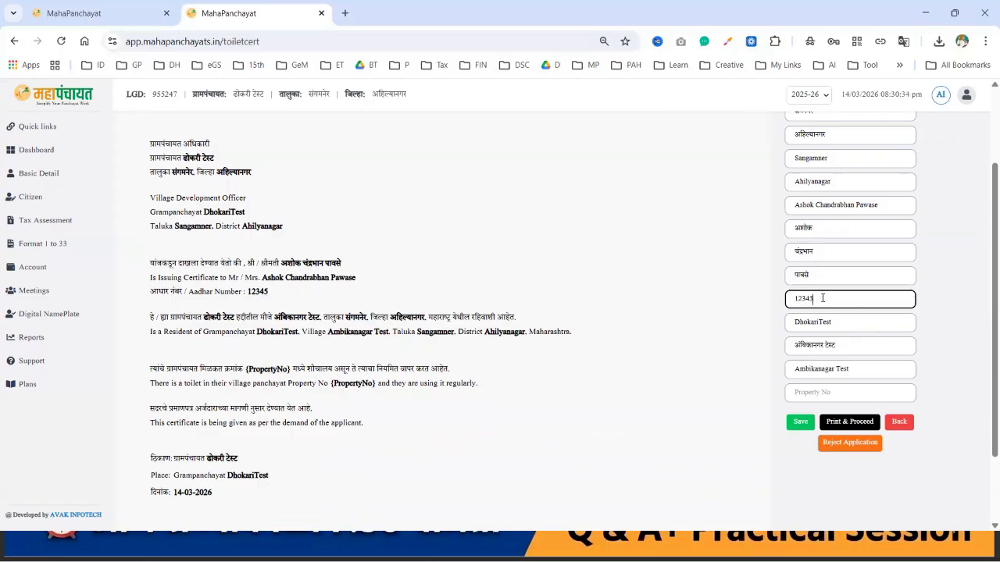
{"action": "type", "text": "67899874"}
{"action": "scroll", "coordinate": [821, 297], "scroll_direction": "down", "scroll_amount": 2}
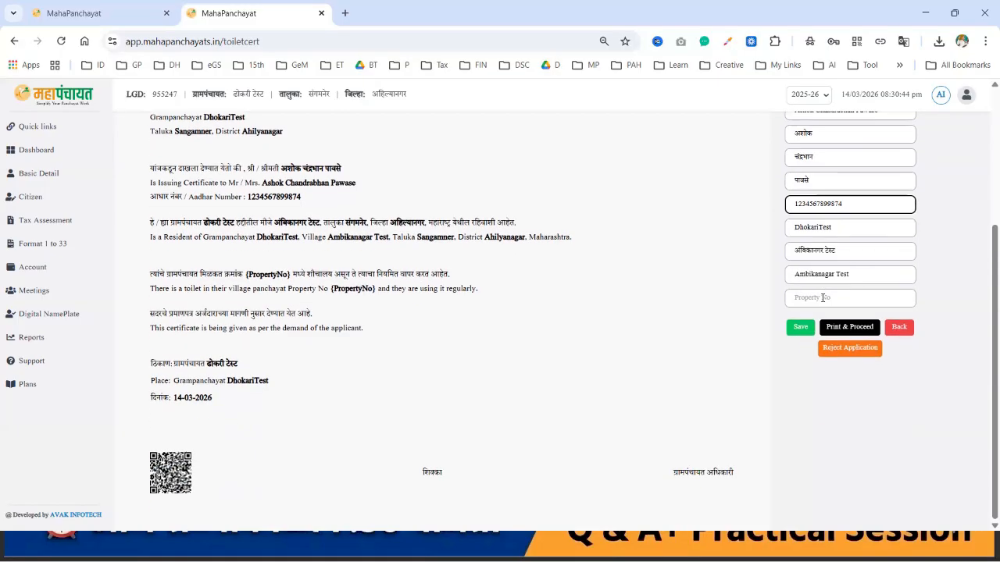
{"action": "left_click", "coordinate": [833, 299]}
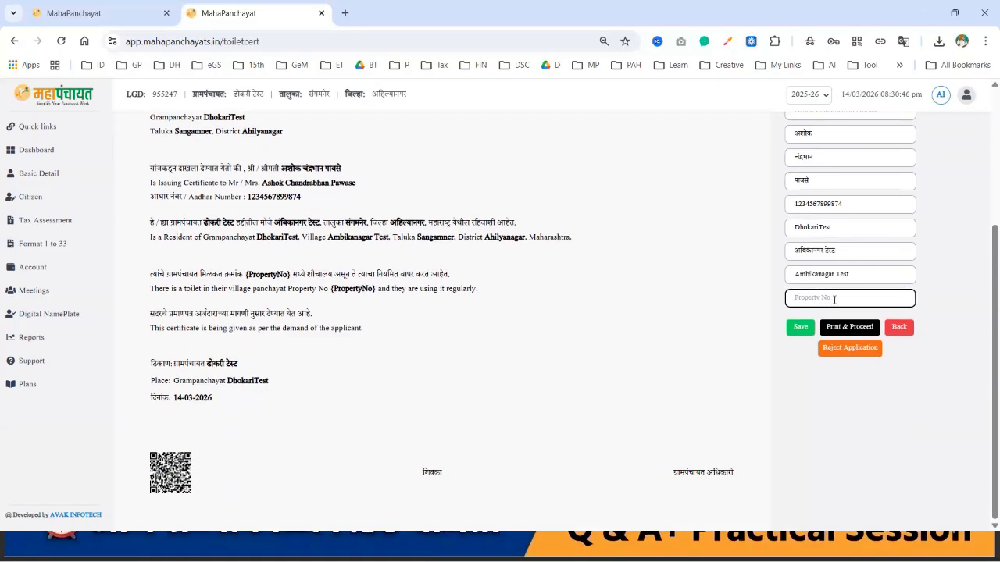
{"action": "type", "text": "100"}
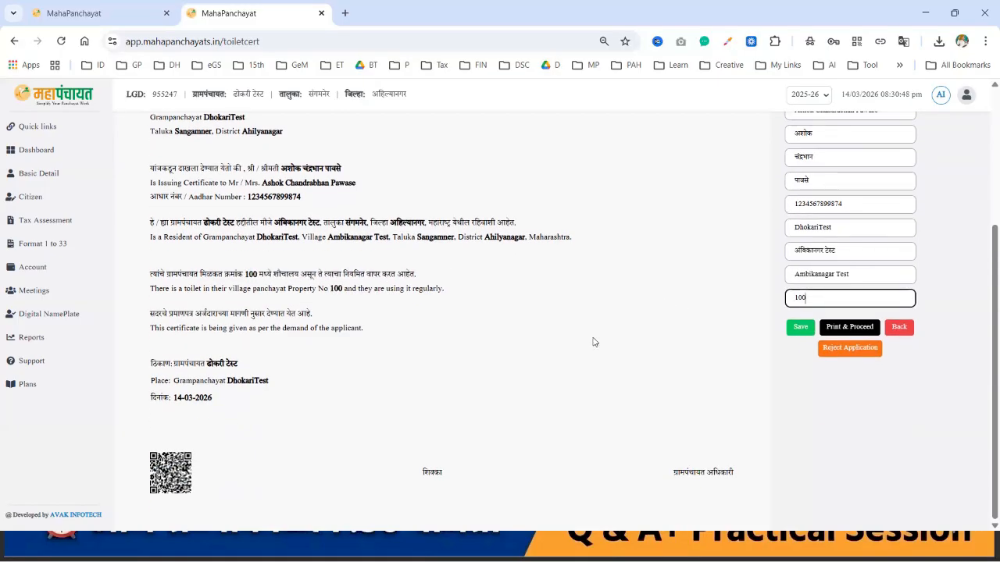
{"action": "scroll", "coordinate": [593, 343], "scroll_direction": "up", "scroll_amount": 3}
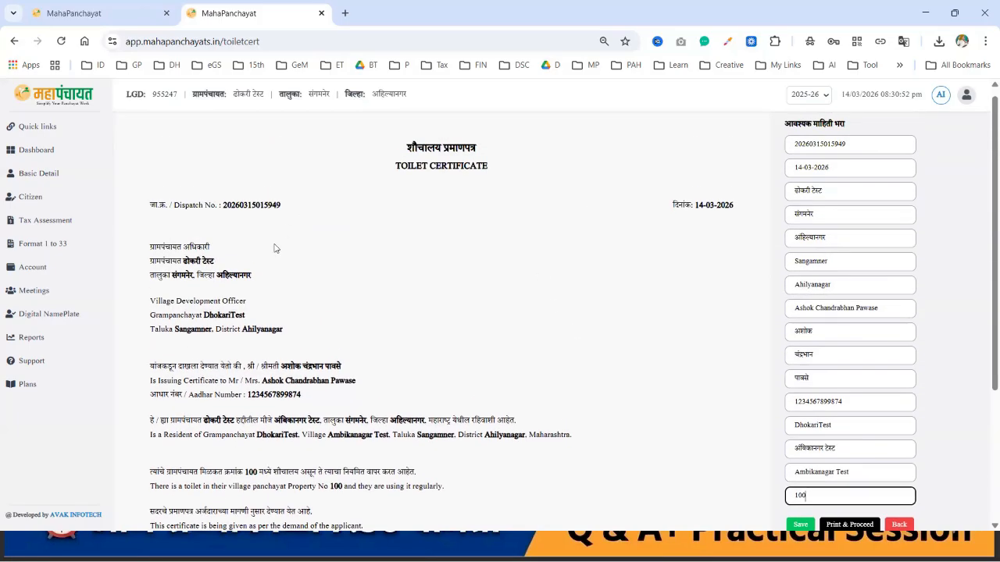
{"action": "scroll", "coordinate": [262, 264], "scroll_direction": "down", "scroll_amount": 1}
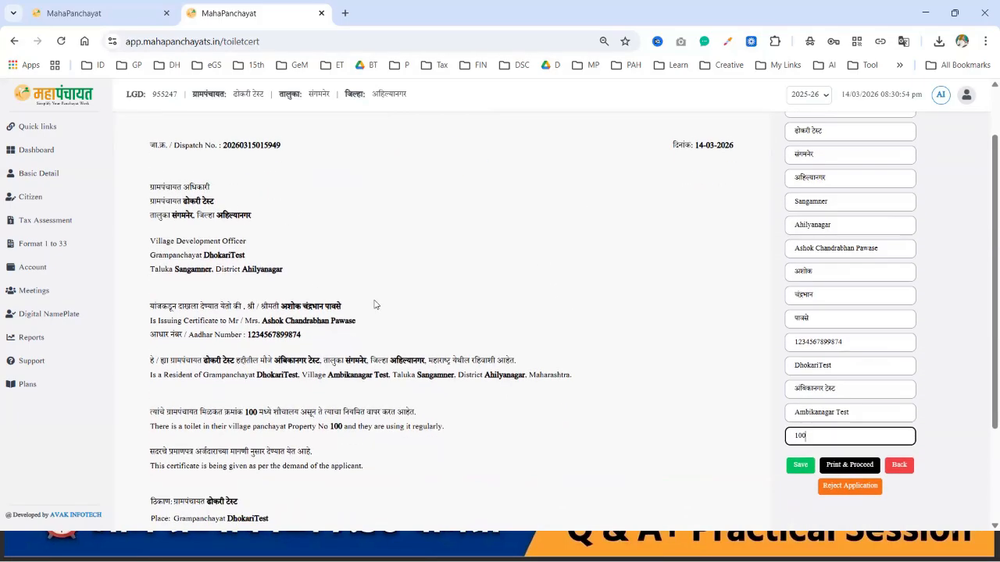
{"action": "scroll", "coordinate": [375, 303], "scroll_direction": "down", "scroll_amount": 2}
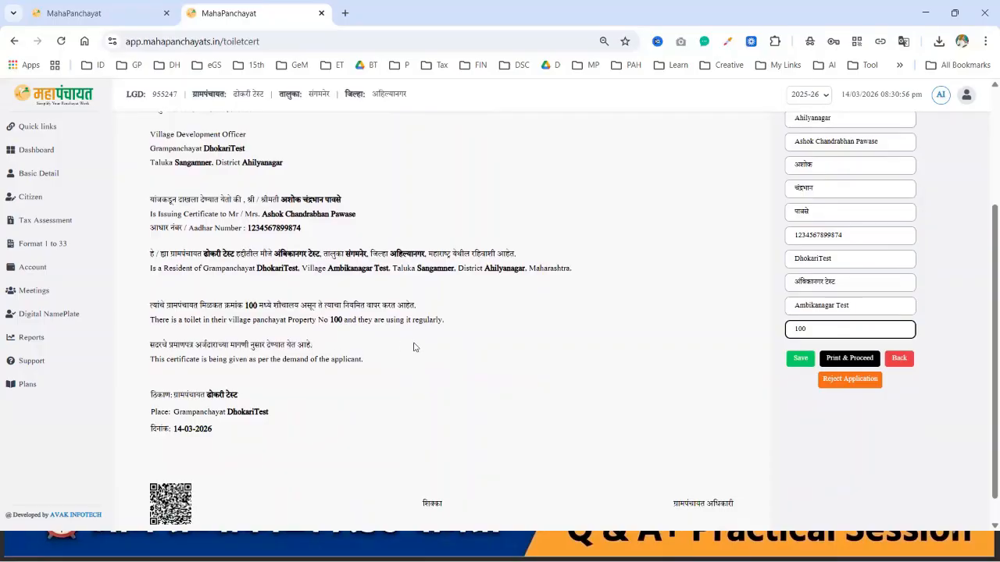
{"action": "scroll", "coordinate": [436, 346], "scroll_direction": "down", "scroll_amount": 1}
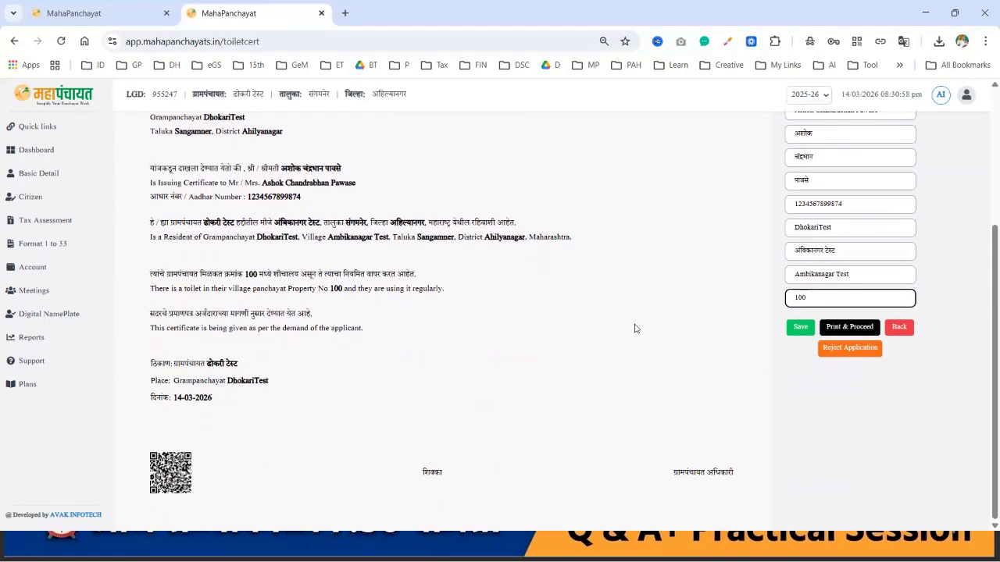
Step: Save the toilet certificate, confirm its fee, and download it as Certificate (3).pdf
{"action": "left_click", "coordinate": [800, 328]}
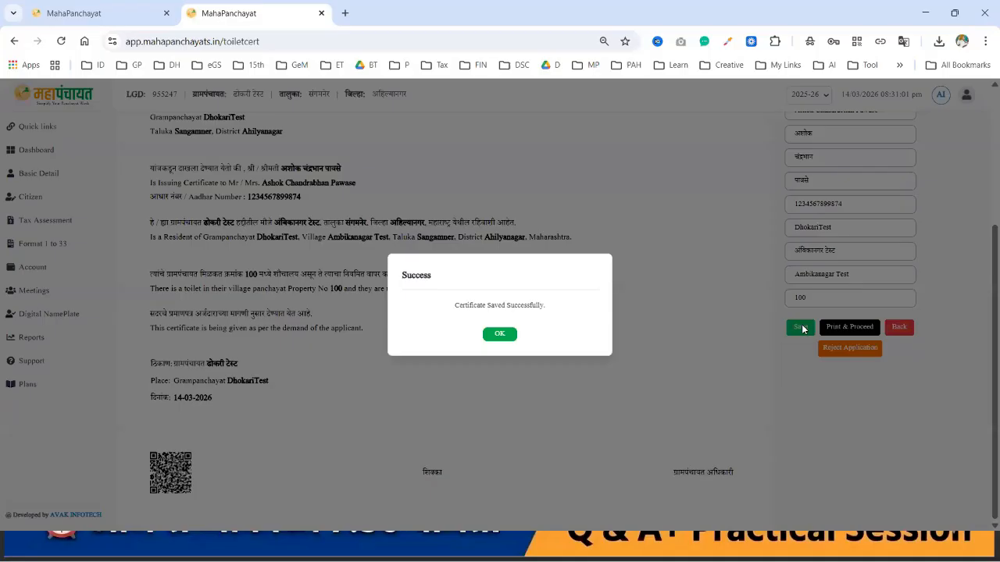
{"action": "left_click", "coordinate": [500, 334]}
{"action": "left_click", "coordinate": [843, 326]}
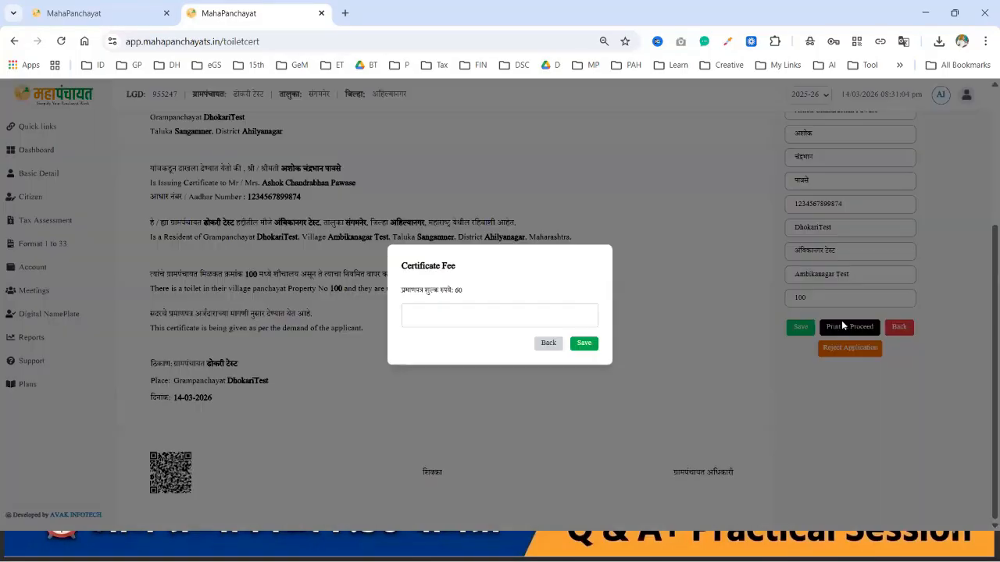
{"action": "left_click", "coordinate": [516, 310]}
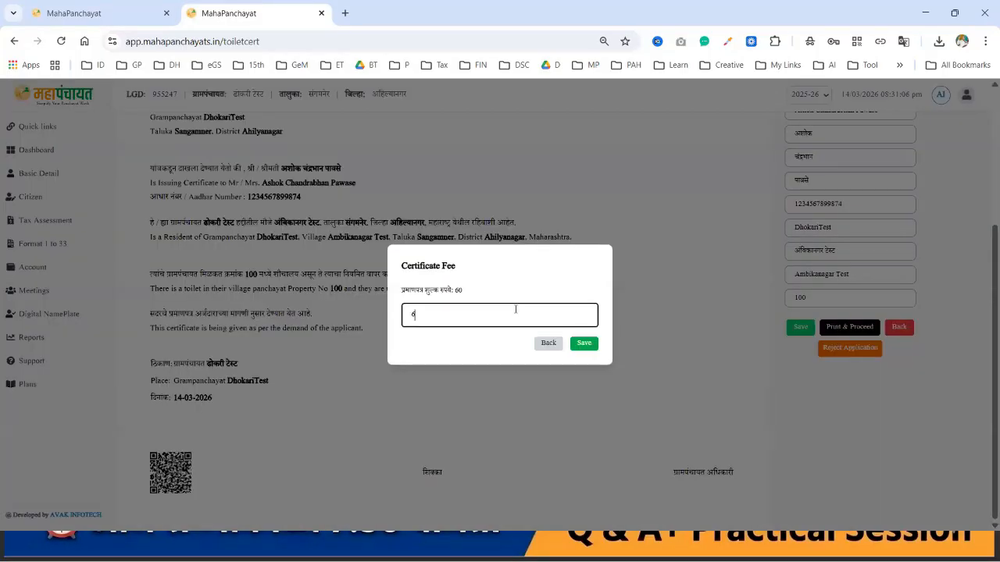
{"action": "left_click", "coordinate": [586, 346]}
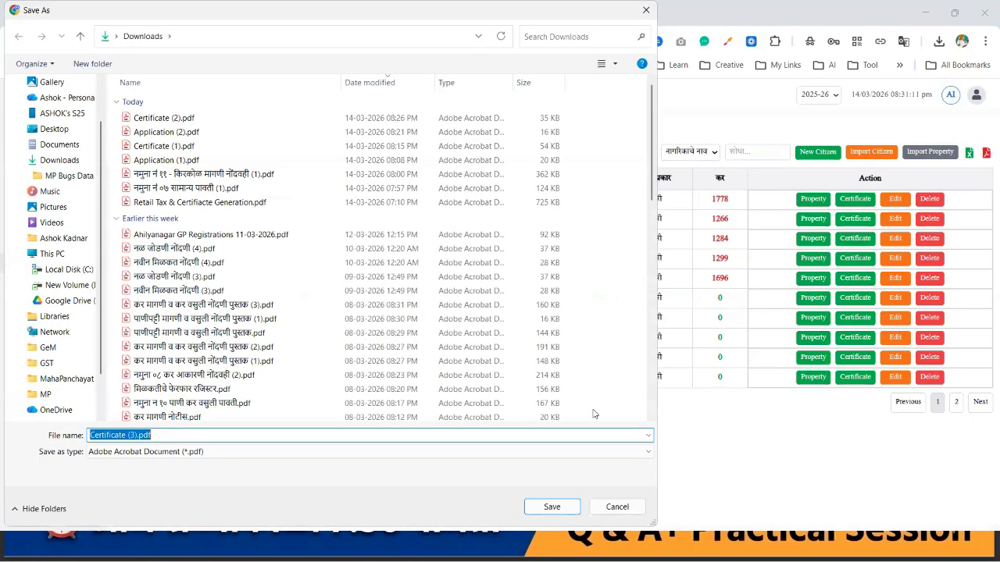
{"action": "left_click", "coordinate": [553, 507]}
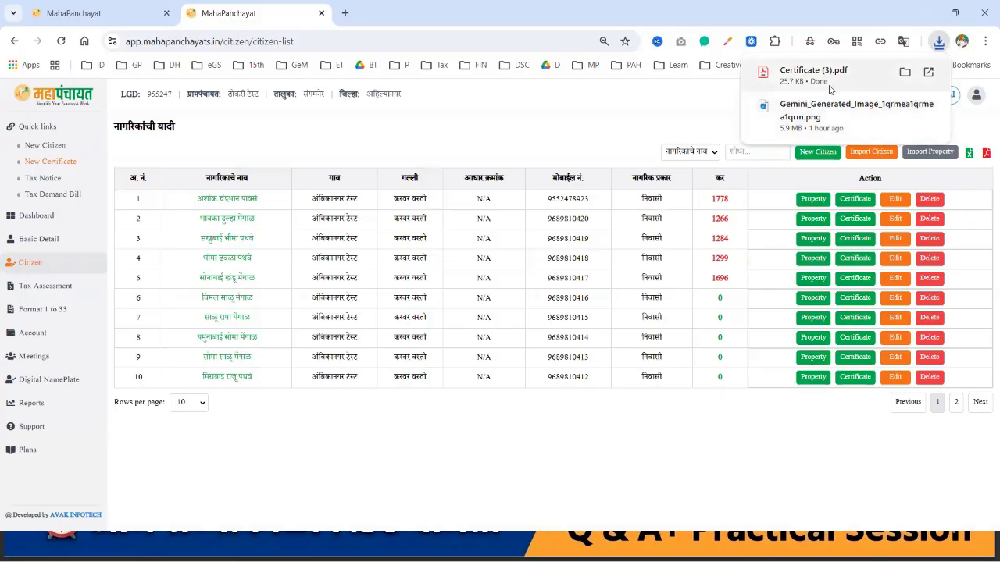
Step: Review Certificate (3).pdf in Acrobat, then close Acrobat and the PDF browser tab
{"action": "left_click", "coordinate": [813, 75]}
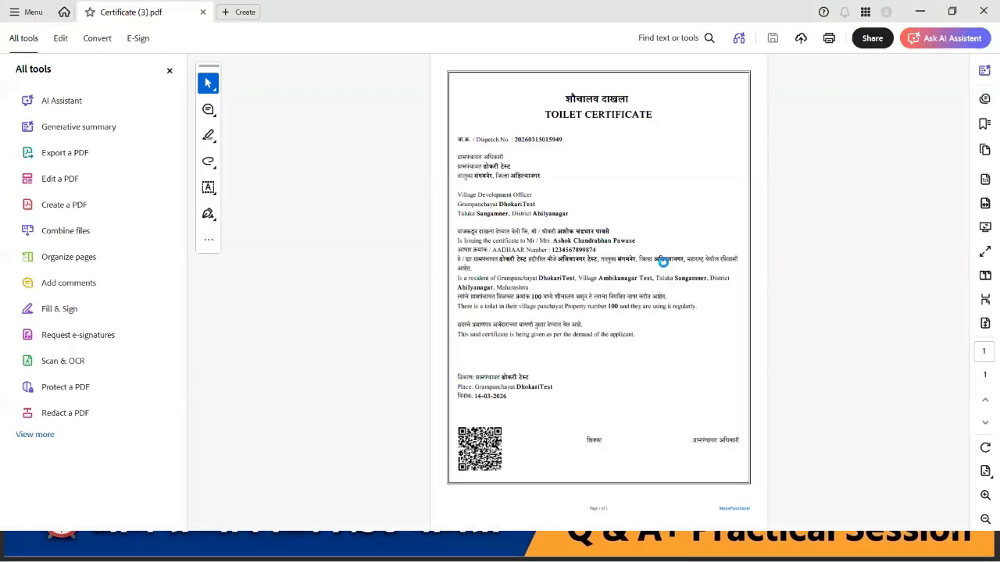
{"action": "scroll", "coordinate": [648, 250], "scroll_direction": "up", "scroll_amount": 2, "text": "ctrl"}
{"action": "scroll", "coordinate": [648, 250], "scroll_direction": "up", "scroll_amount": 1, "text": "ctrl"}
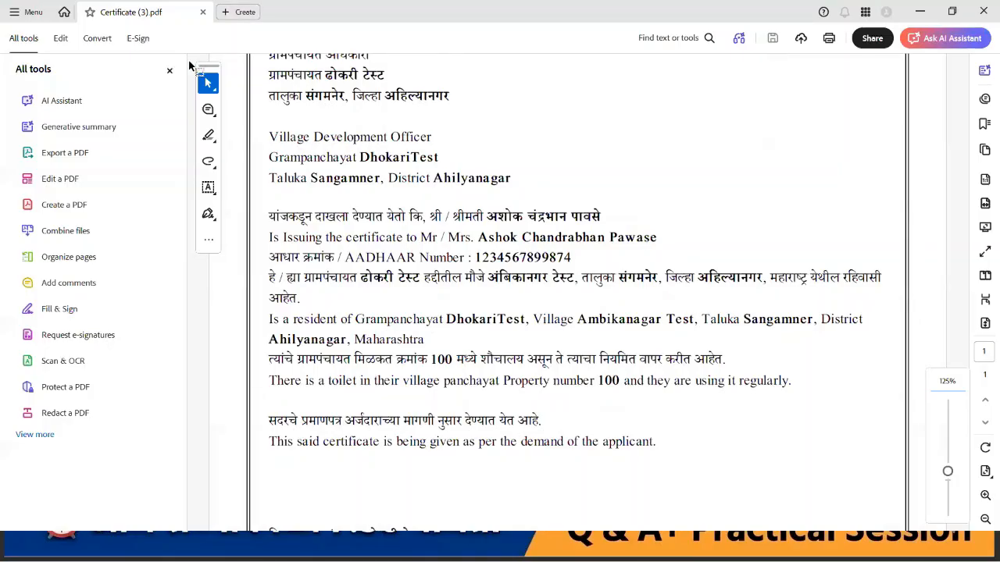
{"action": "left_click", "coordinate": [169, 70]}
{"action": "scroll", "coordinate": [464, 150], "scroll_direction": "down", "scroll_amount": 3, "text": "ctrl"}
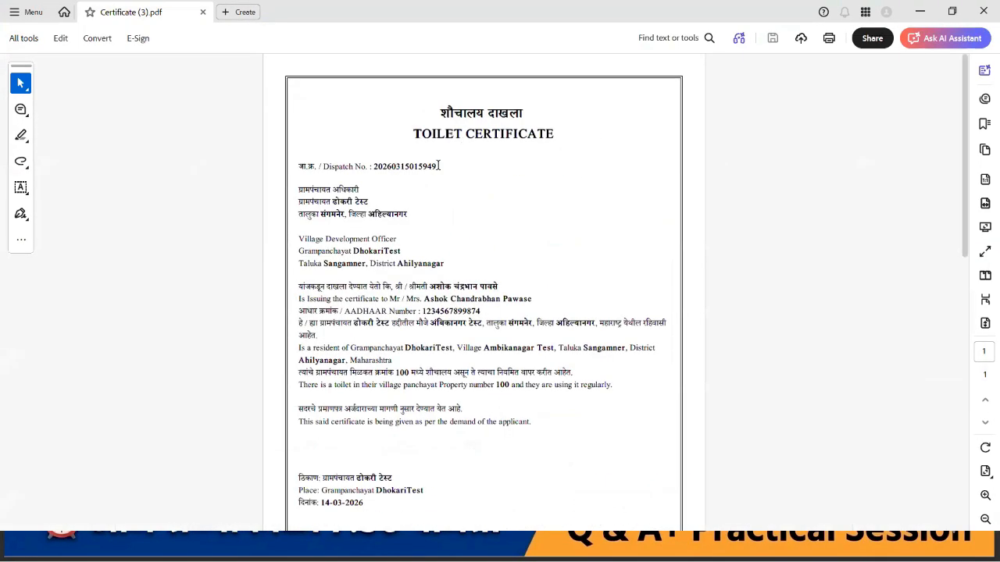
{"action": "scroll", "coordinate": [396, 255], "scroll_direction": "down", "scroll_amount": 4}
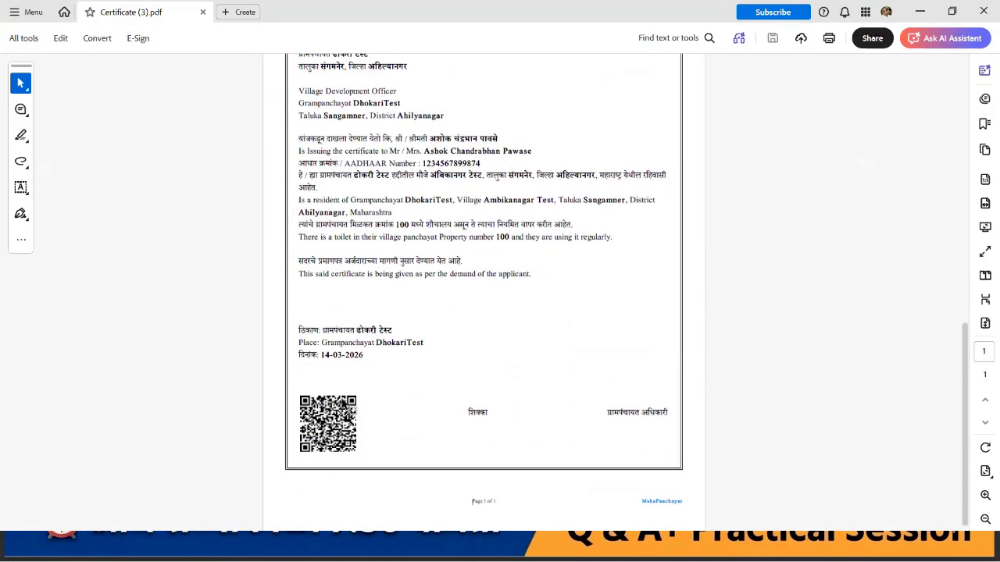
{"action": "scroll", "coordinate": [343, 404], "scroll_direction": "up", "scroll_amount": 3, "text": "ctrl"}
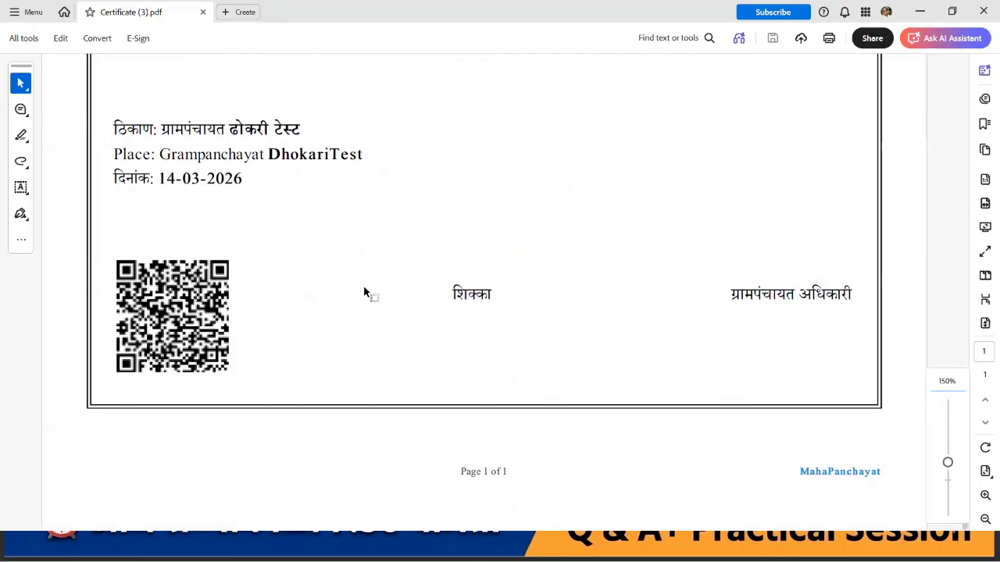
{"action": "scroll", "coordinate": [364, 293], "scroll_direction": "down", "scroll_amount": 1, "text": "ctrl"}
{"action": "scroll", "coordinate": [365, 293], "scroll_direction": "up", "scroll_amount": 10}
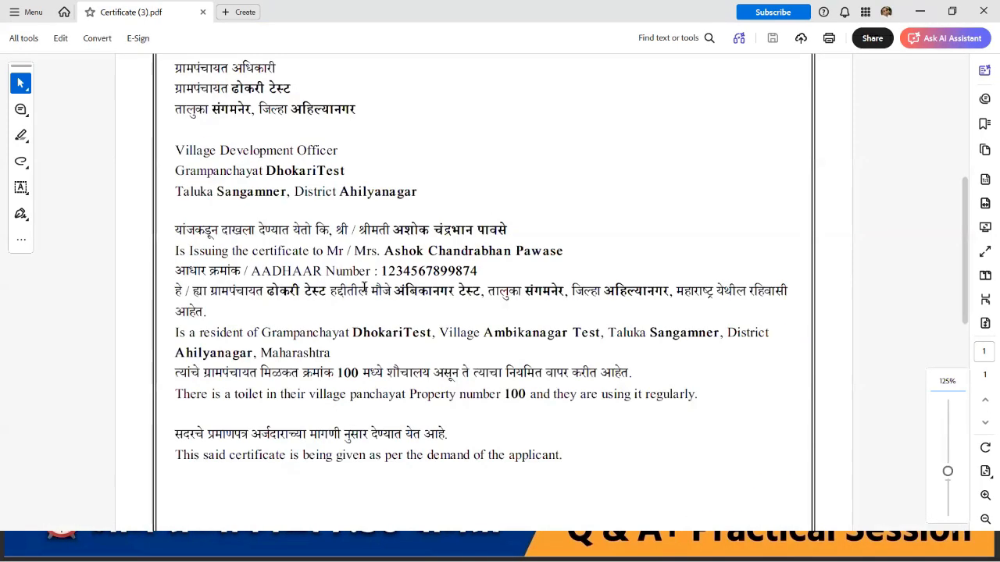
{"action": "left_click", "coordinate": [982, 12]}
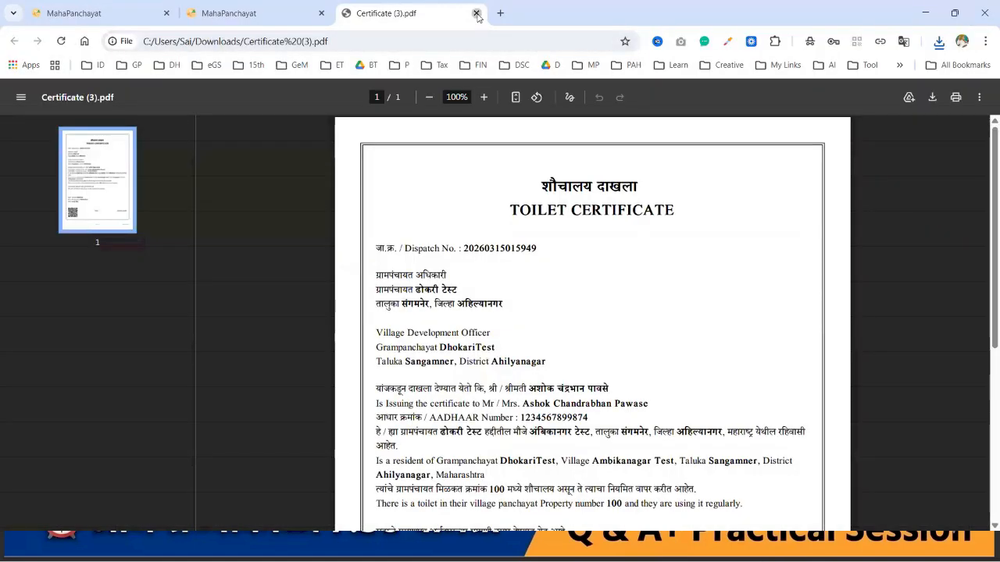
{"action": "left_click", "coordinate": [476, 14]}
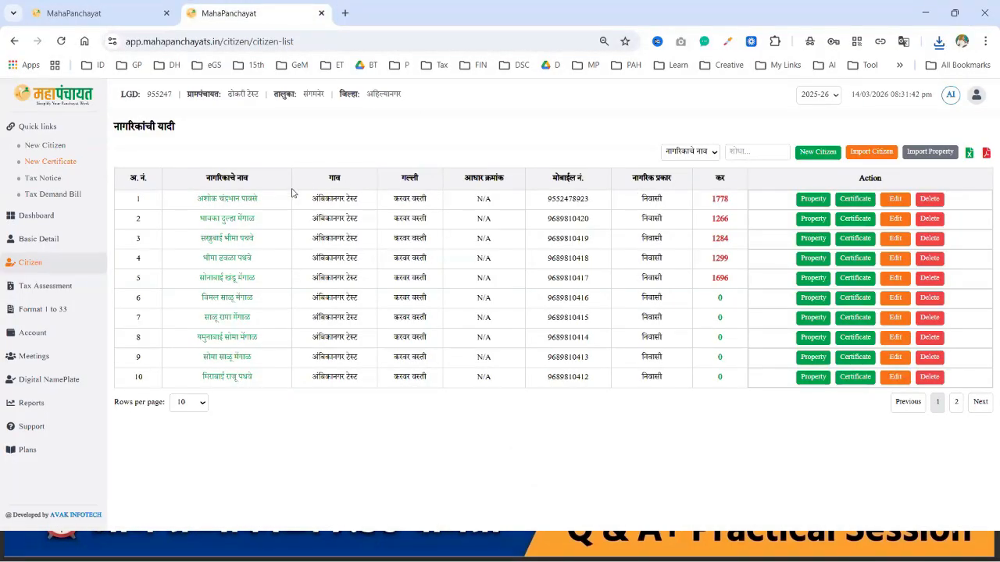
Step: Check the first citizen's three applications and three certificates, then return via Dashboard to the citizen list
{"action": "left_click", "coordinate": [245, 201]}
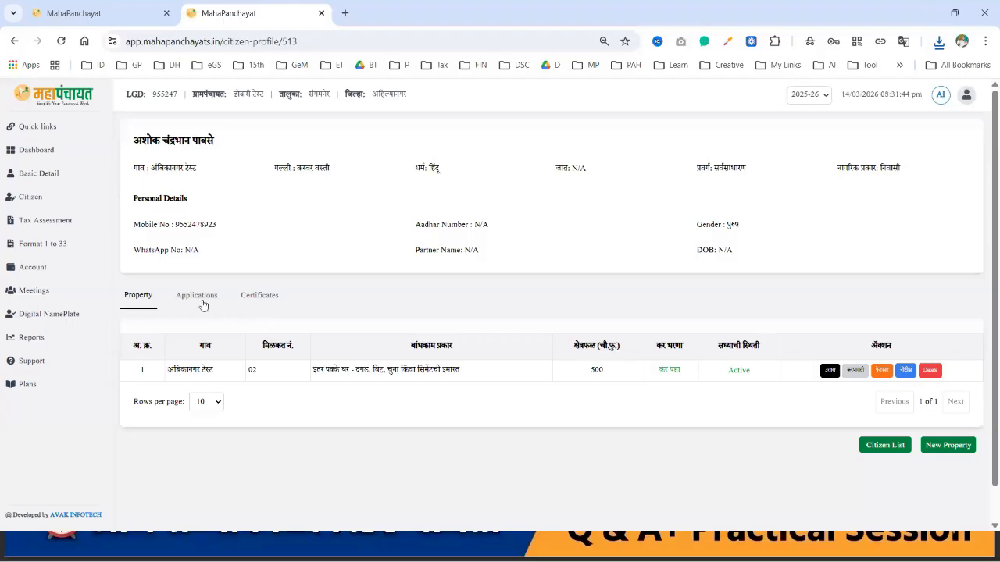
{"action": "left_click", "coordinate": [205, 303]}
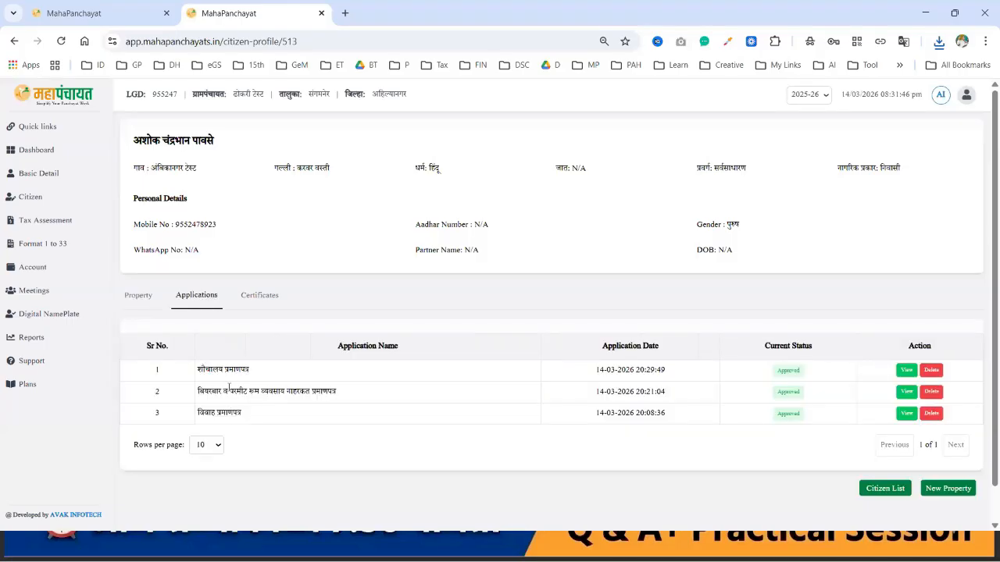
{"action": "left_click", "coordinate": [259, 295]}
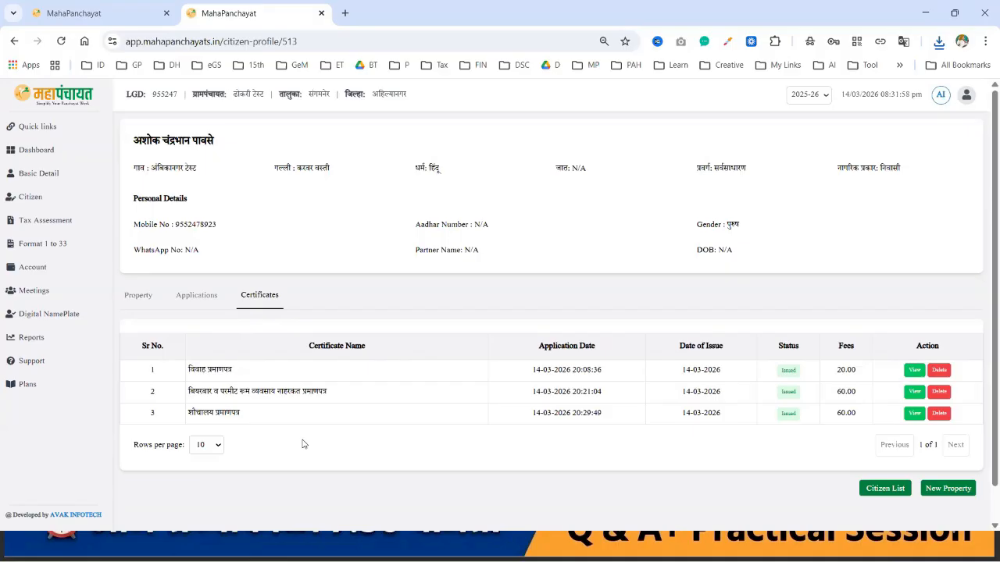
{"action": "left_click", "coordinate": [48, 152]}
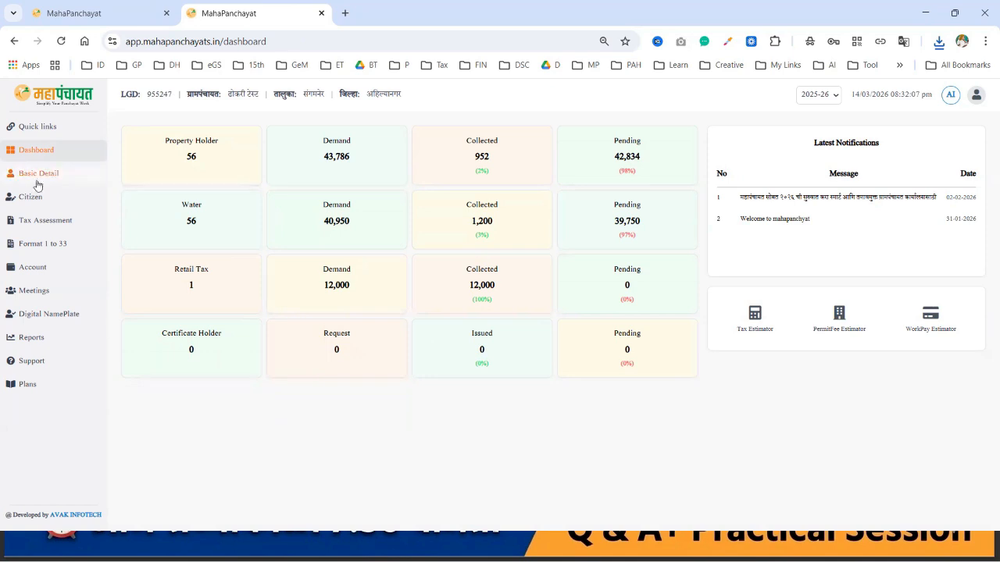
{"action": "left_click", "coordinate": [34, 195]}
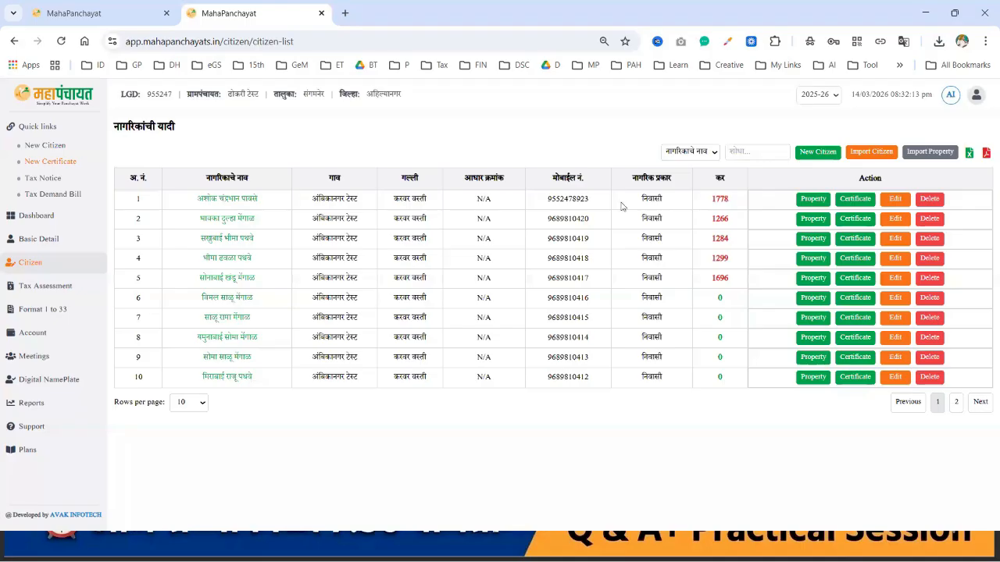
Step: Choose स्वयंघोषणा पत्र and रहिवासी स्वयंघोषणापत्र for the first citizen and continue to the application
{"action": "left_click", "coordinate": [864, 198]}
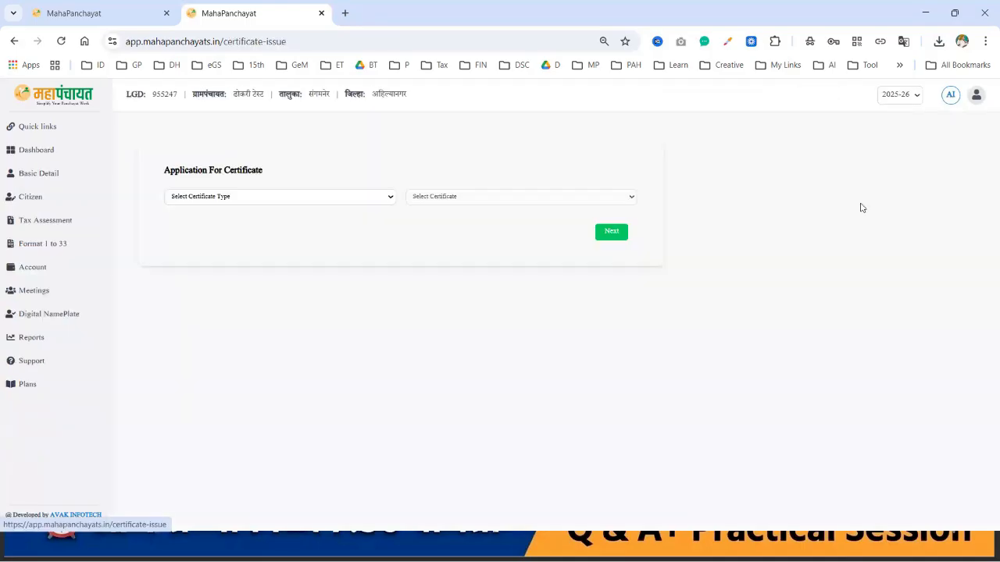
{"action": "left_click", "coordinate": [255, 196]}
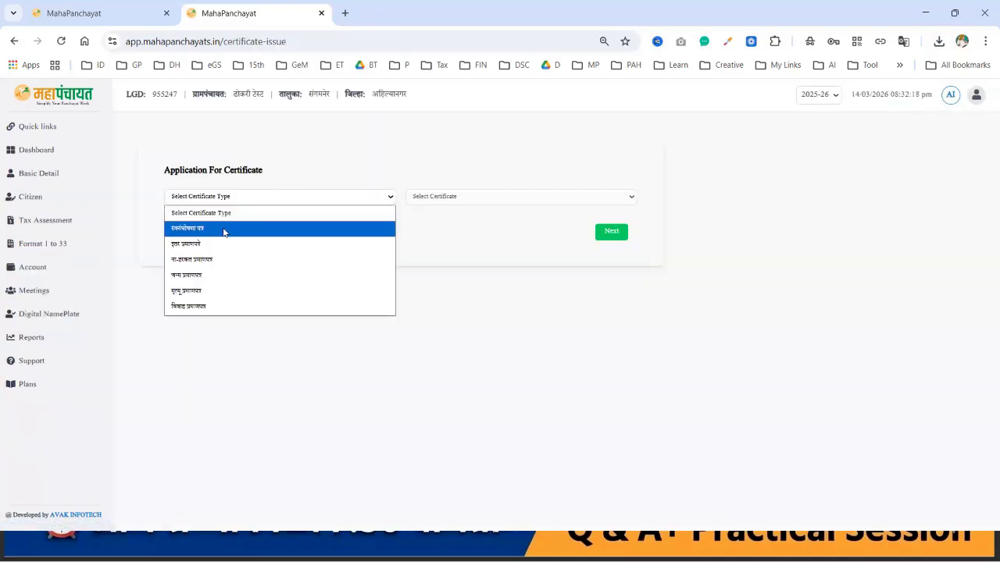
{"action": "left_click", "coordinate": [223, 226]}
{"action": "left_click", "coordinate": [465, 196]}
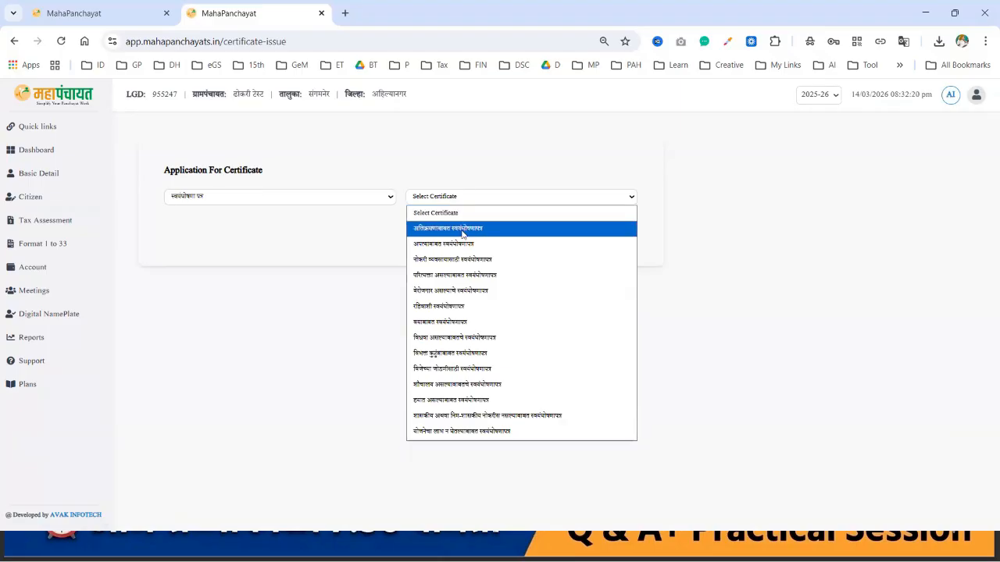
{"action": "left_click", "coordinate": [475, 307]}
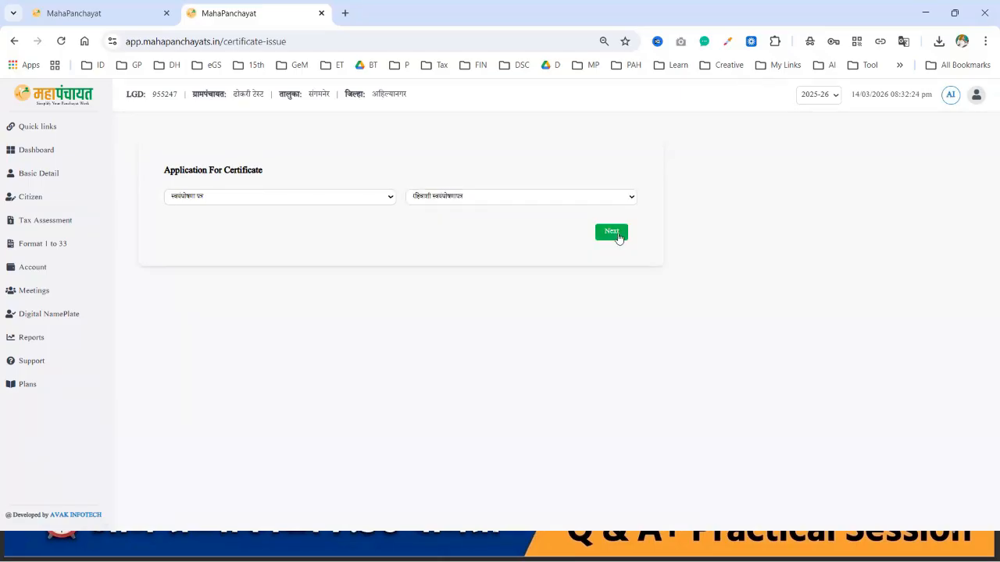
{"action": "left_click", "coordinate": [617, 234]}
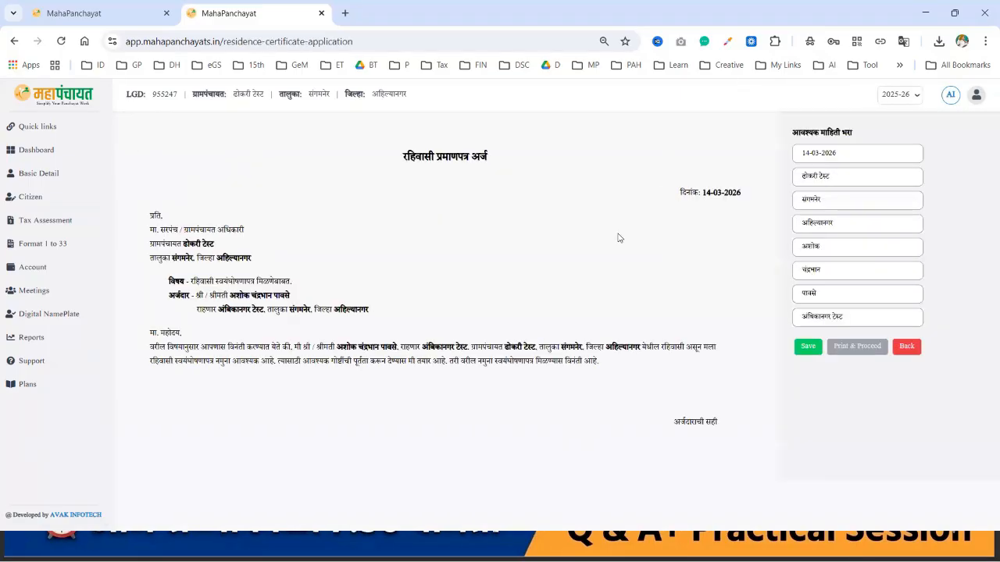
Step: Save the residence application and proceed to the declaration, cancelling the PDF save
{"action": "left_click", "coordinate": [807, 348]}
{"action": "left_click", "coordinate": [501, 336]}
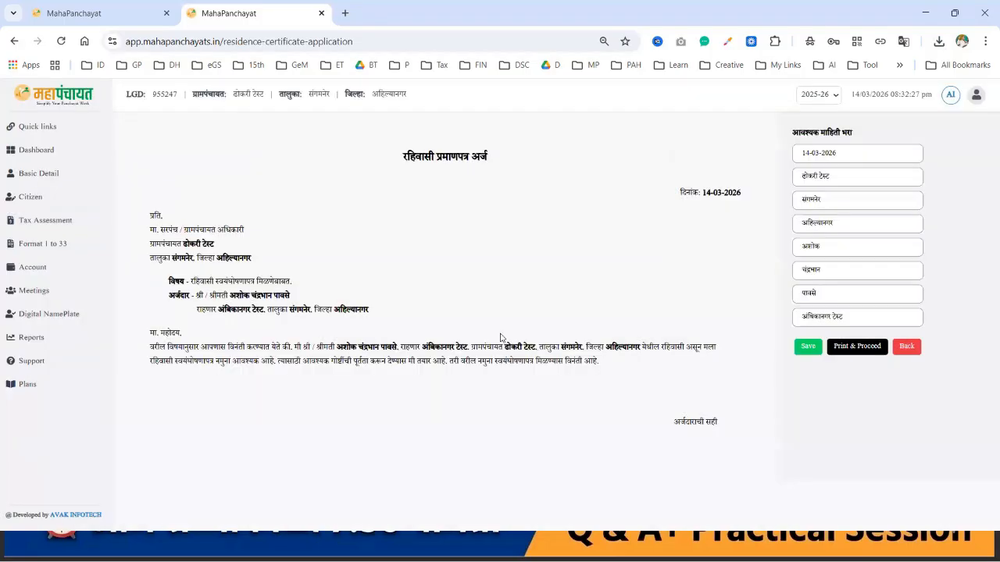
{"action": "left_click", "coordinate": [856, 349]}
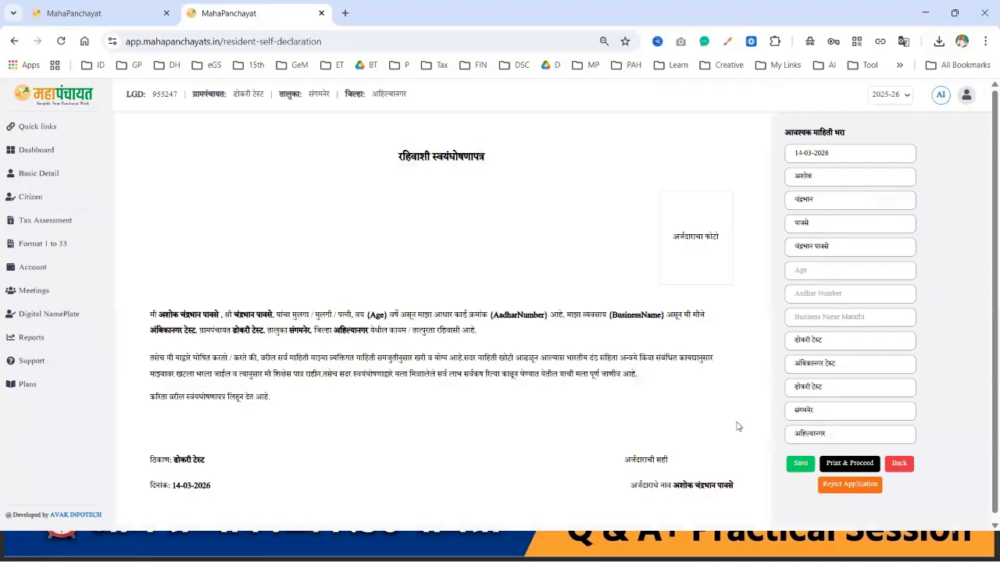
{"action": "left_click", "coordinate": [625, 507]}
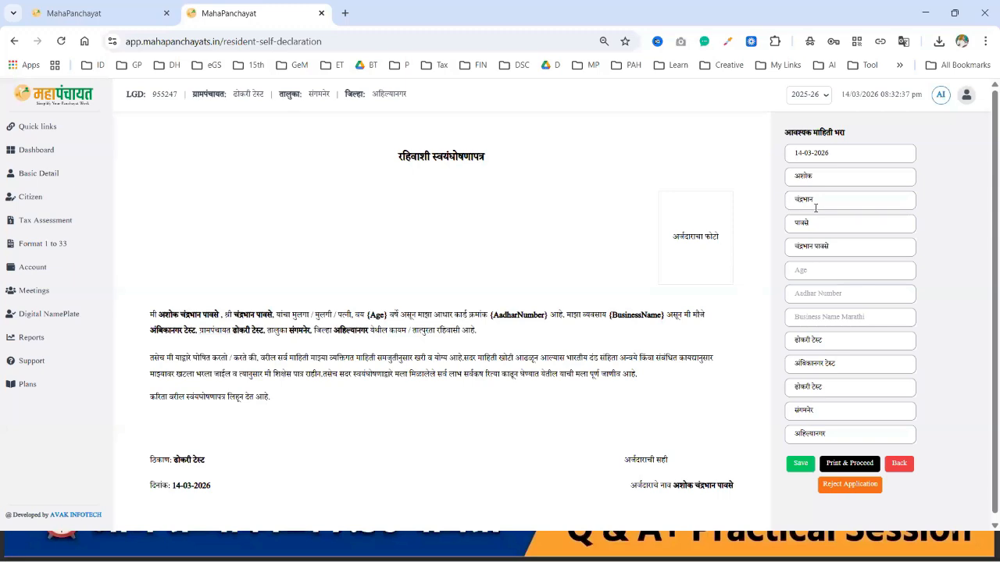
Step: Fill in the father's full name and set the declarant's age to 36
{"action": "left_click", "coordinate": [814, 248]}
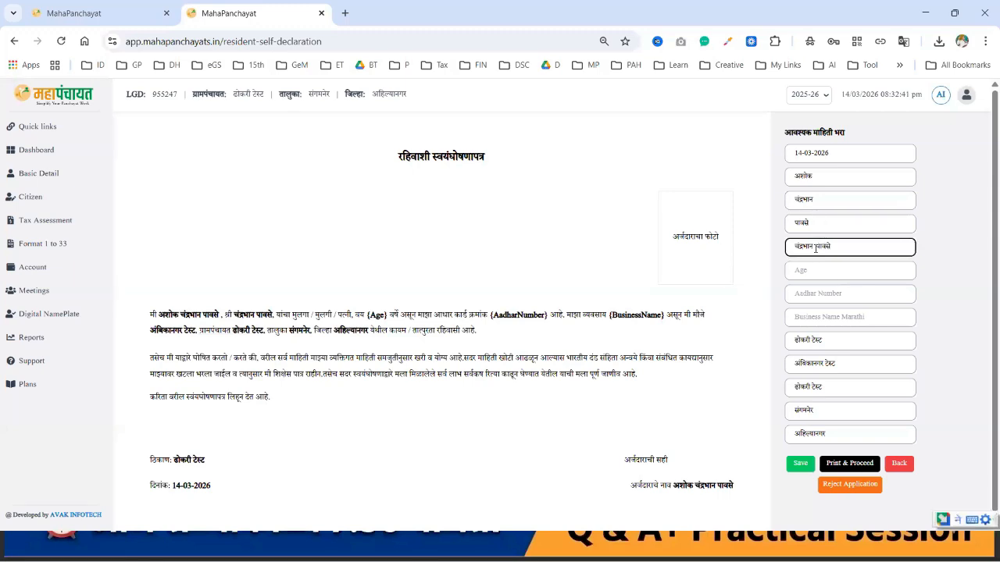
{"action": "type", "text": "मारुती"}
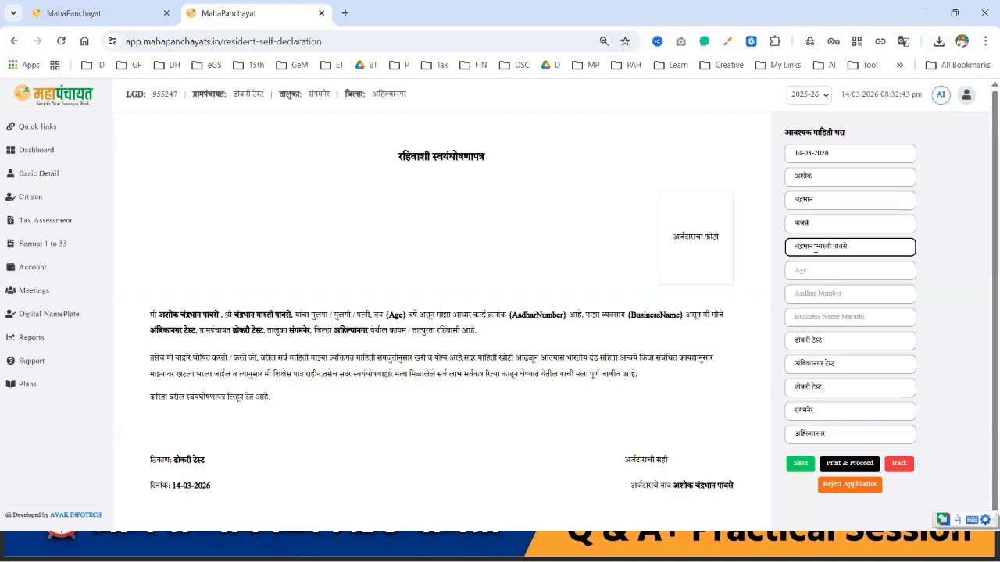
{"action": "left_click", "coordinate": [817, 271]}
{"action": "type", "text": "966"}
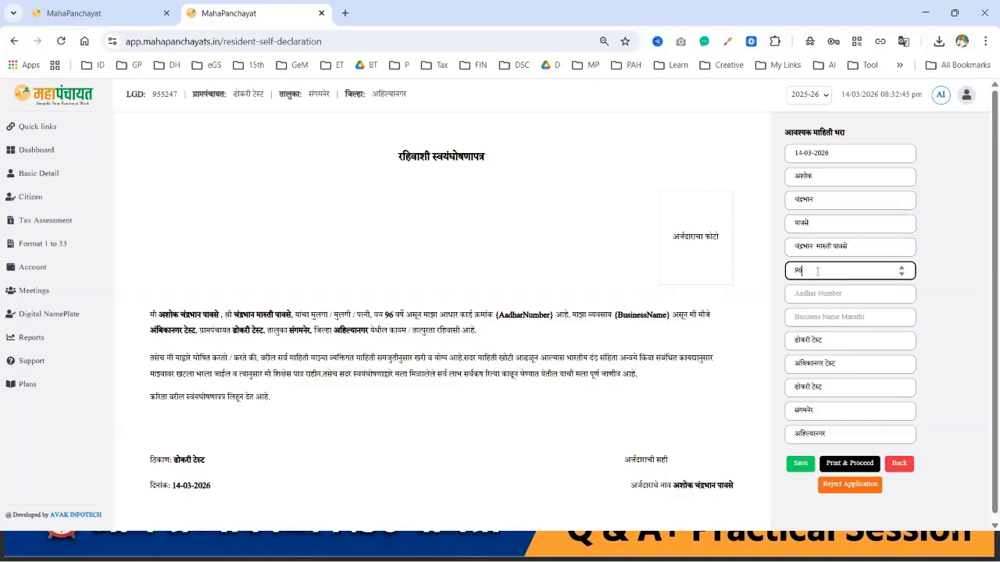
{"action": "key", "text": "BackSpace"}
{"action": "key", "text": "BackSpace"}
{"action": "key", "text": "BackSpace"}
{"action": "type", "text": "36"}
Step: Enter the Aadhaar number and occupation शेती in Marathi, then save the declaration
{"action": "left_click", "coordinate": [840, 296]}
{"action": "type", "text": "123"}
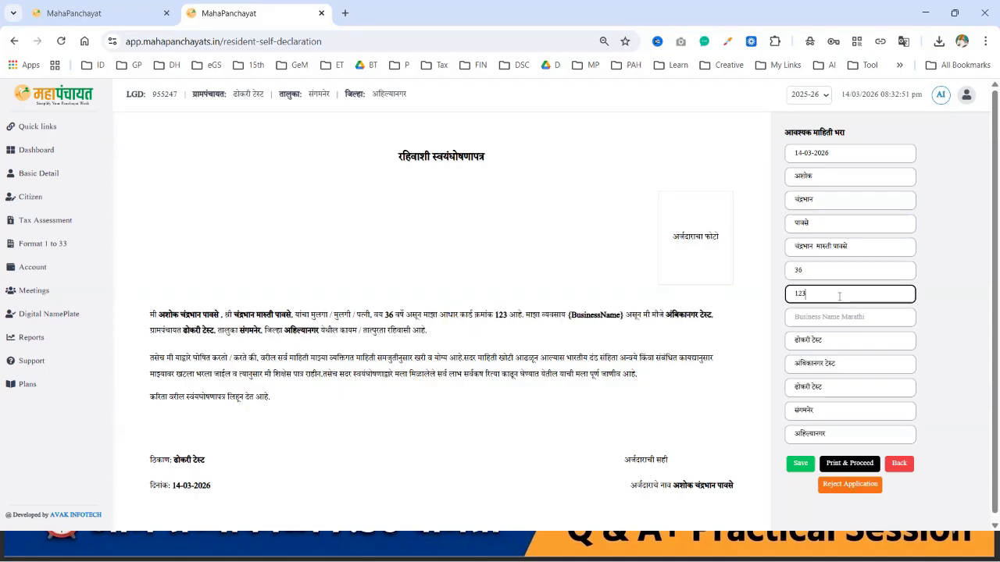
{"action": "type", "text": "456789333"}
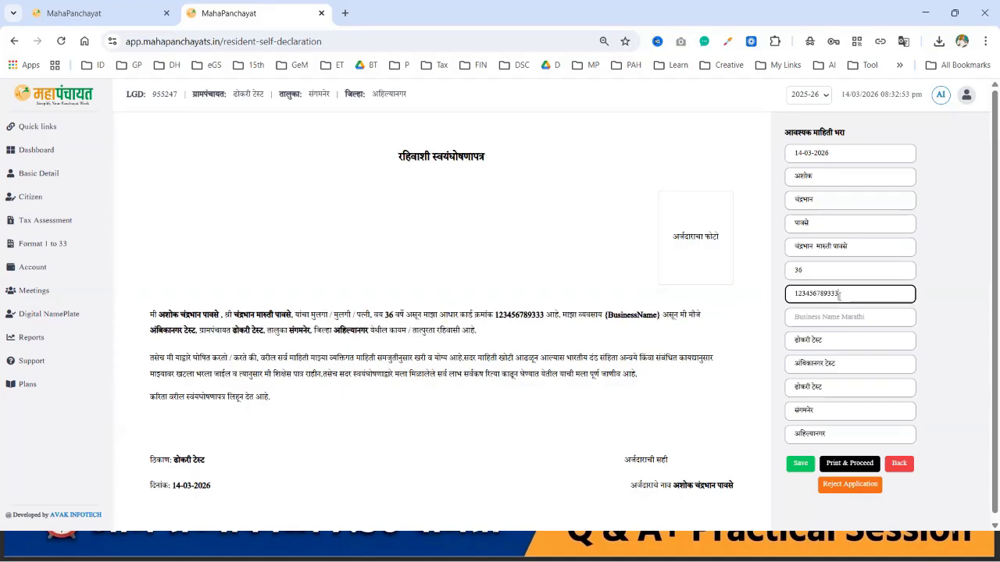
{"action": "key", "text": "Tab"}
{"action": "key", "text": "alt+shift"}
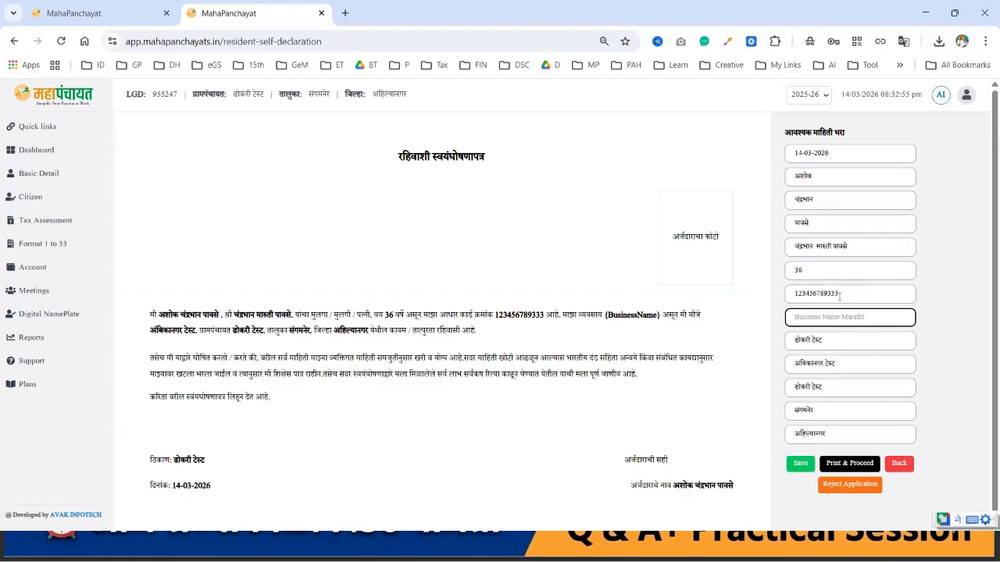
{"action": "type", "text": "शेती"}
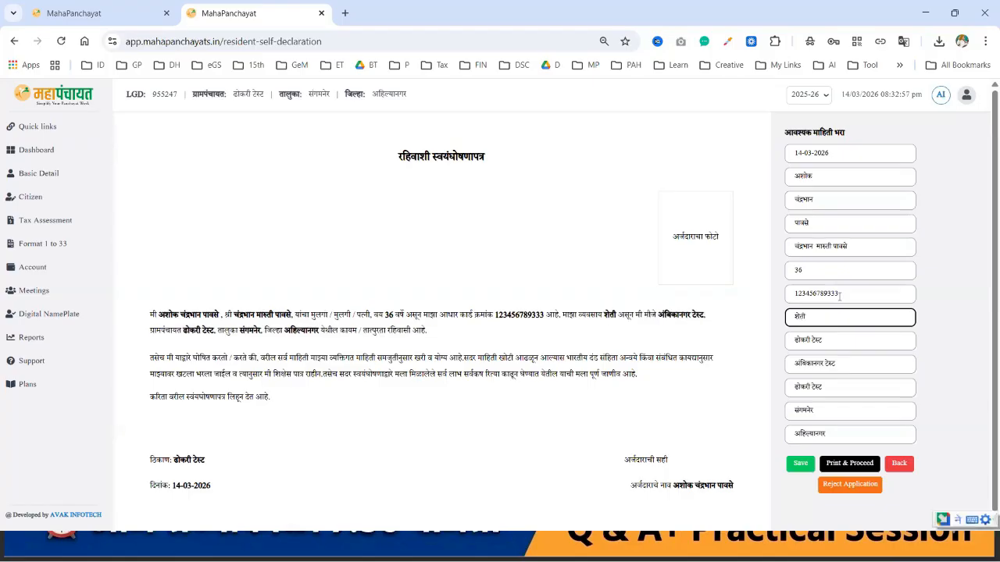
{"action": "left_click", "coordinate": [801, 465]}
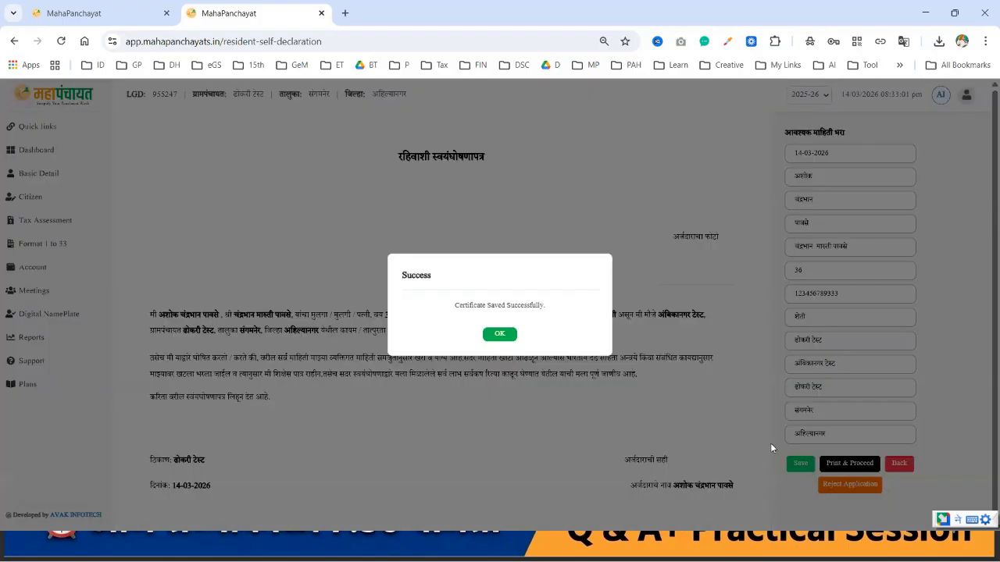
Step: Issue the self-declaration with a 0 fee and open the saved Certificate (4).pdf
{"action": "left_click", "coordinate": [503, 335]}
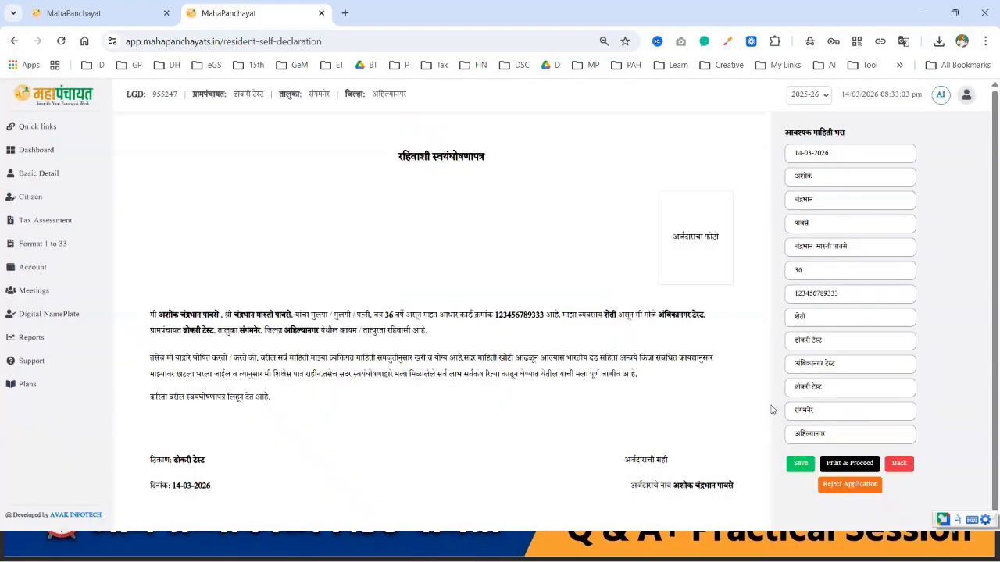
{"action": "left_click", "coordinate": [844, 469]}
{"action": "left_click", "coordinate": [481, 317]}
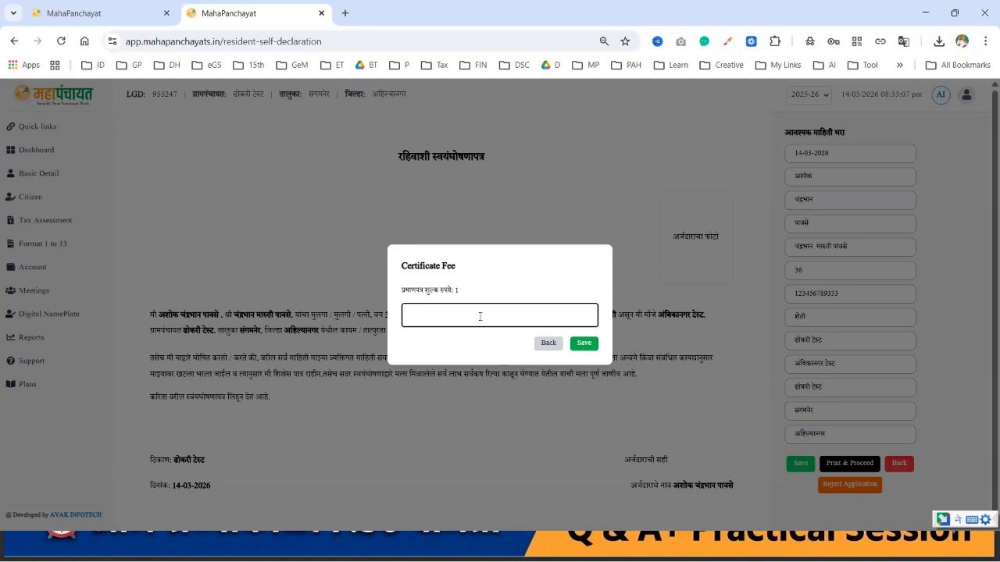
{"action": "left_click", "coordinate": [582, 344]}
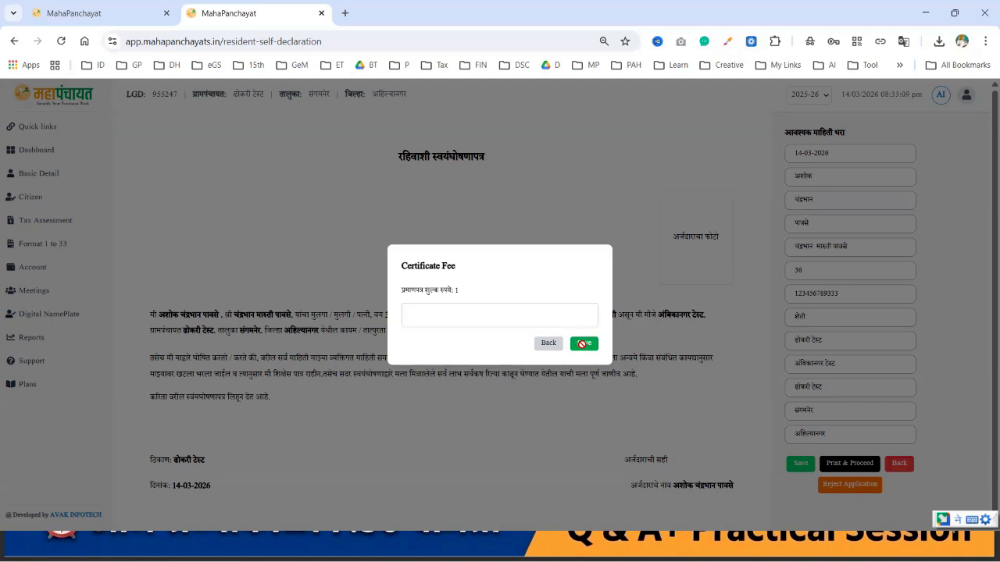
{"action": "left_click", "coordinate": [457, 311]}
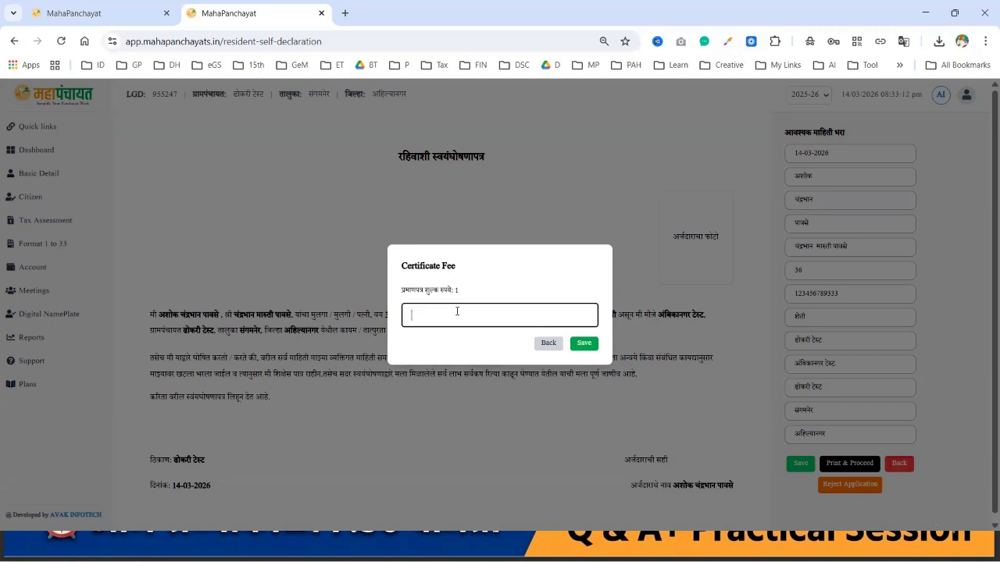
{"action": "left_click", "coordinate": [583, 344]}
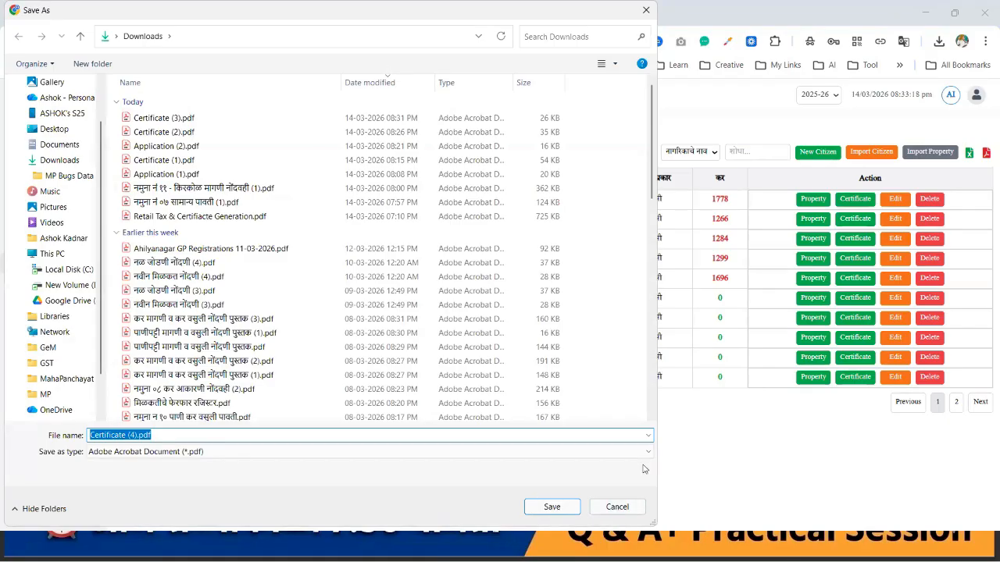
{"action": "key", "text": "Return"}
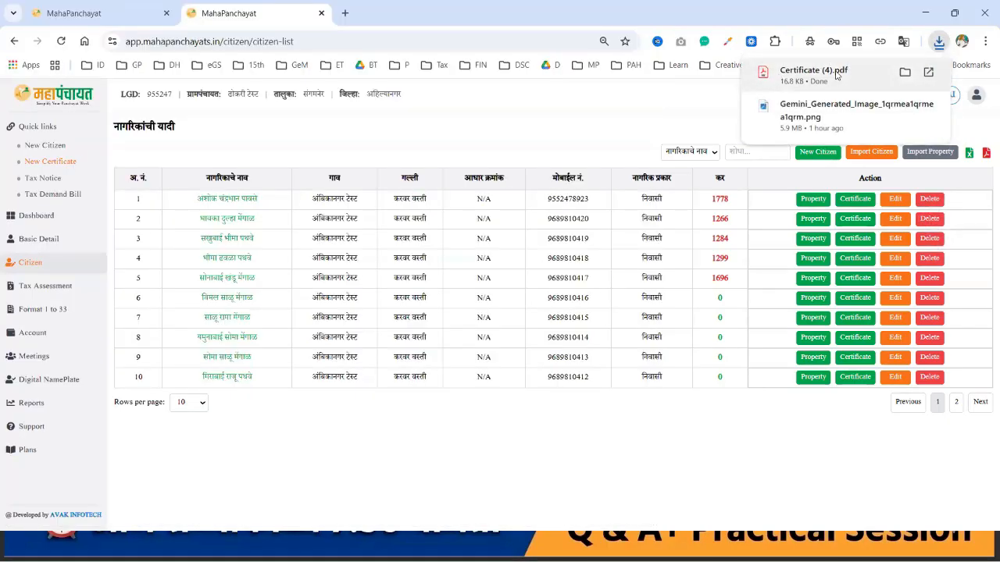
{"action": "left_click", "coordinate": [837, 74]}
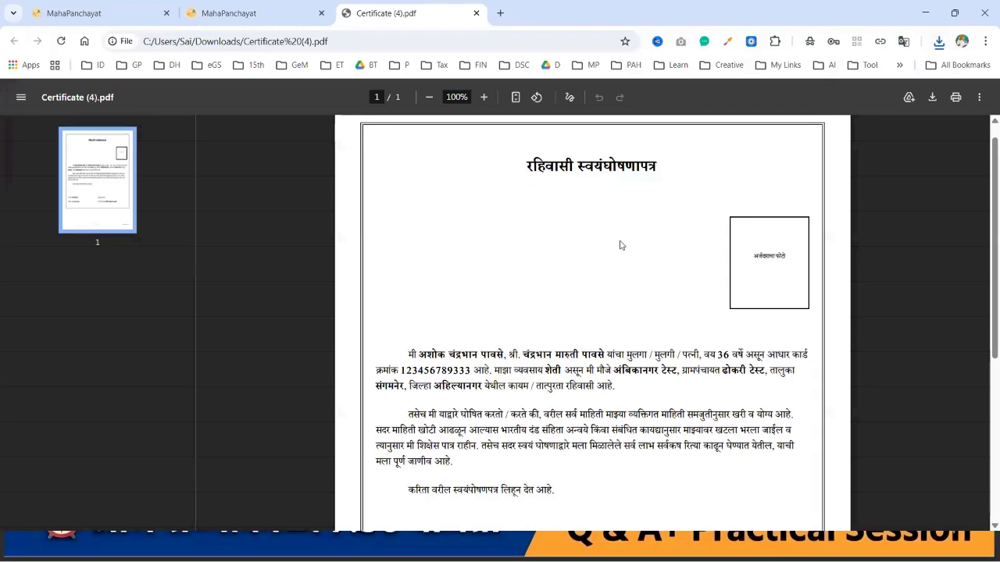
{"action": "scroll", "coordinate": [617, 271], "scroll_direction": "down", "scroll_amount": 1}
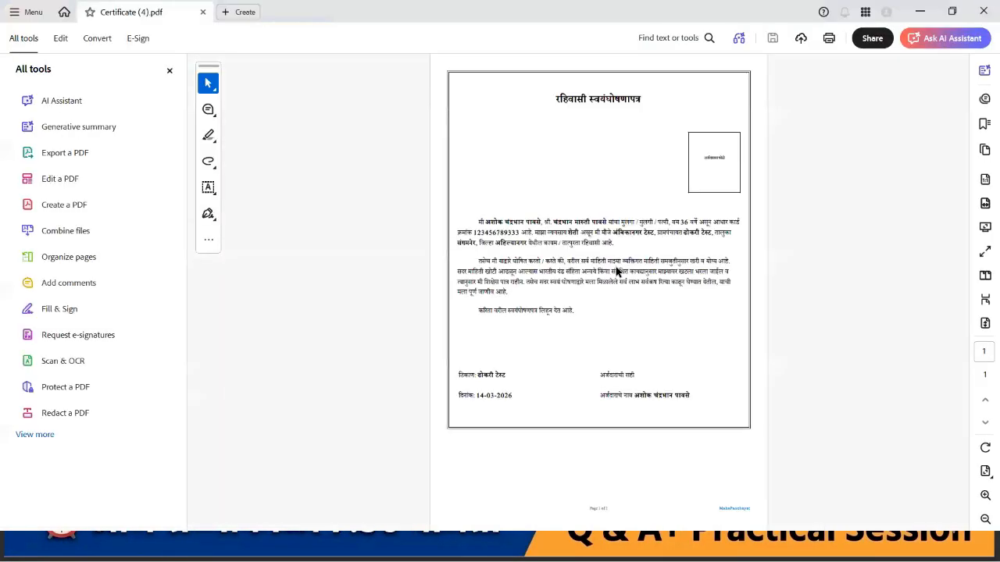
{"action": "scroll", "coordinate": [617, 271], "scroll_direction": "up", "scroll_amount": 3, "text": "ctrl"}
{"action": "scroll", "coordinate": [617, 273], "scroll_direction": "up", "scroll_amount": 3}
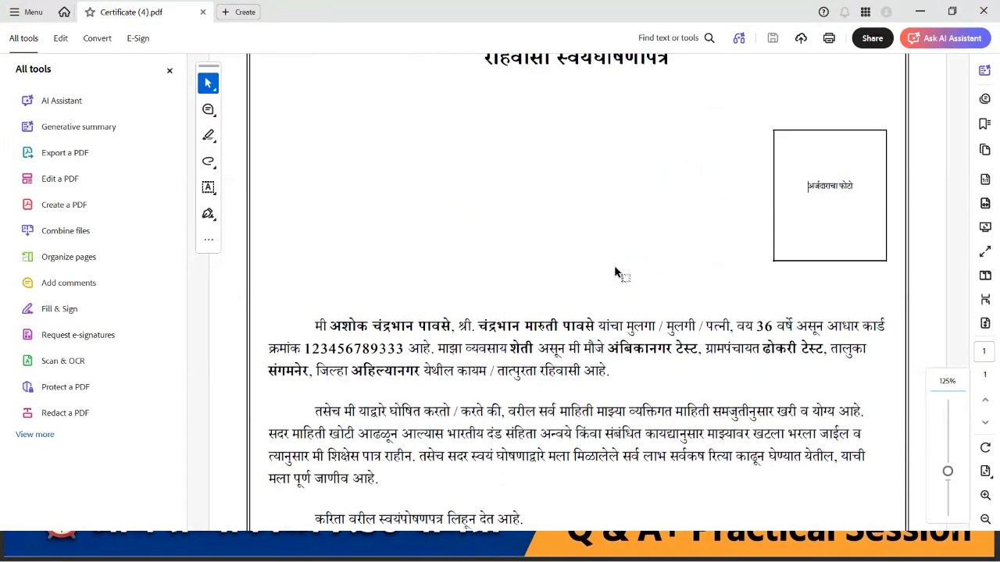
{"action": "scroll", "coordinate": [615, 272], "scroll_direction": "down", "scroll_amount": 2, "text": "ctrl"}
{"action": "scroll", "coordinate": [615, 272], "scroll_direction": "down", "scroll_amount": 3}
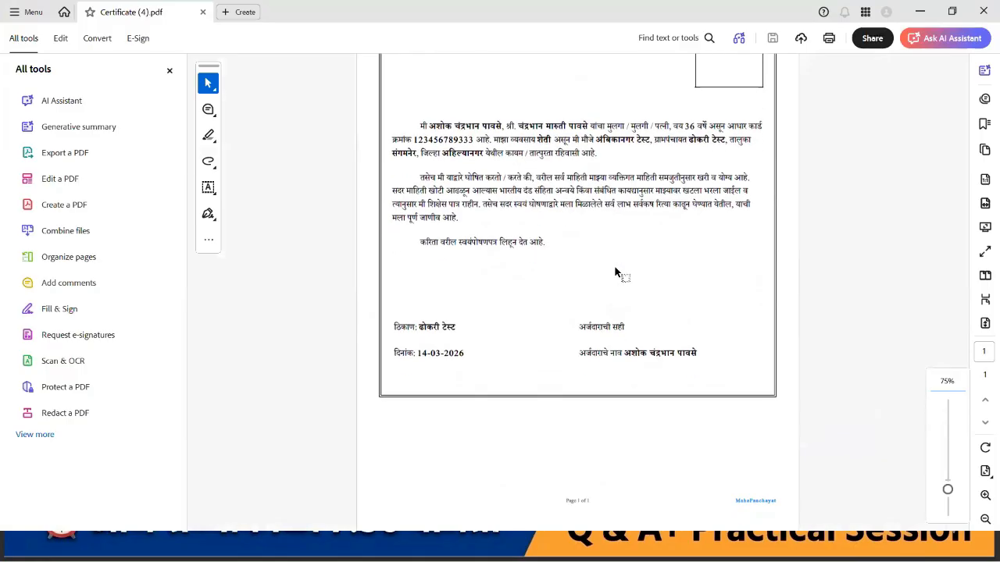
{"action": "scroll", "coordinate": [615, 272], "scroll_direction": "up", "scroll_amount": 3}
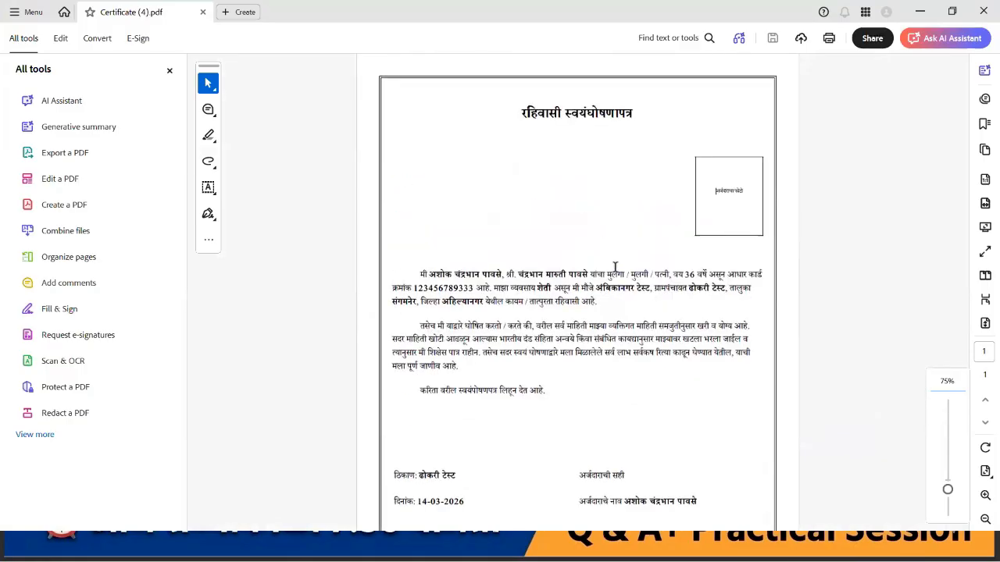
{"action": "left_click", "coordinate": [982, 11]}
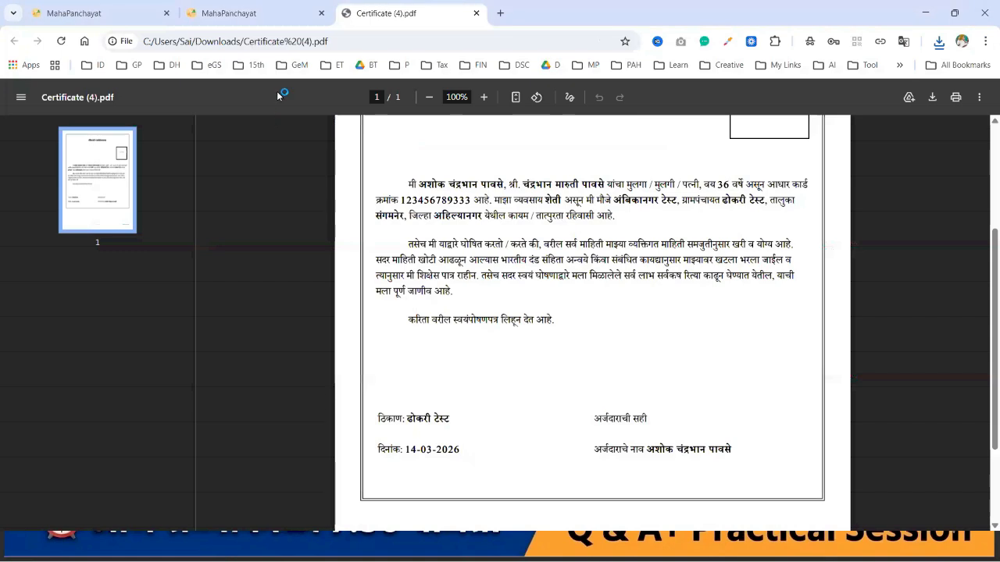
Step: Close the PDF and begin row 1's application as ना-हरकत प्रमाणपत्र, बिनशेती नाहरकत प्रमाणपत्र
{"action": "left_click", "coordinate": [476, 12]}
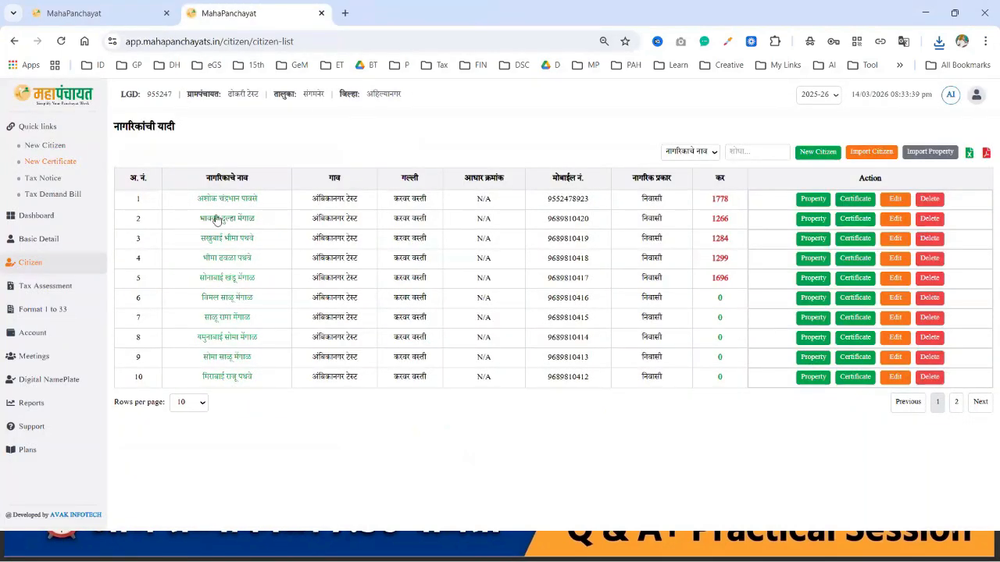
{"action": "left_click", "coordinate": [855, 200]}
{"action": "left_click", "coordinate": [215, 204]}
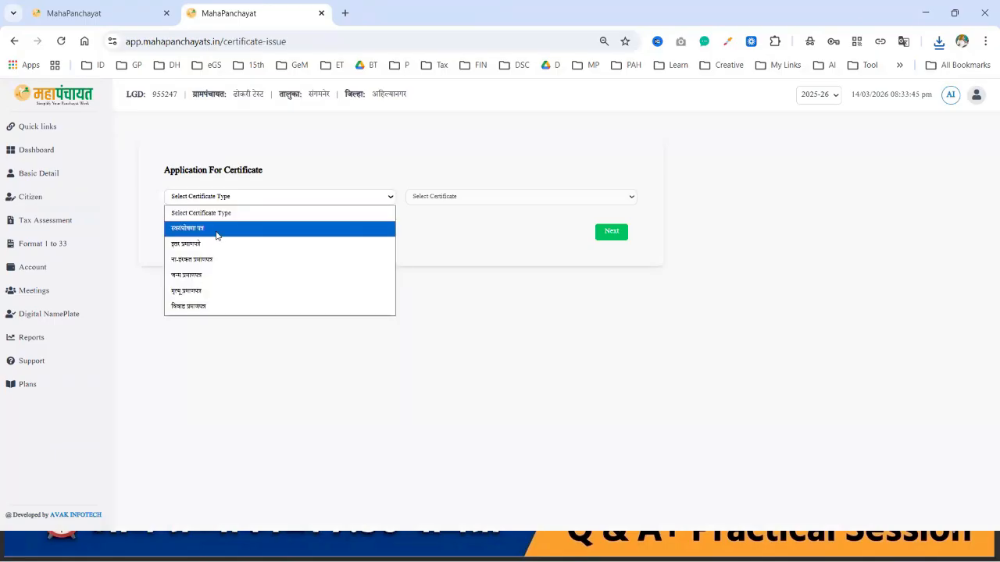
{"action": "left_click", "coordinate": [208, 261]}
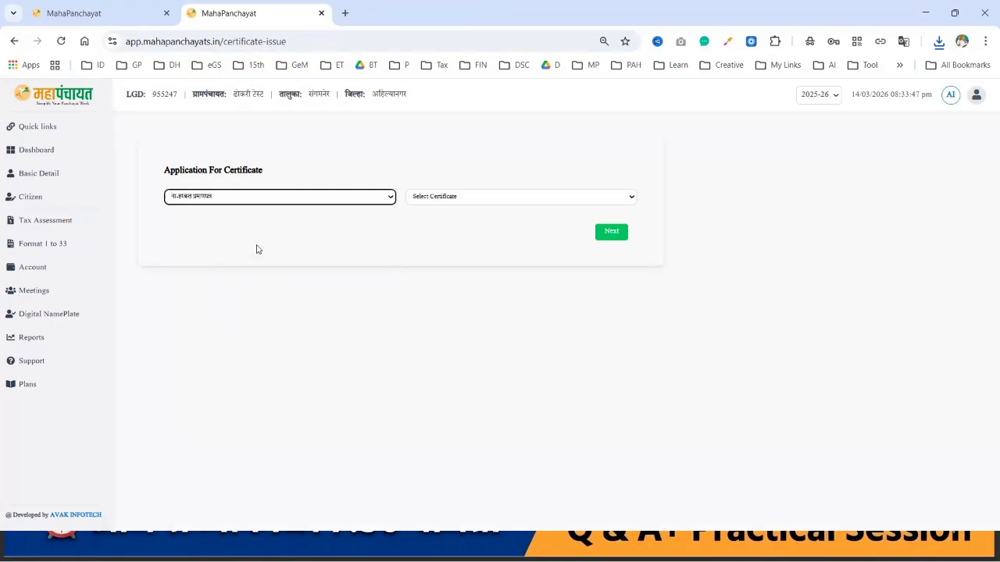
{"action": "left_click", "coordinate": [475, 196]}
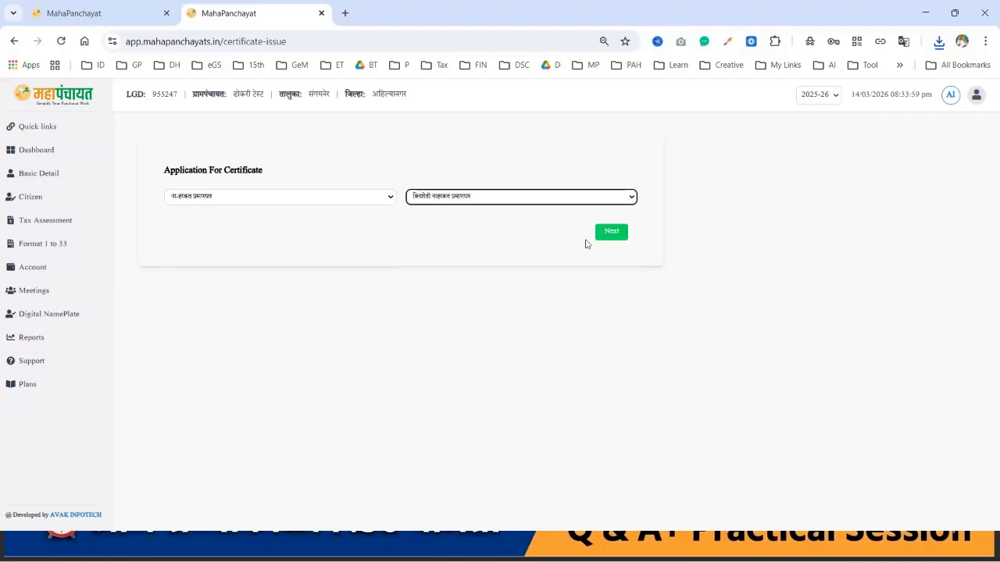
Step: Save the non-agricultural NOC application and generate its printable document
{"action": "left_click", "coordinate": [613, 233]}
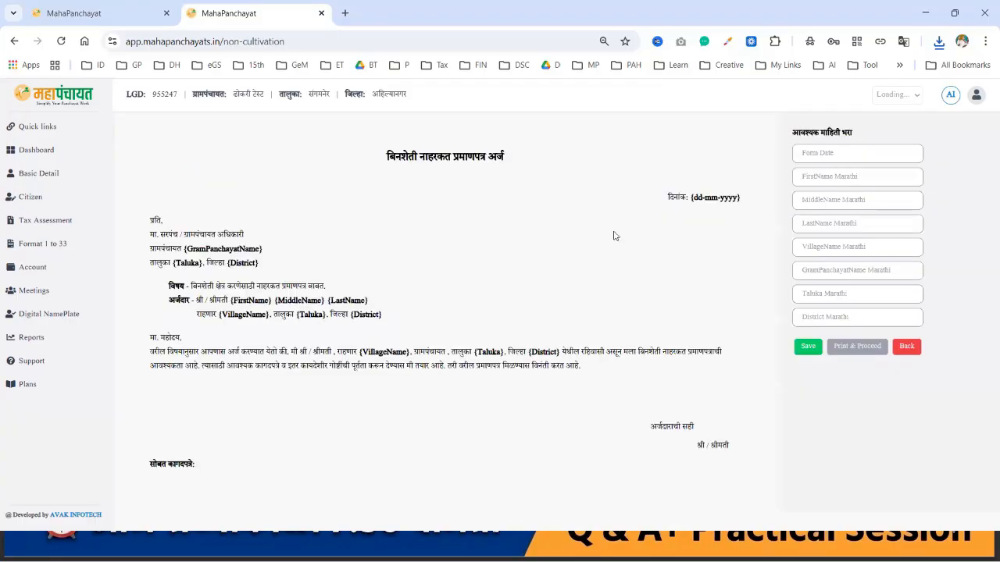
{"action": "left_click", "coordinate": [799, 352]}
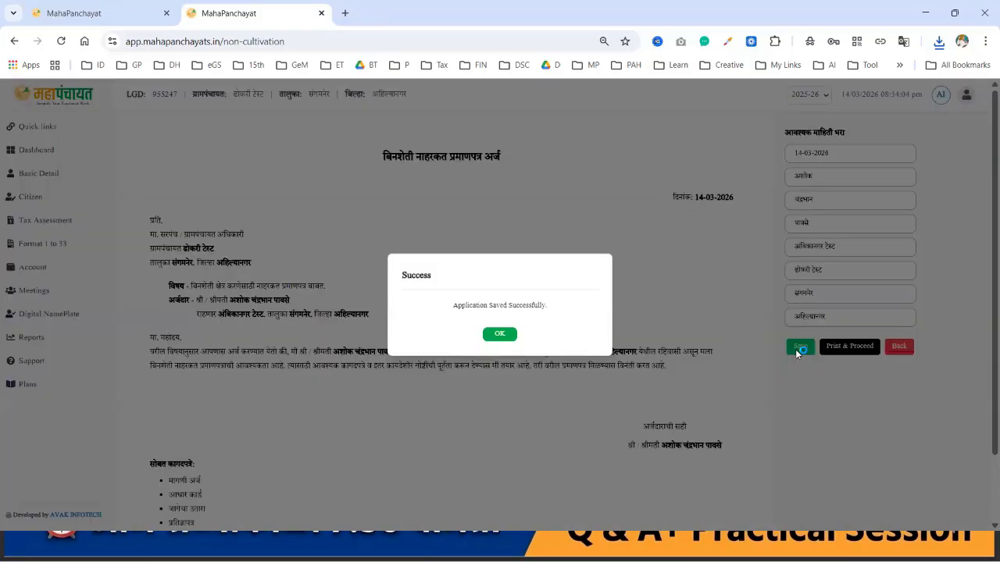
{"action": "left_click", "coordinate": [490, 341]}
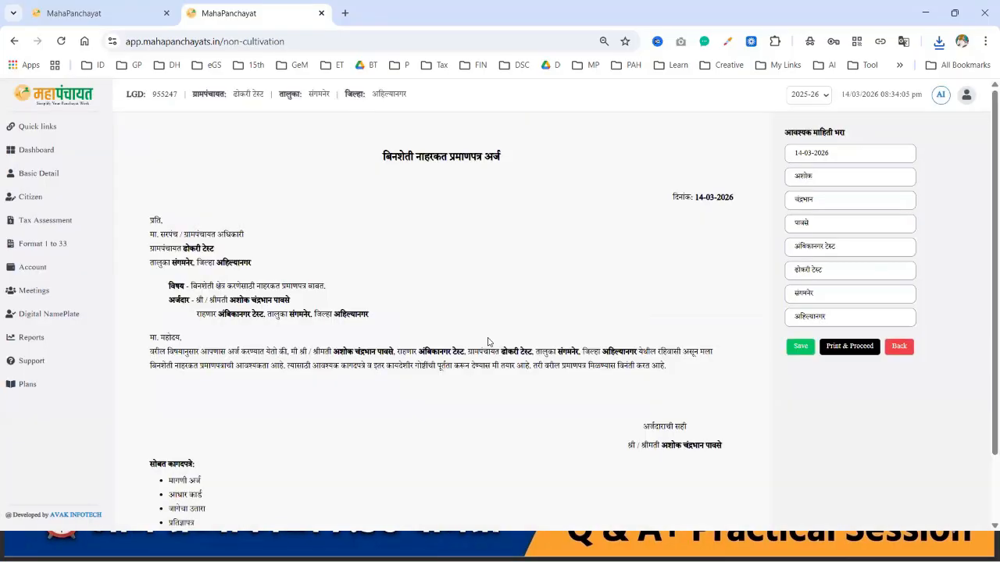
{"action": "left_click", "coordinate": [849, 346]}
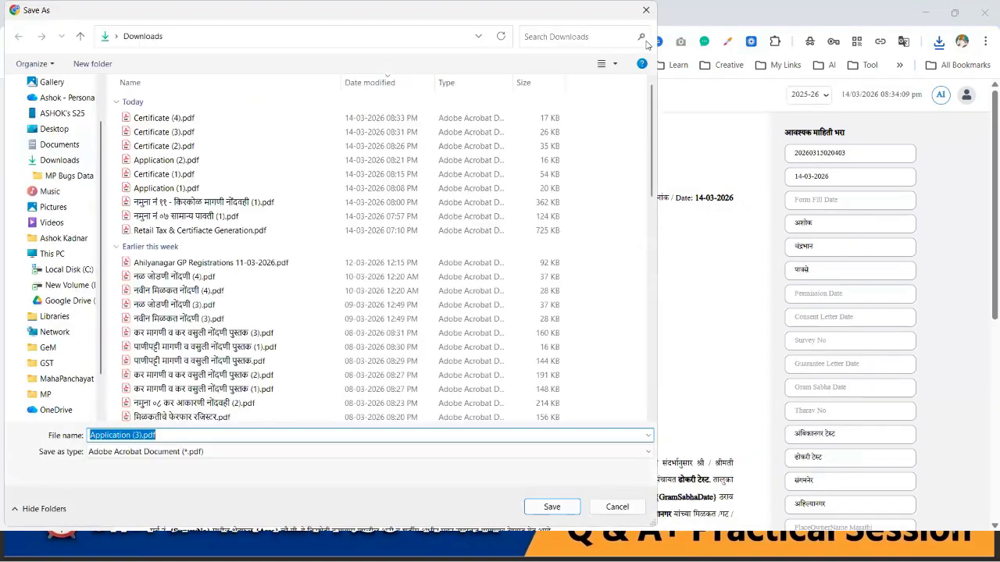
Step: Skip saving the NOC PDF, review the draft, and return to the citizen list
{"action": "left_click", "coordinate": [646, 11]}
{"action": "scroll", "coordinate": [567, 303], "scroll_direction": "down", "scroll_amount": 3}
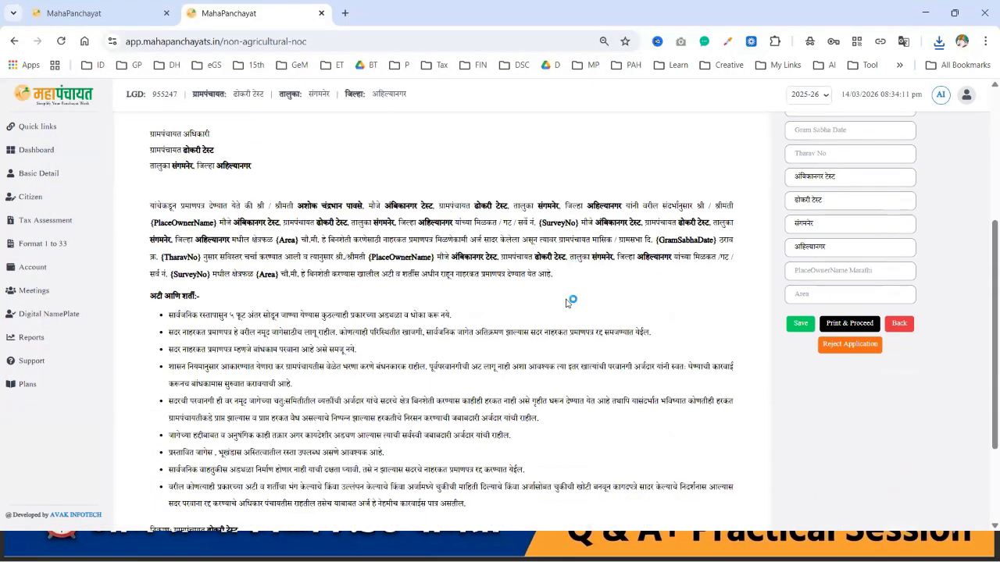
{"action": "scroll", "coordinate": [567, 303], "scroll_direction": "down", "scroll_amount": 2}
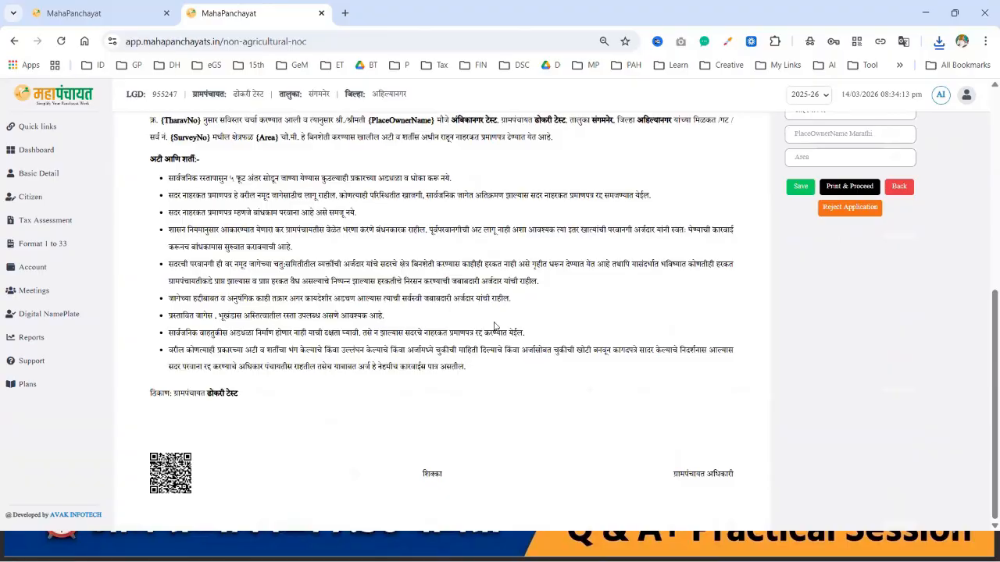
{"action": "left_click", "coordinate": [114, 14]}
{"action": "left_click", "coordinate": [289, 15]}
{"action": "left_click", "coordinate": [36, 197]}
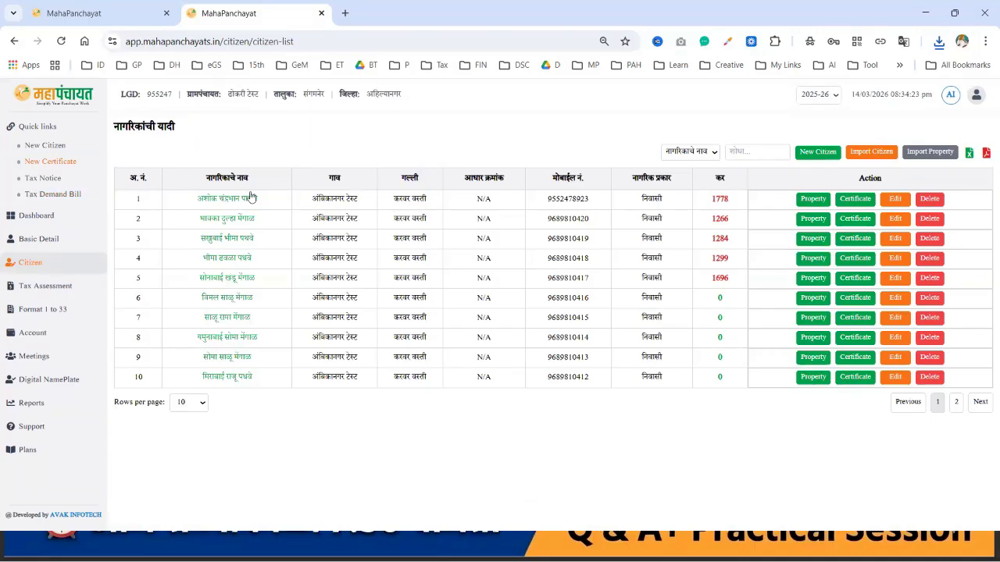
{"action": "left_click", "coordinate": [227, 198]}
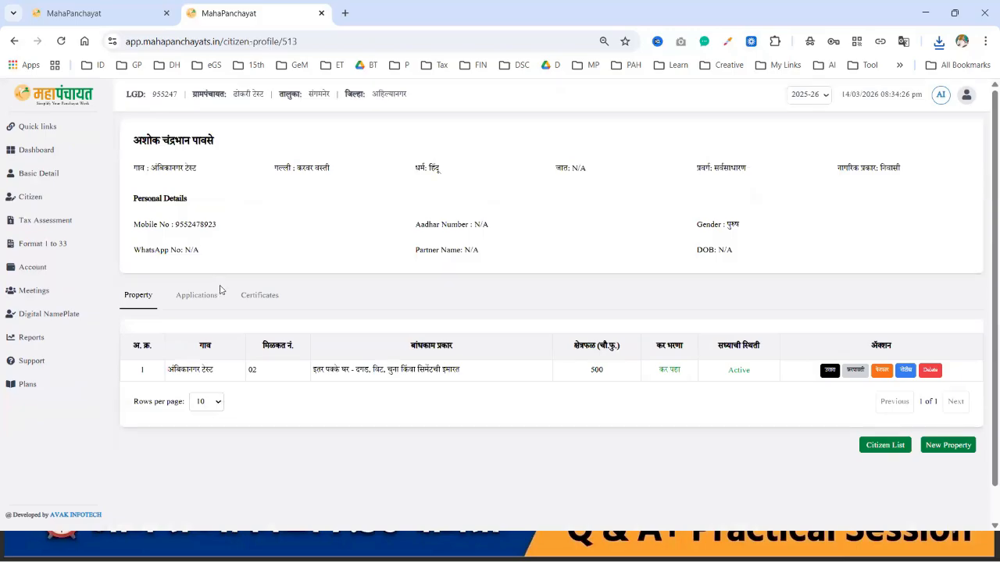
{"action": "left_click", "coordinate": [205, 296]}
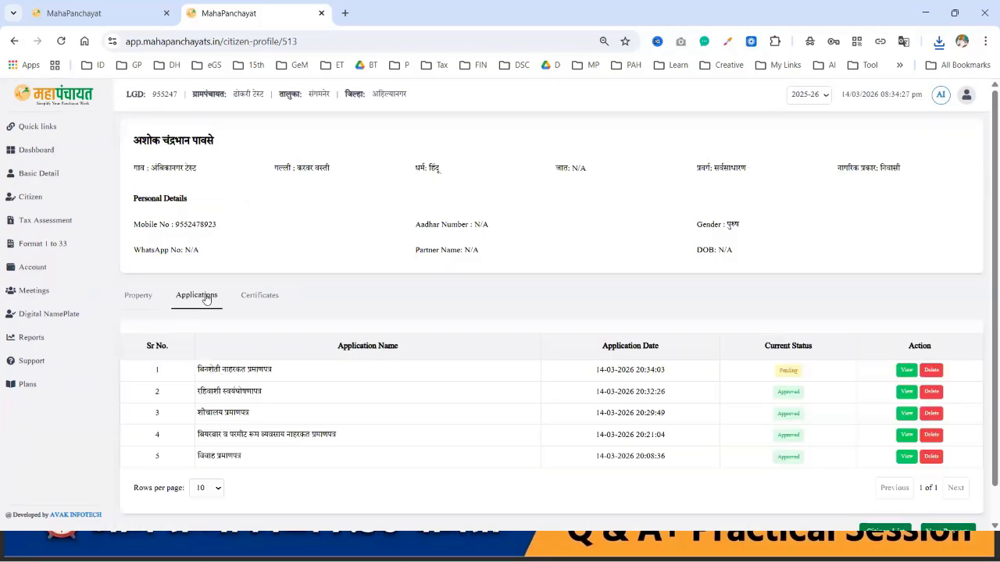
{"action": "left_click", "coordinate": [264, 297]}
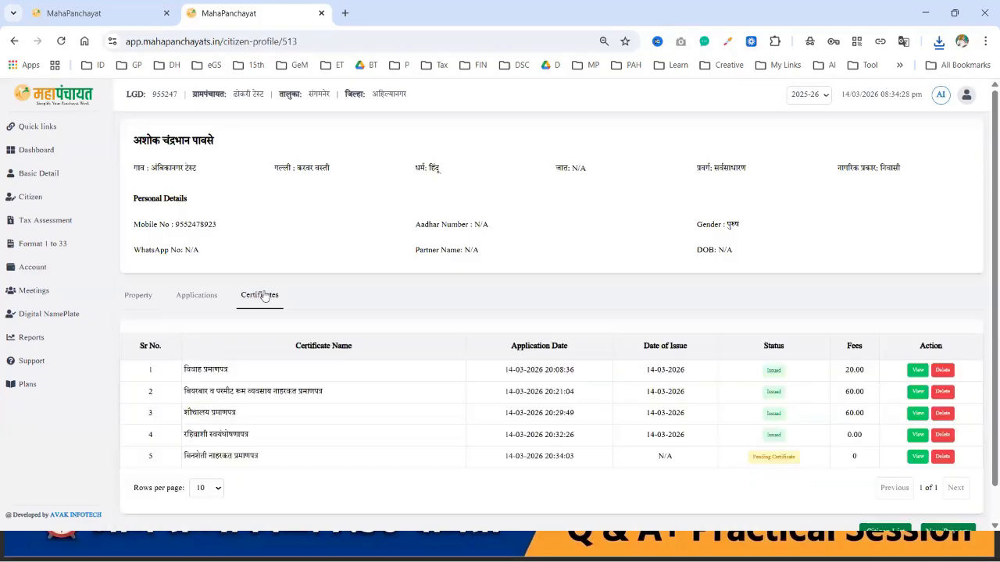
{"action": "left_click", "coordinate": [196, 295]}
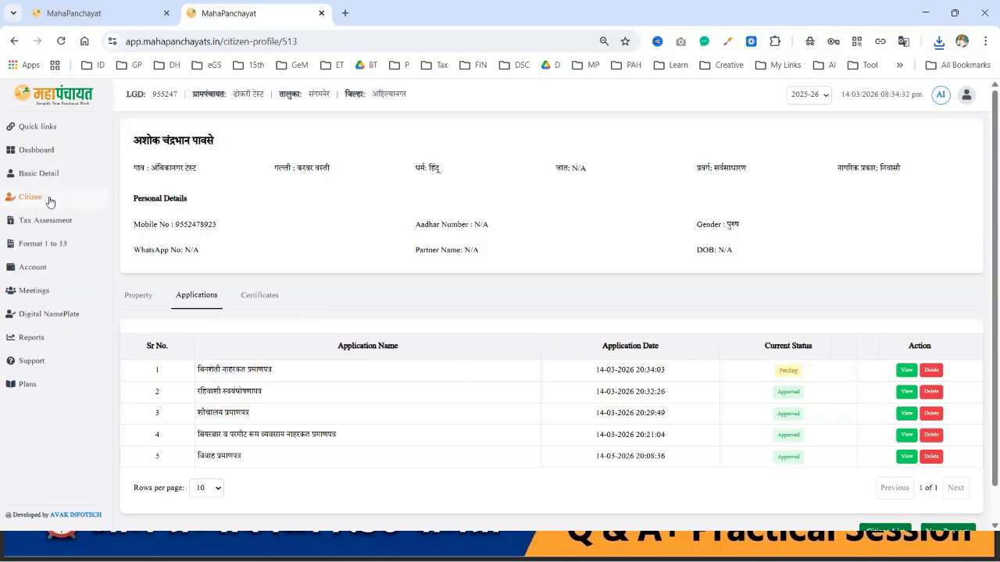
{"action": "left_click", "coordinate": [31, 198]}
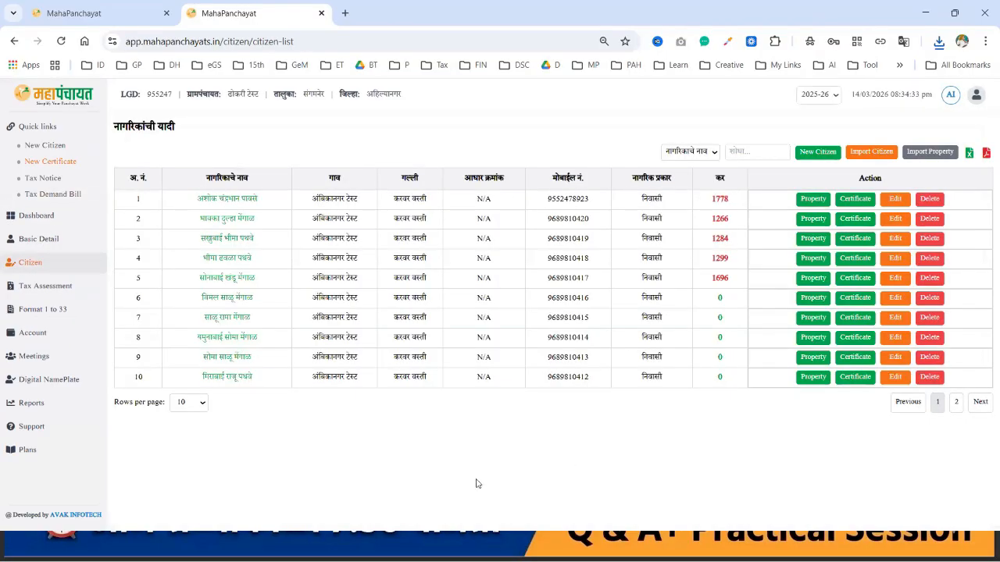